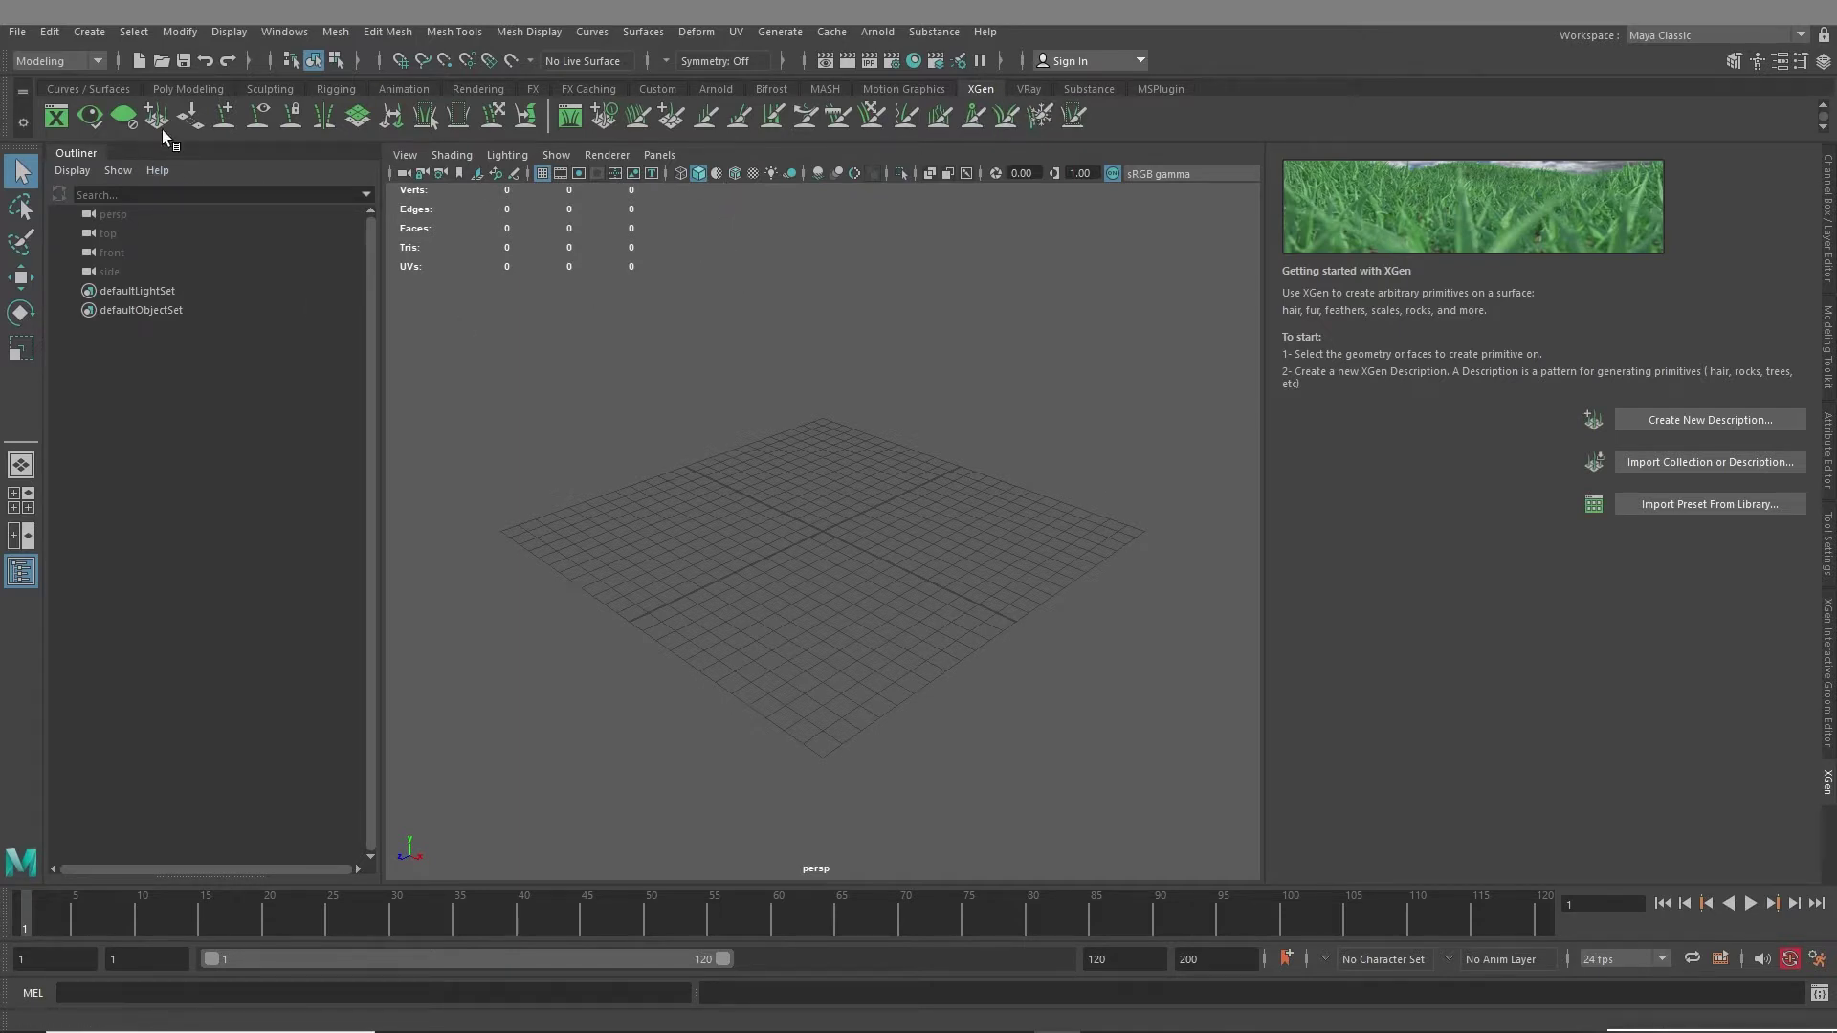
- Create a polygon sphere at the origin, enlarged to about a third of the grid's width, and freeze its transformations
{"action": "left_click", "coordinate": [169, 89]}
{"action": "left_click", "coordinate": [55, 115]}
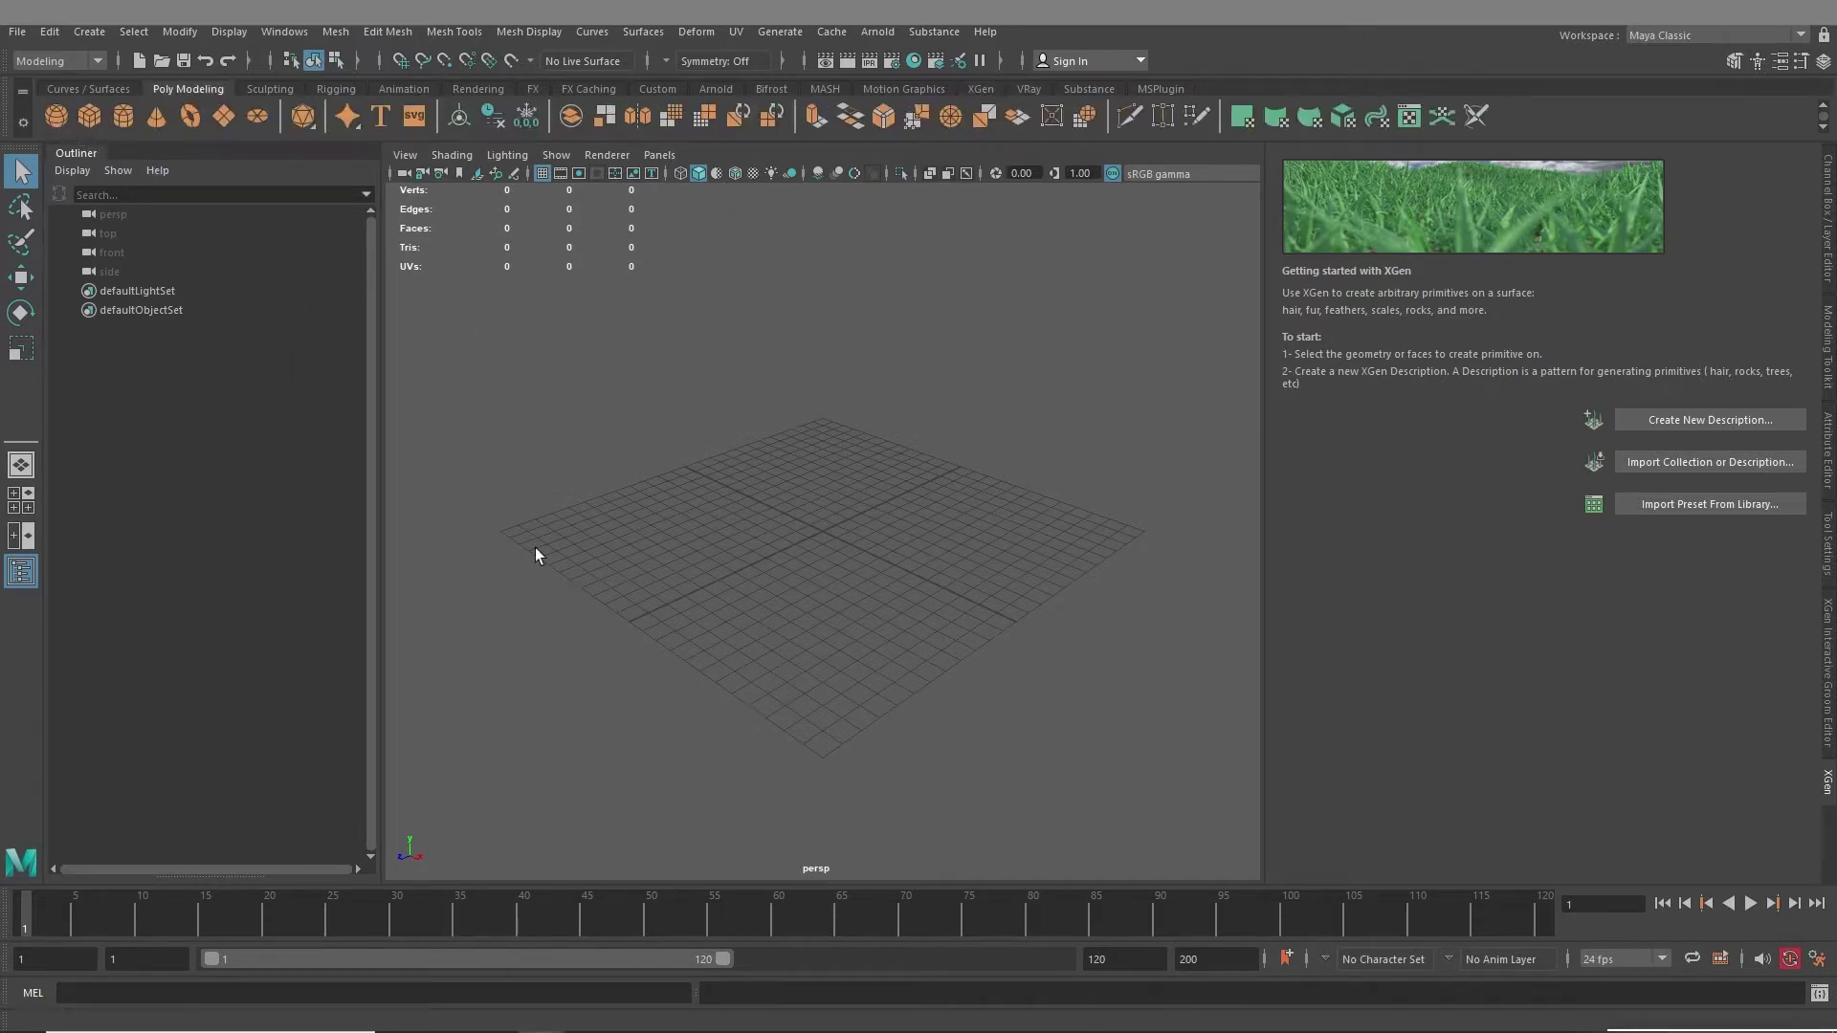
{"action": "key", "text": "r"}
{"action": "mouse_move", "coordinate": [821, 532]}
{"action": "left_mouse_down"}
{"action": "mouse_move", "coordinate": [1037, 560]}
{"action": "mouse_move", "coordinate": [819, 535]}
{"action": "left_mouse_up"}
{"action": "left_click", "coordinate": [179, 31]}
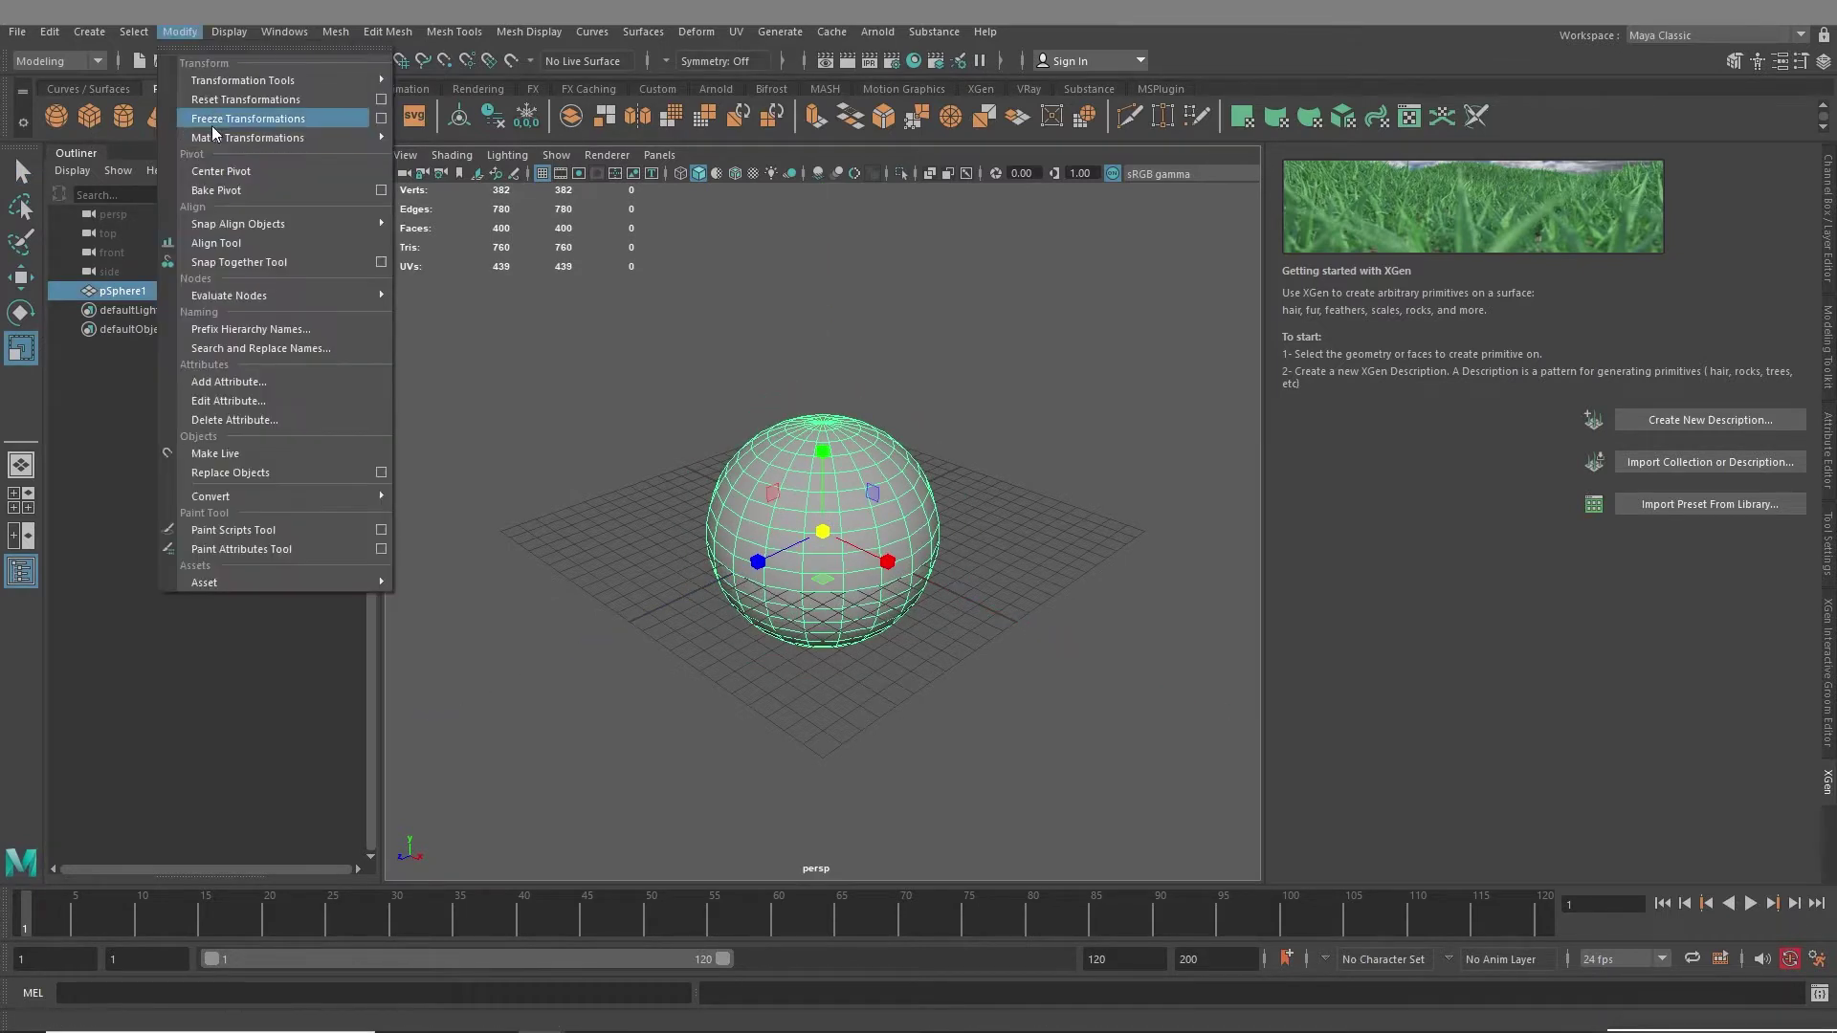
{"action": "left_click", "coordinate": [220, 122]}
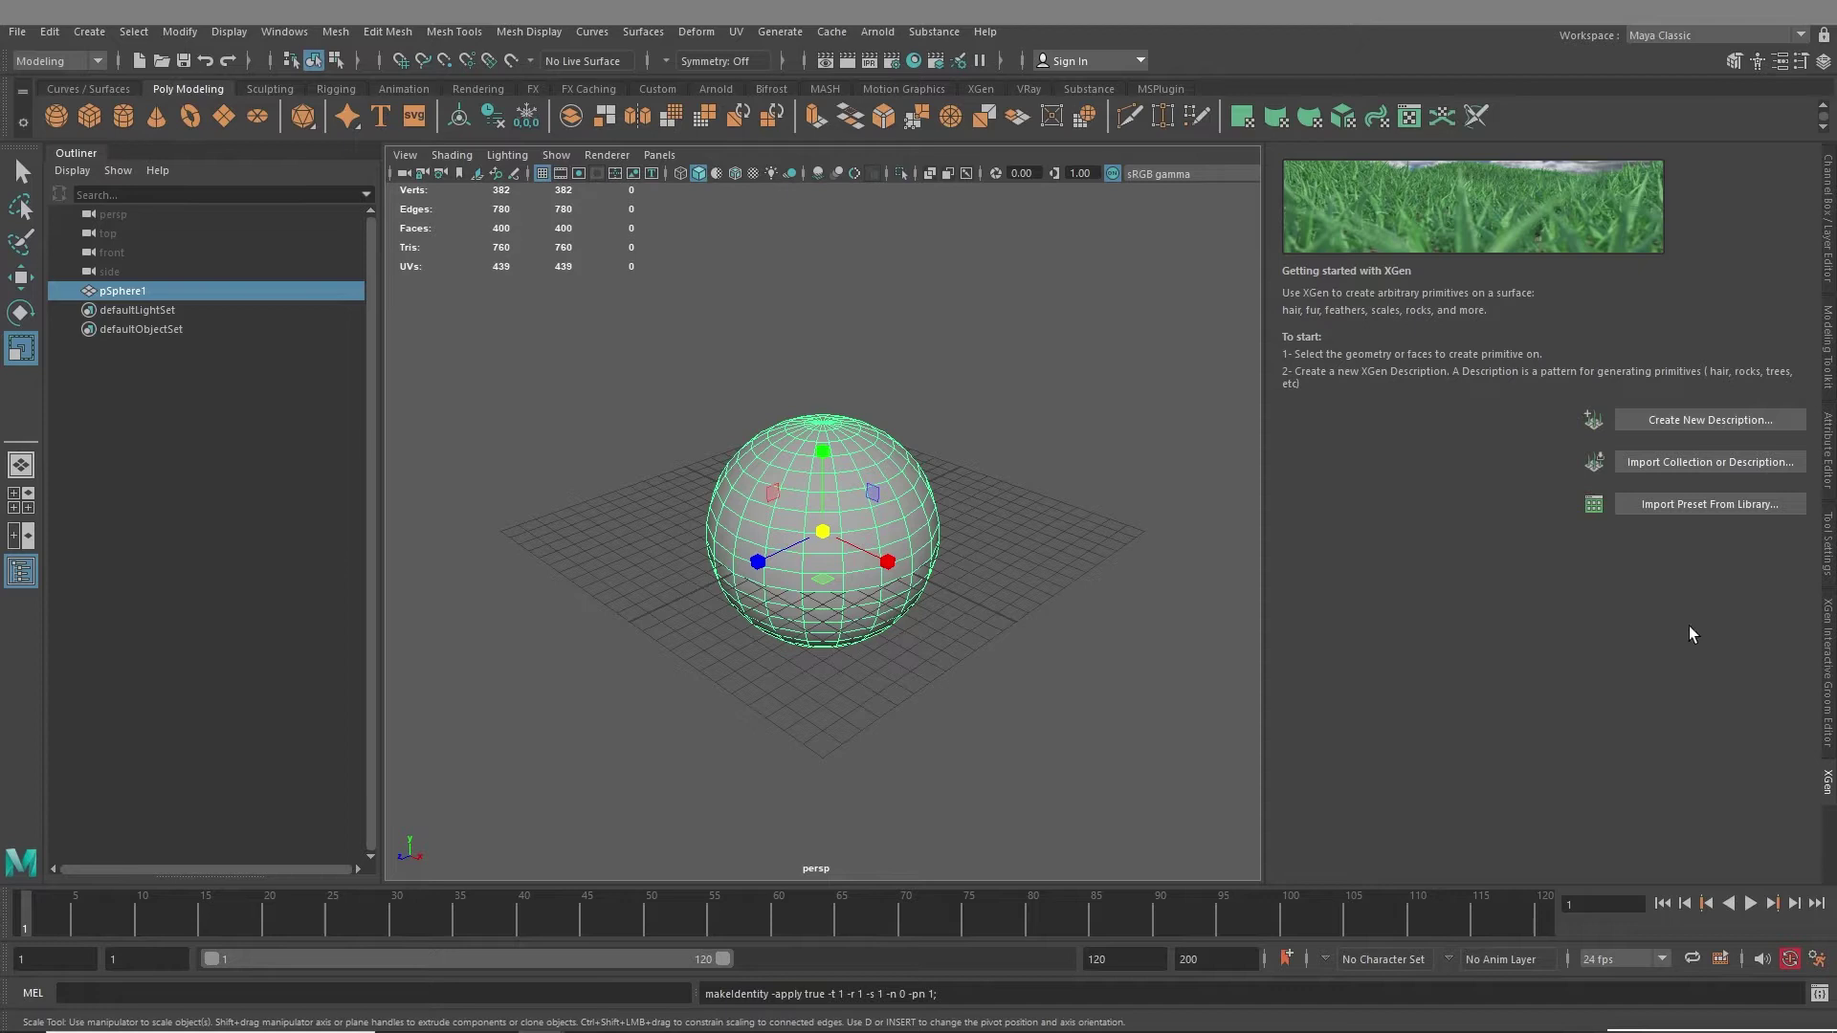
- Create the XGen description description3 in new collection3 with randomly generated splines controlled by placing and shaping guides
{"action": "left_click", "coordinate": [1663, 418]}
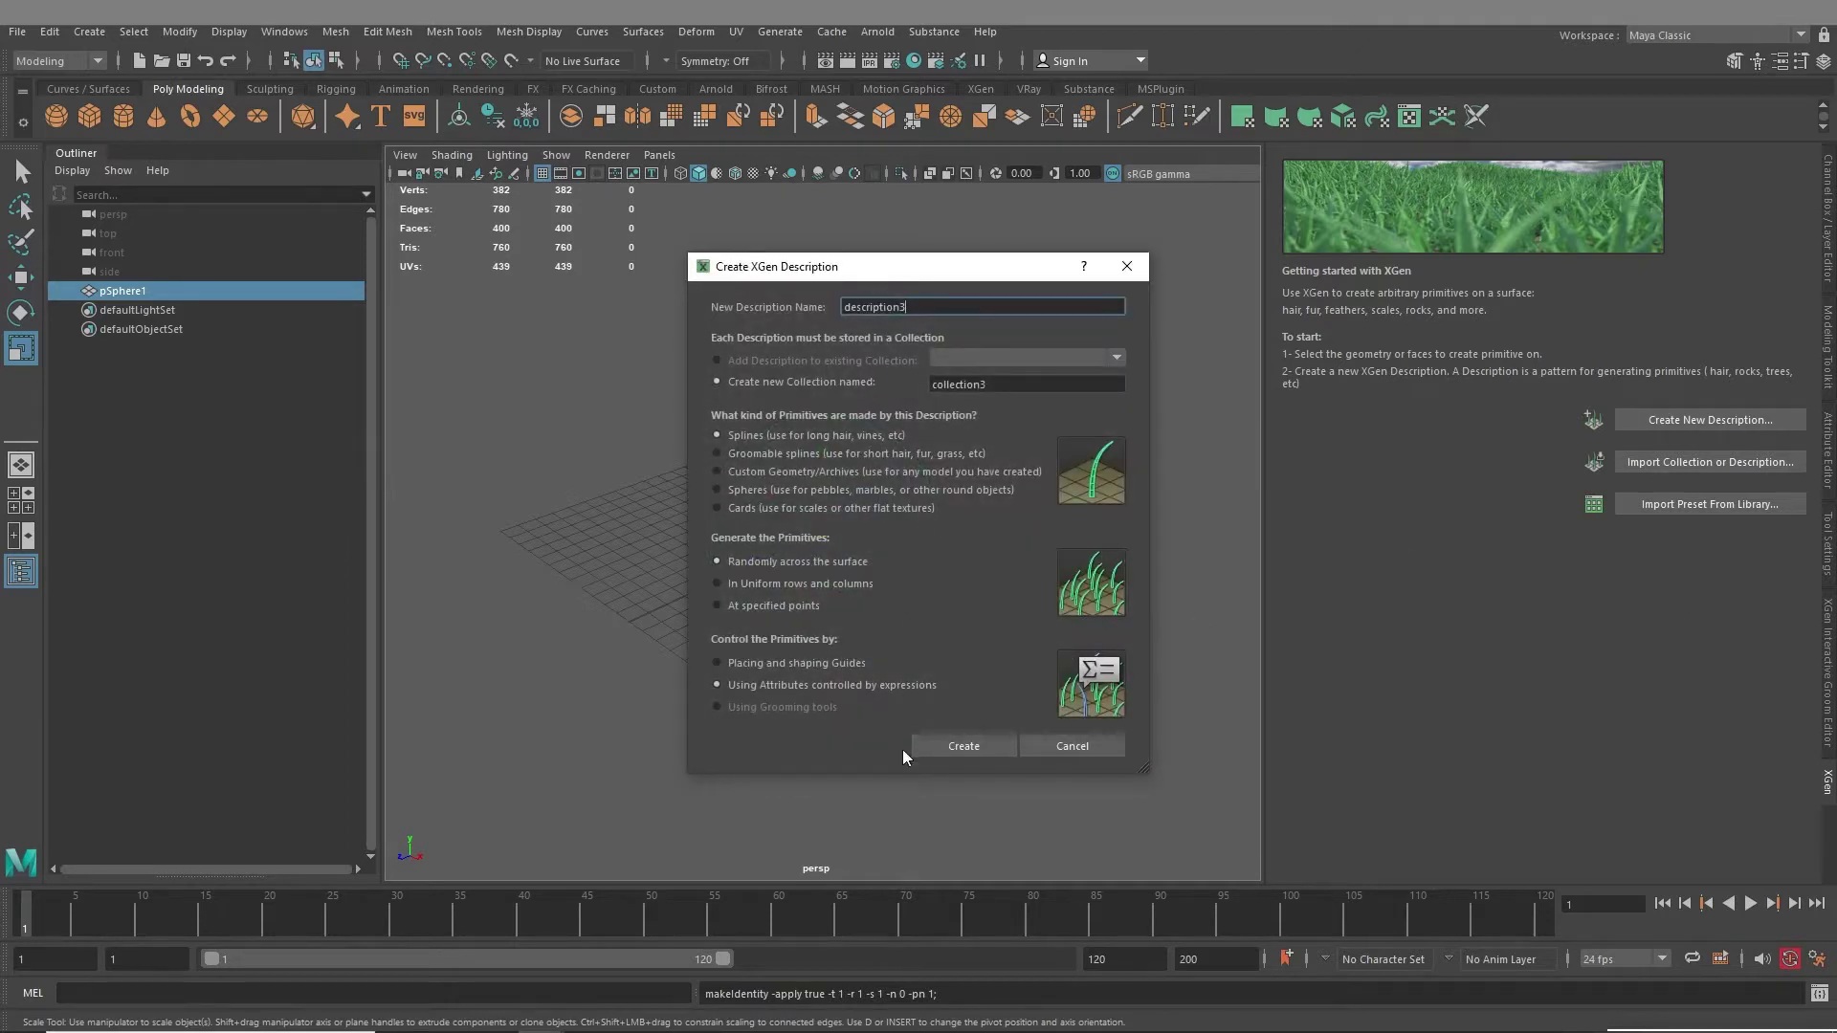
{"action": "left_click", "coordinate": [786, 663]}
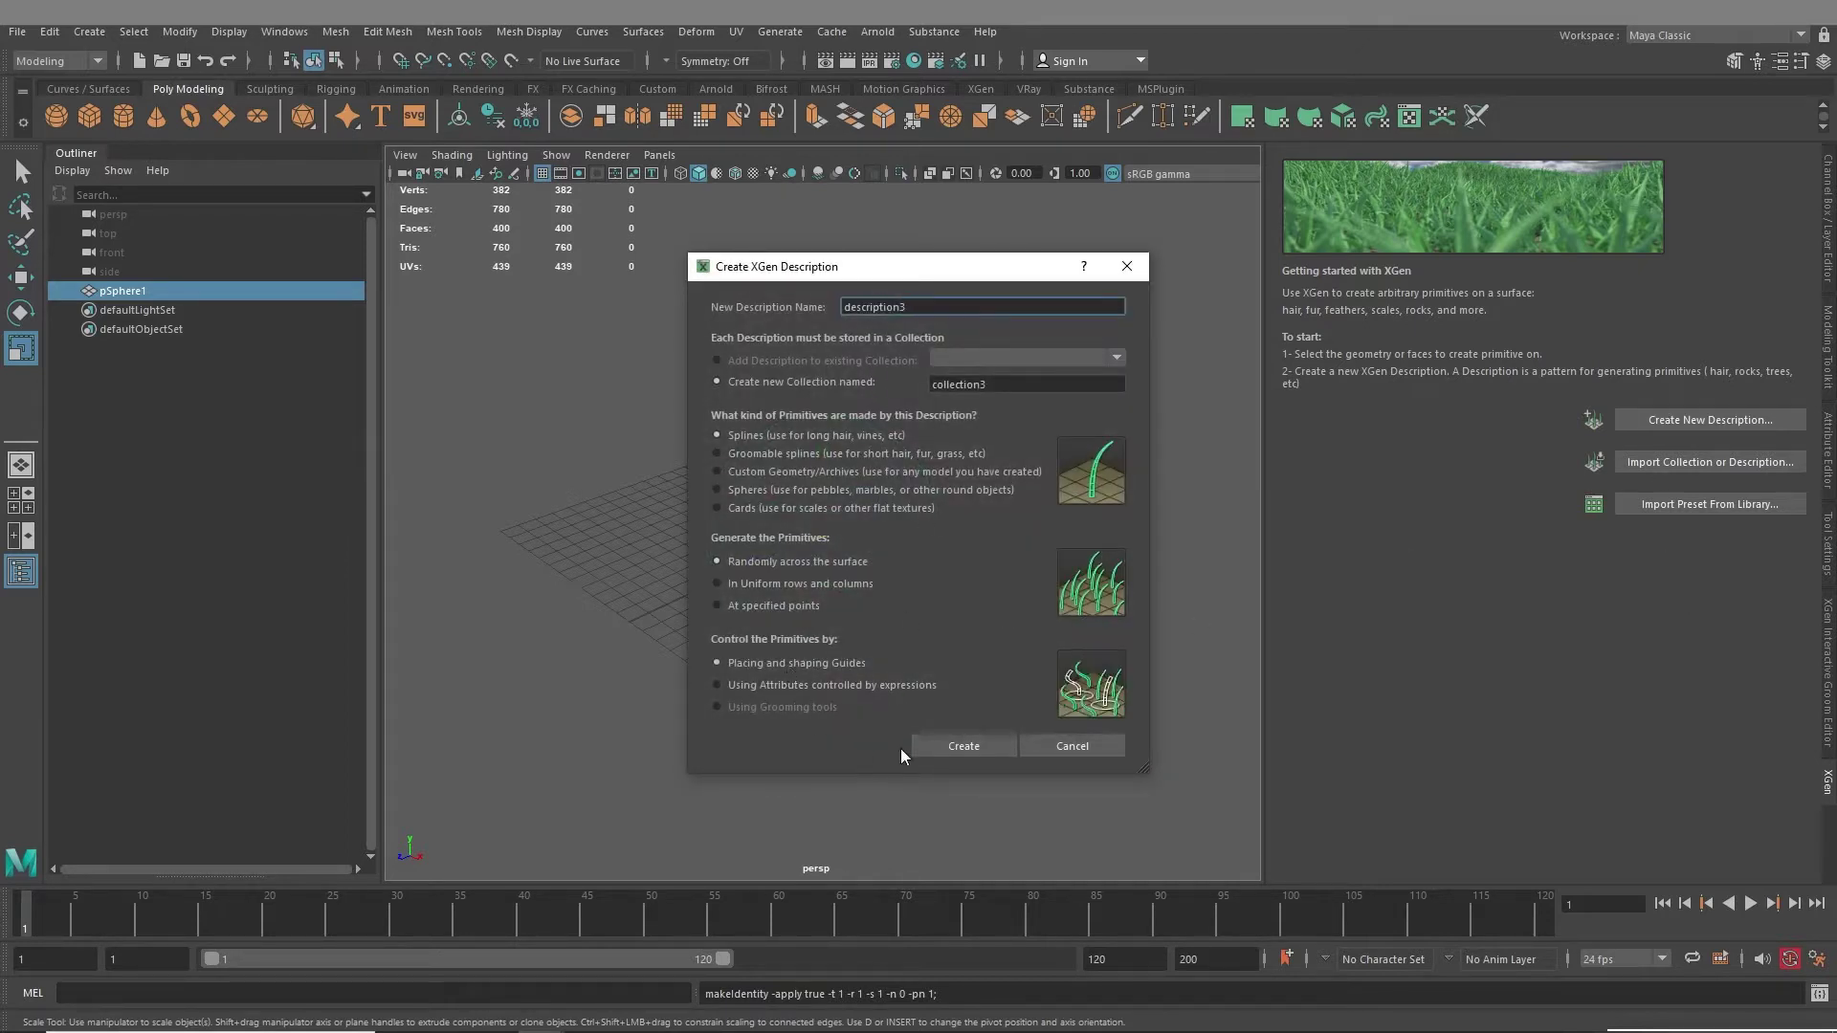
{"action": "left_click", "coordinate": [963, 746]}
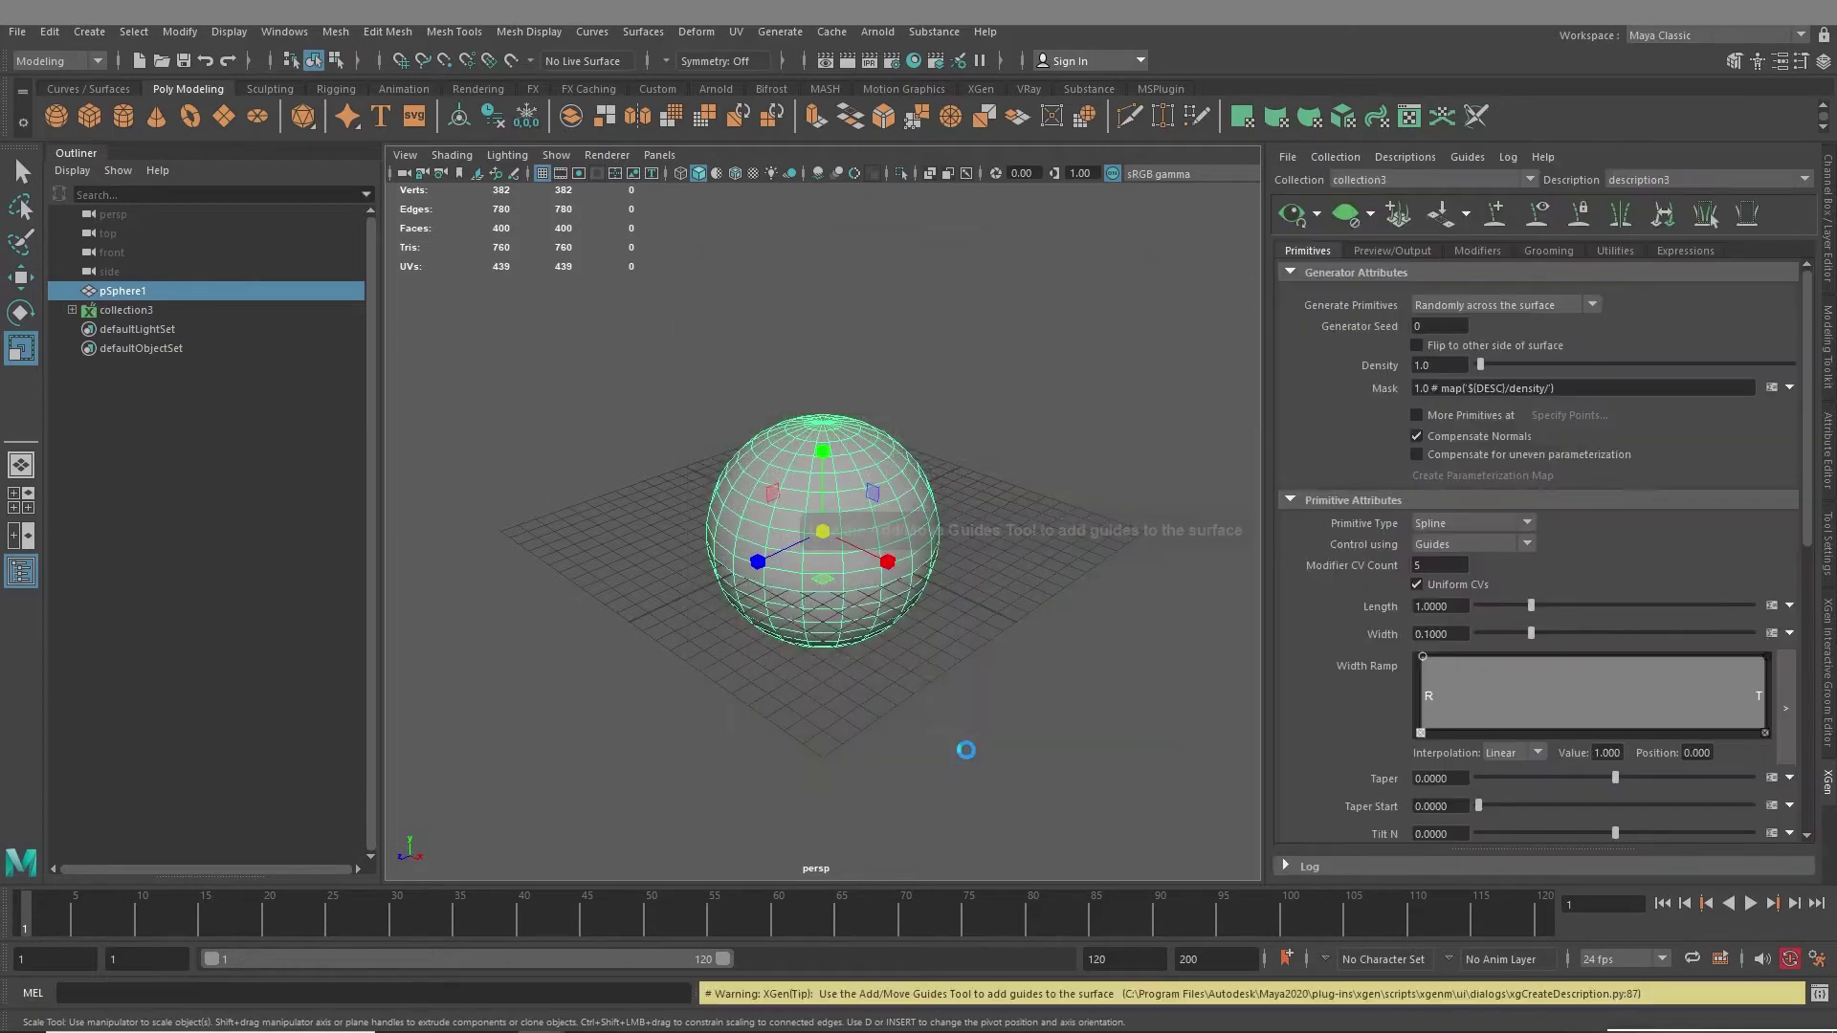
- Place seven XGen guides spread over the upper half of one side of the sphere
{"action": "left_click_drag", "start_coordinate": [901, 650], "coordinate": [911, 650], "text": "alt"}
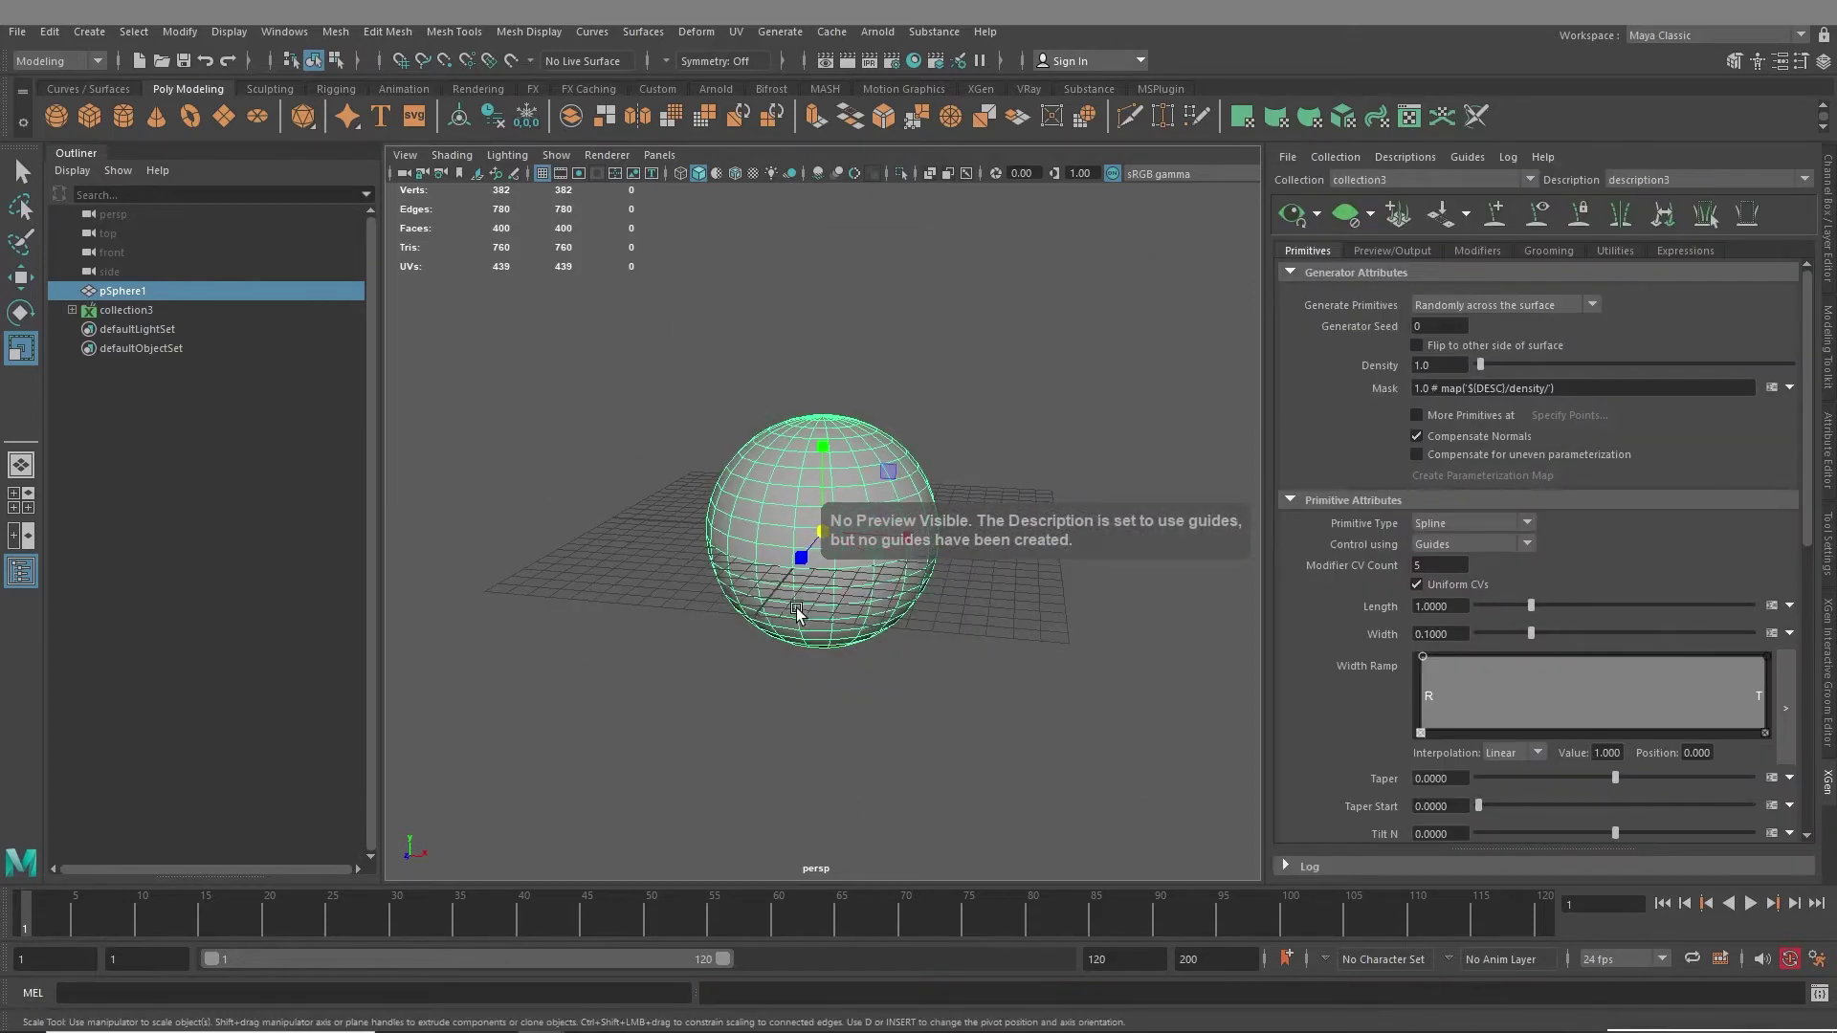
{"action": "left_click_drag", "start_coordinate": [794, 605], "coordinate": [852, 604], "text": "alt"}
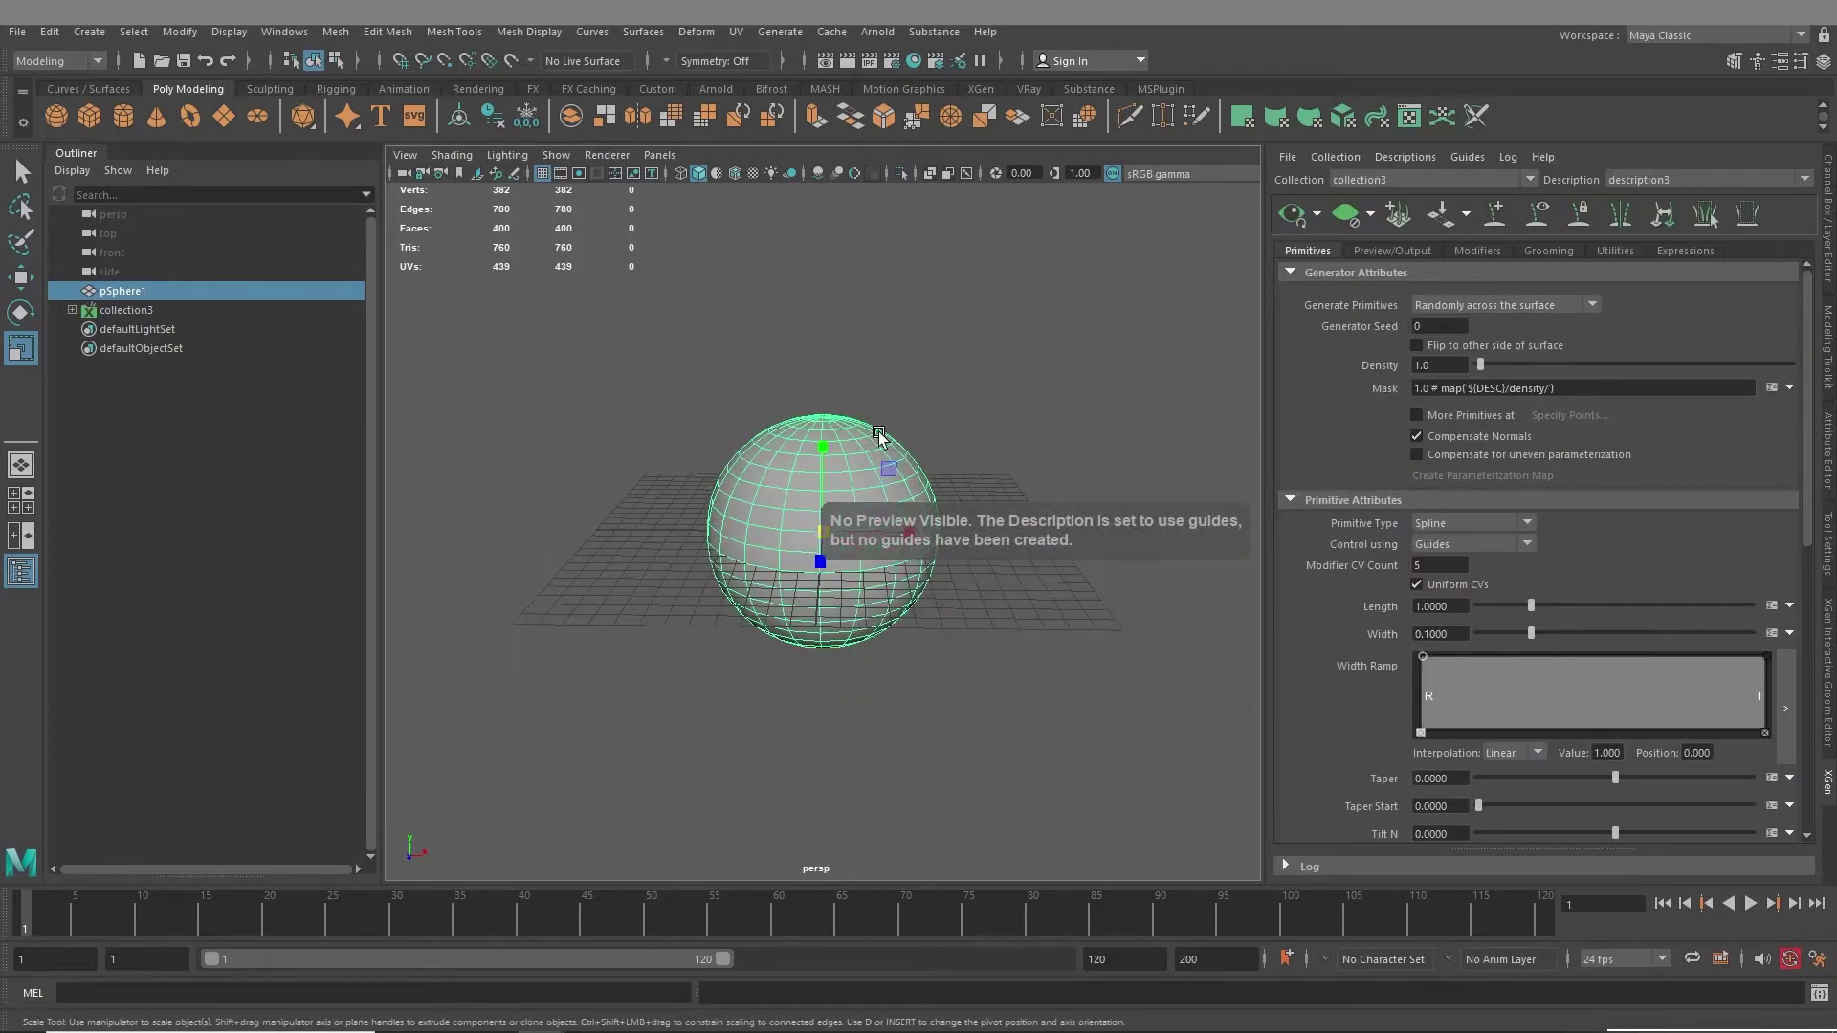
{"action": "left_click", "coordinate": [1501, 225]}
{"action": "left_click_drag", "start_coordinate": [739, 484], "coordinate": [777, 509], "text": "alt"}
{"action": "left_click", "coordinate": [753, 461]}
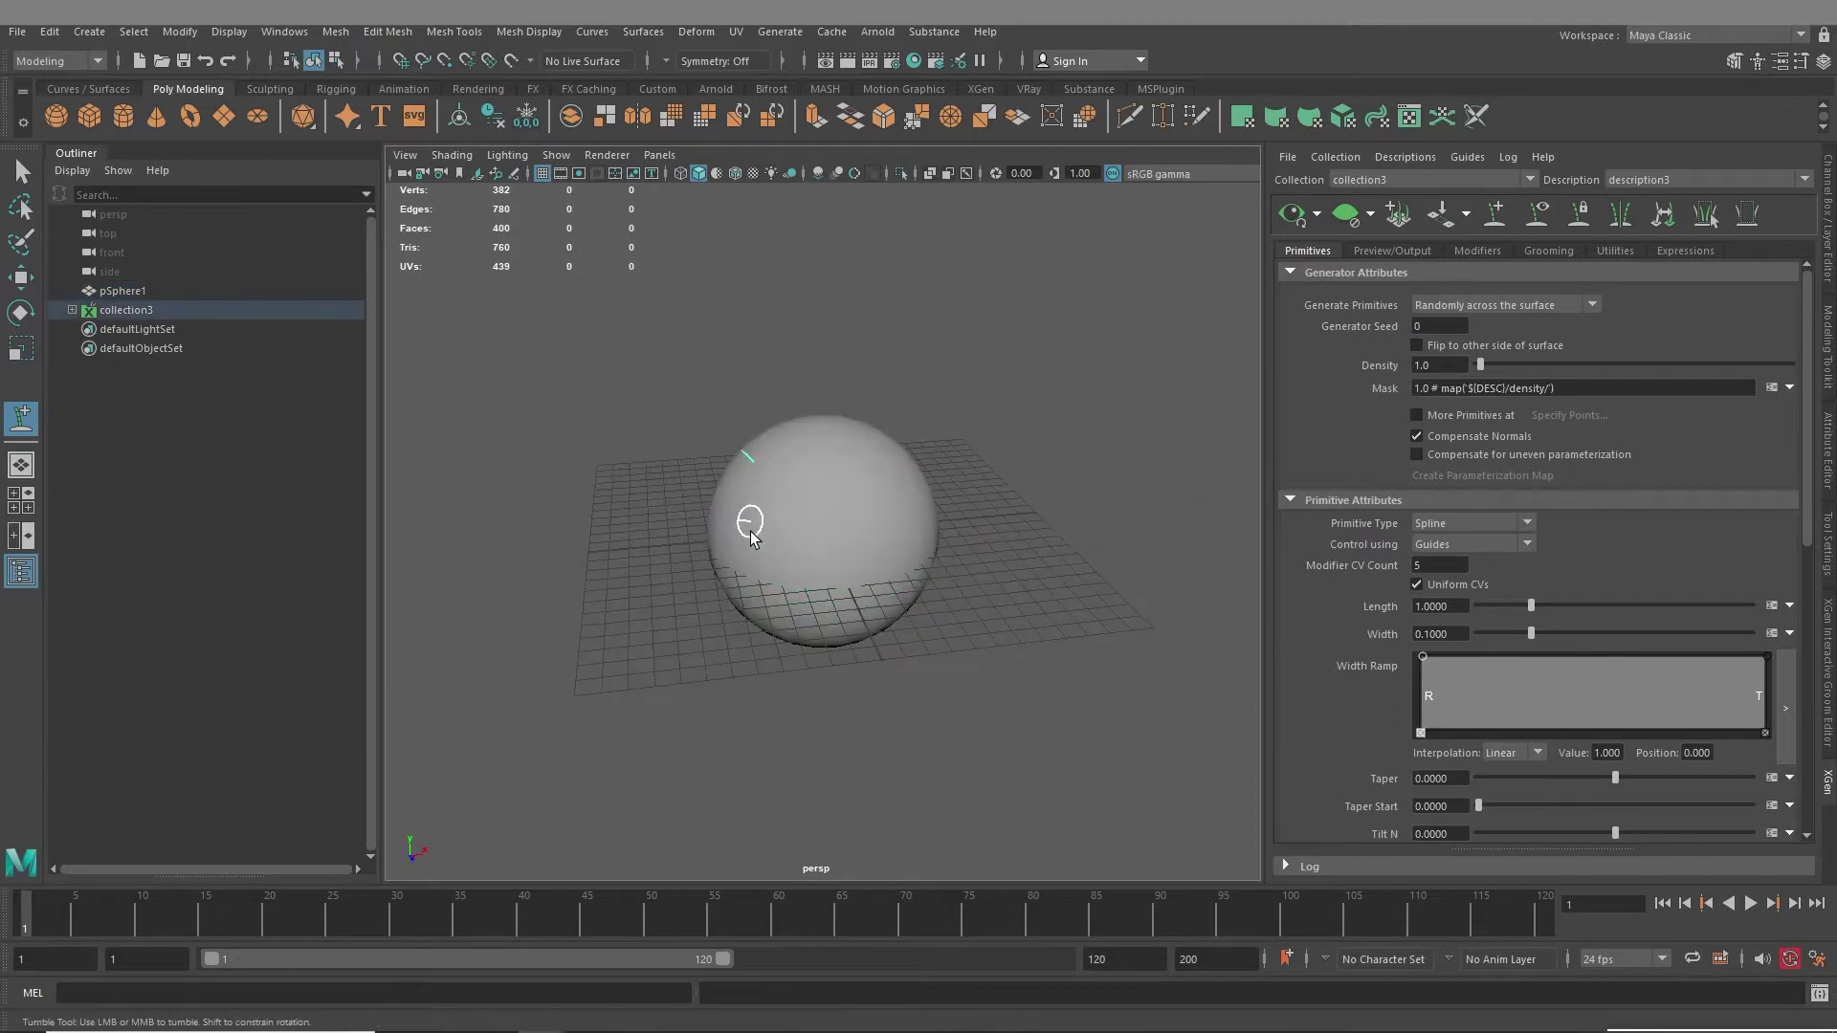
{"action": "left_click", "coordinate": [751, 538]}
{"action": "left_click", "coordinate": [787, 477]}
{"action": "left_click_drag", "start_coordinate": [717, 597], "coordinate": [754, 597], "text": "alt"}
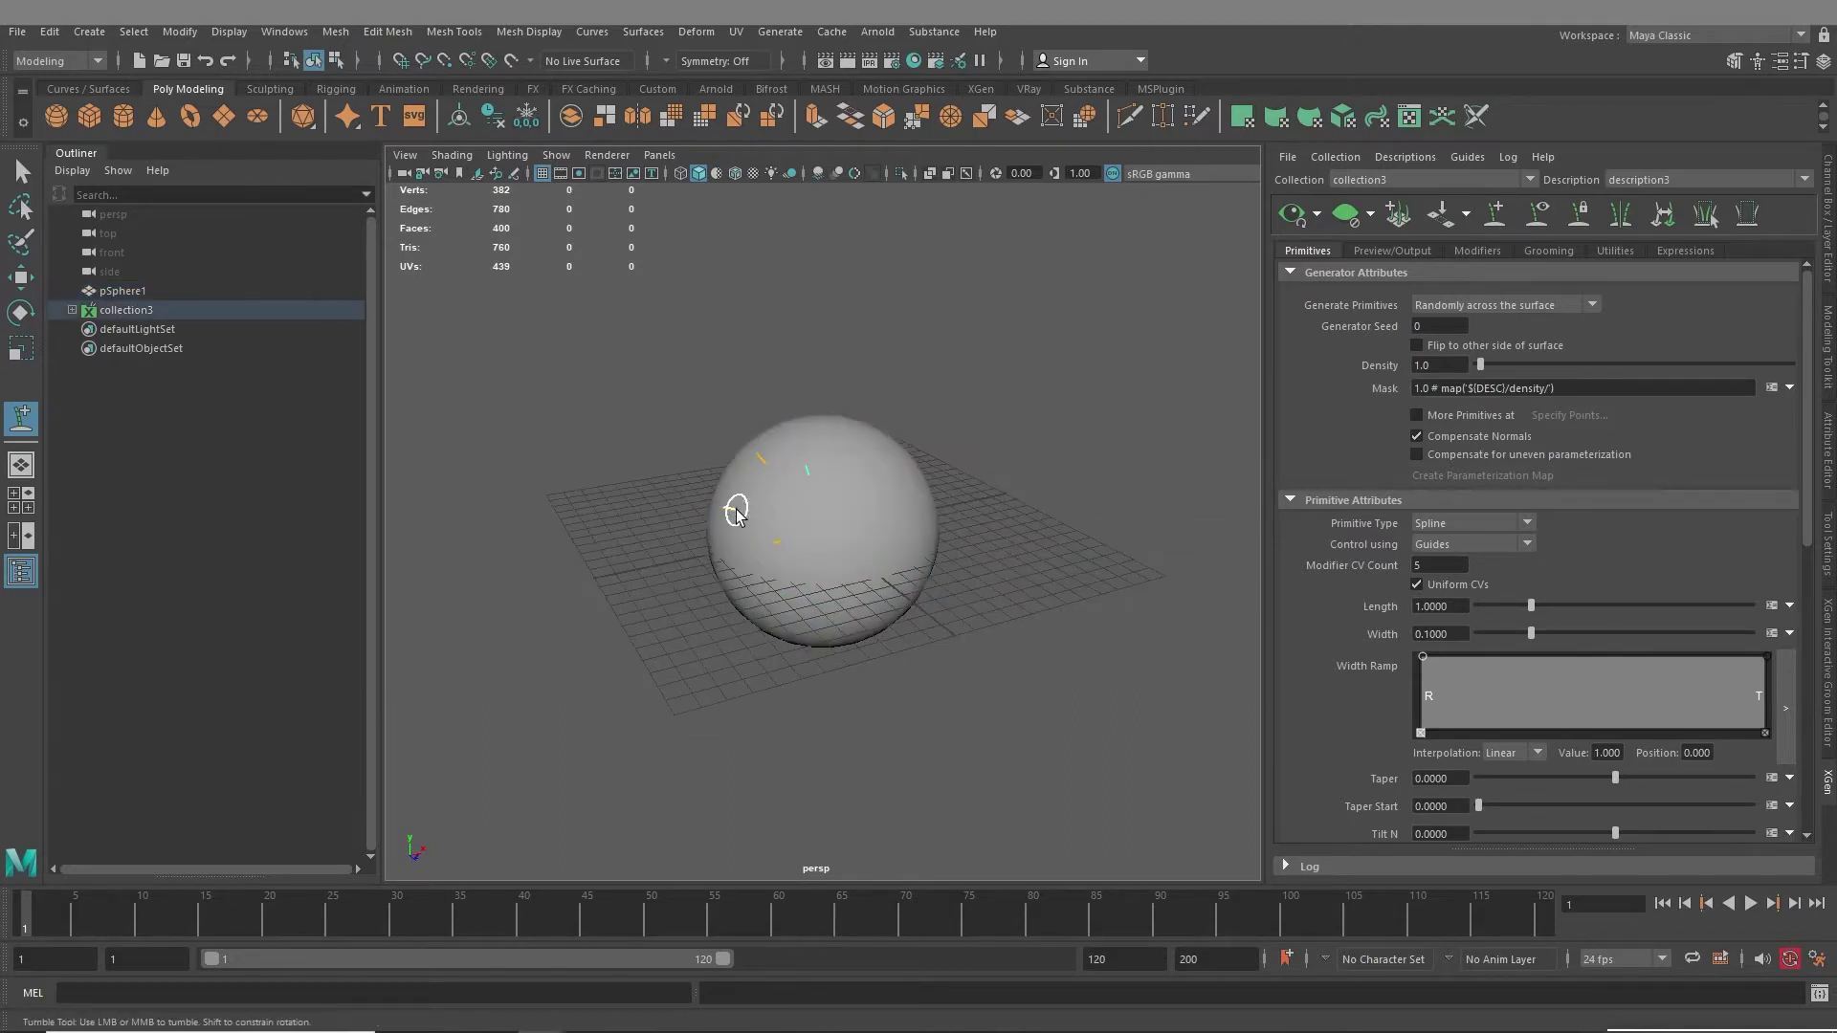
{"action": "left_click", "coordinate": [737, 510]}
{"action": "left_click", "coordinate": [764, 591]}
{"action": "left_click", "coordinate": [818, 583]}
{"action": "left_click", "coordinate": [719, 565]}
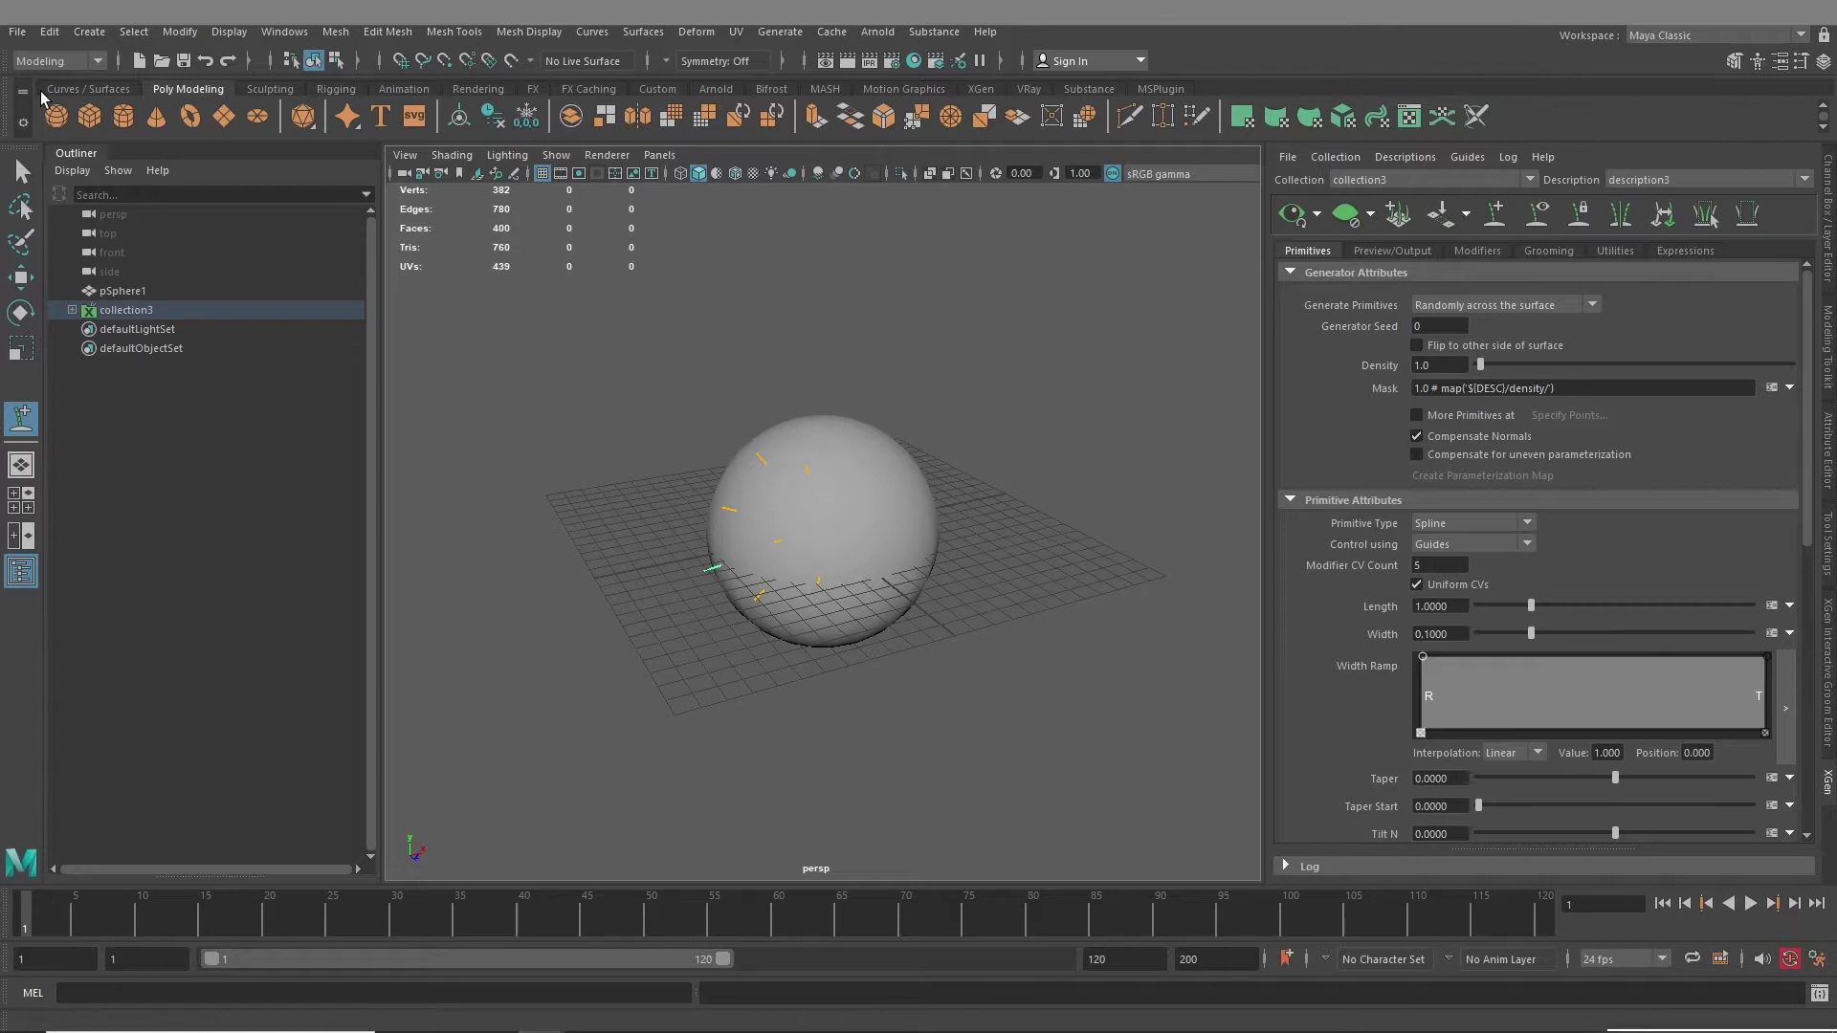
- Mirror all the placed guides to the sphere's opposite side and update the XGen preview
{"action": "key", "text": "q"}
{"action": "left_click_drag", "start_coordinate": [717, 574], "coordinate": [705, 461], "text": "alt"}
{"action": "left_click_drag", "start_coordinate": [575, 319], "coordinate": [846, 635]}
{"action": "left_click_drag", "start_coordinate": [846, 635], "coordinate": [1205, 532], "text": "alt"}
{"action": "left_click", "coordinate": [1621, 230]}
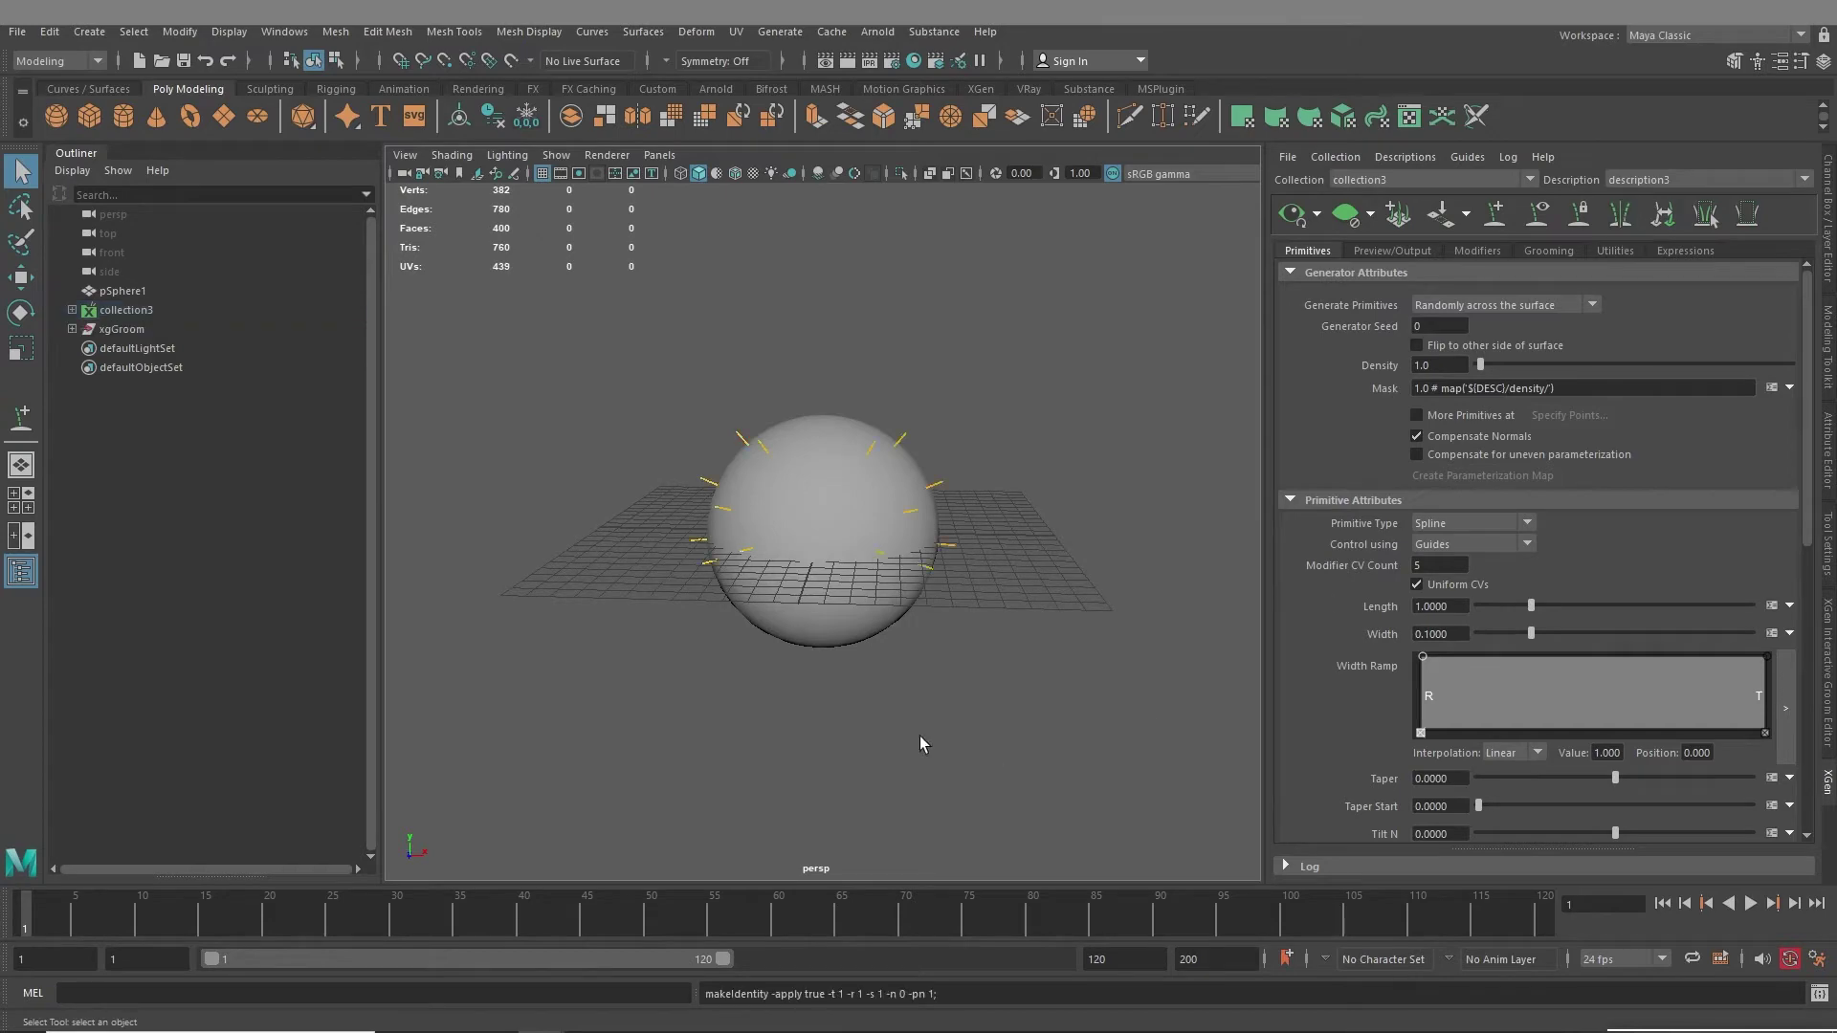
{"action": "left_click_drag", "start_coordinate": [920, 737], "coordinate": [930, 588], "text": "alt"}
{"action": "left_click", "coordinate": [1297, 222]}
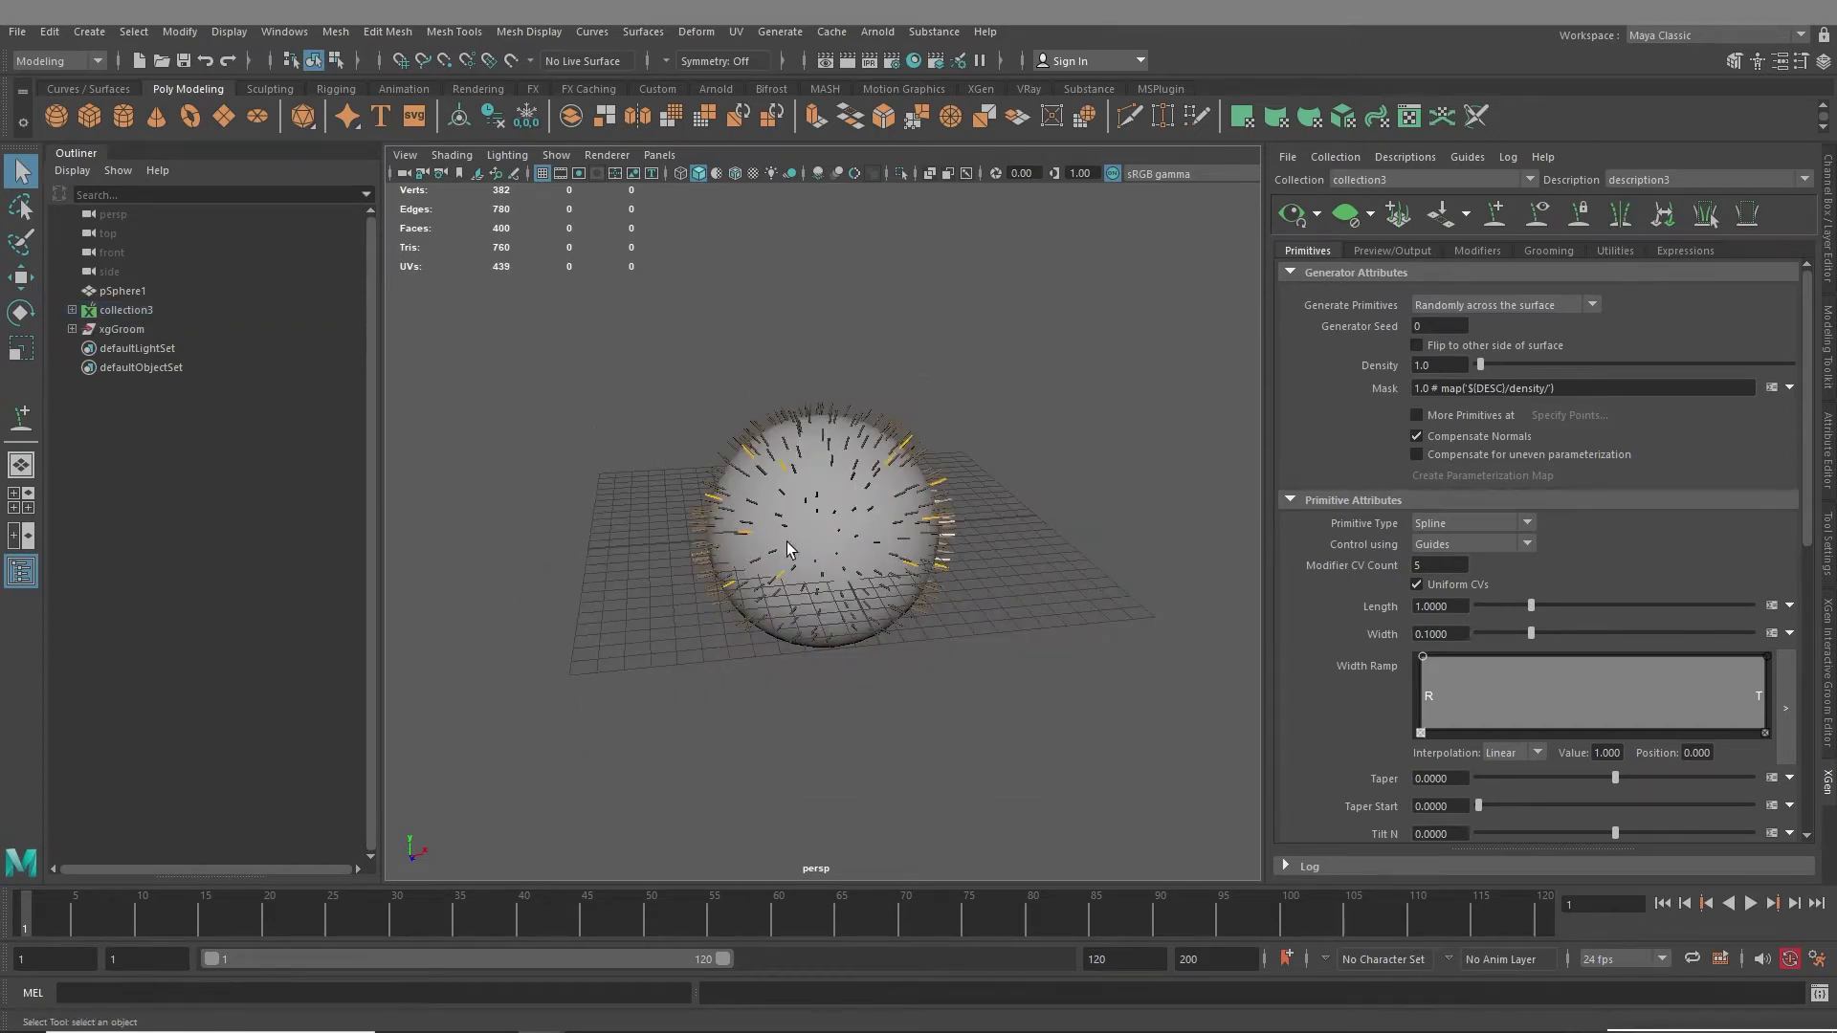
- Convert collection3 to an interactive groom without an output prefix
{"action": "left_click", "coordinate": [135, 312]}
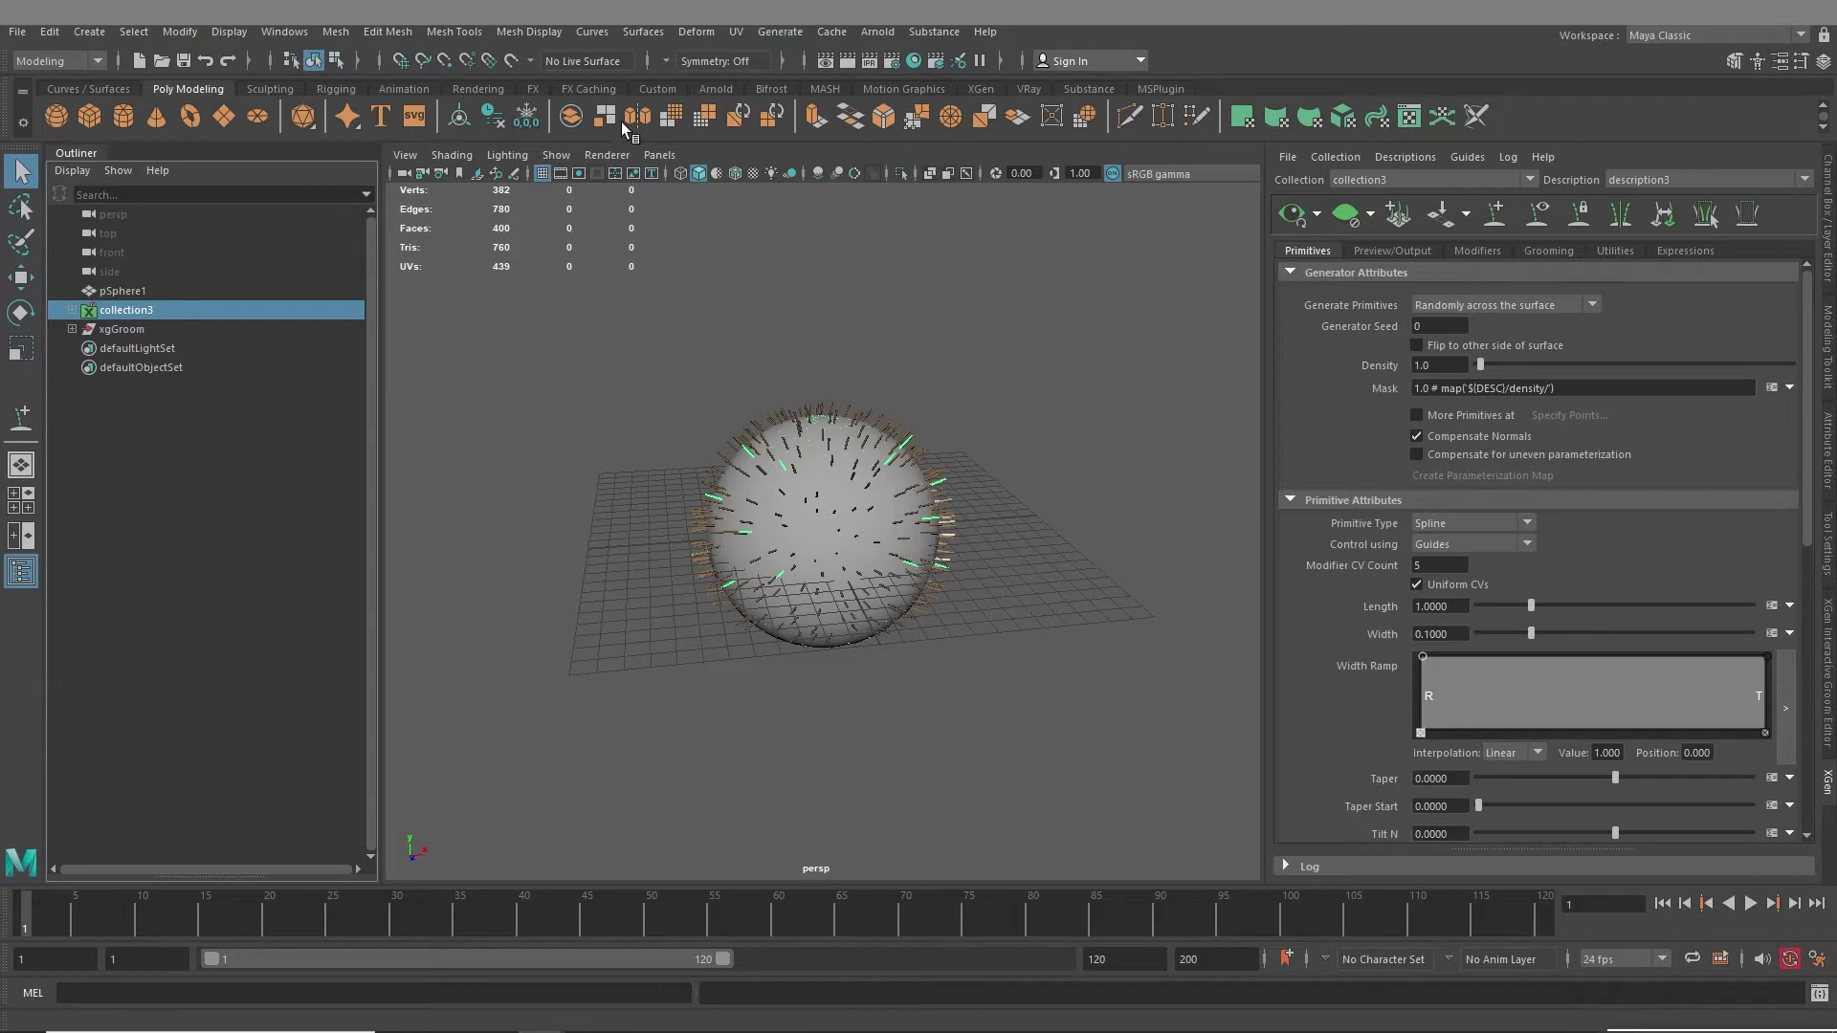
{"action": "left_click", "coordinate": [779, 34]}
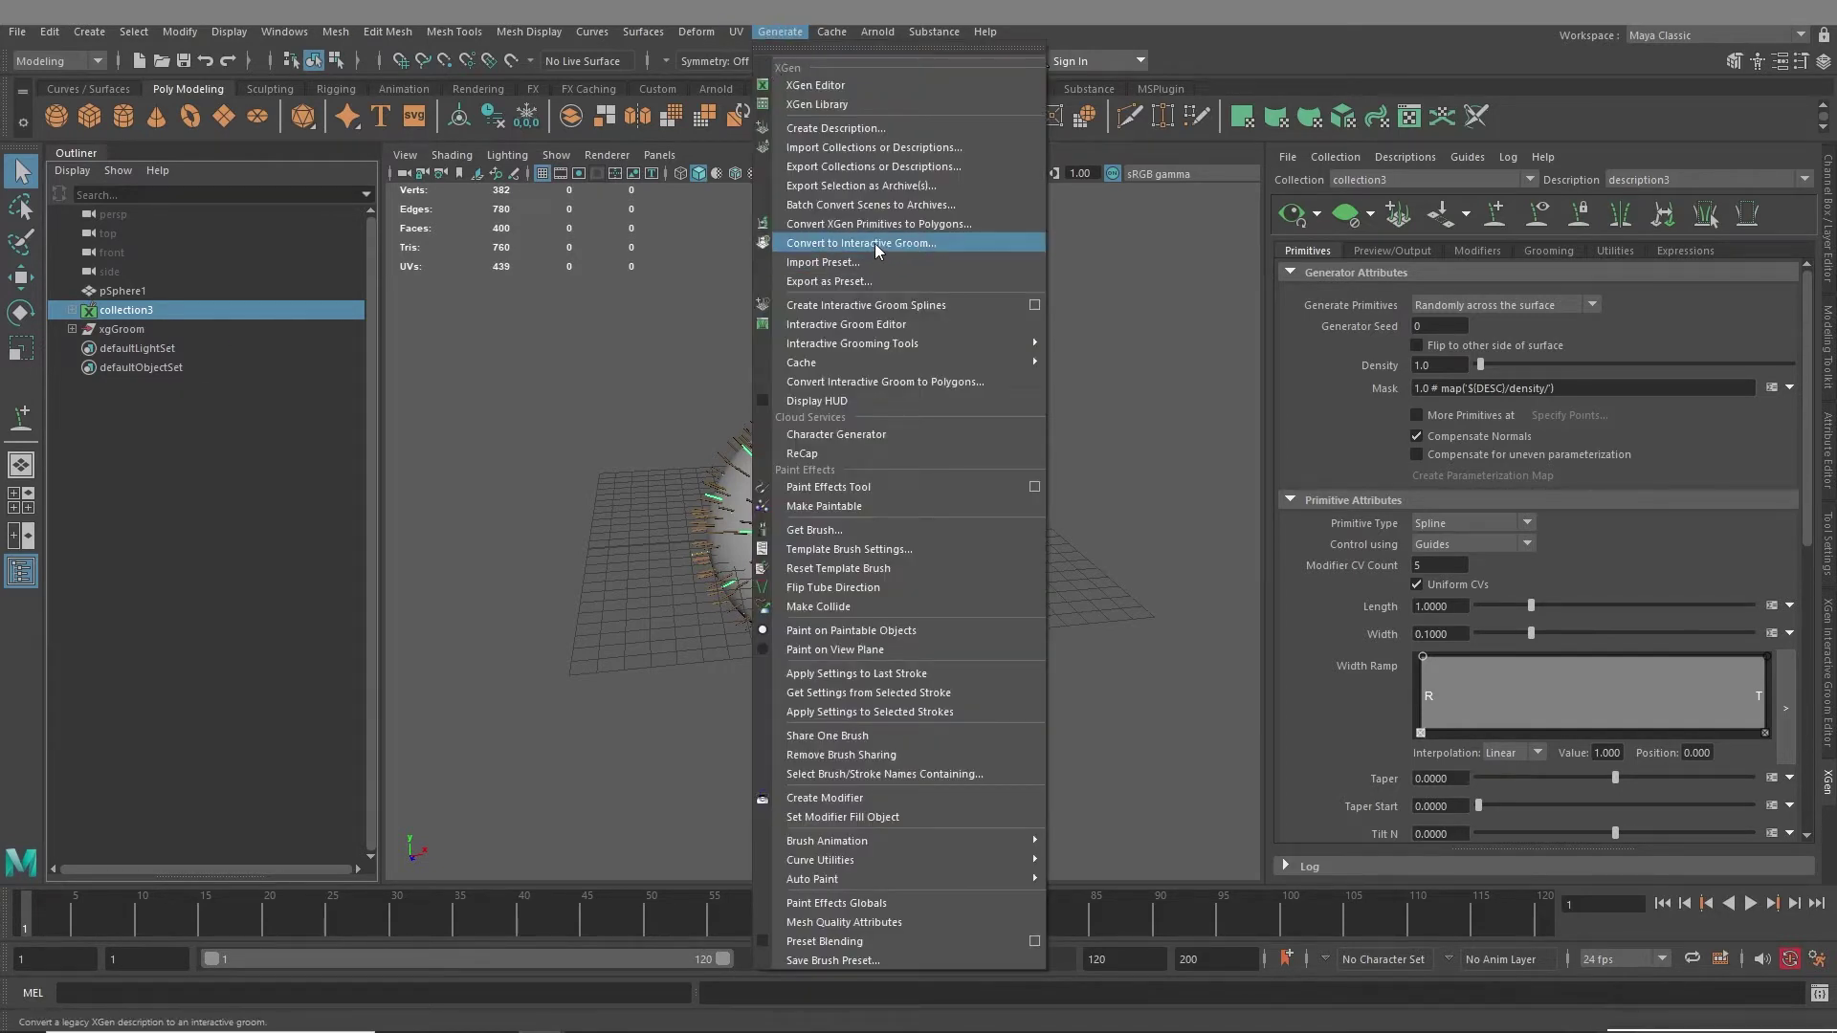
{"action": "left_click", "coordinate": [909, 242]}
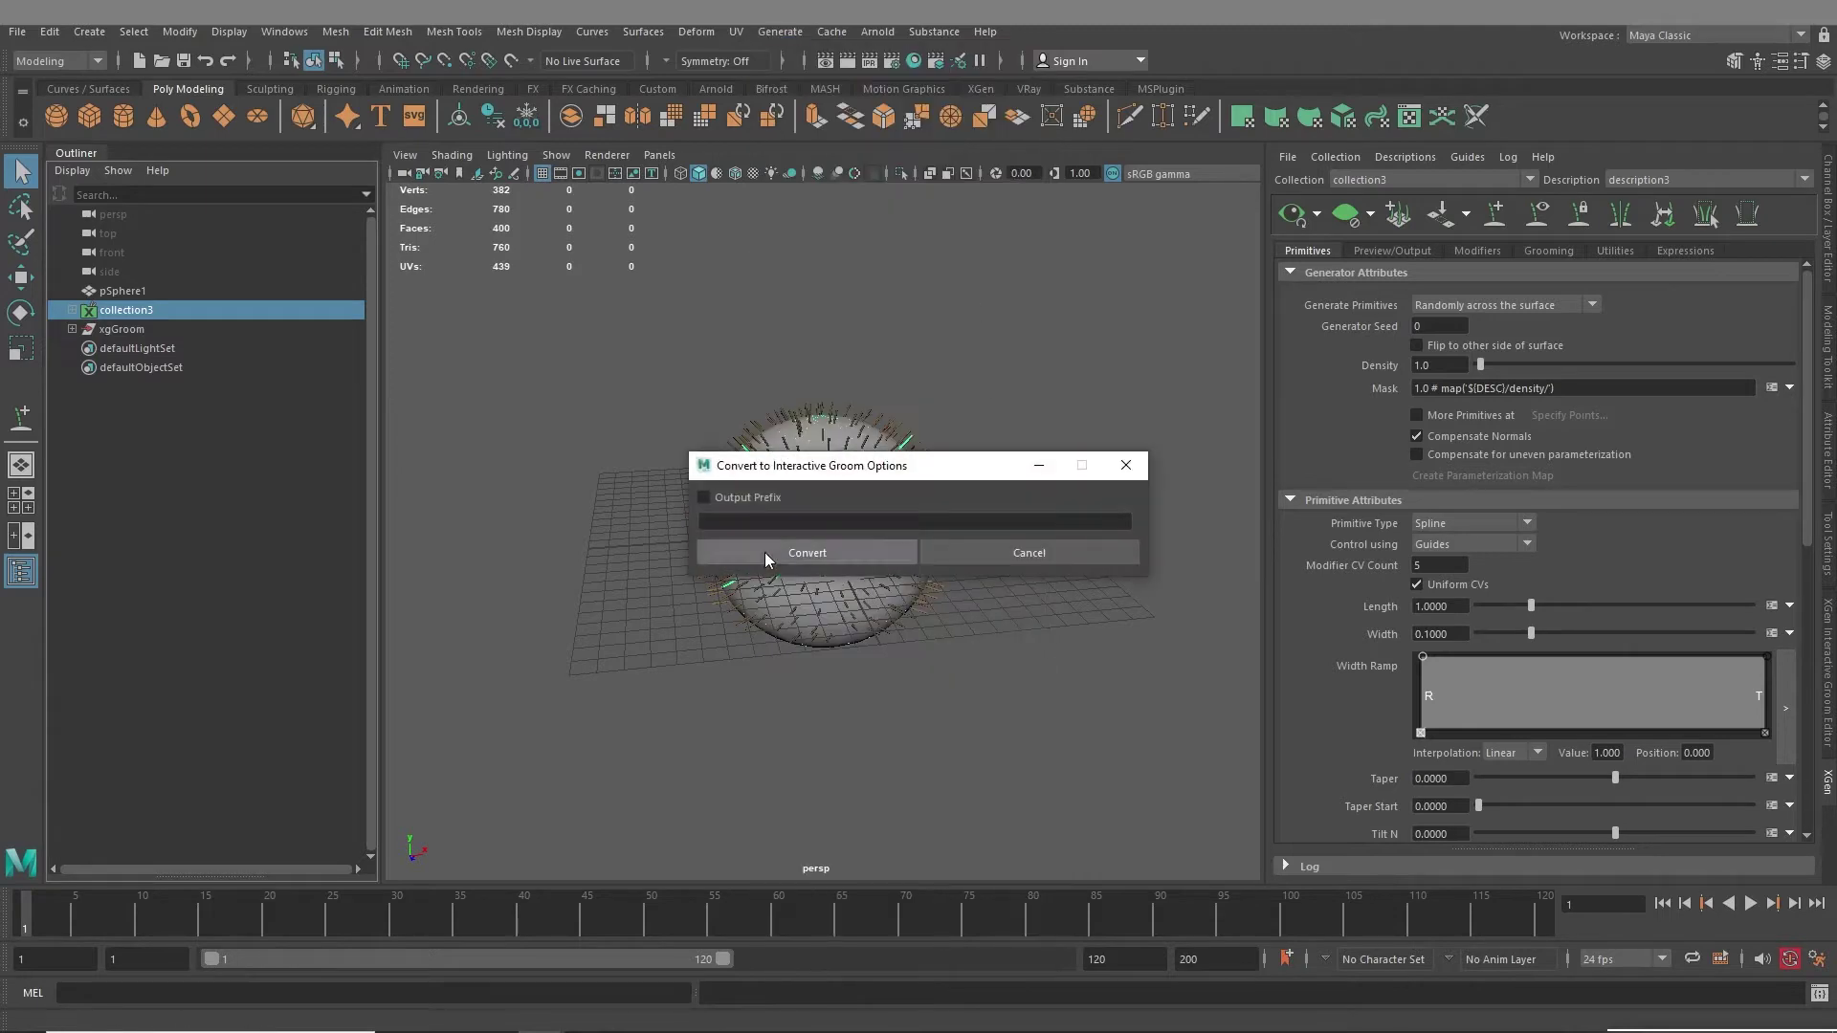
{"action": "left_click", "coordinate": [783, 552]}
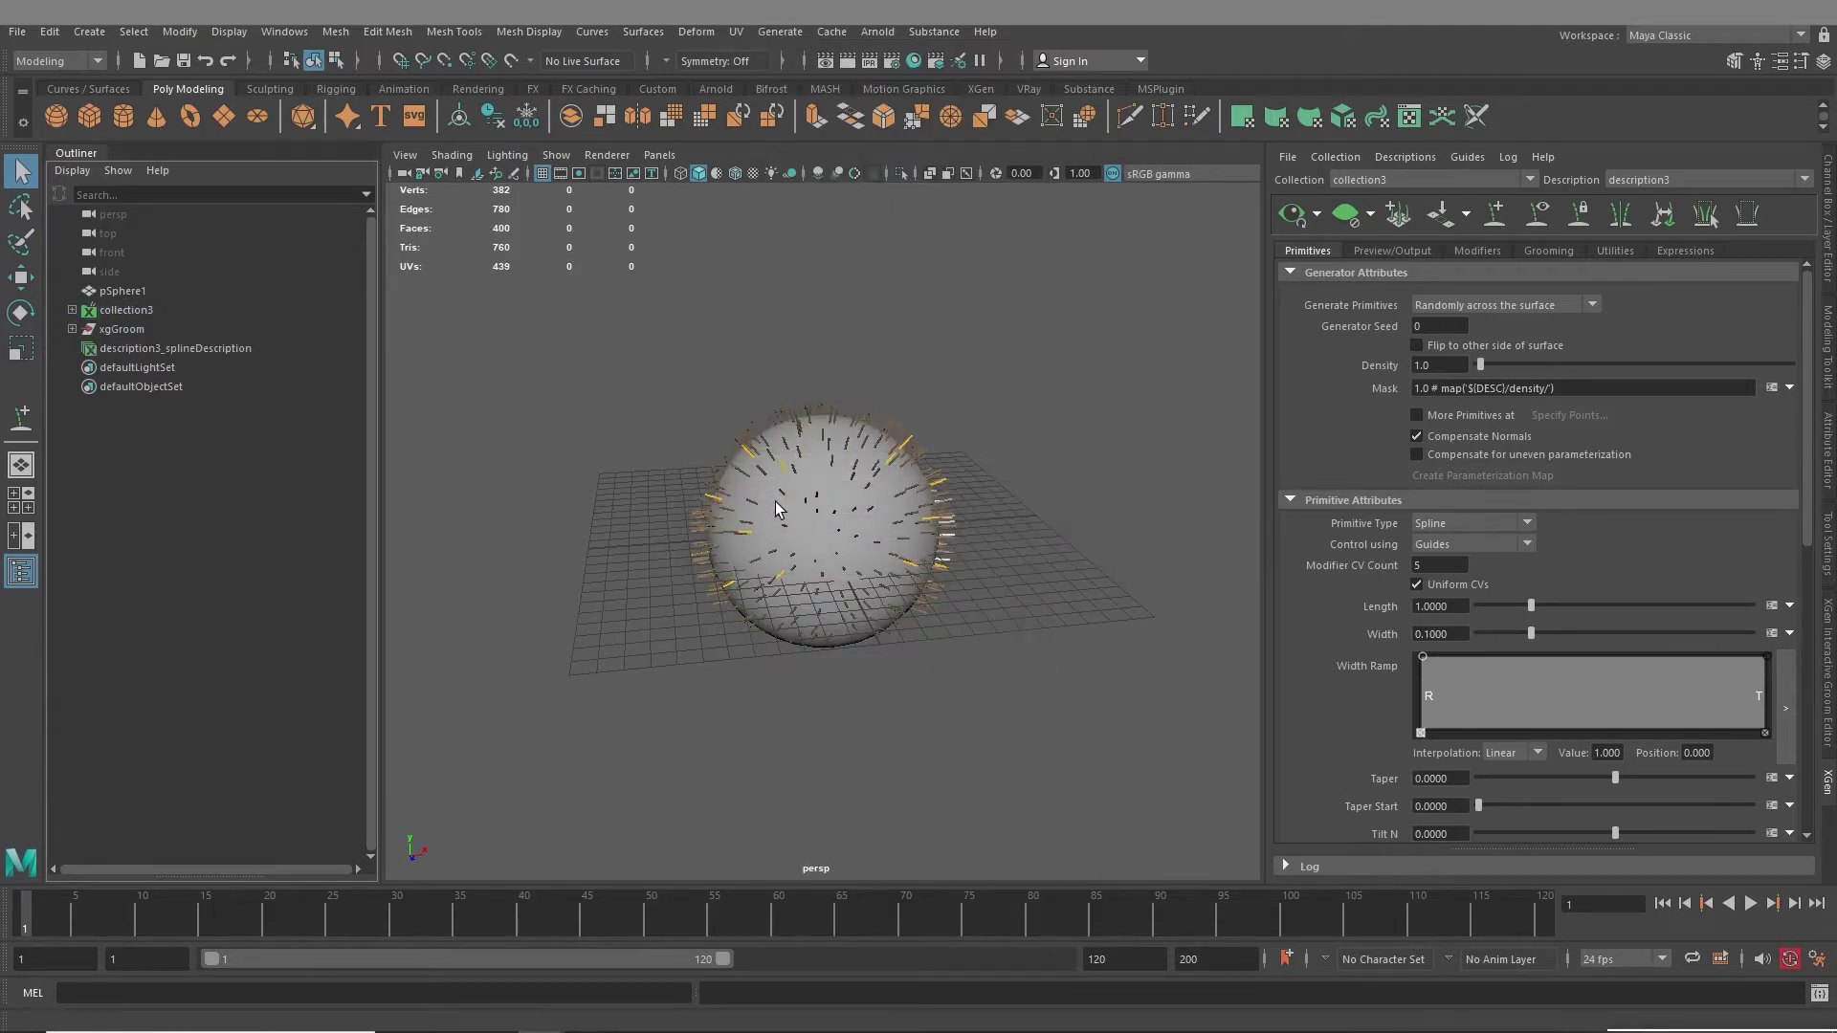
{"action": "left_click_drag", "start_coordinate": [815, 711], "coordinate": [740, 459], "text": "alt"}
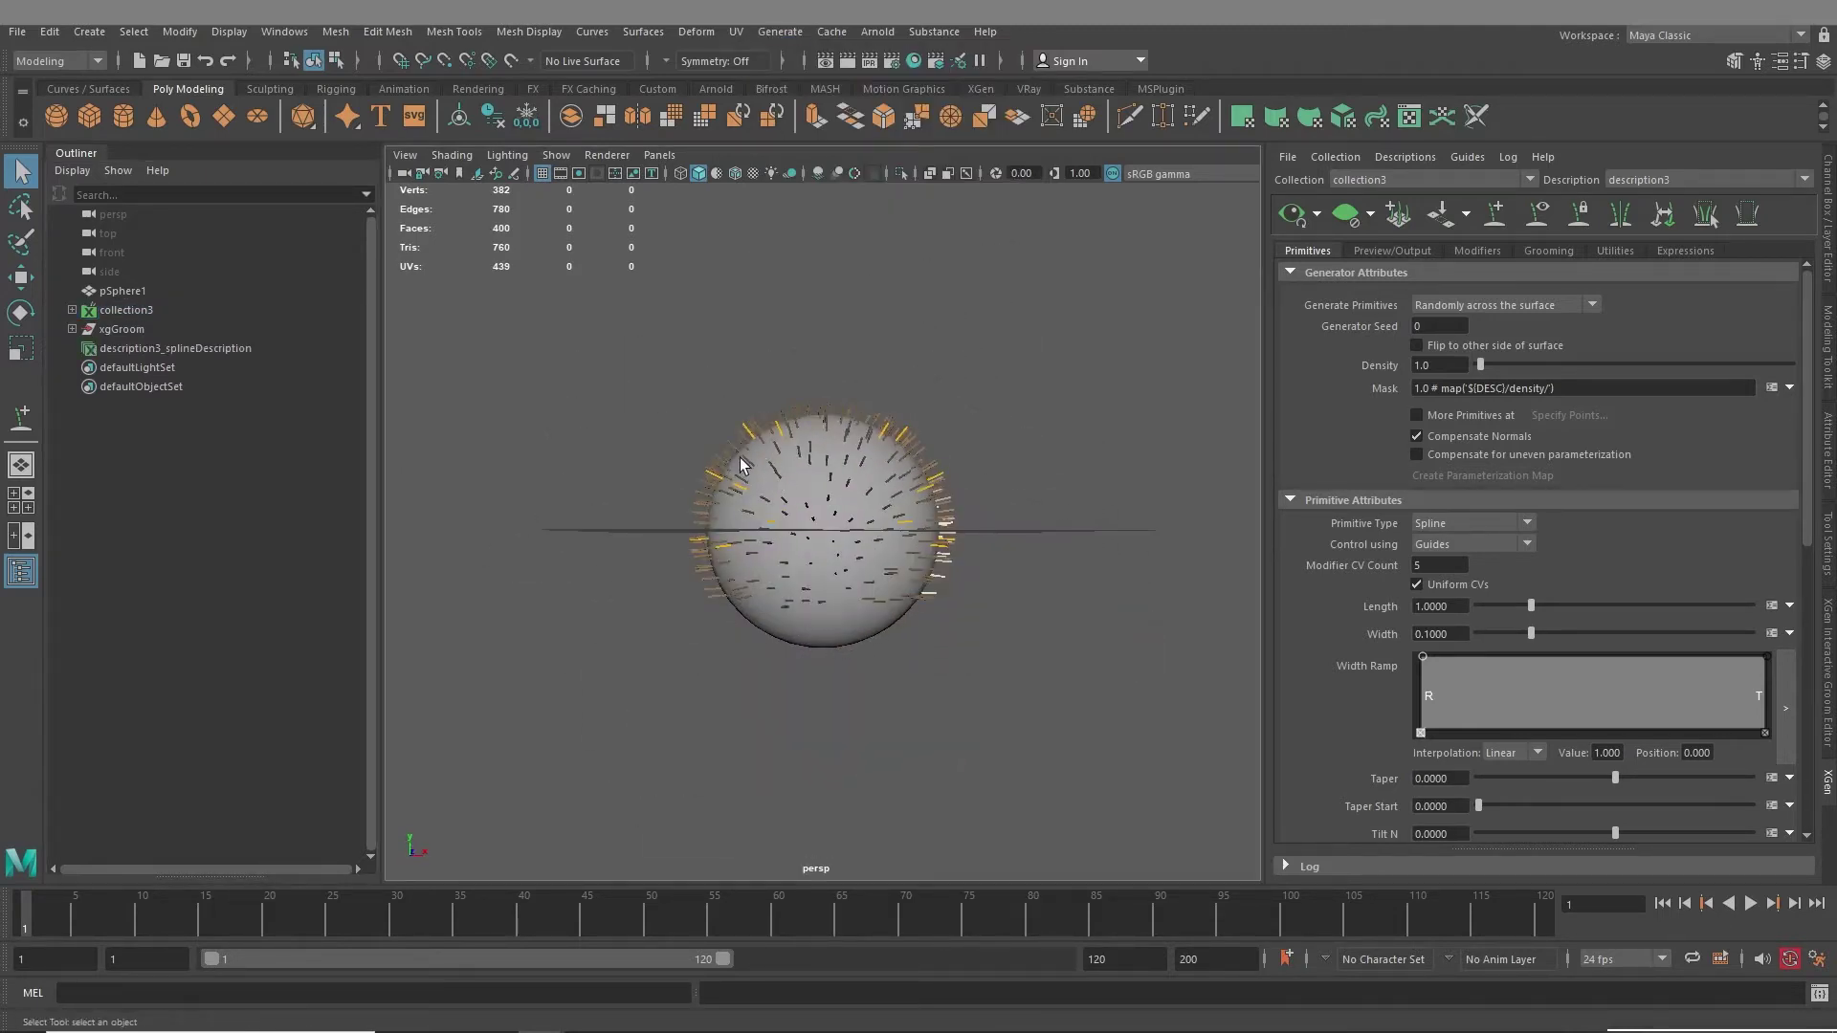
- Show description3_splineDescription in the XGen Interactive Groom Editor with its hierarchy expanded, and bring up the XGen grooming tools
{"action": "left_click", "coordinate": [123, 348]}
{"action": "left_click", "coordinate": [1827, 694]}
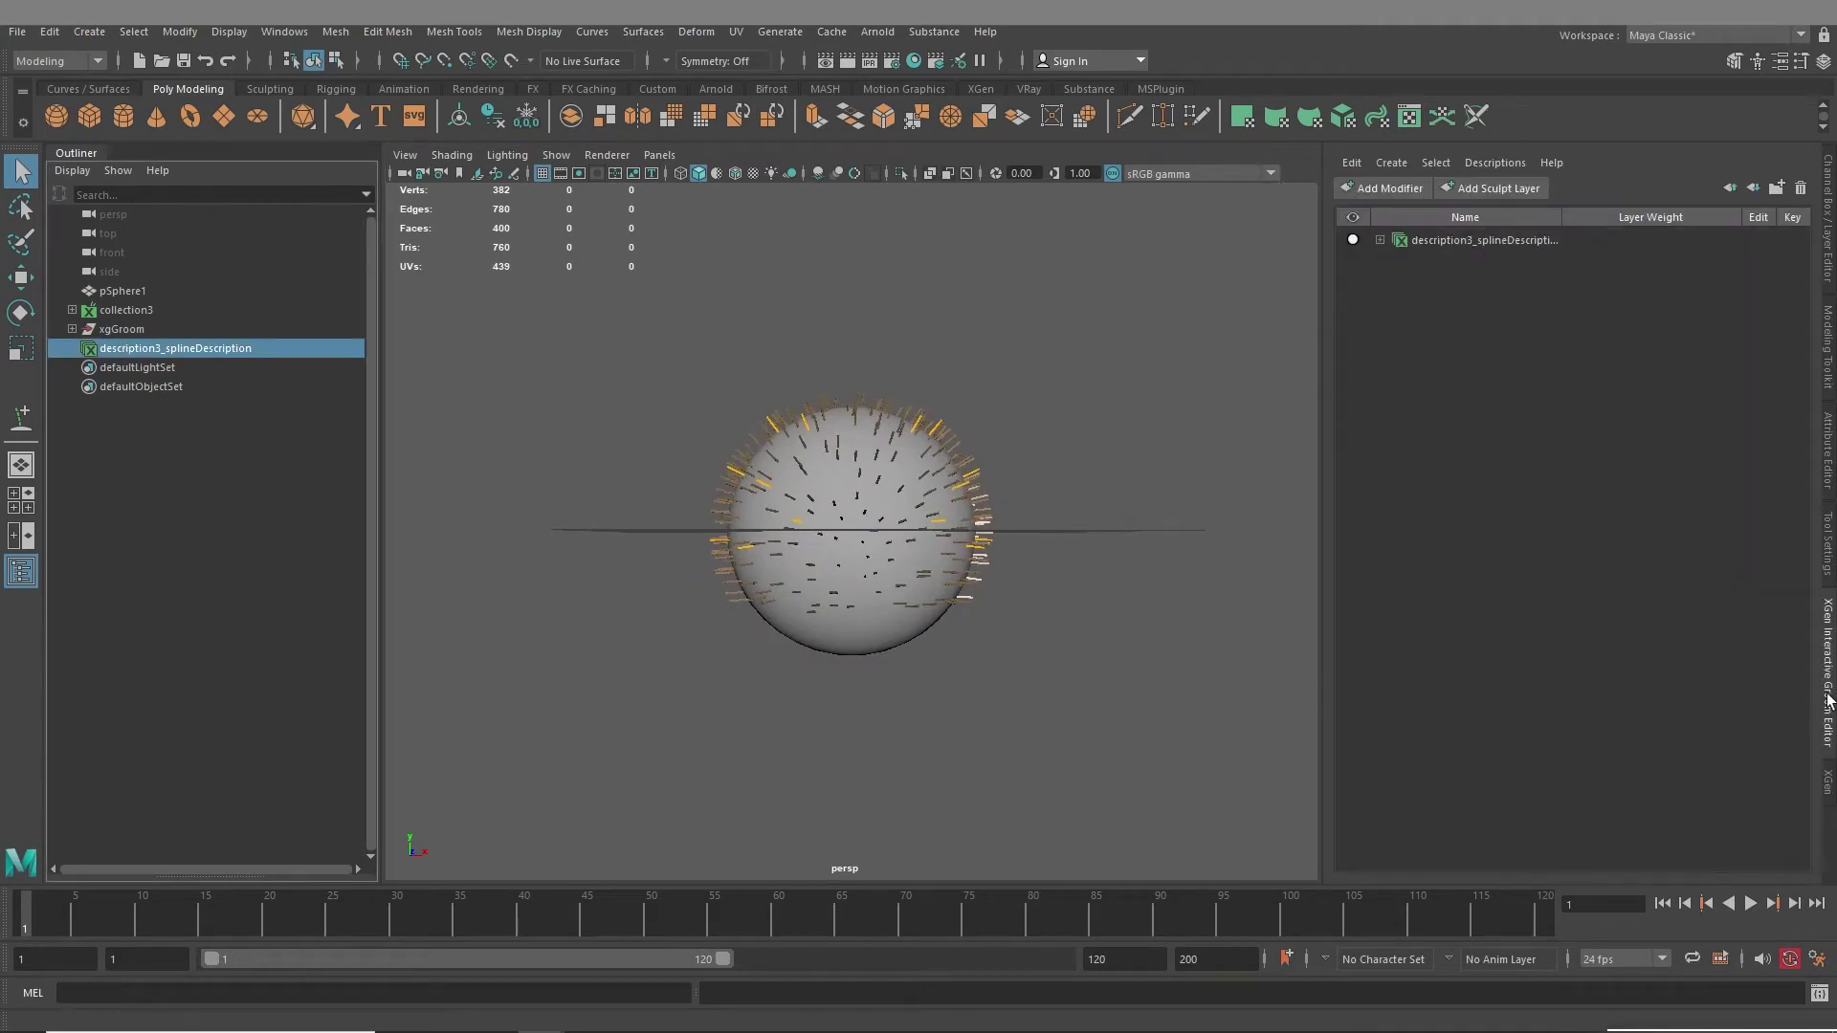
{"action": "left_click", "coordinate": [985, 89]}
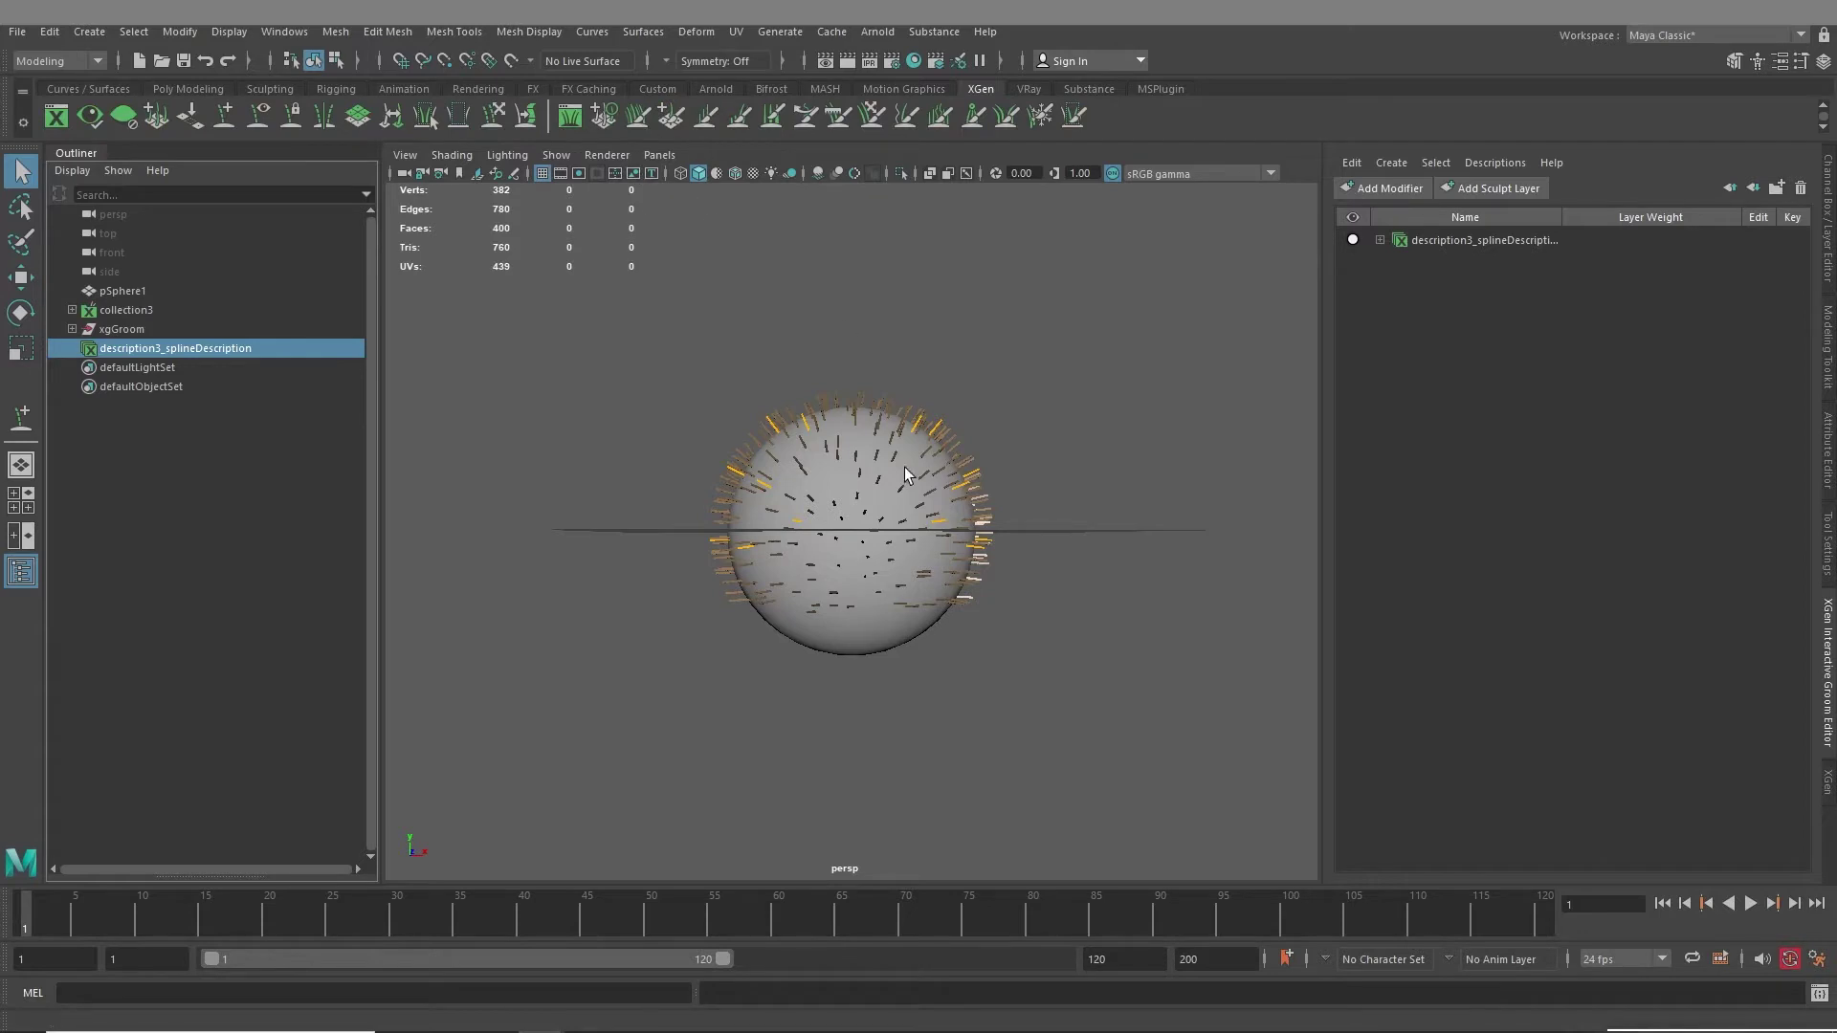
{"action": "left_click", "coordinate": [1379, 240]}
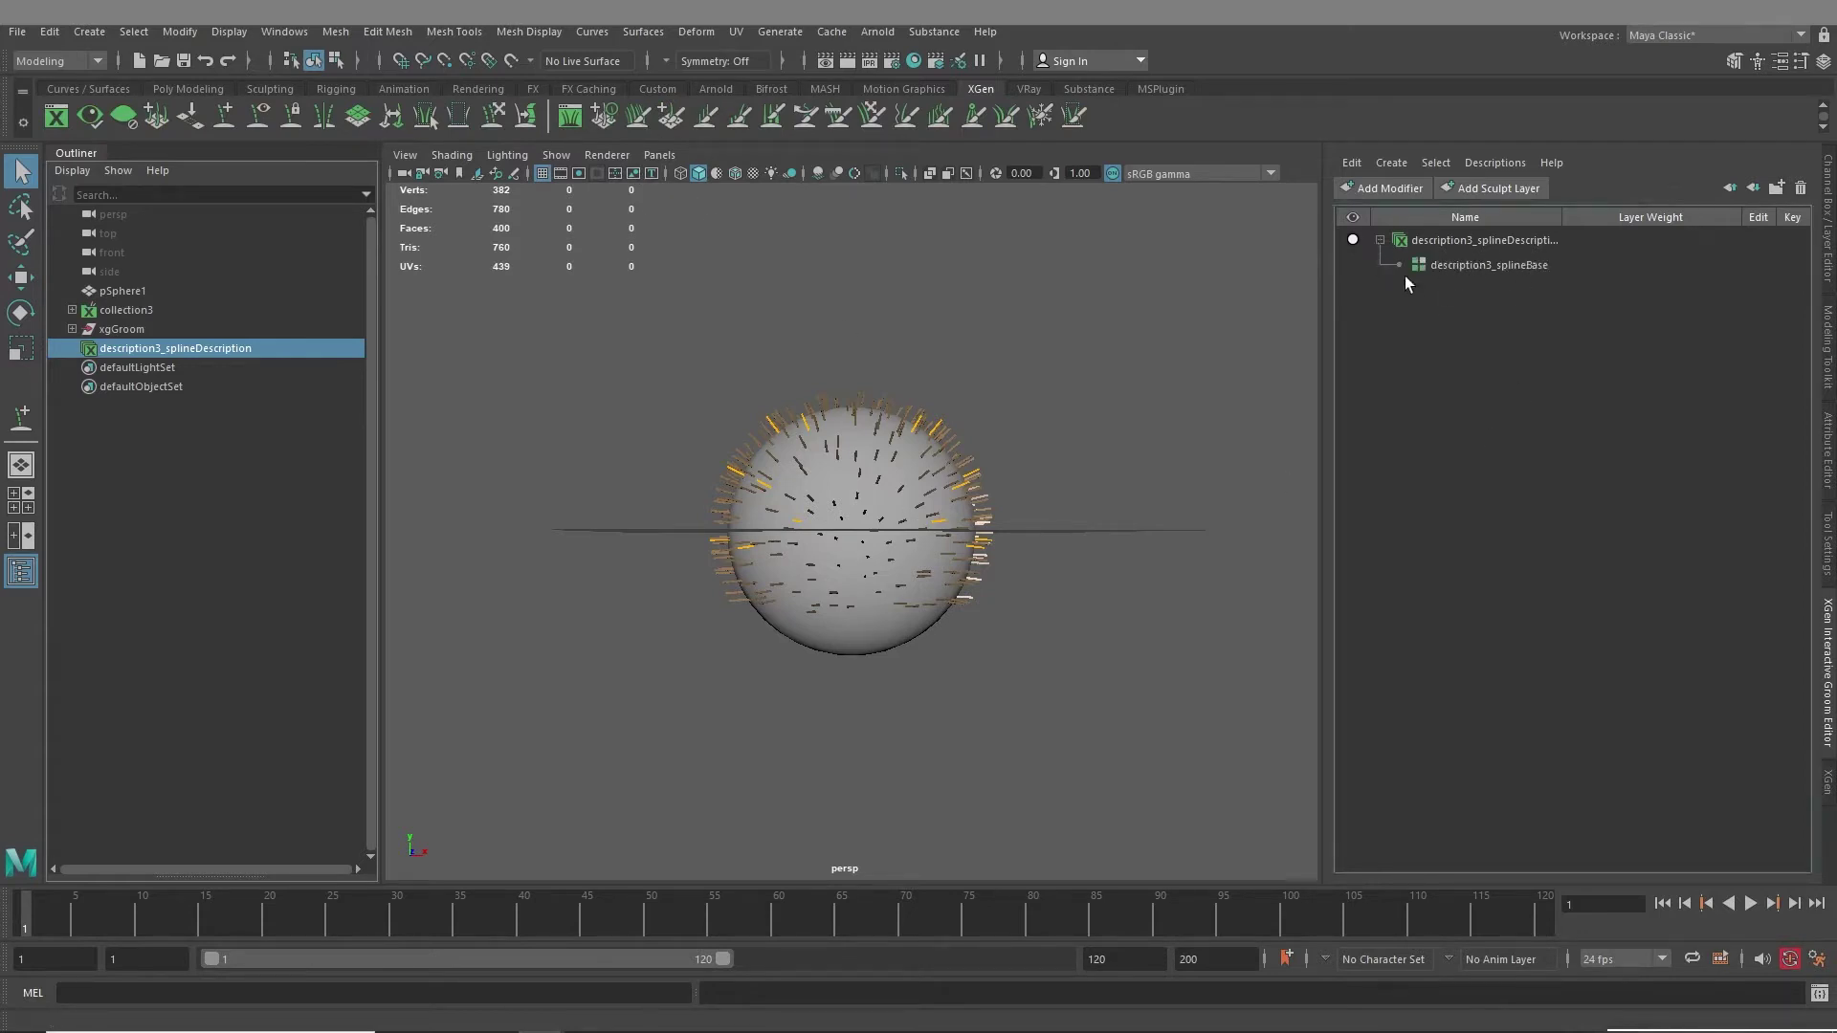
{"action": "right_click", "coordinate": [1456, 241]}
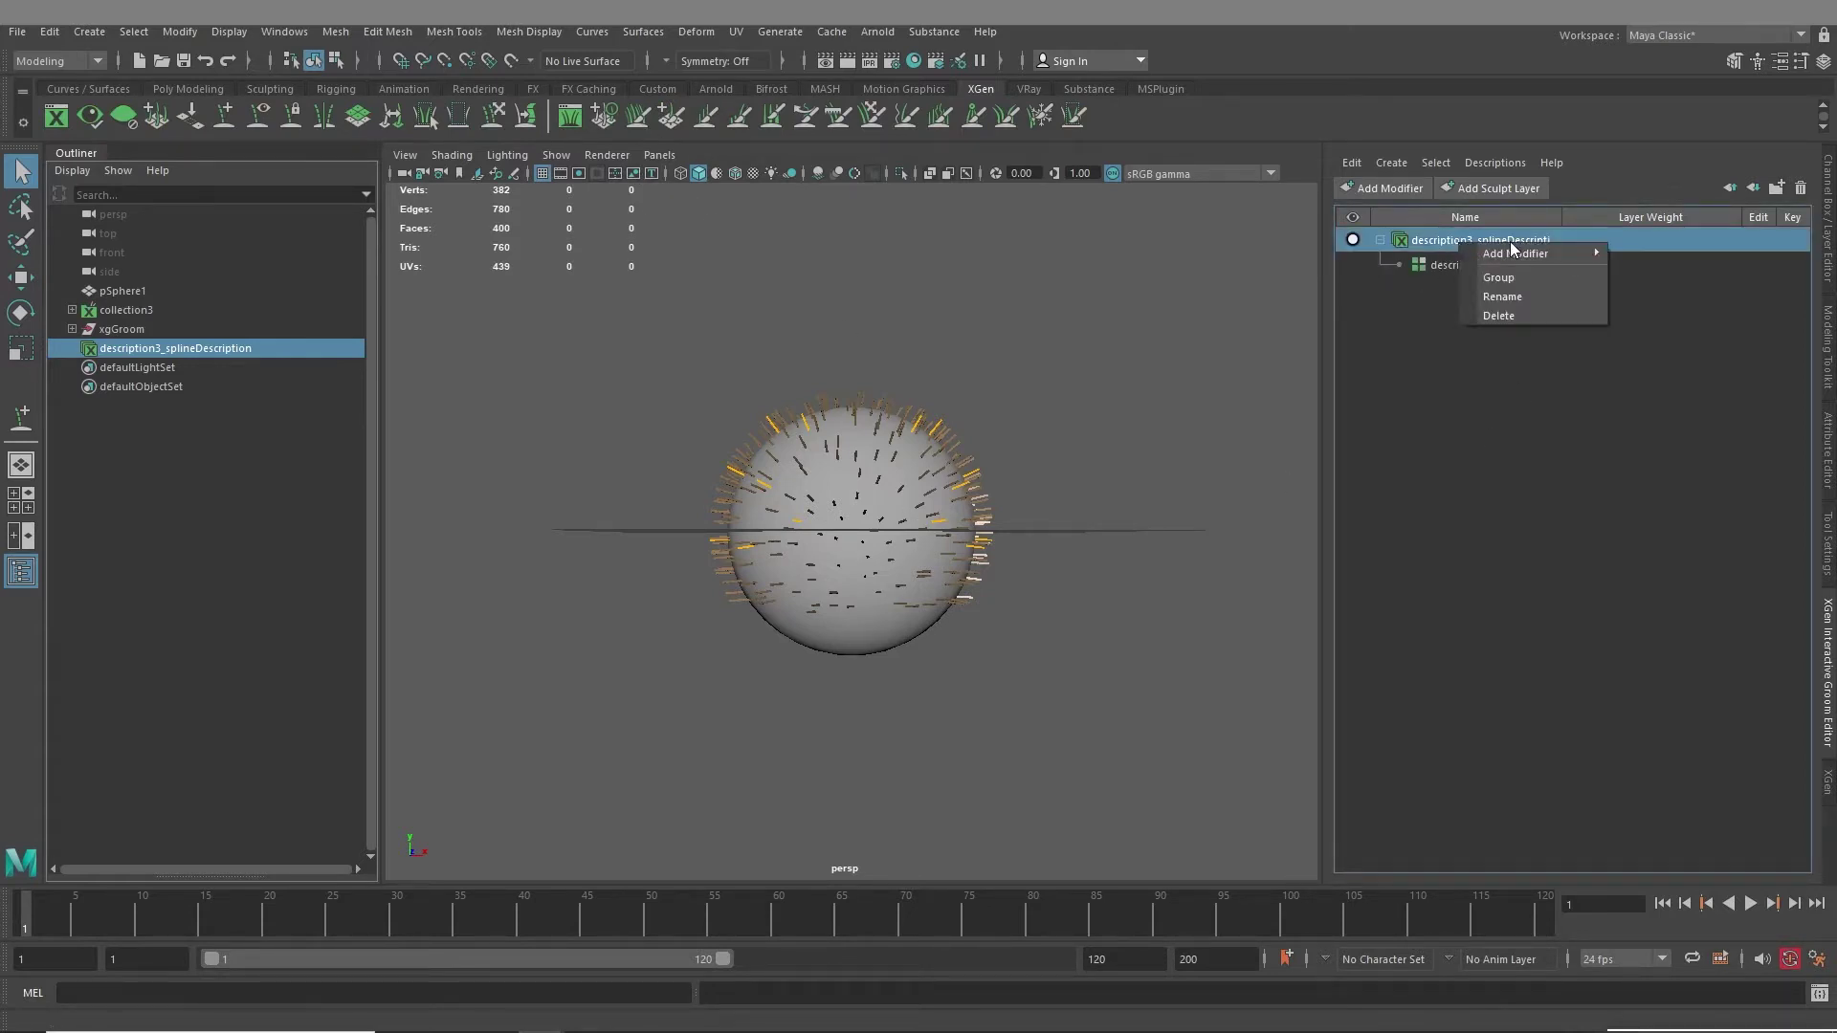
{"action": "left_click", "coordinate": [1421, 239]}
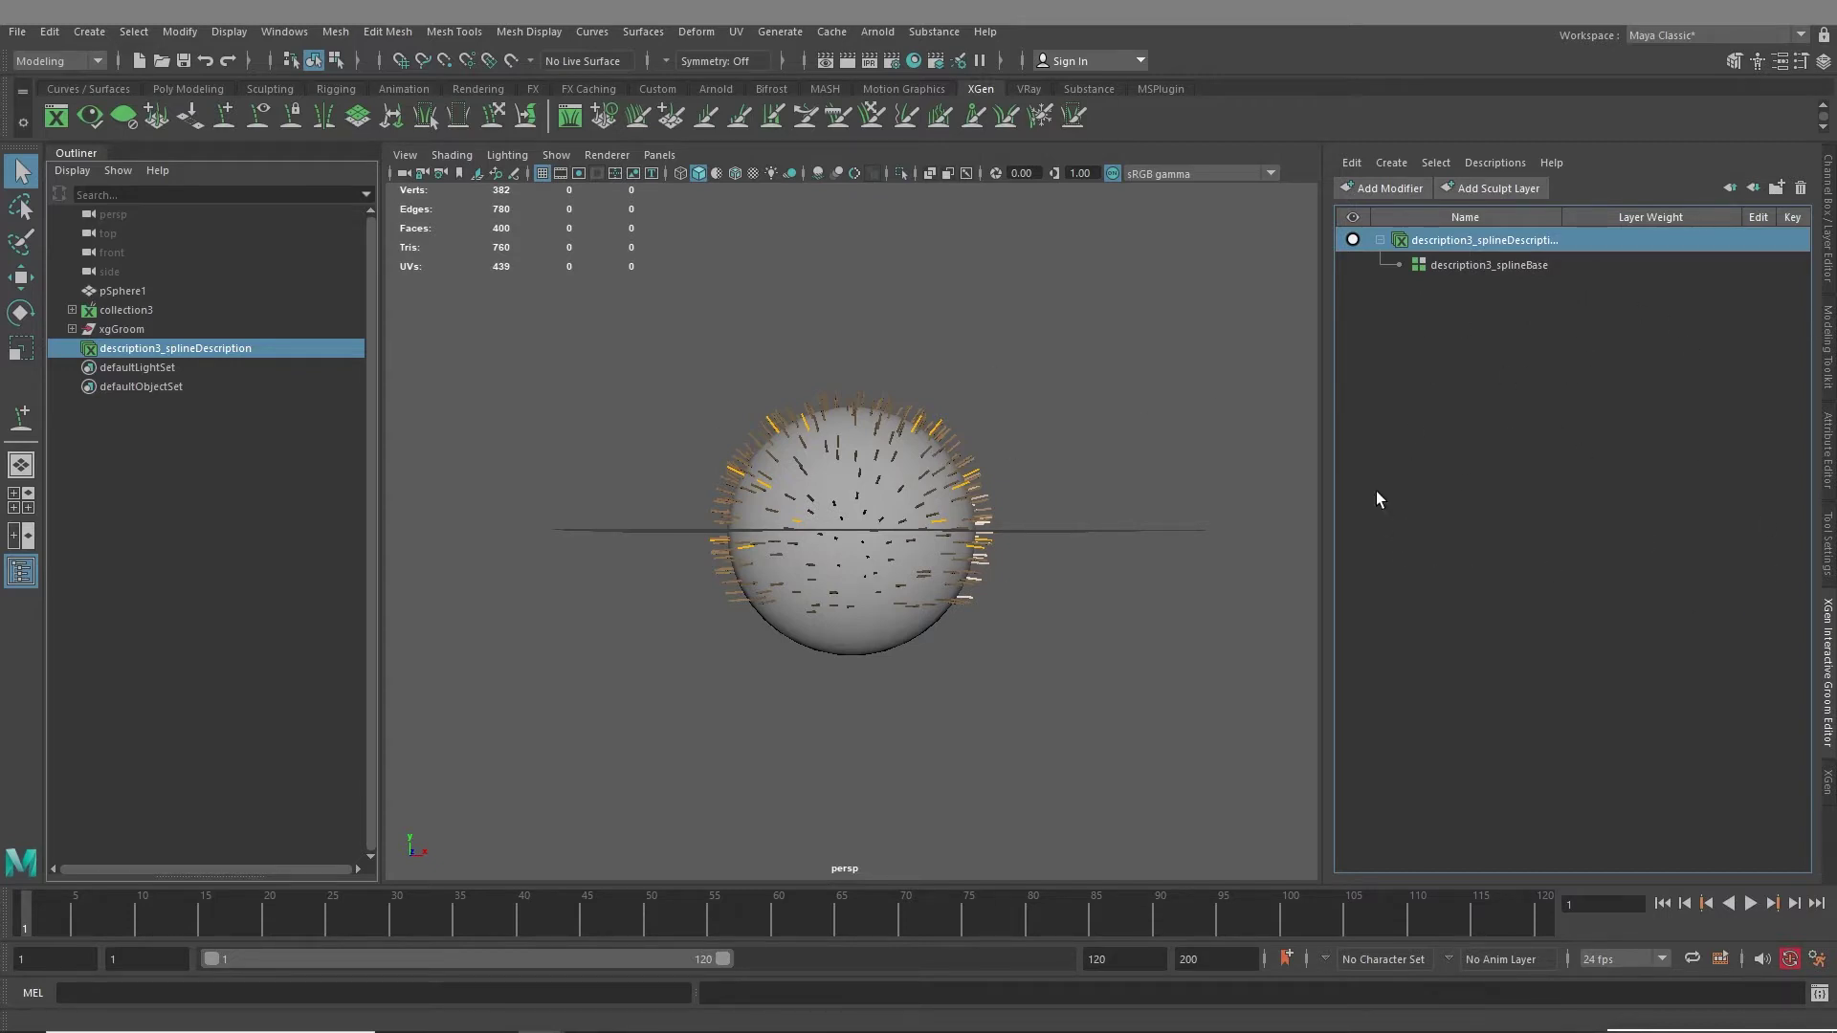
- Add a Sculpt modifier to description3_splineDescription
{"action": "left_click_drag", "start_coordinate": [870, 714], "coordinate": [1303, 601], "text": "alt"}
{"action": "right_click", "coordinate": [1460, 241]}
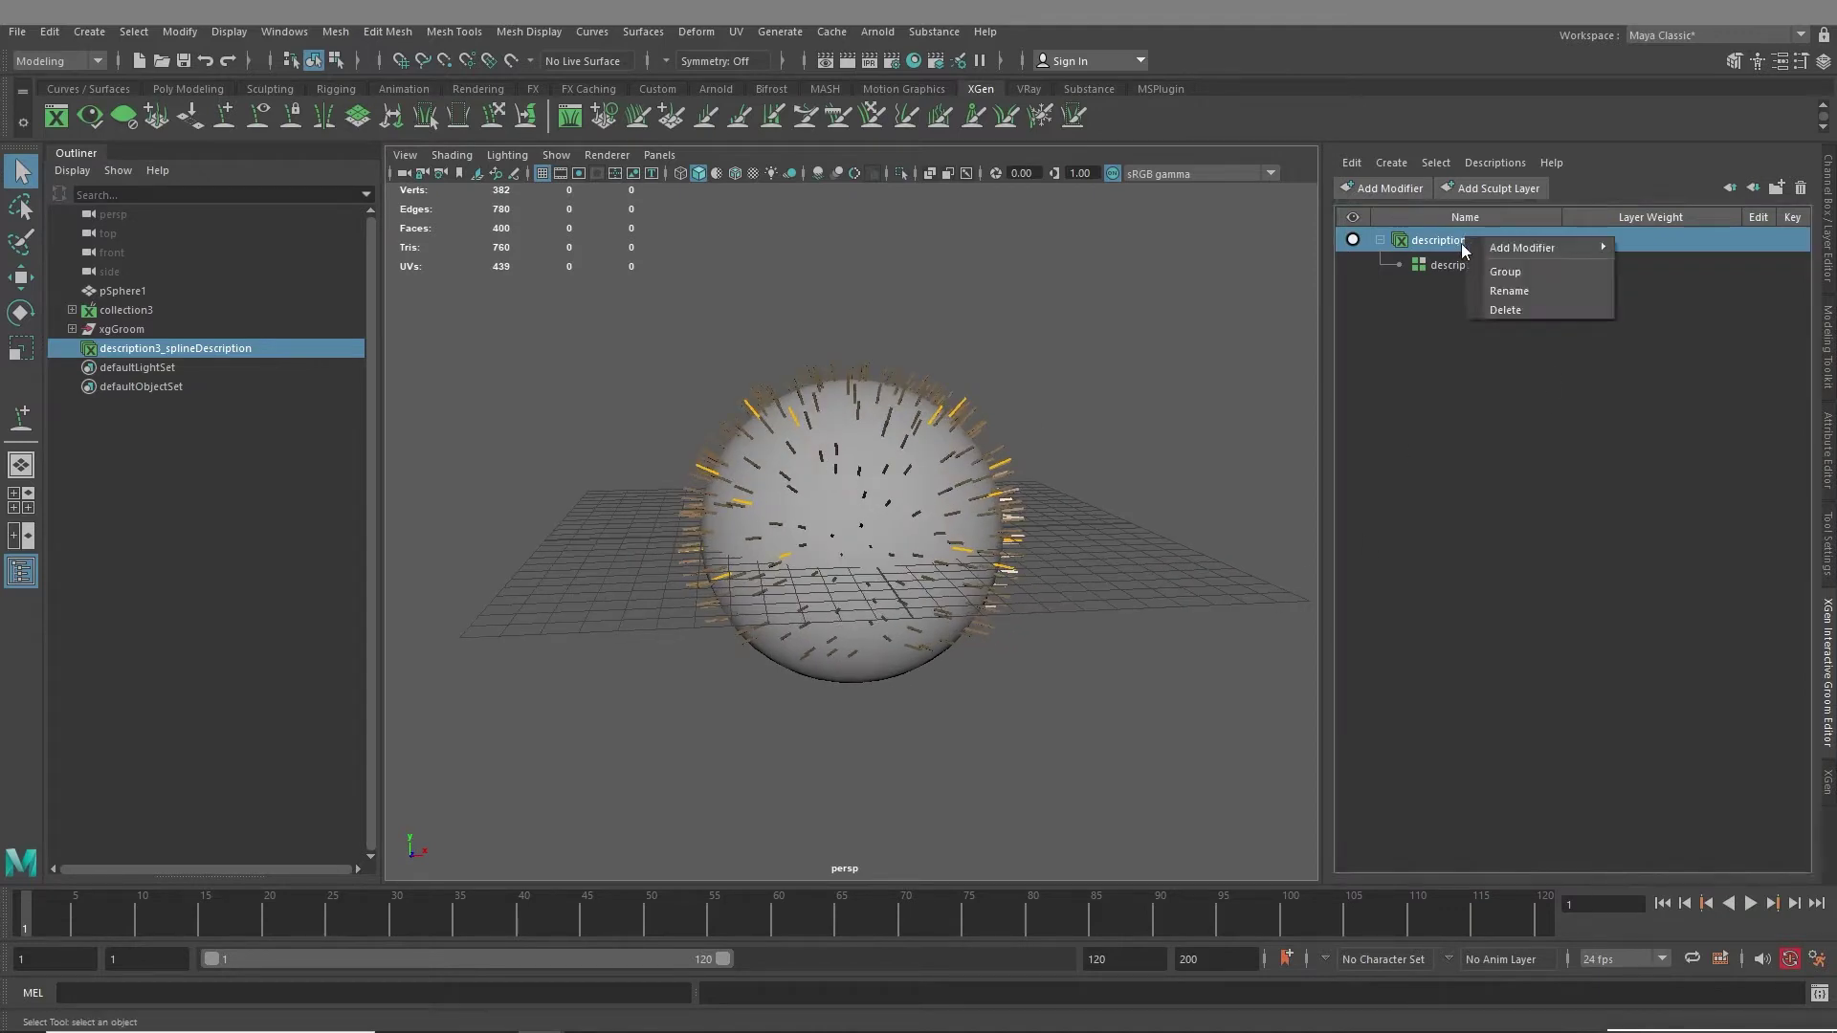
{"action": "mouse_move", "coordinate": [1588, 246]}
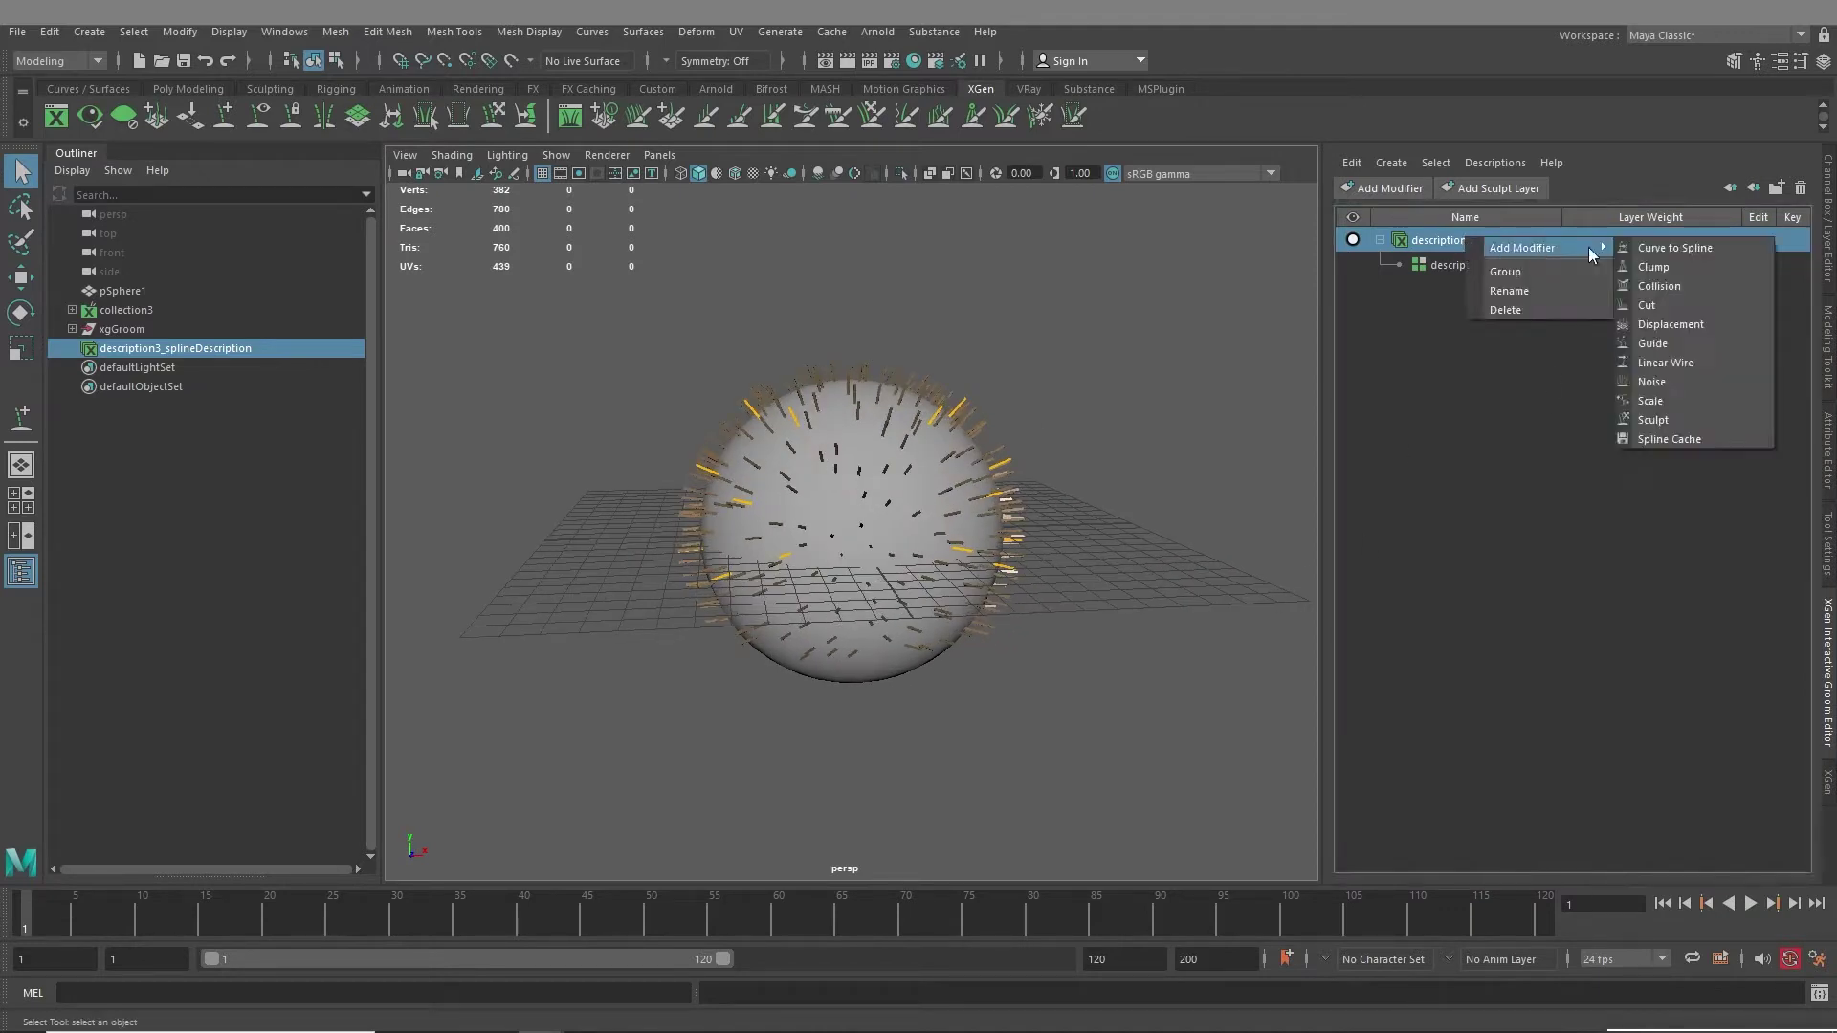
{"action": "left_click", "coordinate": [1657, 418]}
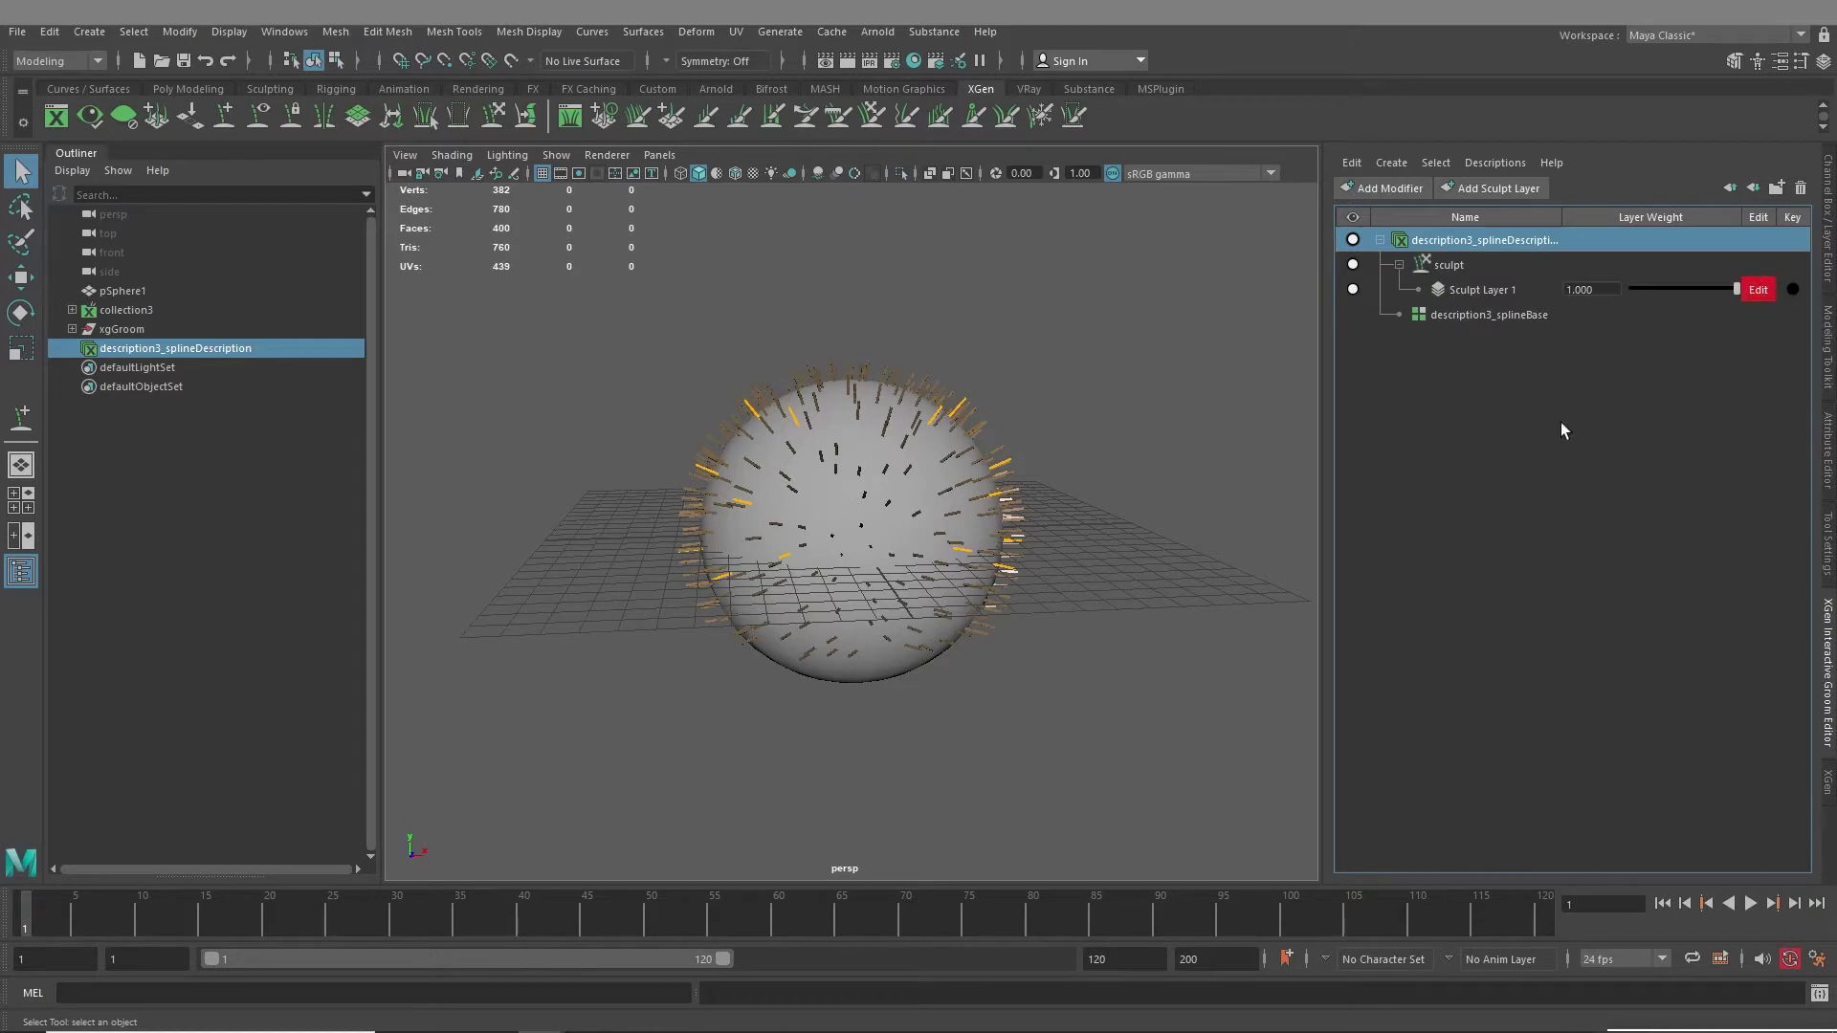
{"action": "scroll", "coordinate": [966, 585], "scroll_direction": "down", "scroll_amount": 4}
{"action": "left_click_drag", "start_coordinate": [966, 586], "coordinate": [979, 583], "text": "alt"}
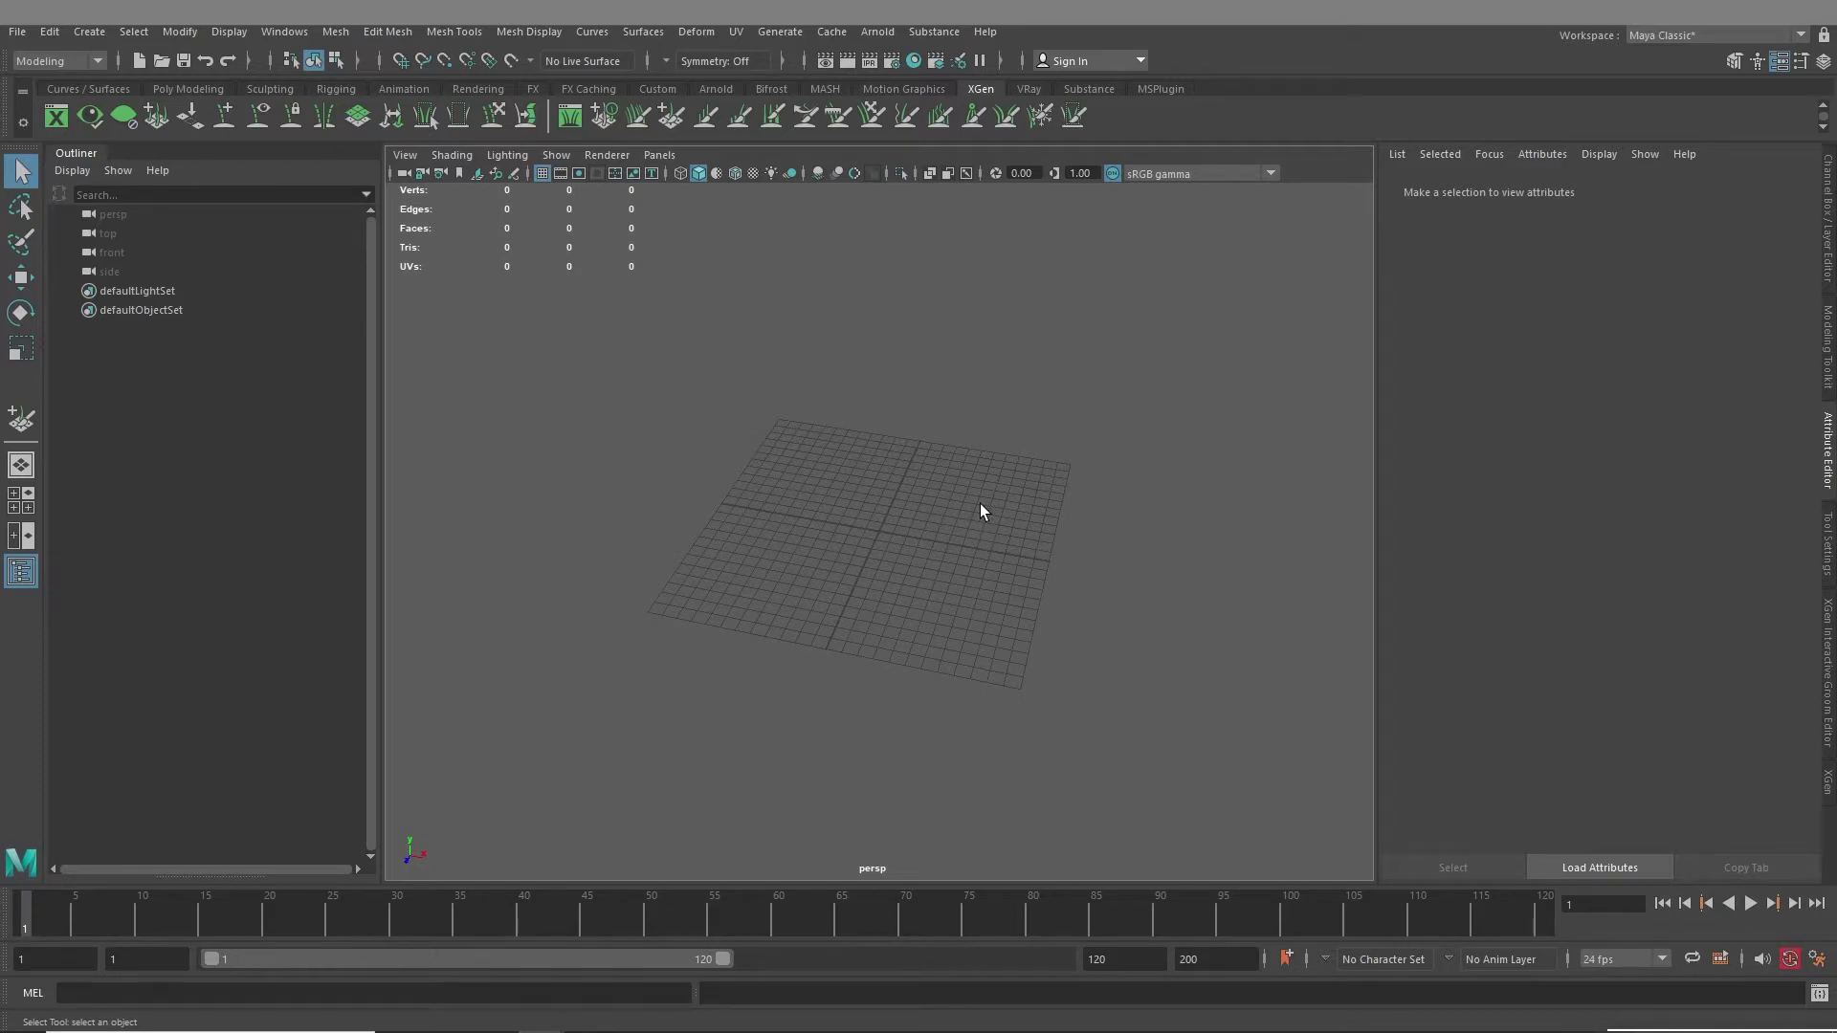
- Create a polygon sphere at the origin of the empty scene and scale it up uniformly to about half the grid's width
{"action": "left_click", "coordinate": [255, 88]}
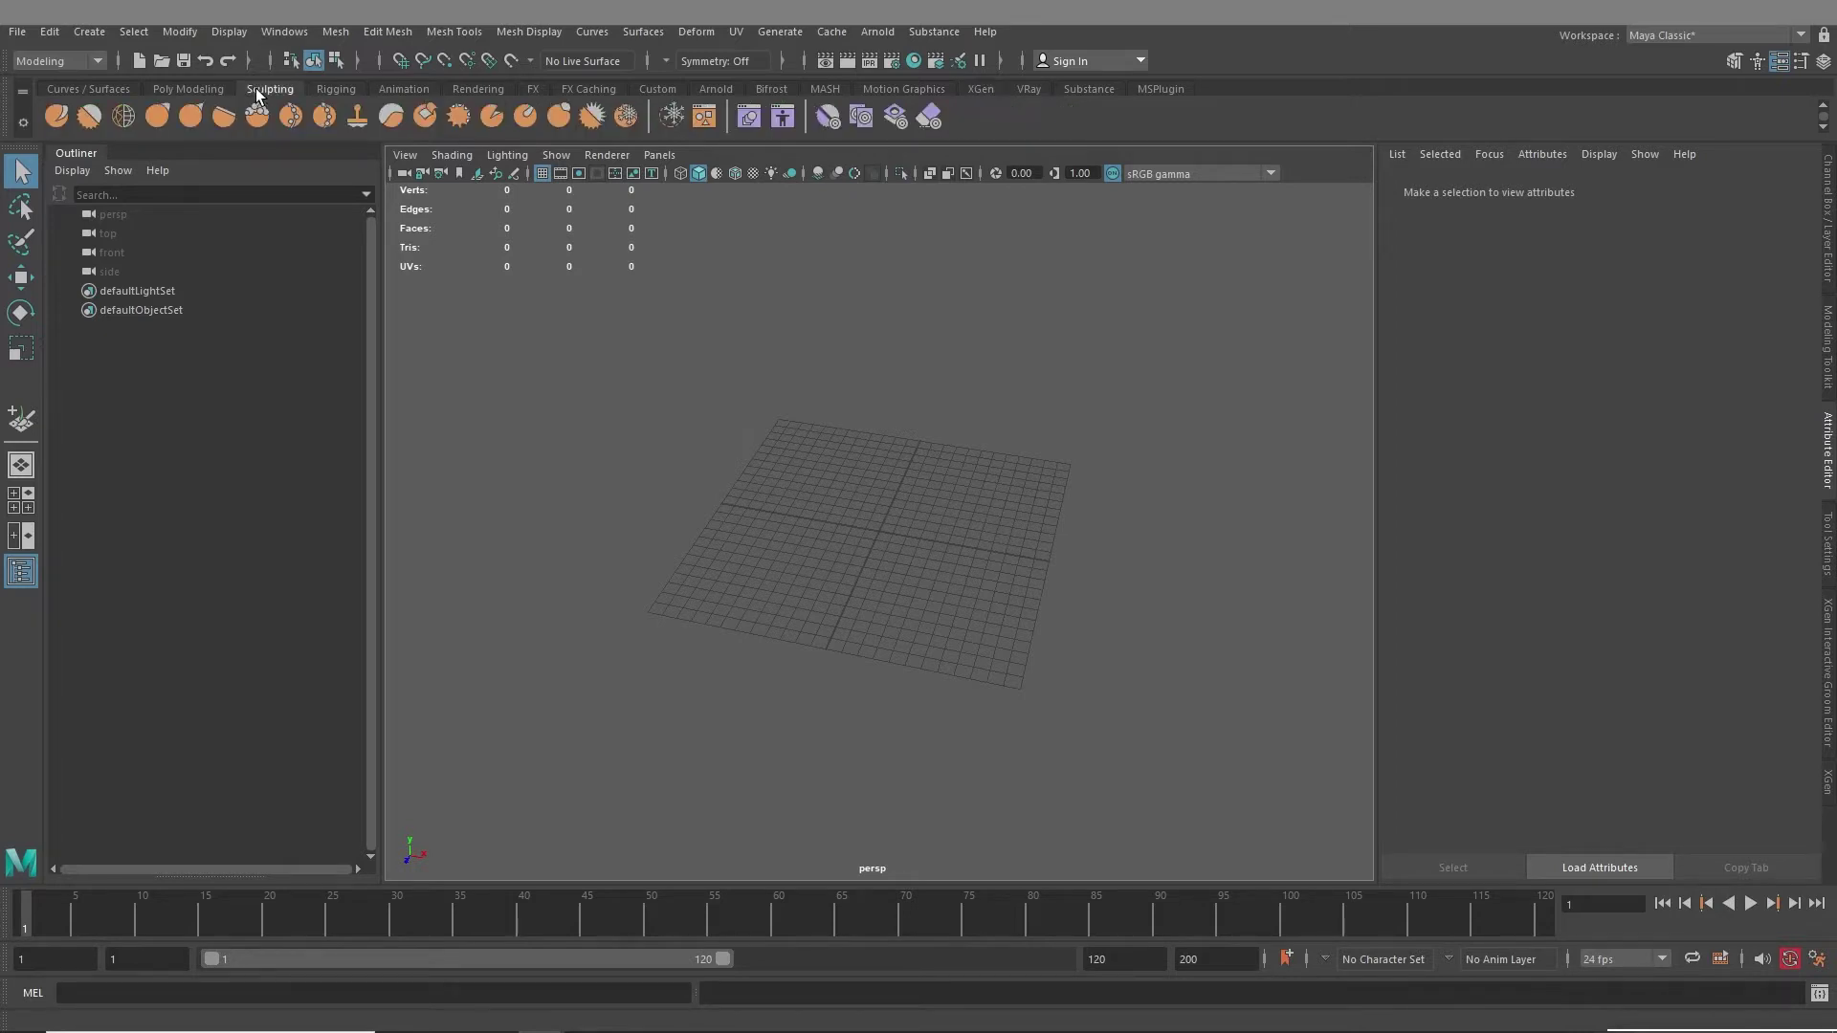
{"action": "left_click", "coordinate": [192, 88]}
{"action": "left_click", "coordinate": [60, 123]}
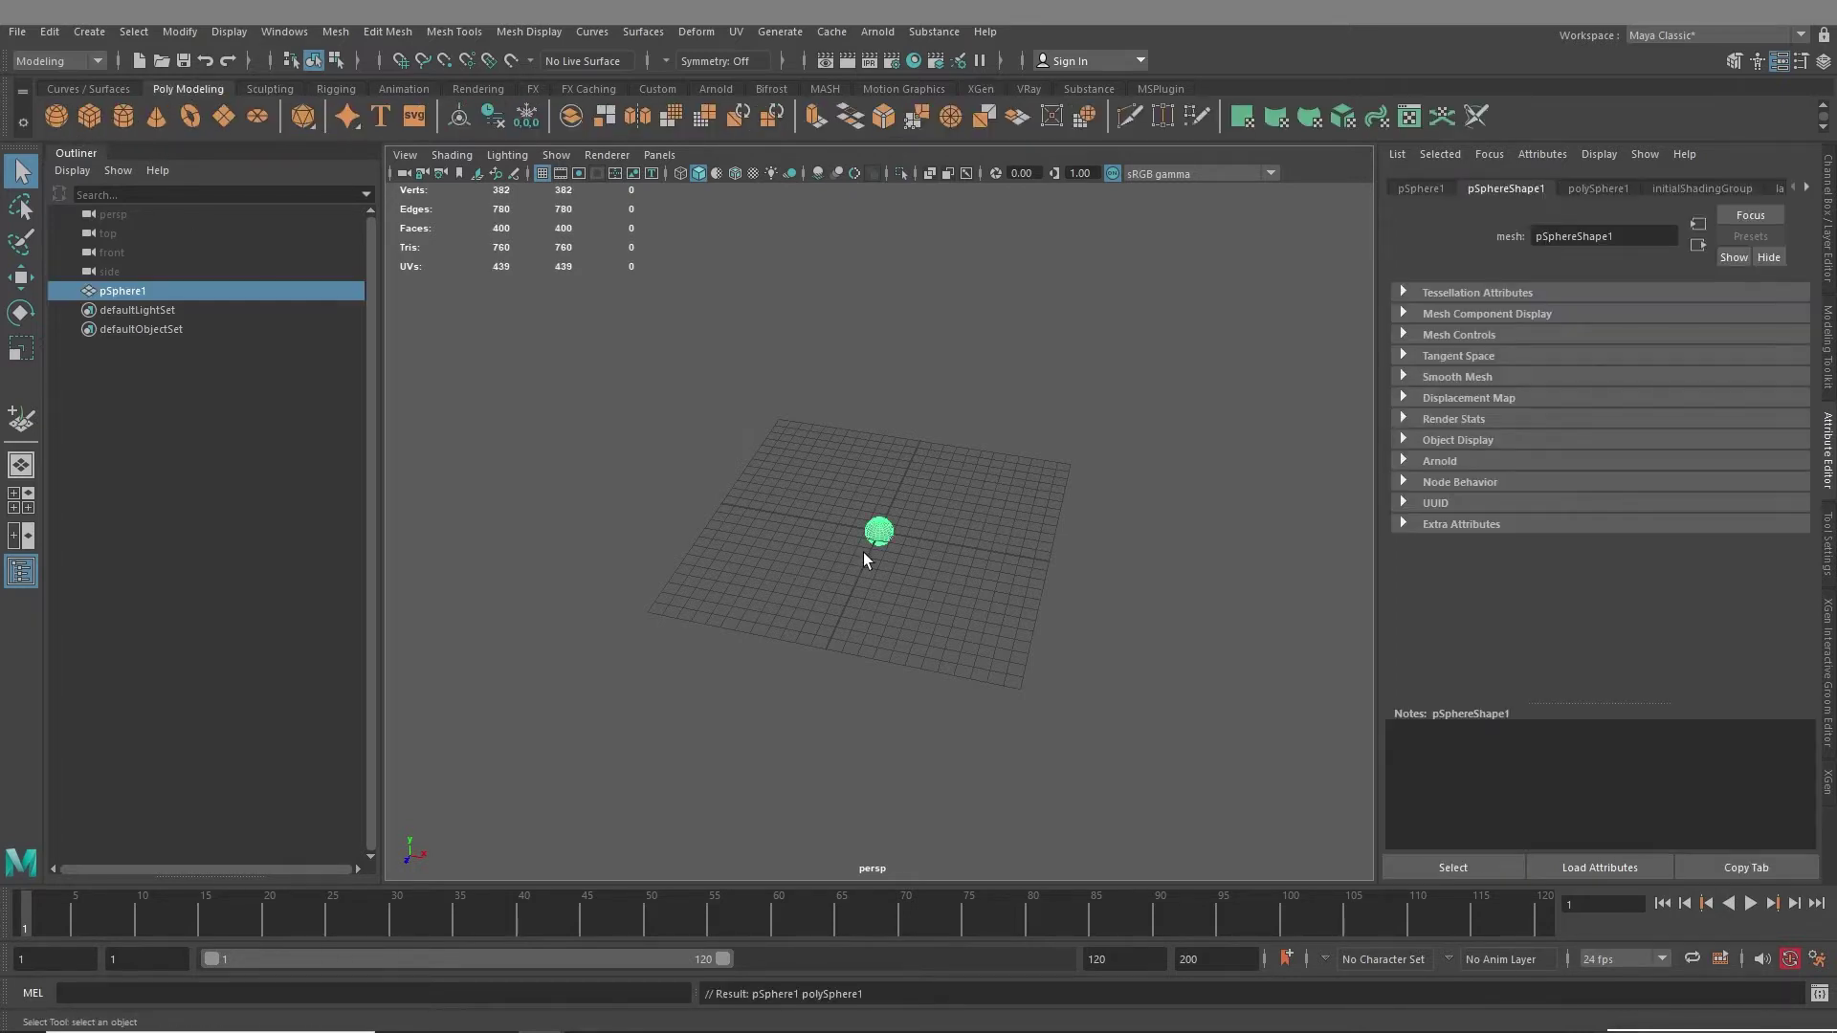
{"action": "right_click_drag", "start_coordinate": [863, 553], "coordinate": [929, 633], "text": "alt"}
{"action": "left_click_drag", "start_coordinate": [929, 633], "coordinate": [944, 594], "text": "alt"}
{"action": "key", "text": "r"}
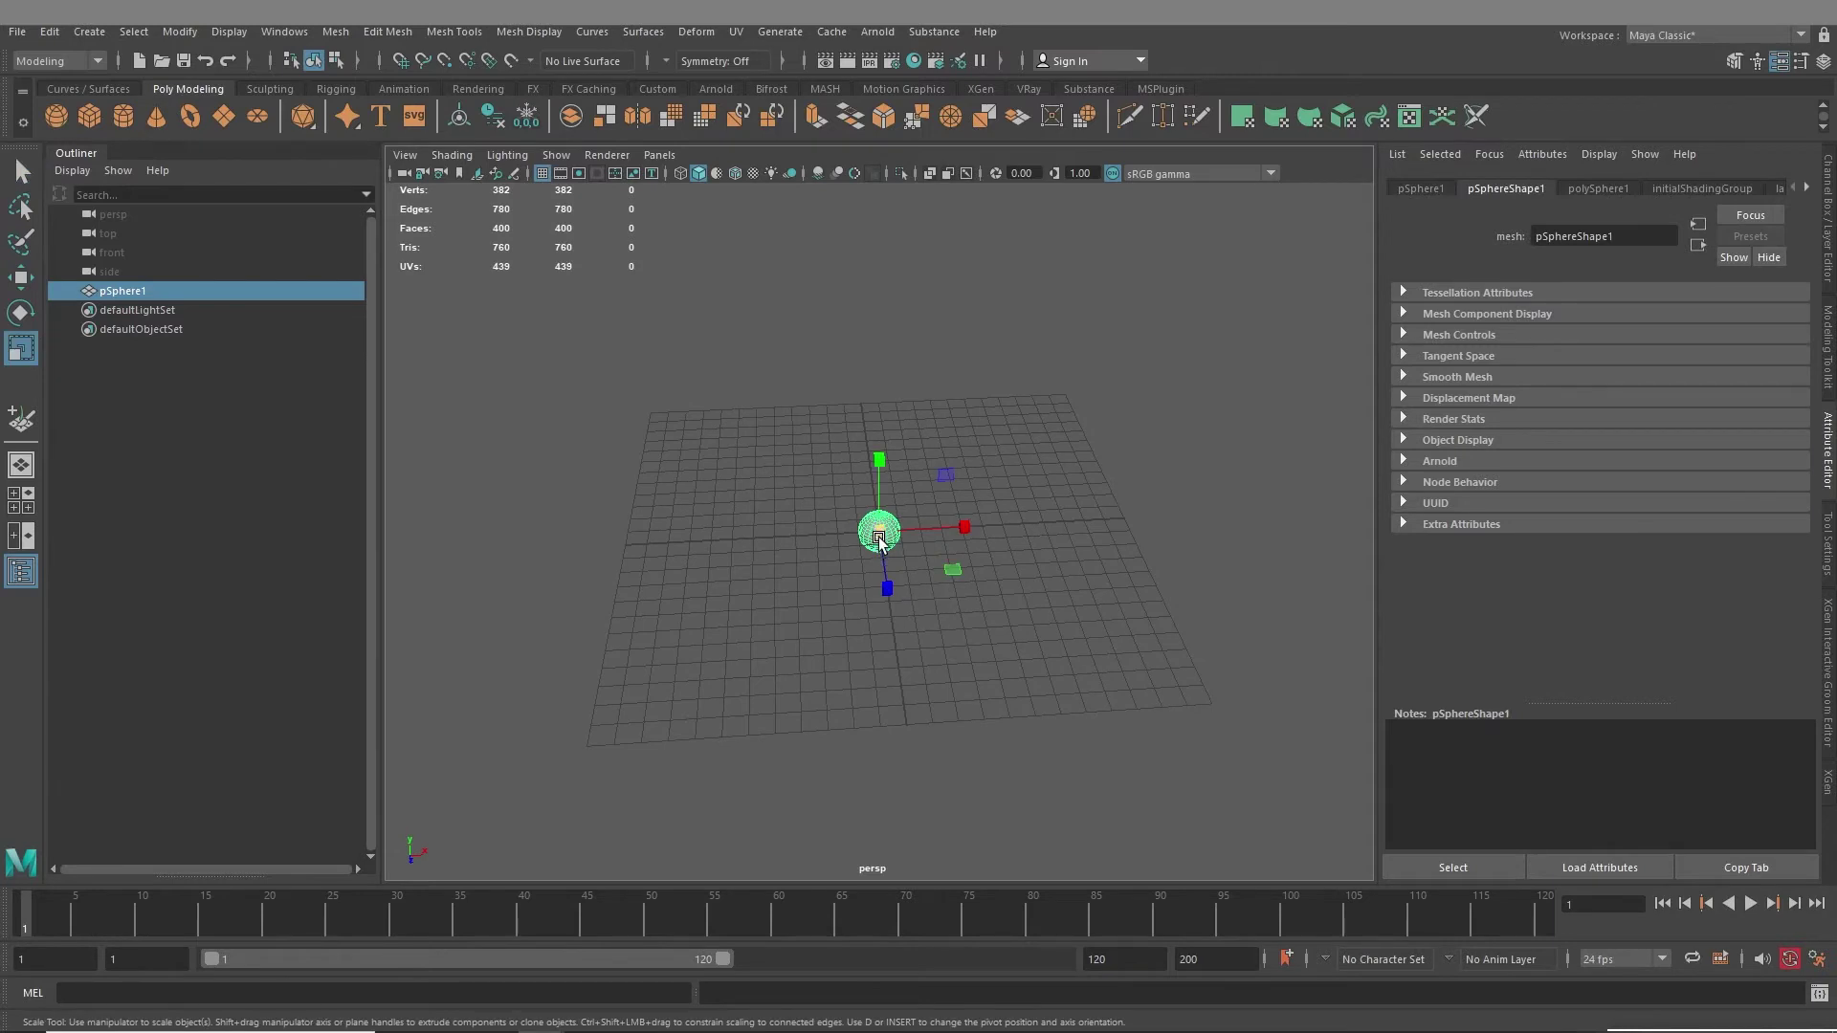
{"action": "left_click_drag", "start_coordinate": [878, 534], "coordinate": [1095, 581]}
{"action": "right_click_drag", "start_coordinate": [1095, 581], "coordinate": [913, 550], "text": "alt"}
{"action": "left_click_drag", "start_coordinate": [914, 550], "coordinate": [873, 543], "text": "alt"}
{"action": "right_click_drag", "start_coordinate": [872, 543], "coordinate": [909, 564], "text": "alt"}
{"action": "left_click_drag", "start_coordinate": [833, 574], "coordinate": [861, 541], "text": "alt"}
{"action": "right_click_drag", "start_coordinate": [936, 627], "coordinate": [885, 627], "text": "alt"}
{"action": "left_click_drag", "start_coordinate": [909, 627], "coordinate": [865, 574], "text": "alt"}
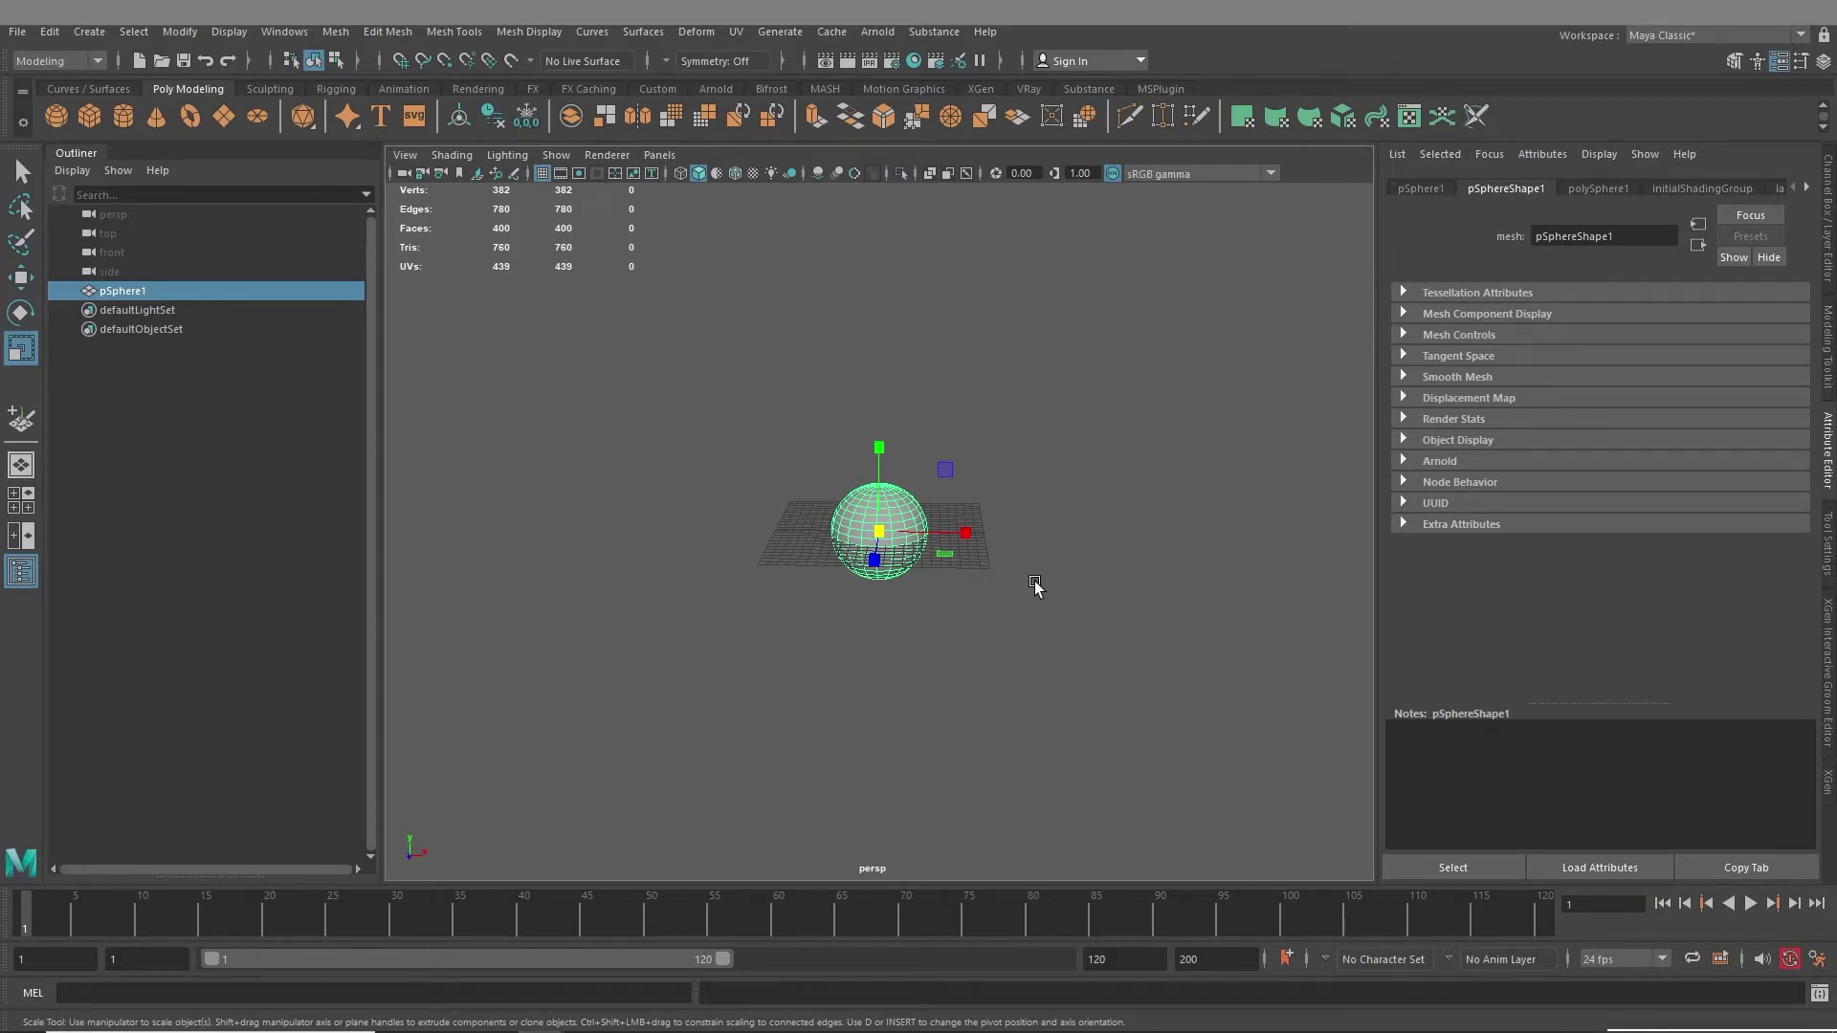
{"action": "right_click_drag", "start_coordinate": [873, 533], "coordinate": [943, 583], "text": "alt"}
{"action": "left_click_drag", "start_coordinate": [943, 584], "coordinate": [967, 637], "text": "alt"}
{"action": "right_click_drag", "start_coordinate": [842, 584], "coordinate": [892, 597], "text": "alt"}
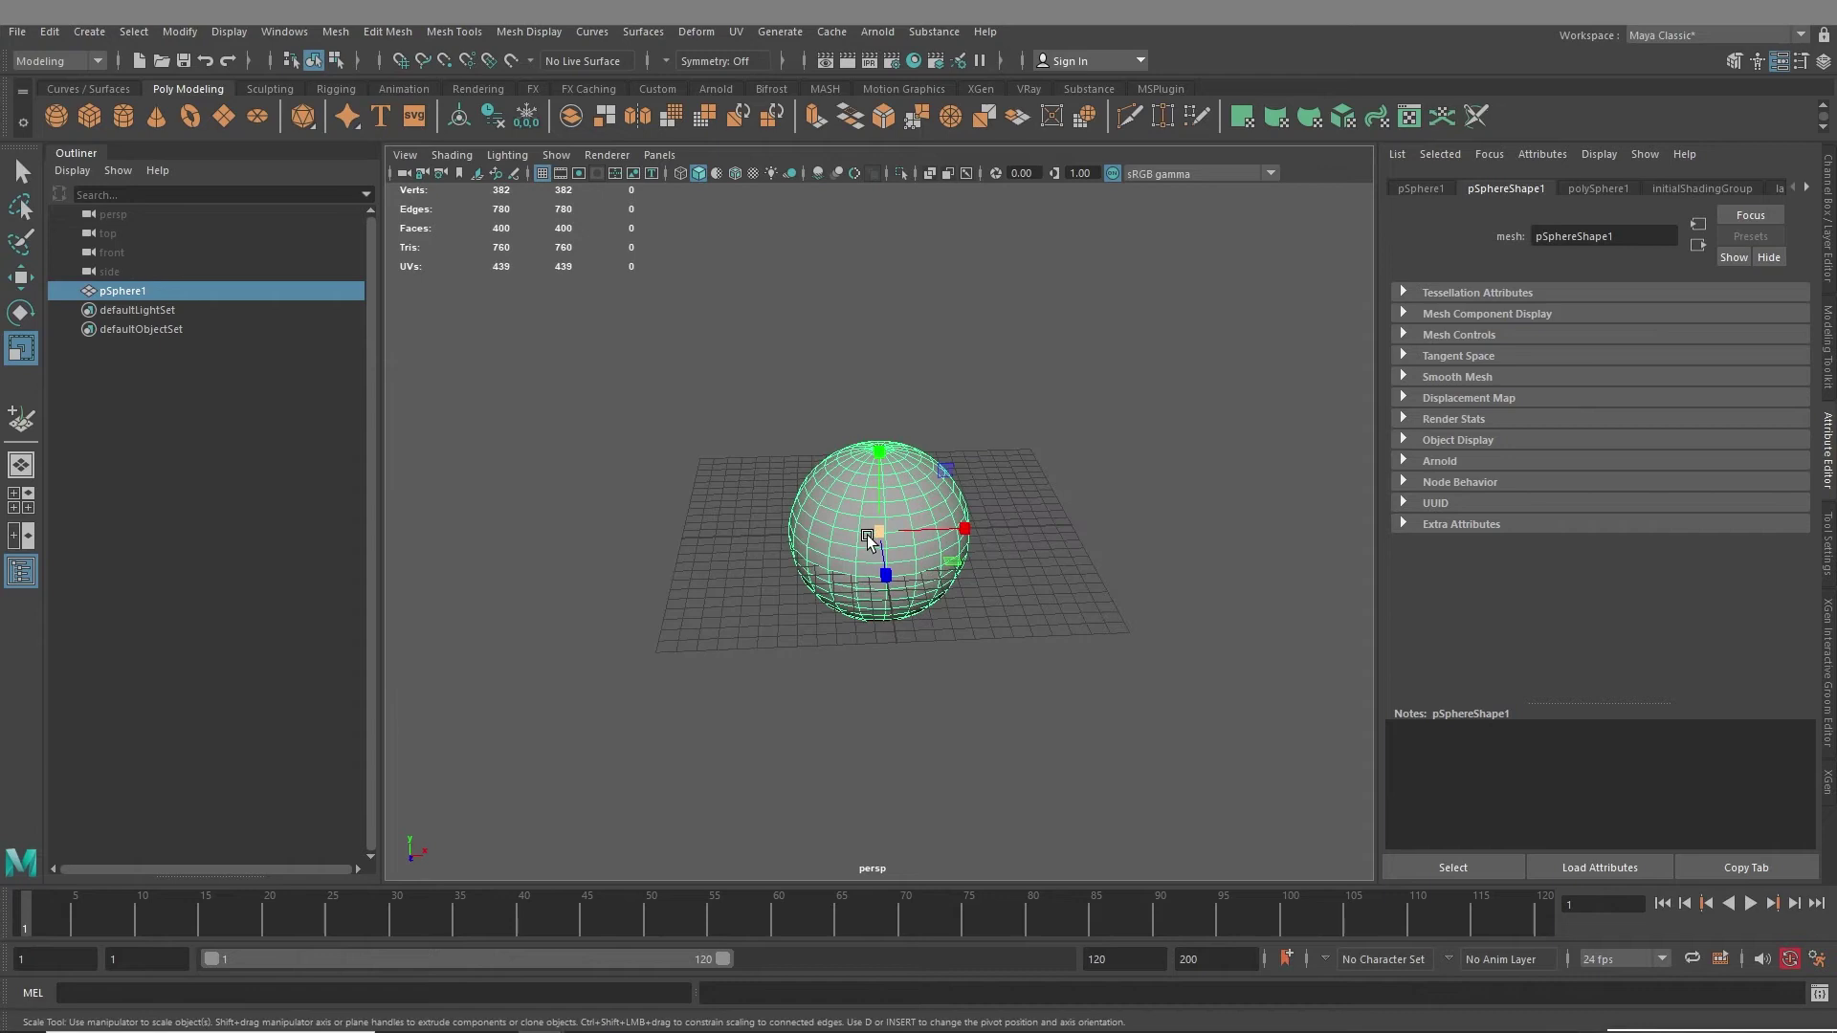
- Draw an eight-point EP curve that starts beside the sphere and winds outward across the ground plane
{"action": "left_click", "coordinate": [269, 89]}
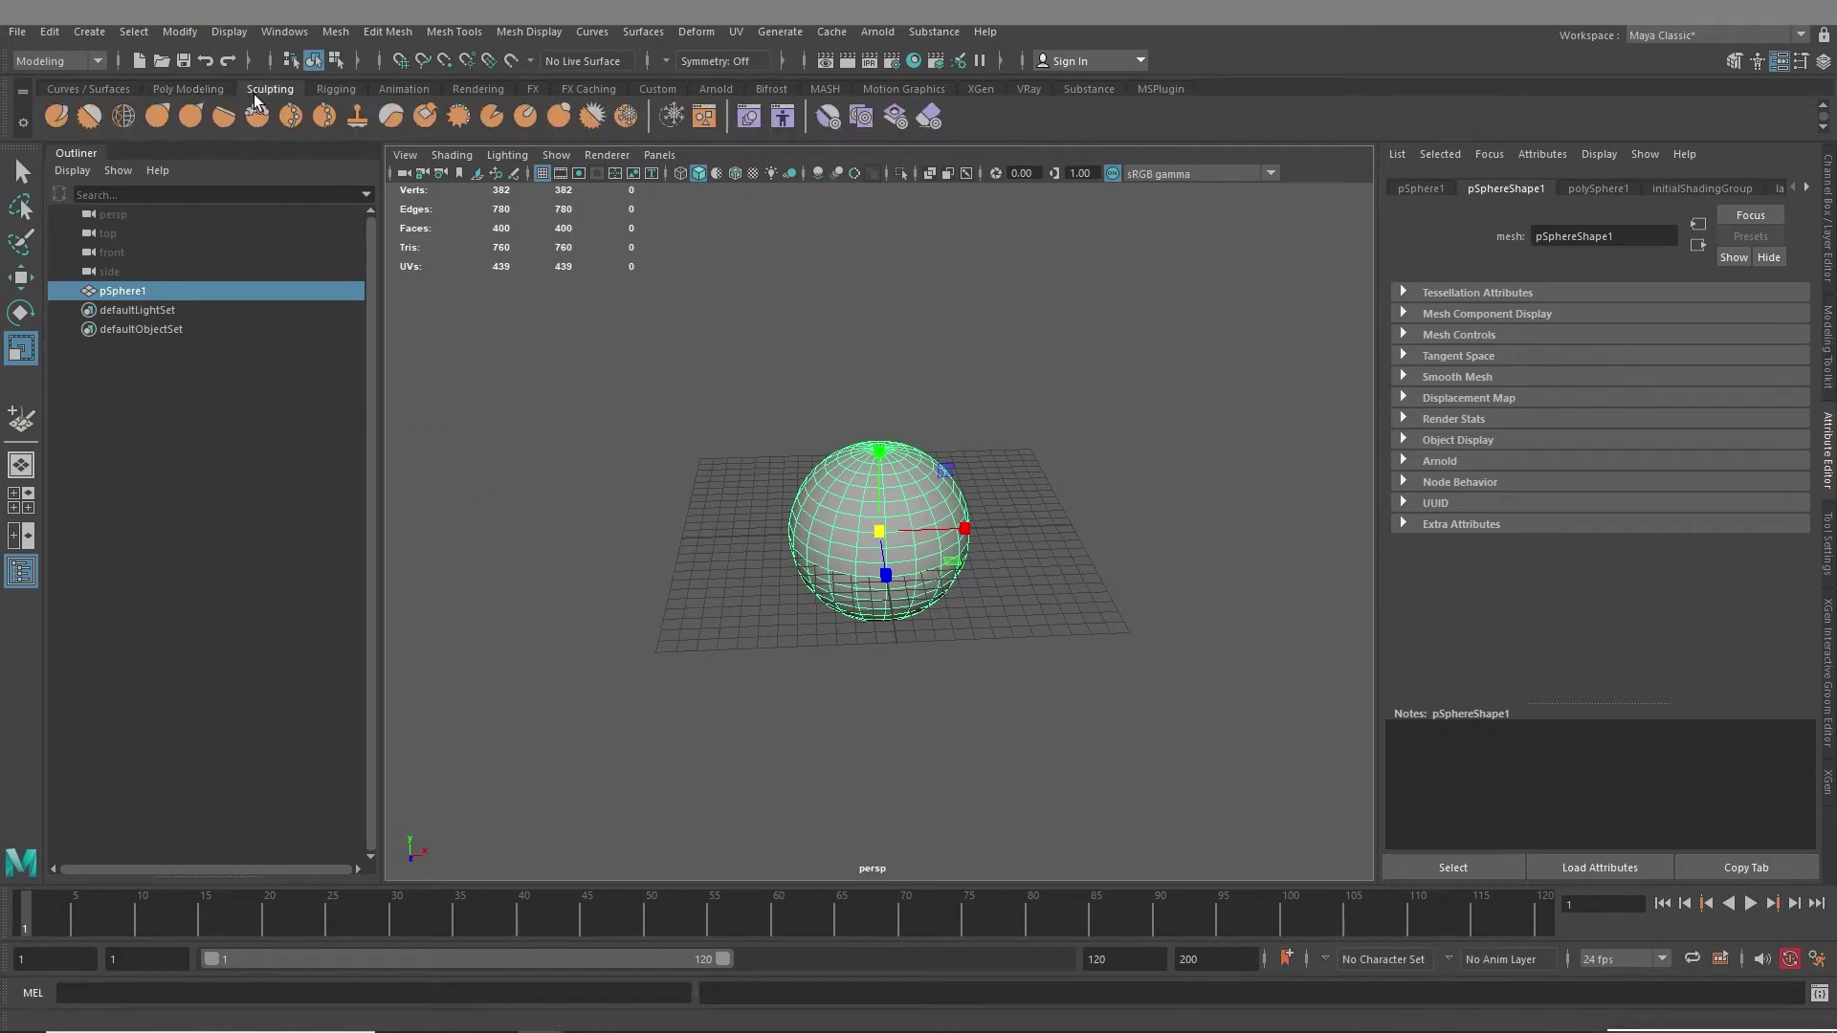
{"action": "left_click", "coordinate": [189, 89]}
{"action": "left_click", "coordinate": [100, 86]}
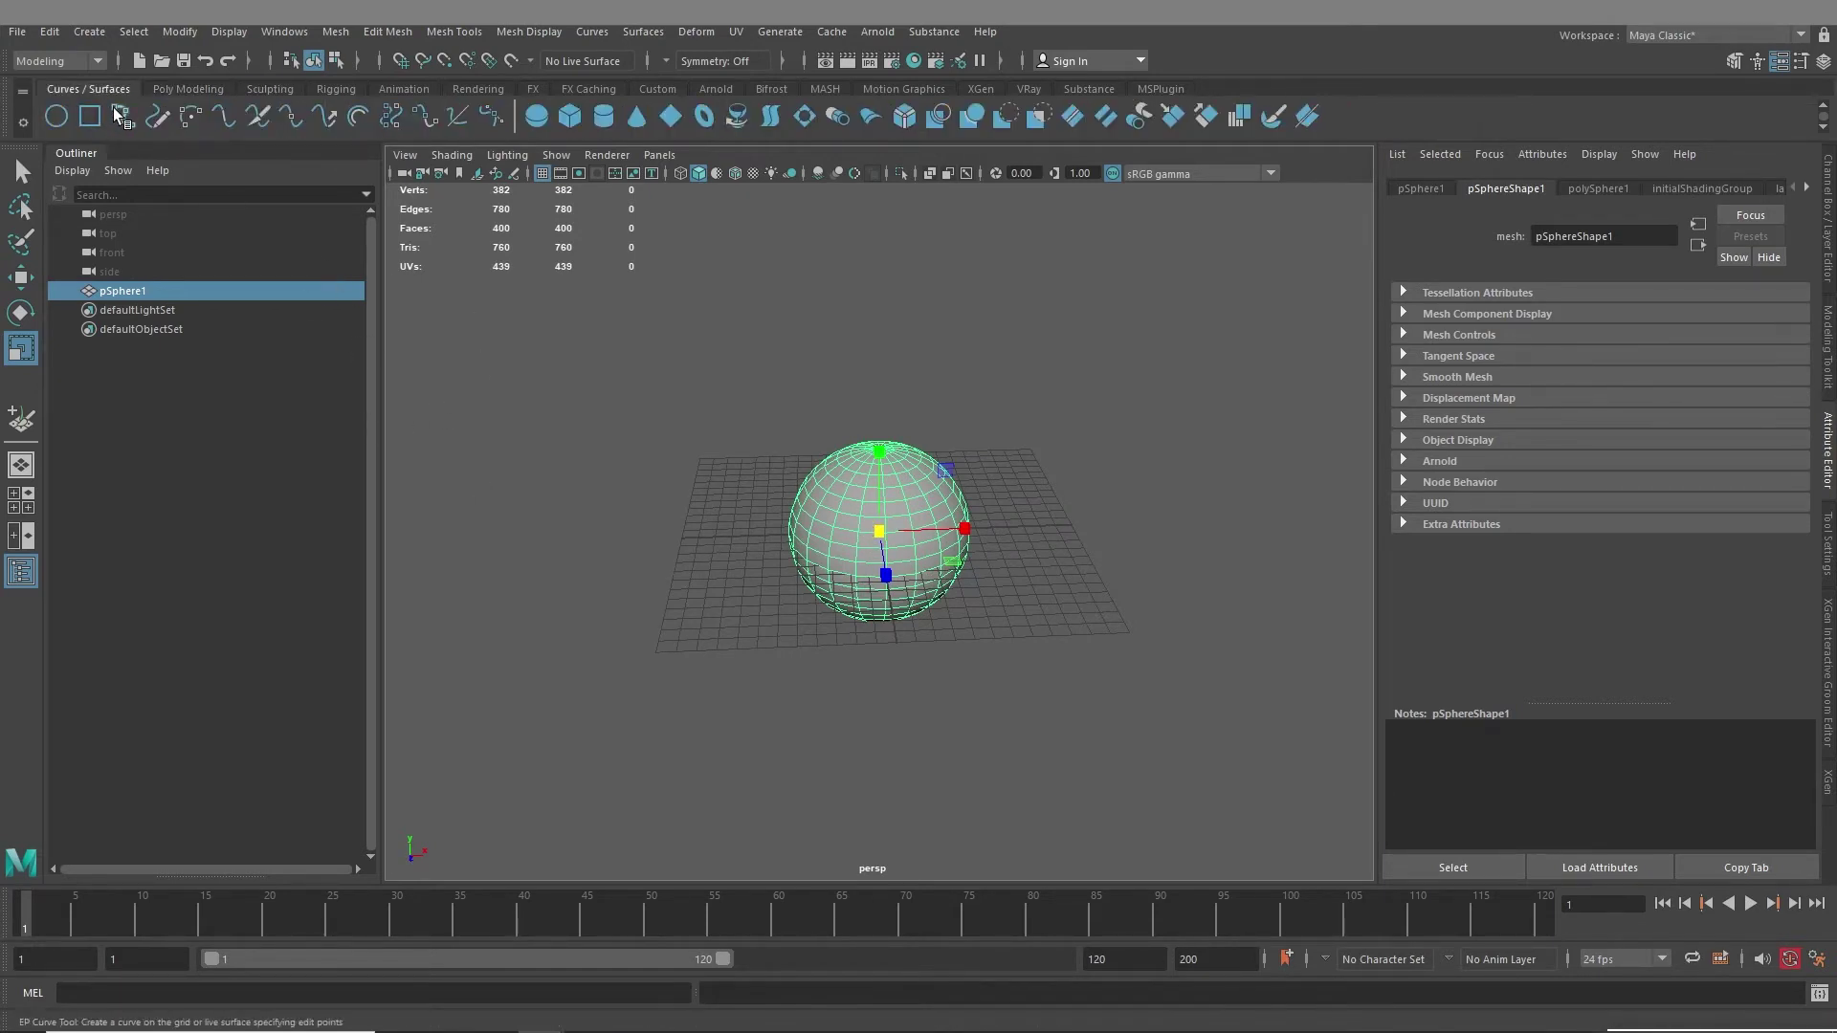
{"action": "left_click", "coordinate": [113, 109]}
{"action": "middle_click_drag", "start_coordinate": [766, 531], "coordinate": [877, 344], "text": "alt"}
{"action": "left_click_drag", "start_coordinate": [877, 345], "coordinate": [1029, 583], "text": "alt"}
{"action": "right_click_drag", "start_coordinate": [1030, 582], "coordinate": [794, 492], "text": "alt"}
{"action": "middle_click_drag", "start_coordinate": [794, 492], "coordinate": [862, 566], "text": "alt"}
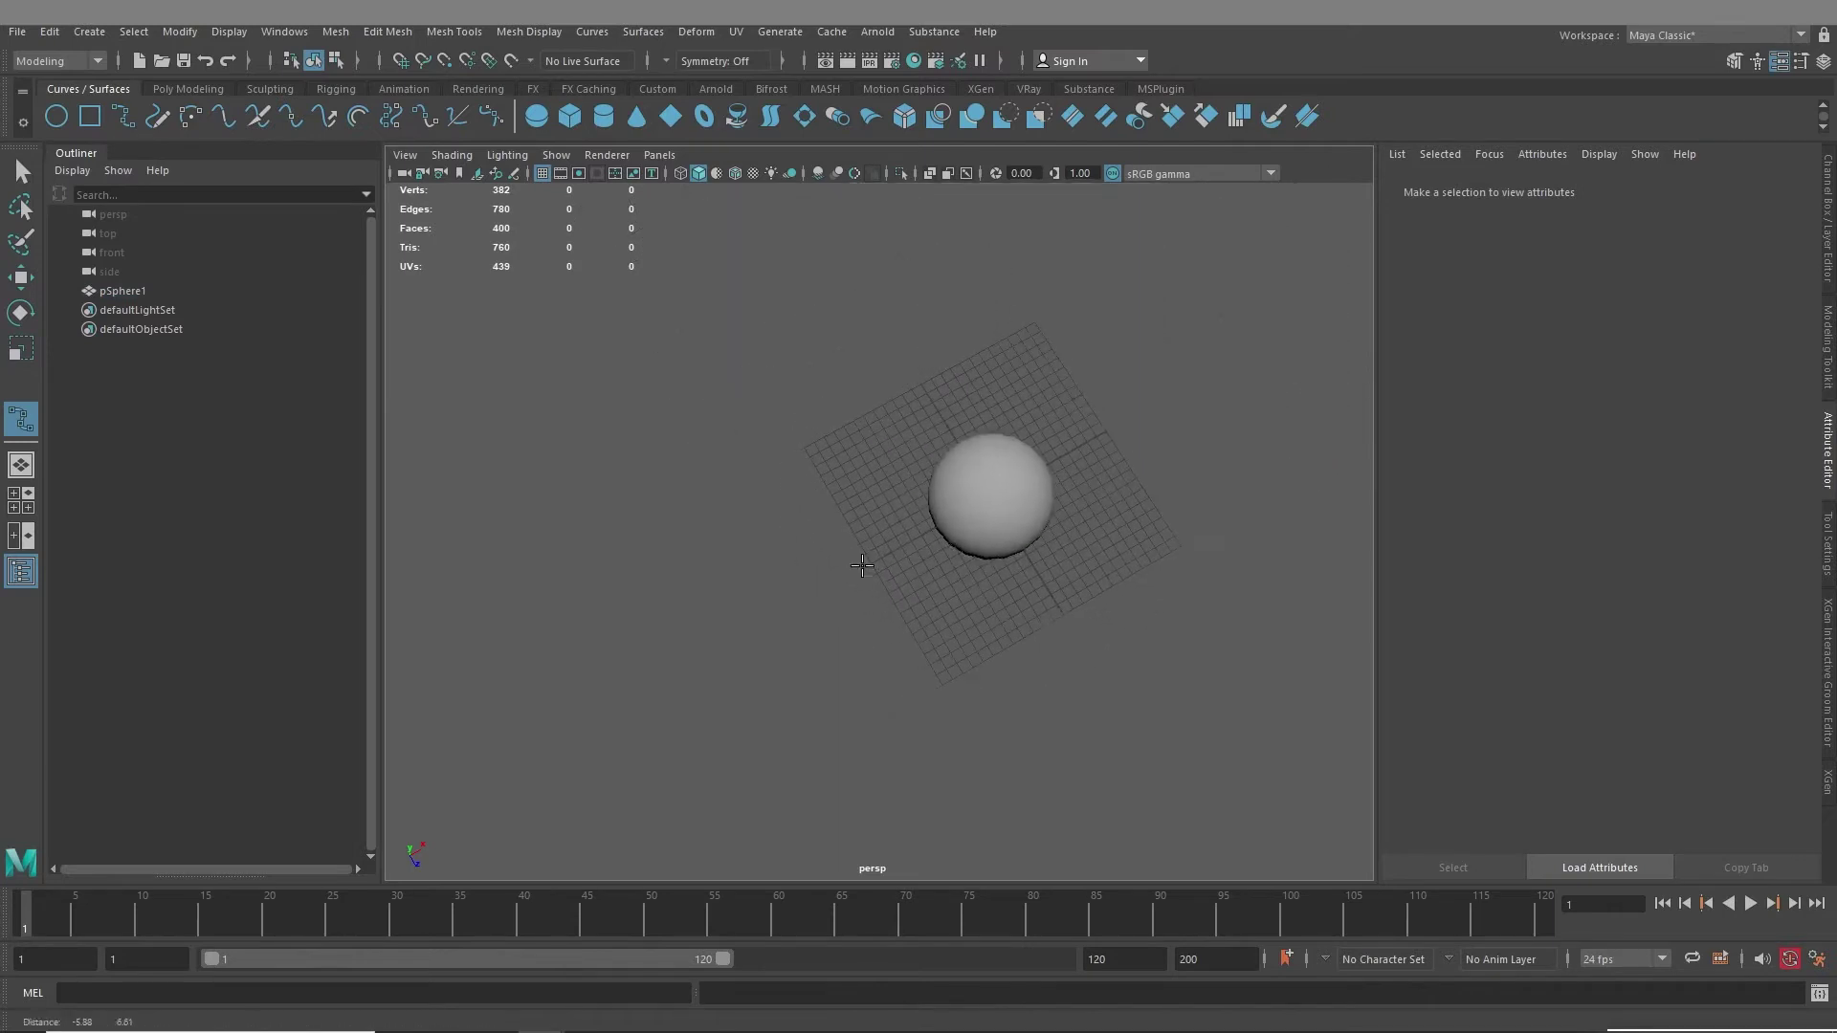
{"action": "left_click", "coordinate": [895, 492]}
{"action": "left_click", "coordinate": [867, 550]}
{"action": "left_click", "coordinate": [754, 603]}
{"action": "left_click", "coordinate": [672, 574]}
{"action": "left_click", "coordinate": [667, 503]}
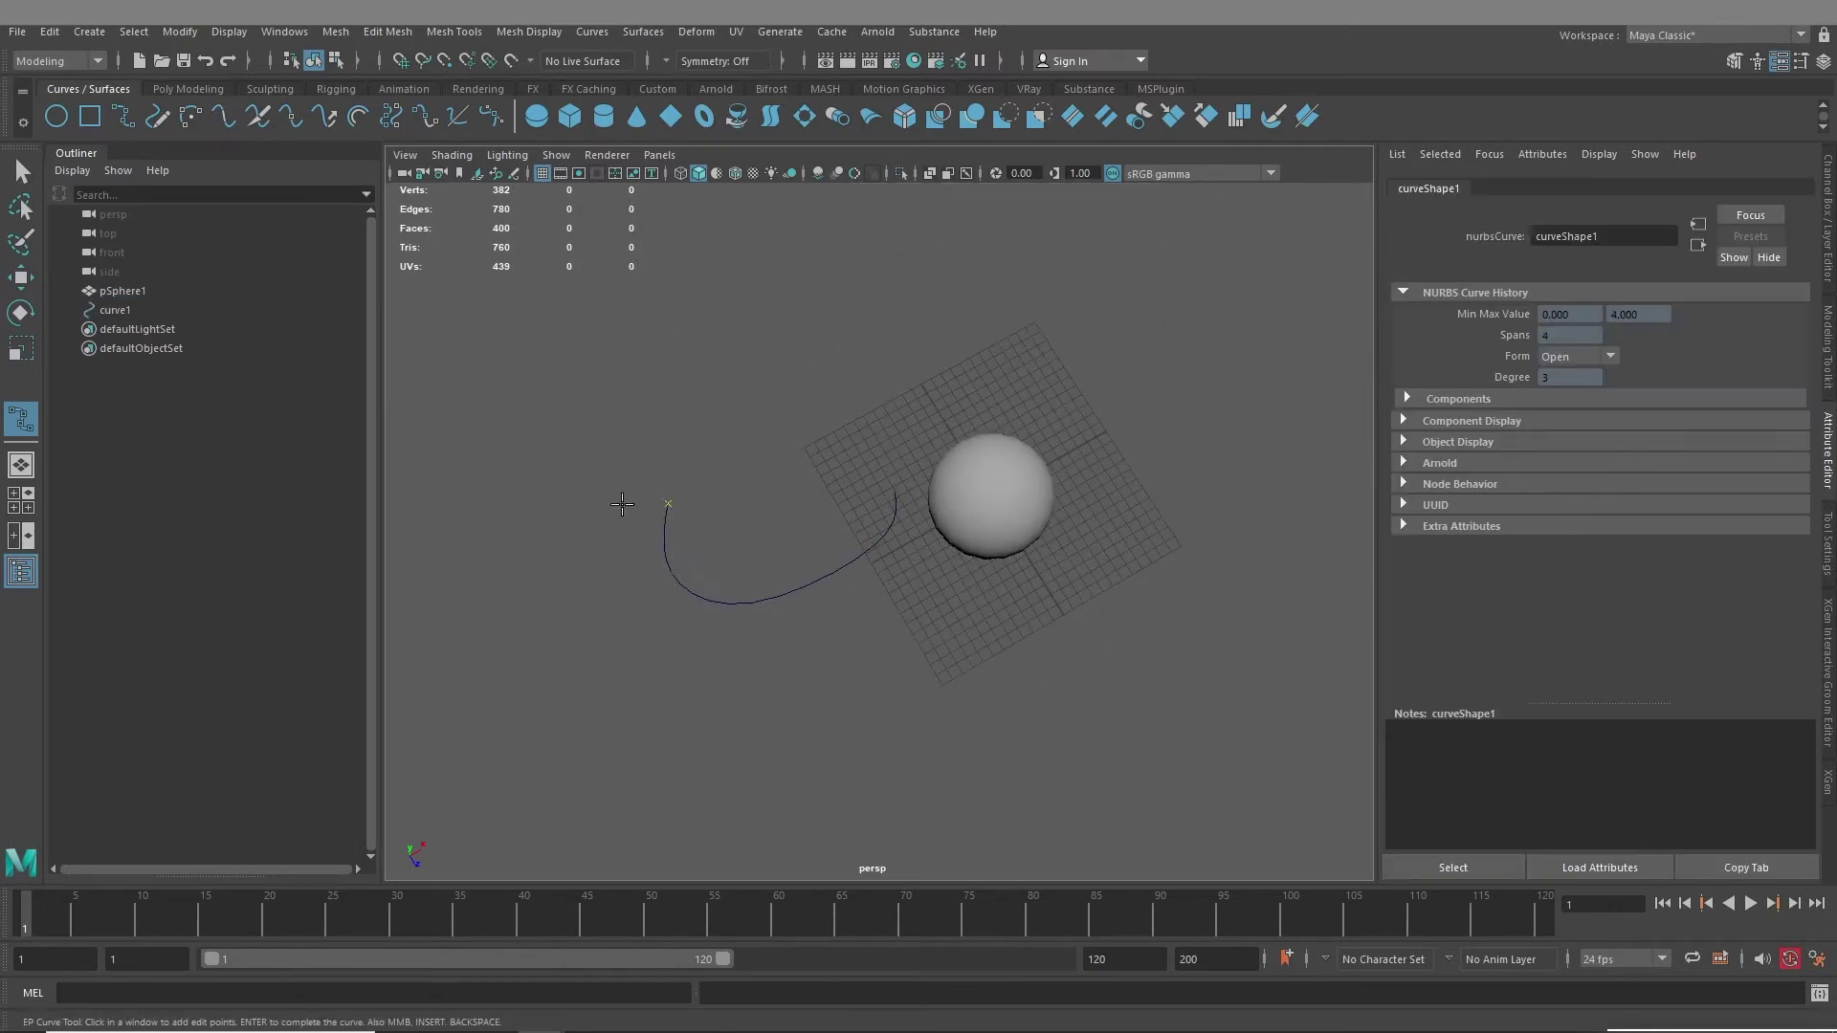
{"action": "left_click", "coordinate": [532, 564]}
{"action": "left_click", "coordinate": [526, 602]}
{"action": "left_click", "coordinate": [560, 698]}
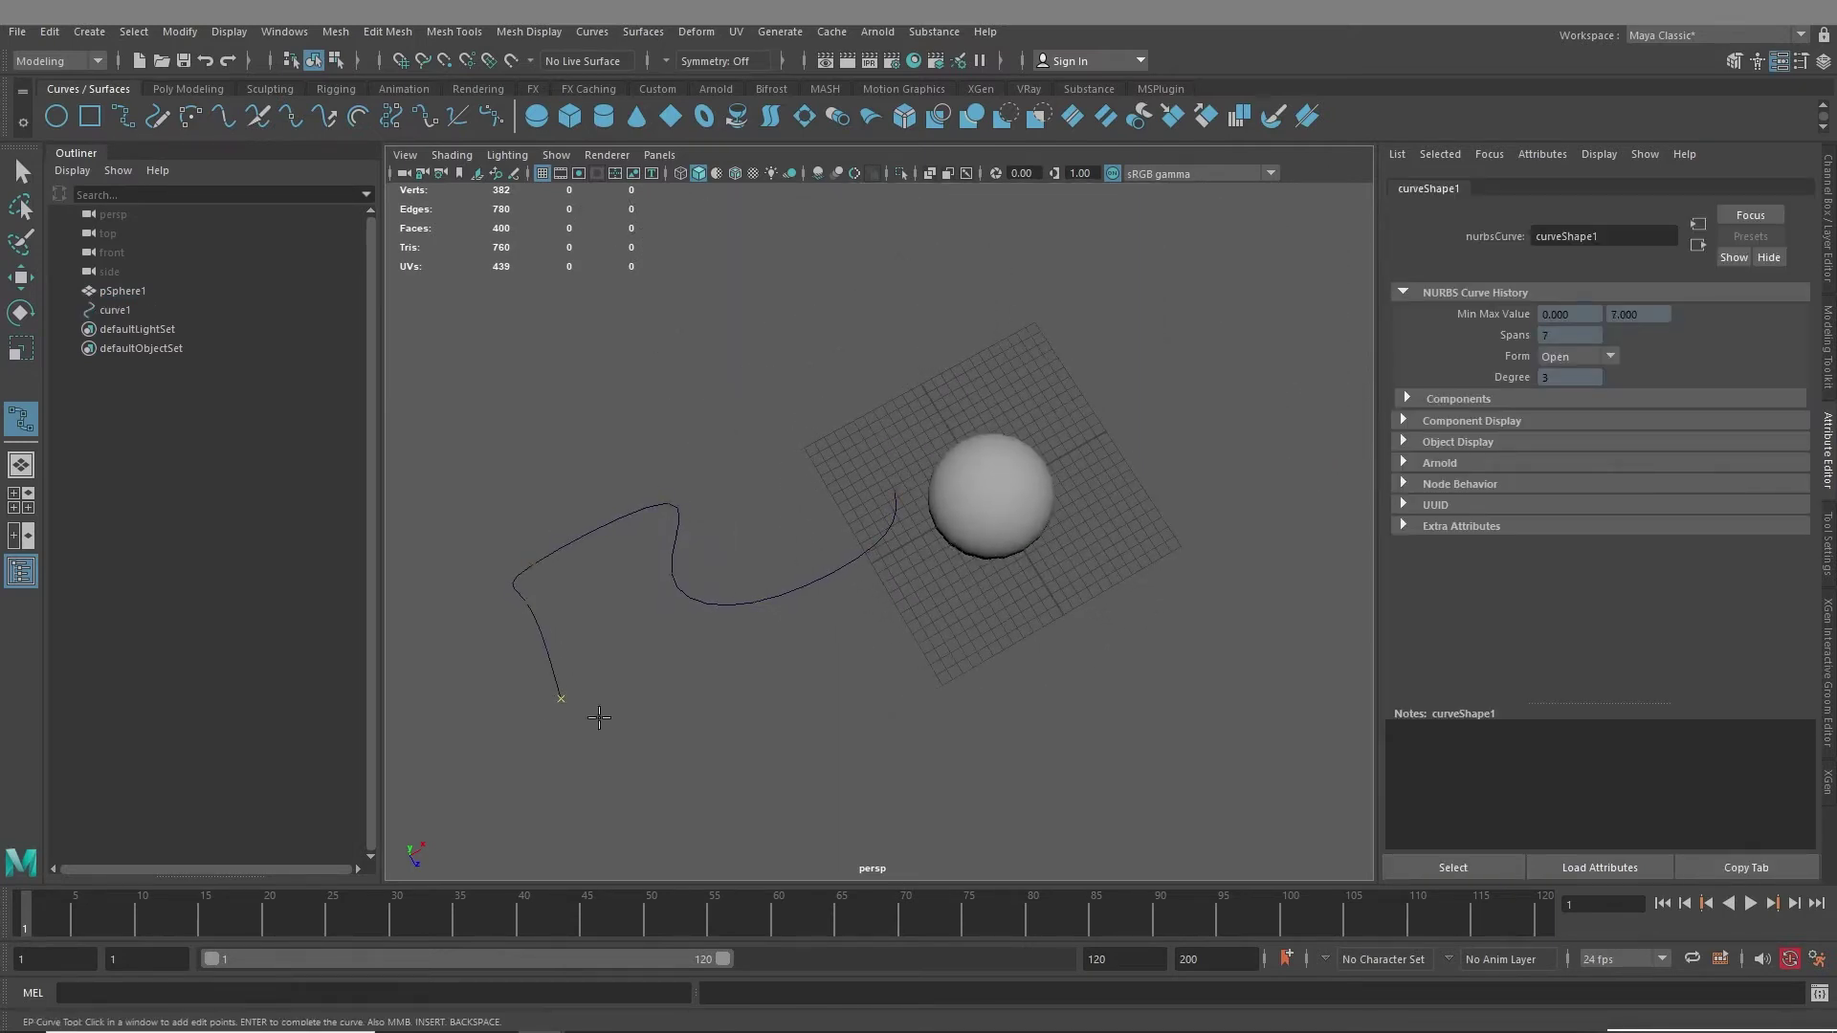
{"action": "left_click", "coordinate": [944, 601]}
{"action": "key", "text": "ctrl+z"}
{"action": "left_click", "coordinate": [21, 170]}
- Draw a second, seven-point EP curve that starts beside the sphere and follows the first curve outward with a sharp end bend
{"action": "left_click", "coordinate": [21, 419]}
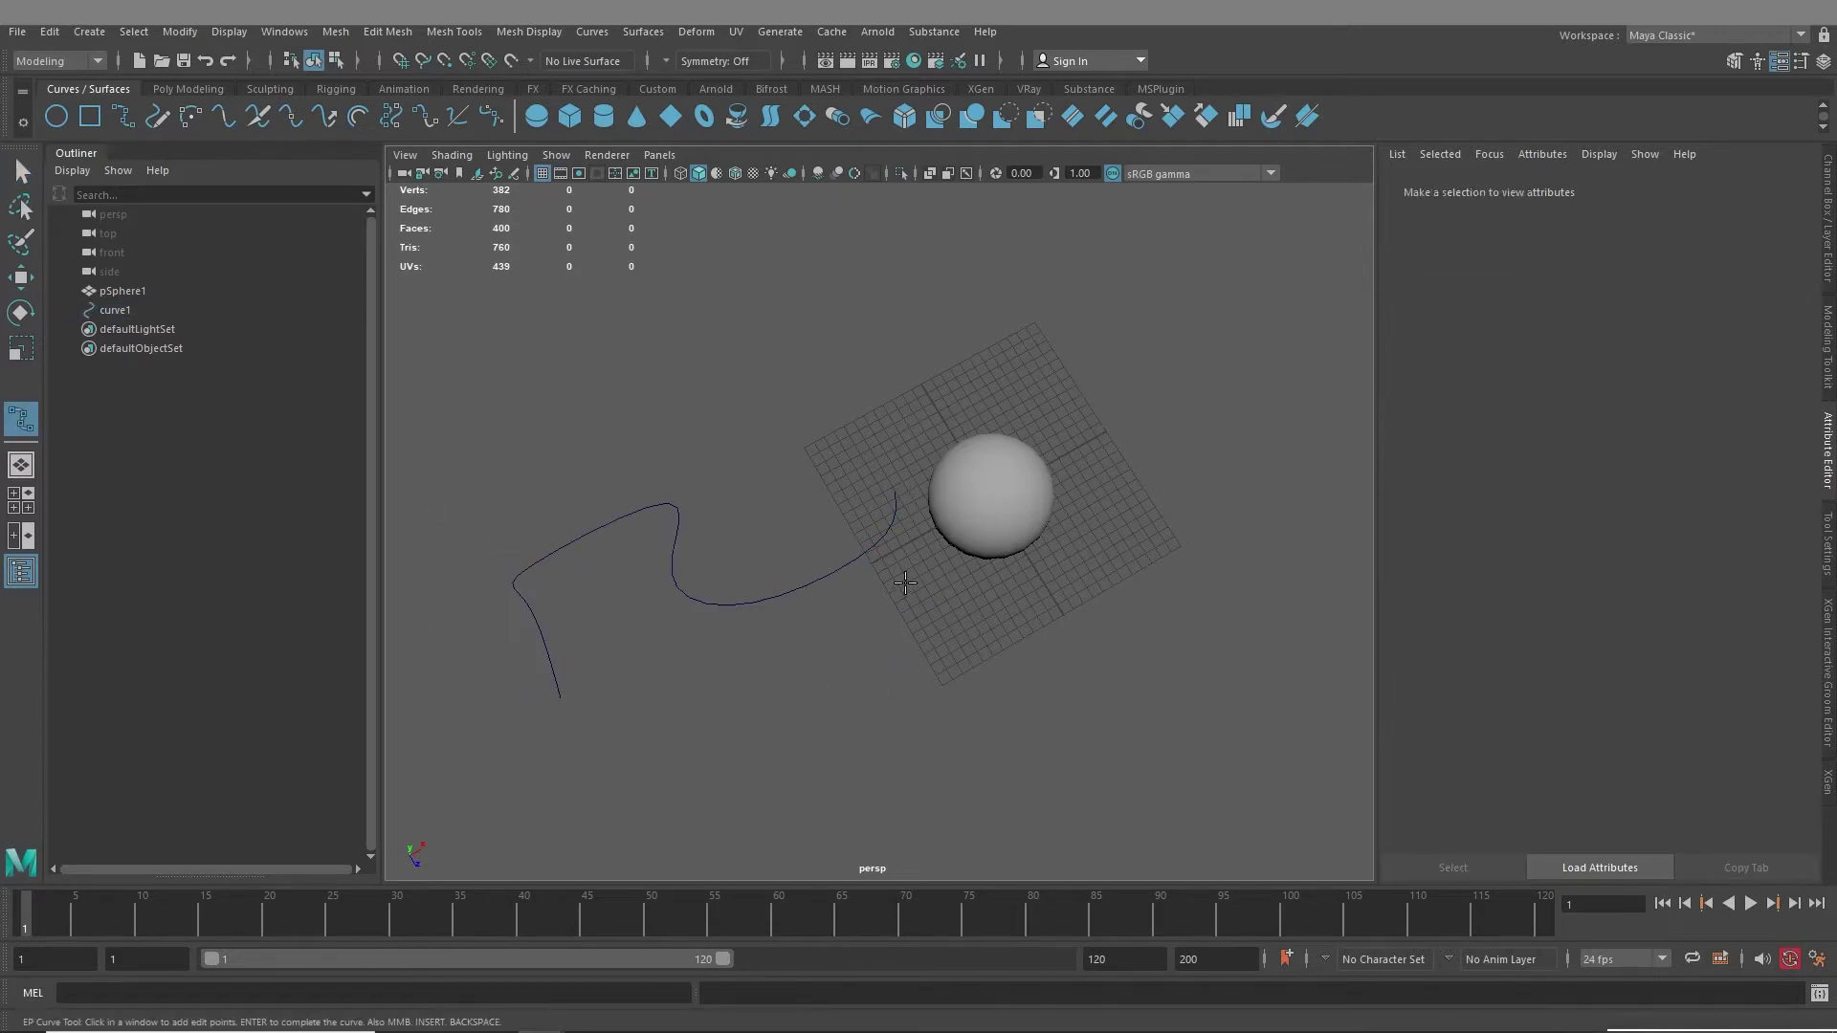
{"action": "left_click", "coordinate": [928, 569]}
{"action": "left_click", "coordinate": [865, 646]}
{"action": "left_click", "coordinate": [746, 682]}
{"action": "left_click", "coordinate": [632, 629]}
{"action": "left_click", "coordinate": [603, 756]}
{"action": "left_click", "coordinate": [557, 838]}
{"action": "left_click", "coordinate": [819, 770]}
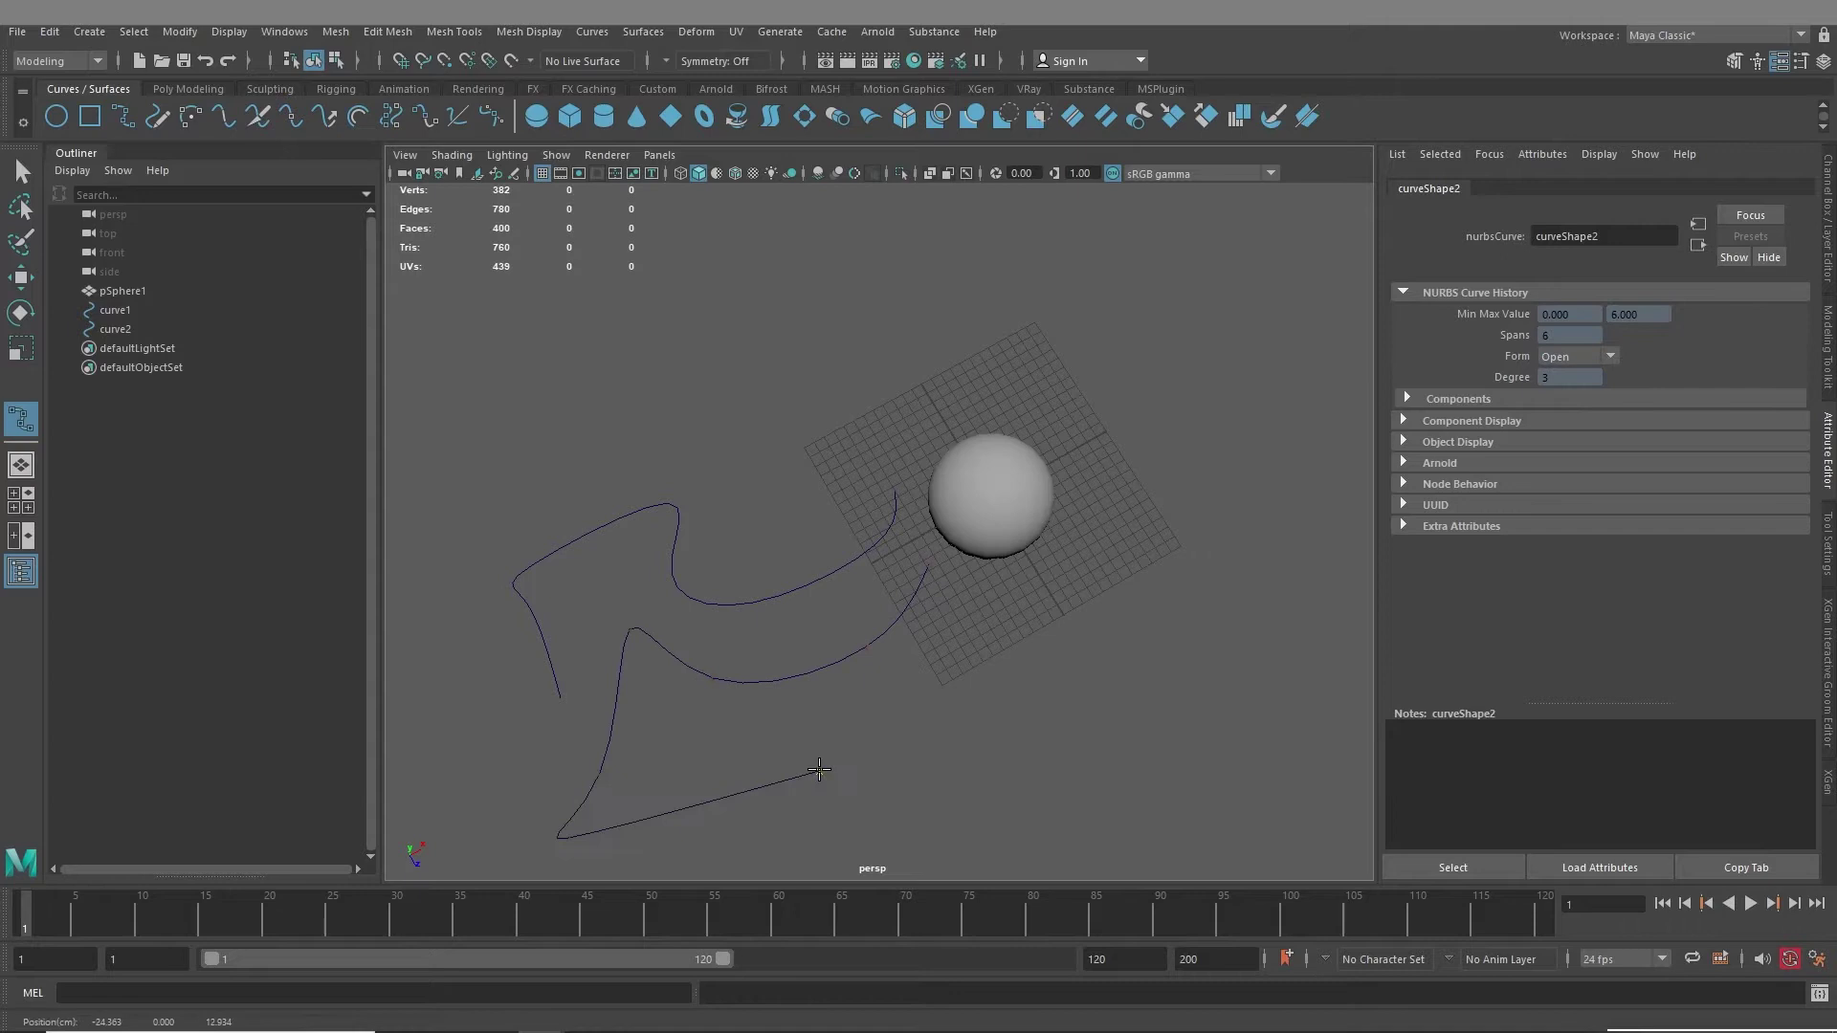
{"action": "key", "text": "q"}
- Duplicate both curves in place
{"action": "left_click_drag", "start_coordinate": [565, 490], "coordinate": [733, 583], "text": "alt"}
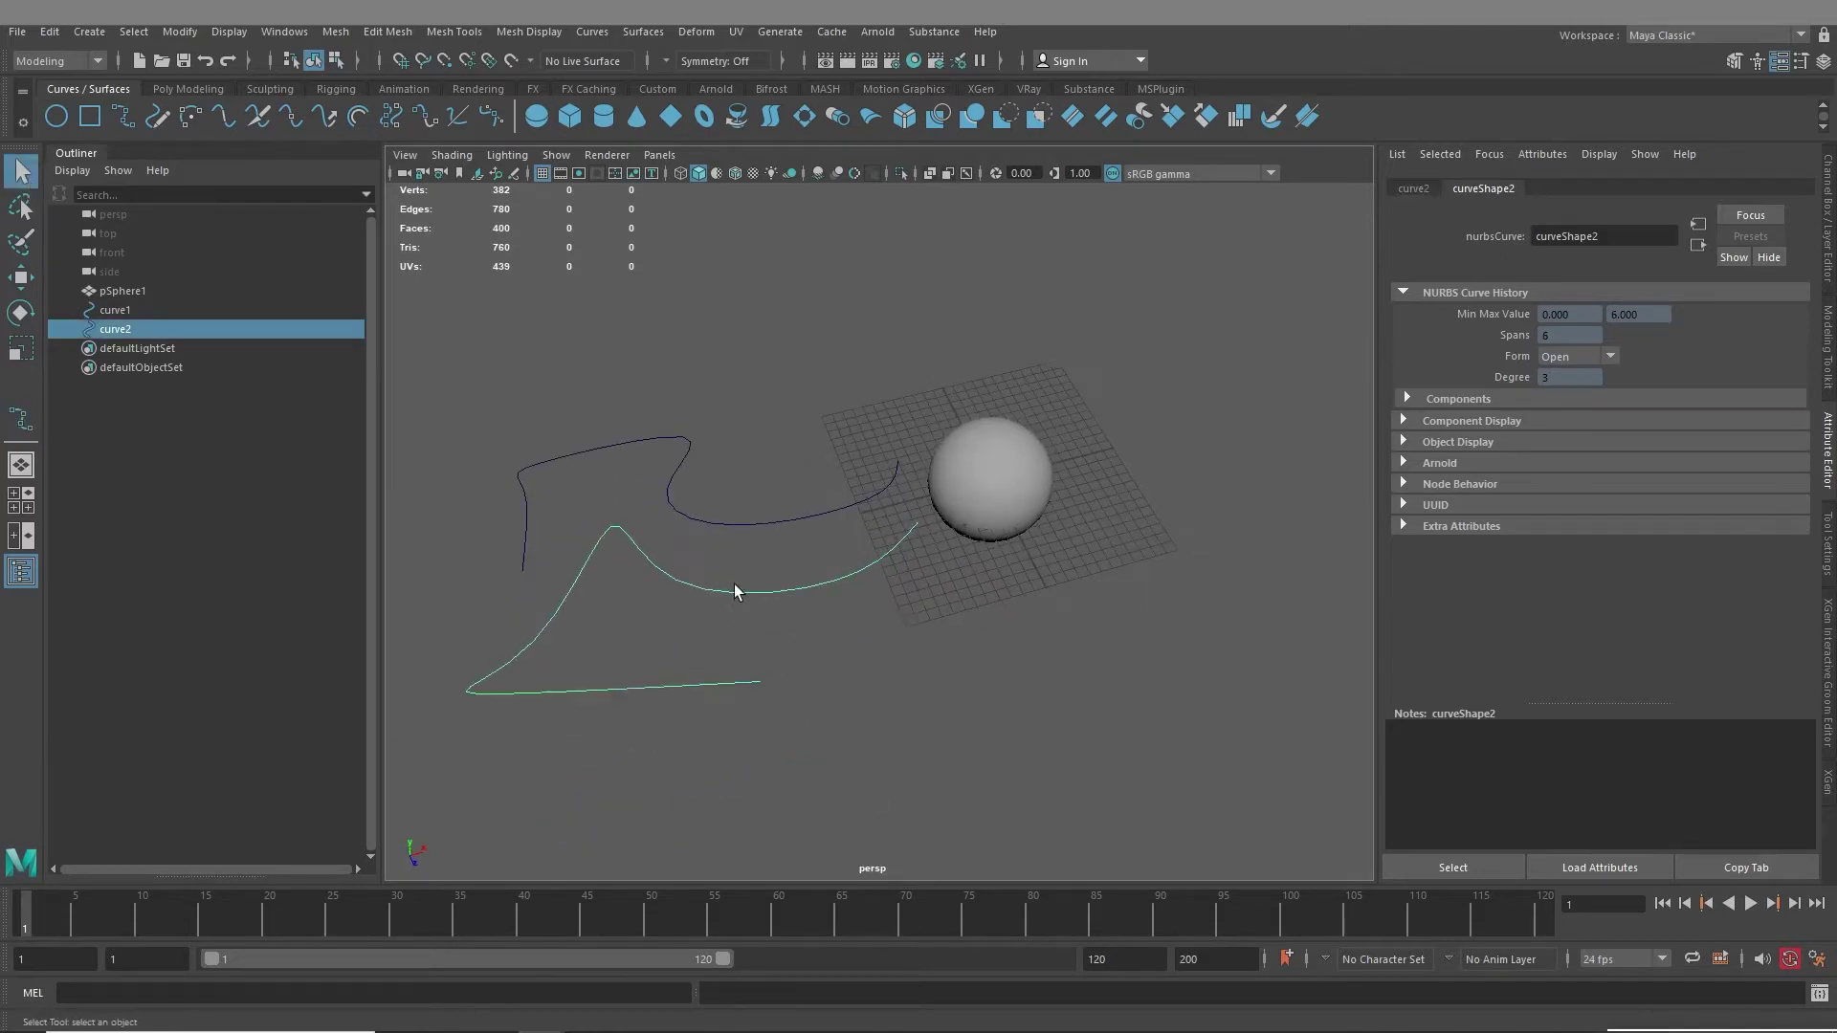
{"action": "left_click", "coordinate": [799, 517]}
{"action": "left_click_drag", "start_coordinate": [836, 546], "coordinate": [808, 492], "text": "alt"}
{"action": "left_click_drag", "start_coordinate": [778, 391], "coordinate": [795, 555]}
{"action": "key", "text": "ctrl+d"}
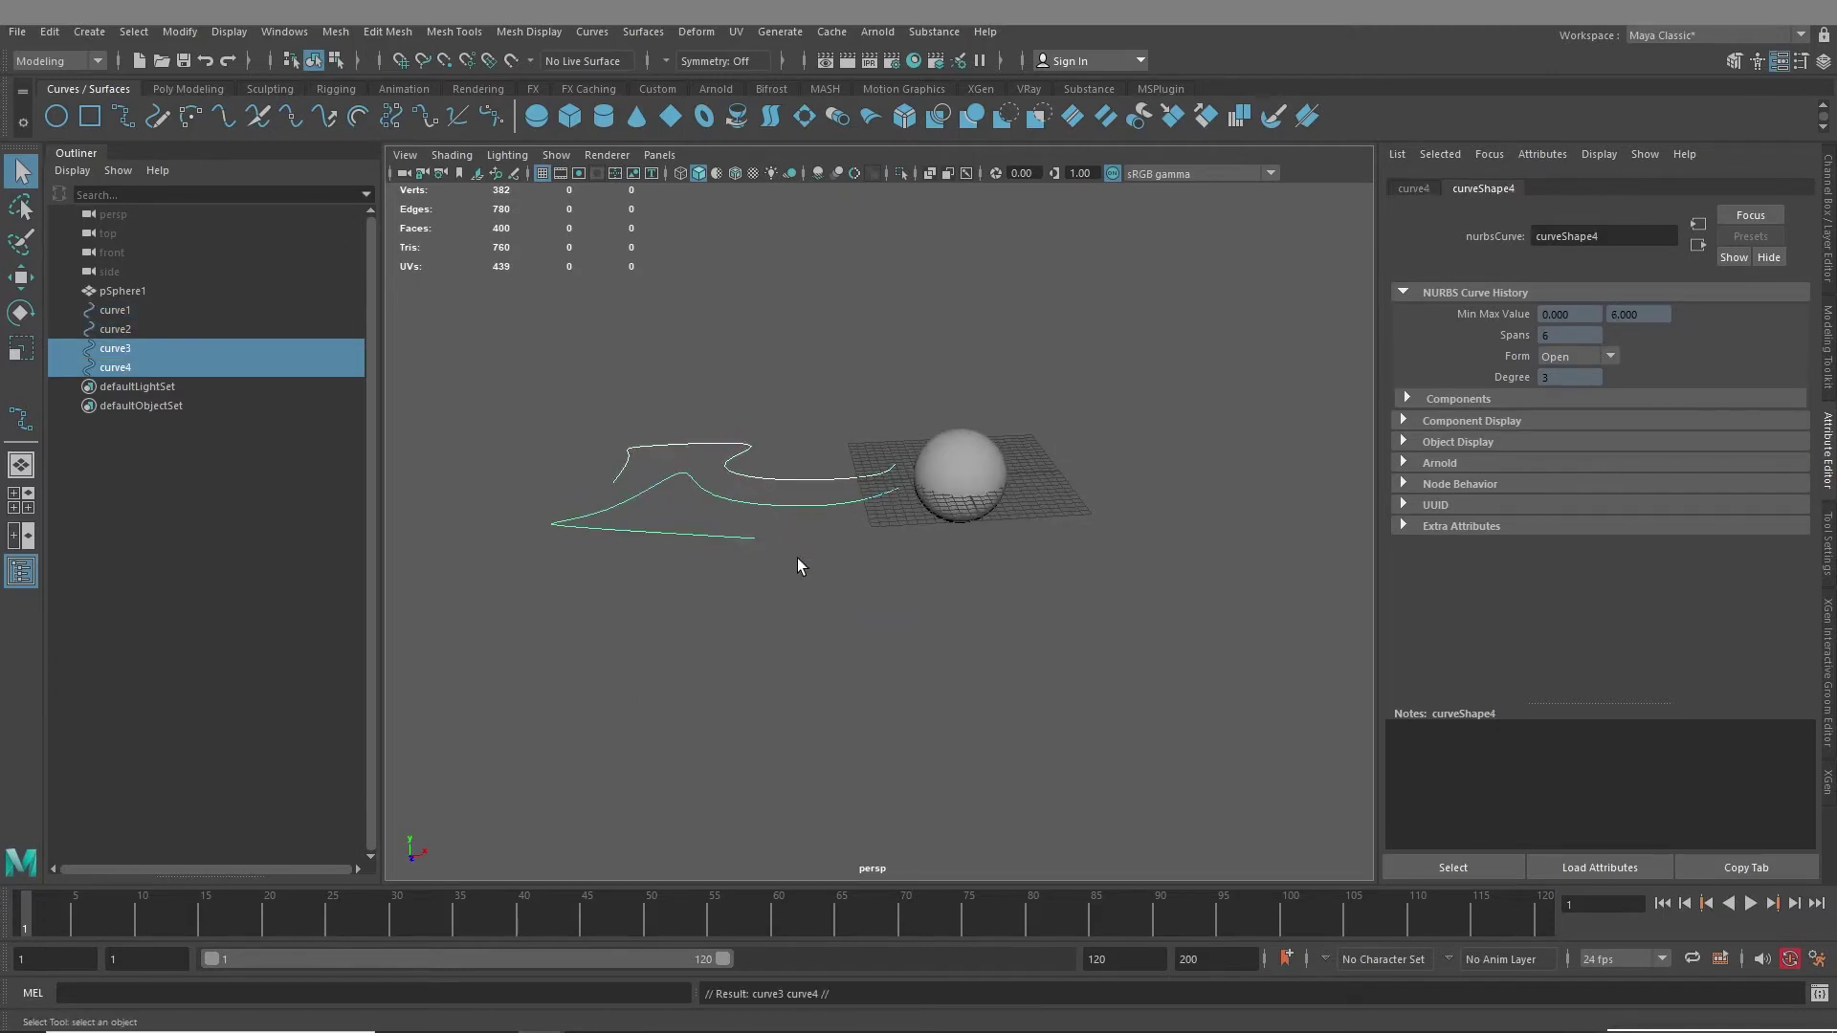
- Move the two duplicated curves straight up above the originals and rotate them about the X axis until they stand roughly upright
{"action": "key", "text": "w"}
{"action": "left_click_drag", "start_coordinate": [960, 425], "coordinate": [956, 354]}
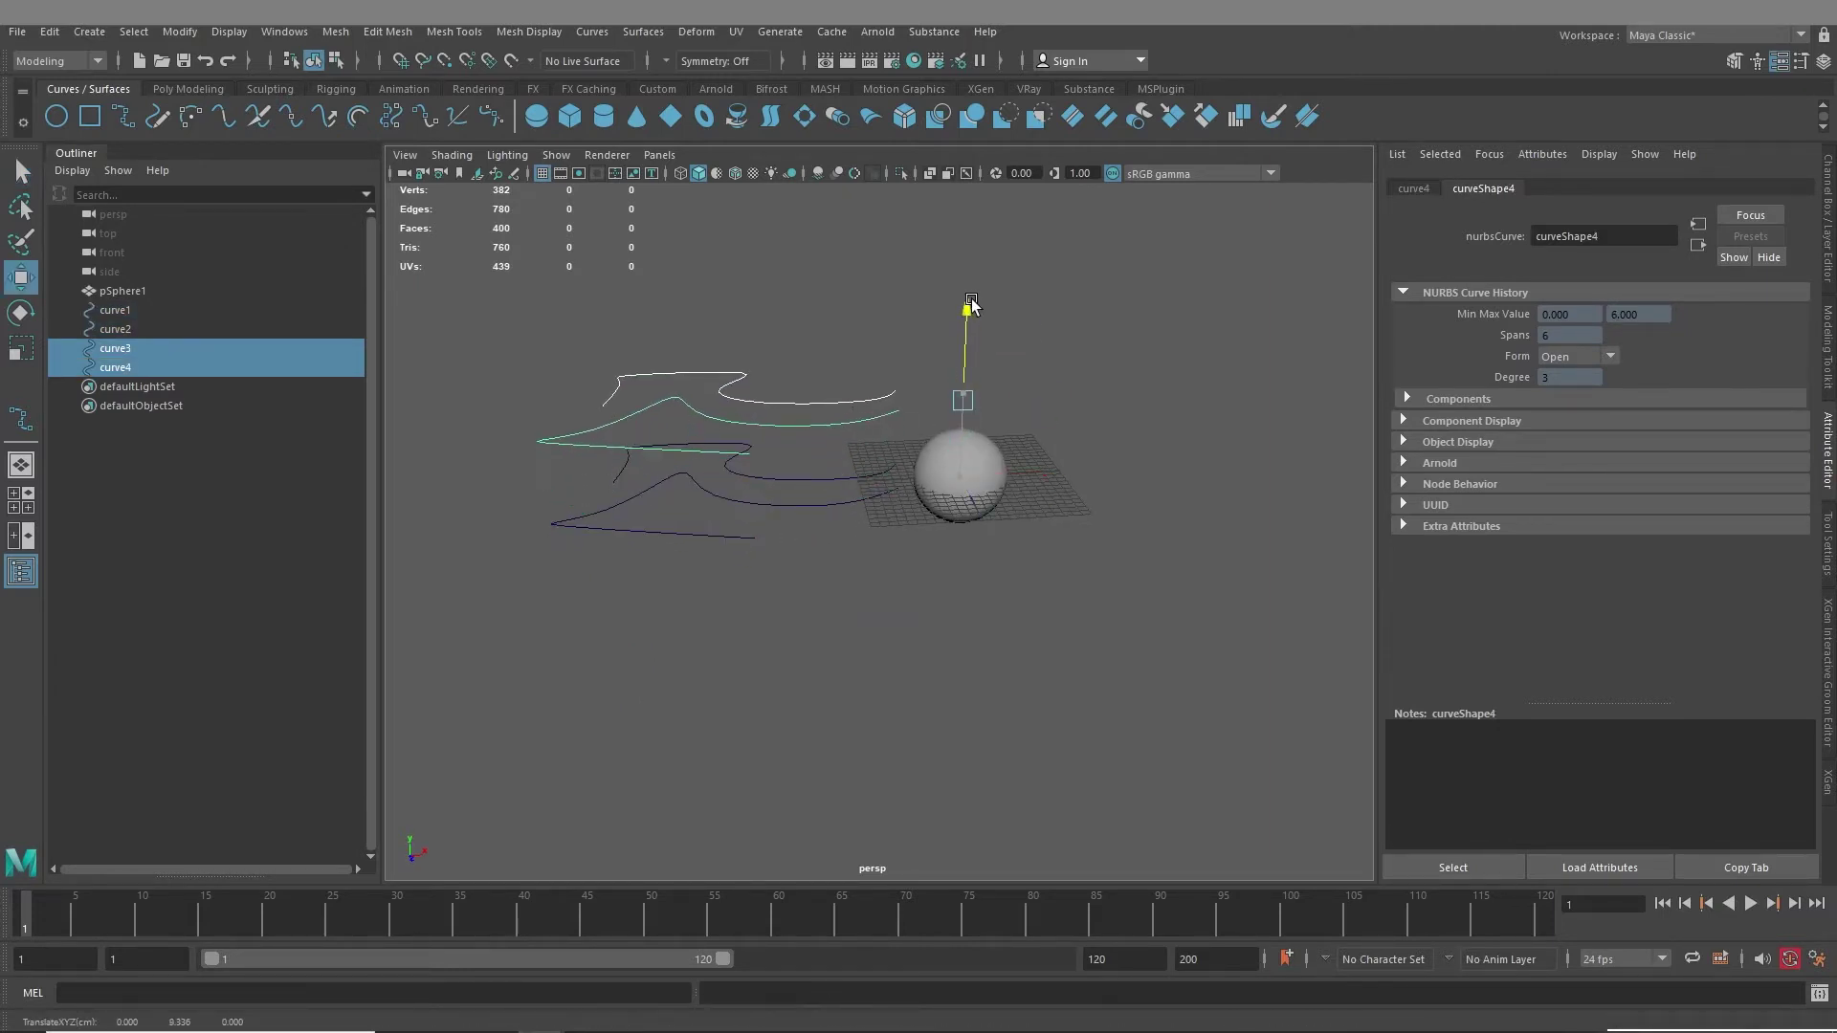
{"action": "key", "text": "e"}
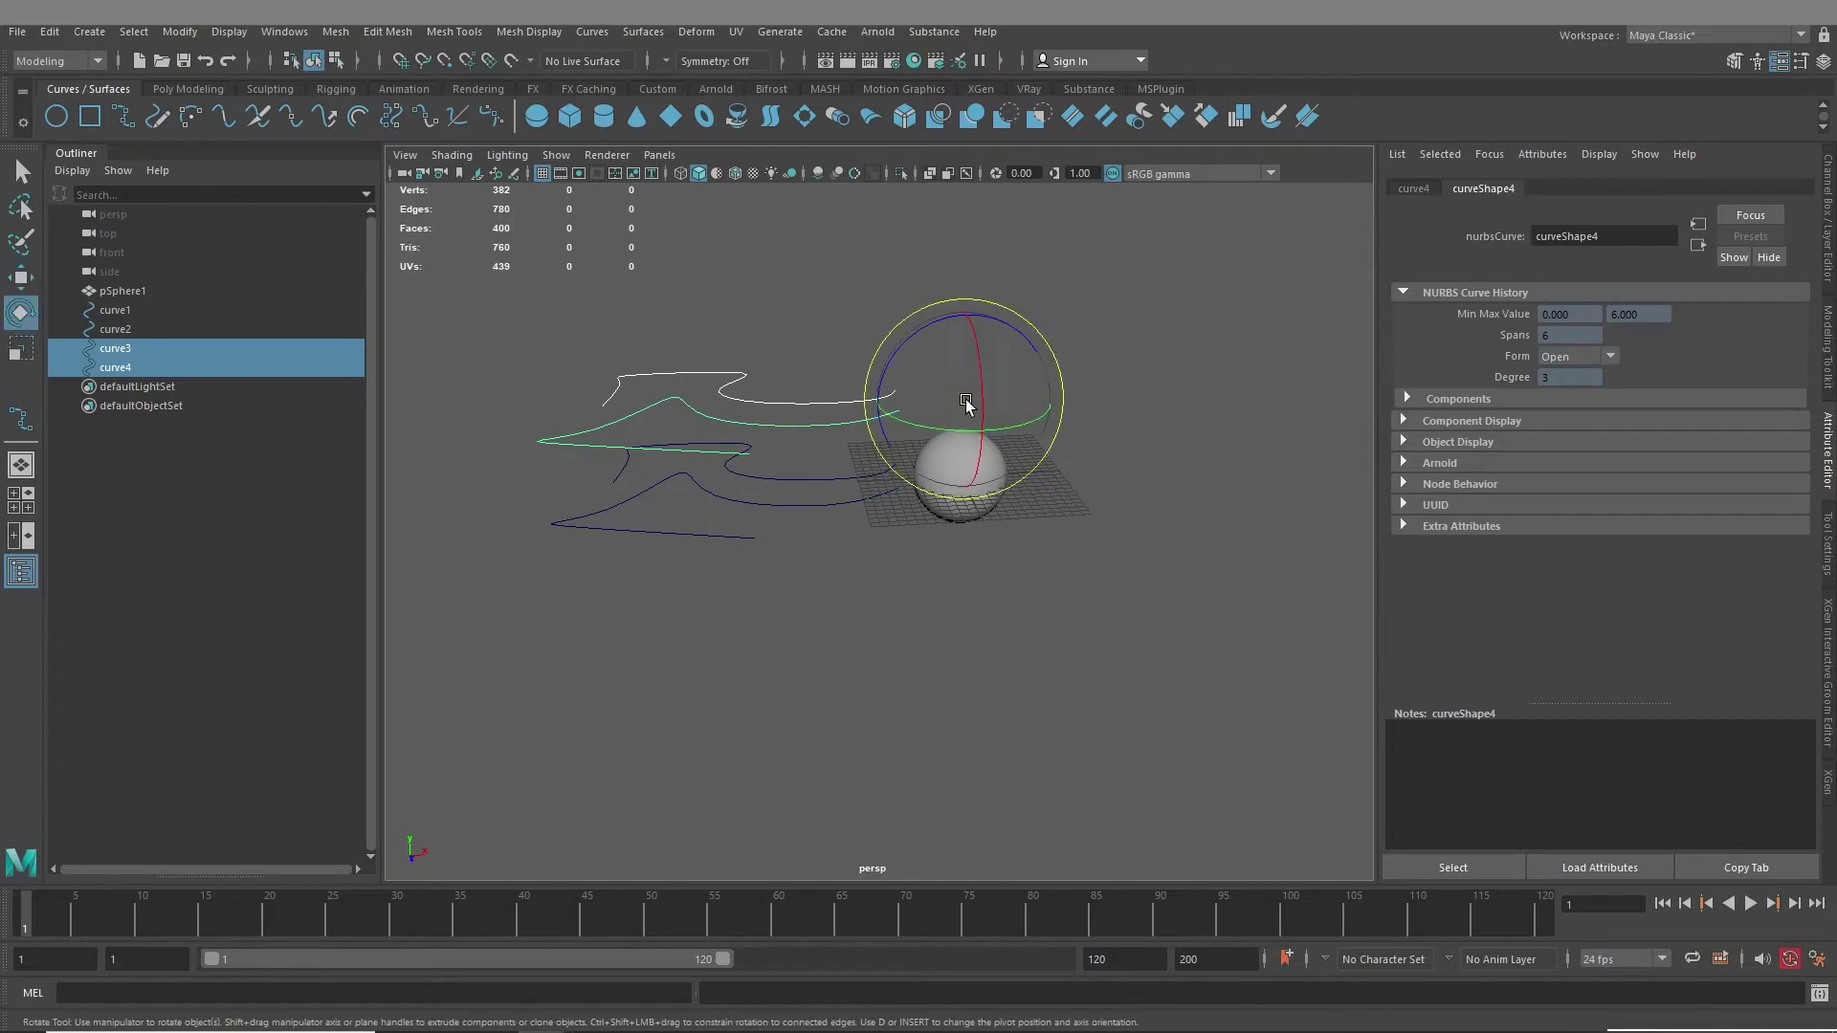
{"action": "left_click_drag", "start_coordinate": [971, 402], "coordinate": [971, 316]}
{"action": "key", "text": "w"}
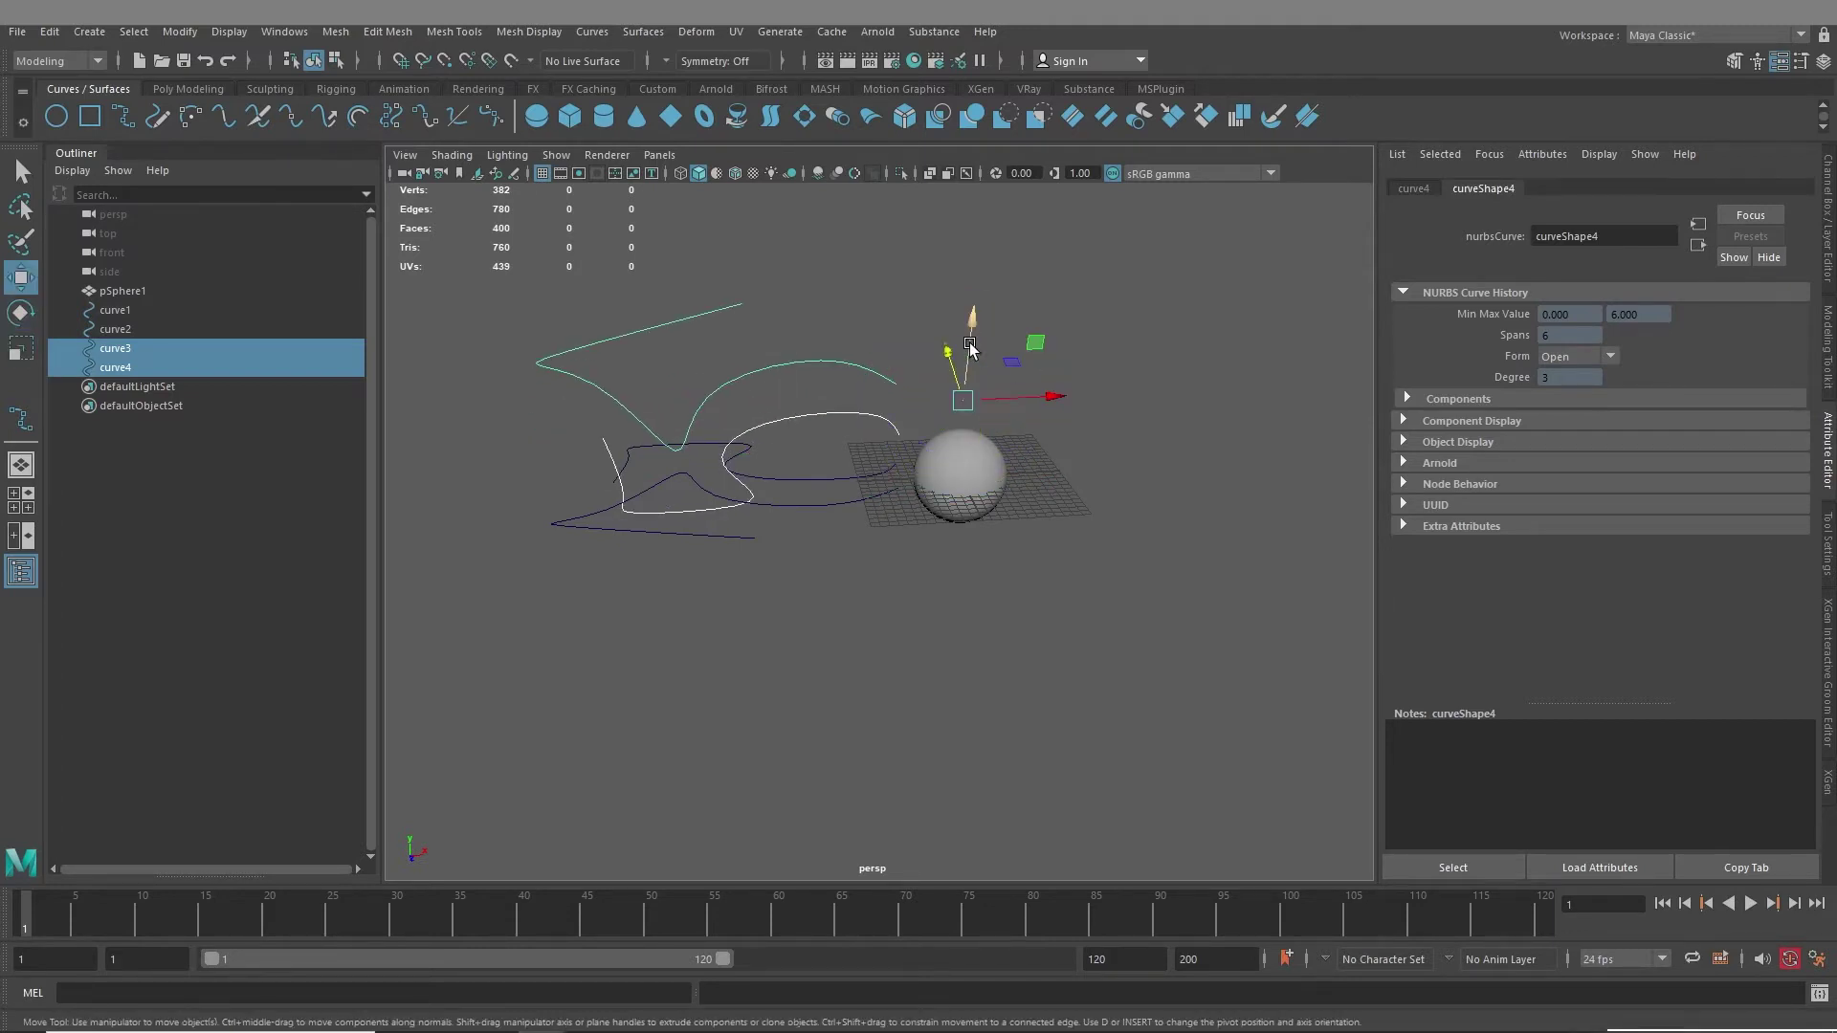
- Select all four curves, curve1 through curve4, on the one side of the sphere
{"action": "left_click_drag", "start_coordinate": [952, 398], "coordinate": [853, 484], "text": "alt"}
{"action": "left_click_drag", "start_coordinate": [730, 296], "coordinate": [791, 676], "text": "shift"}
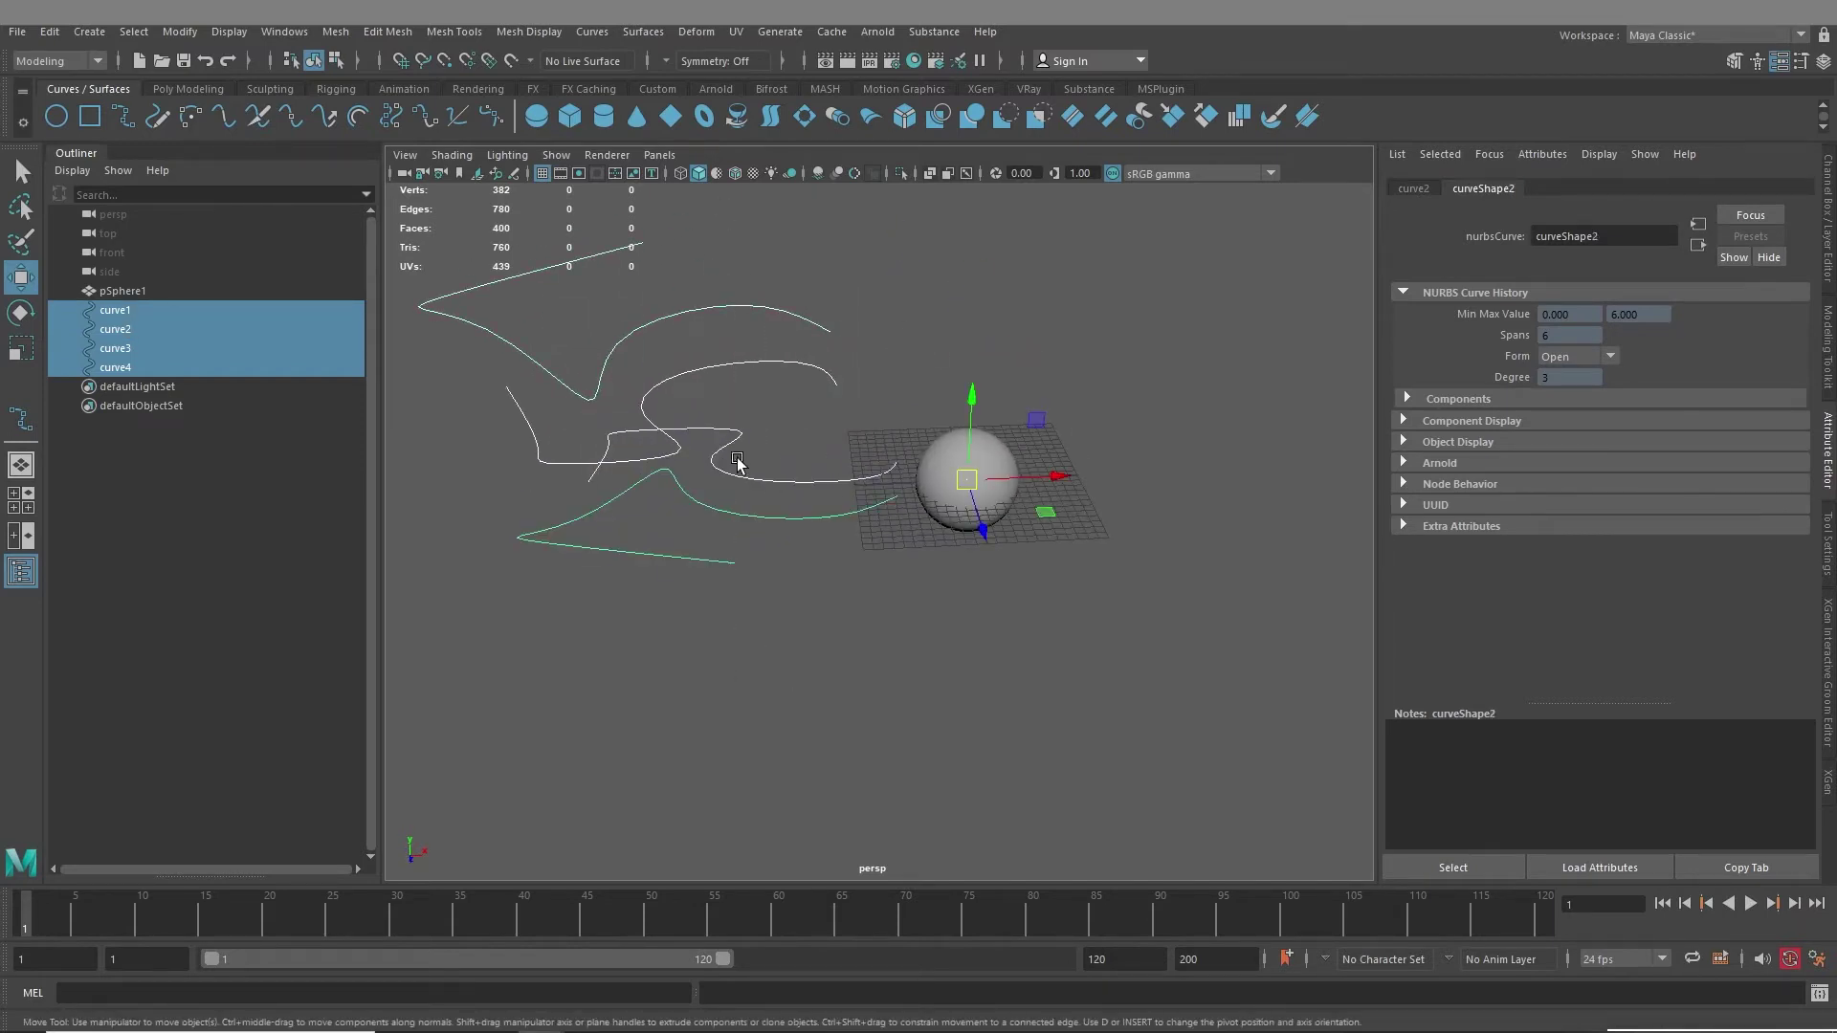
{"action": "left_click_drag", "start_coordinate": [738, 463], "coordinate": [968, 743], "text": "alt"}
{"action": "left_click_drag", "start_coordinate": [1015, 632], "coordinate": [909, 619], "text": "alt"}
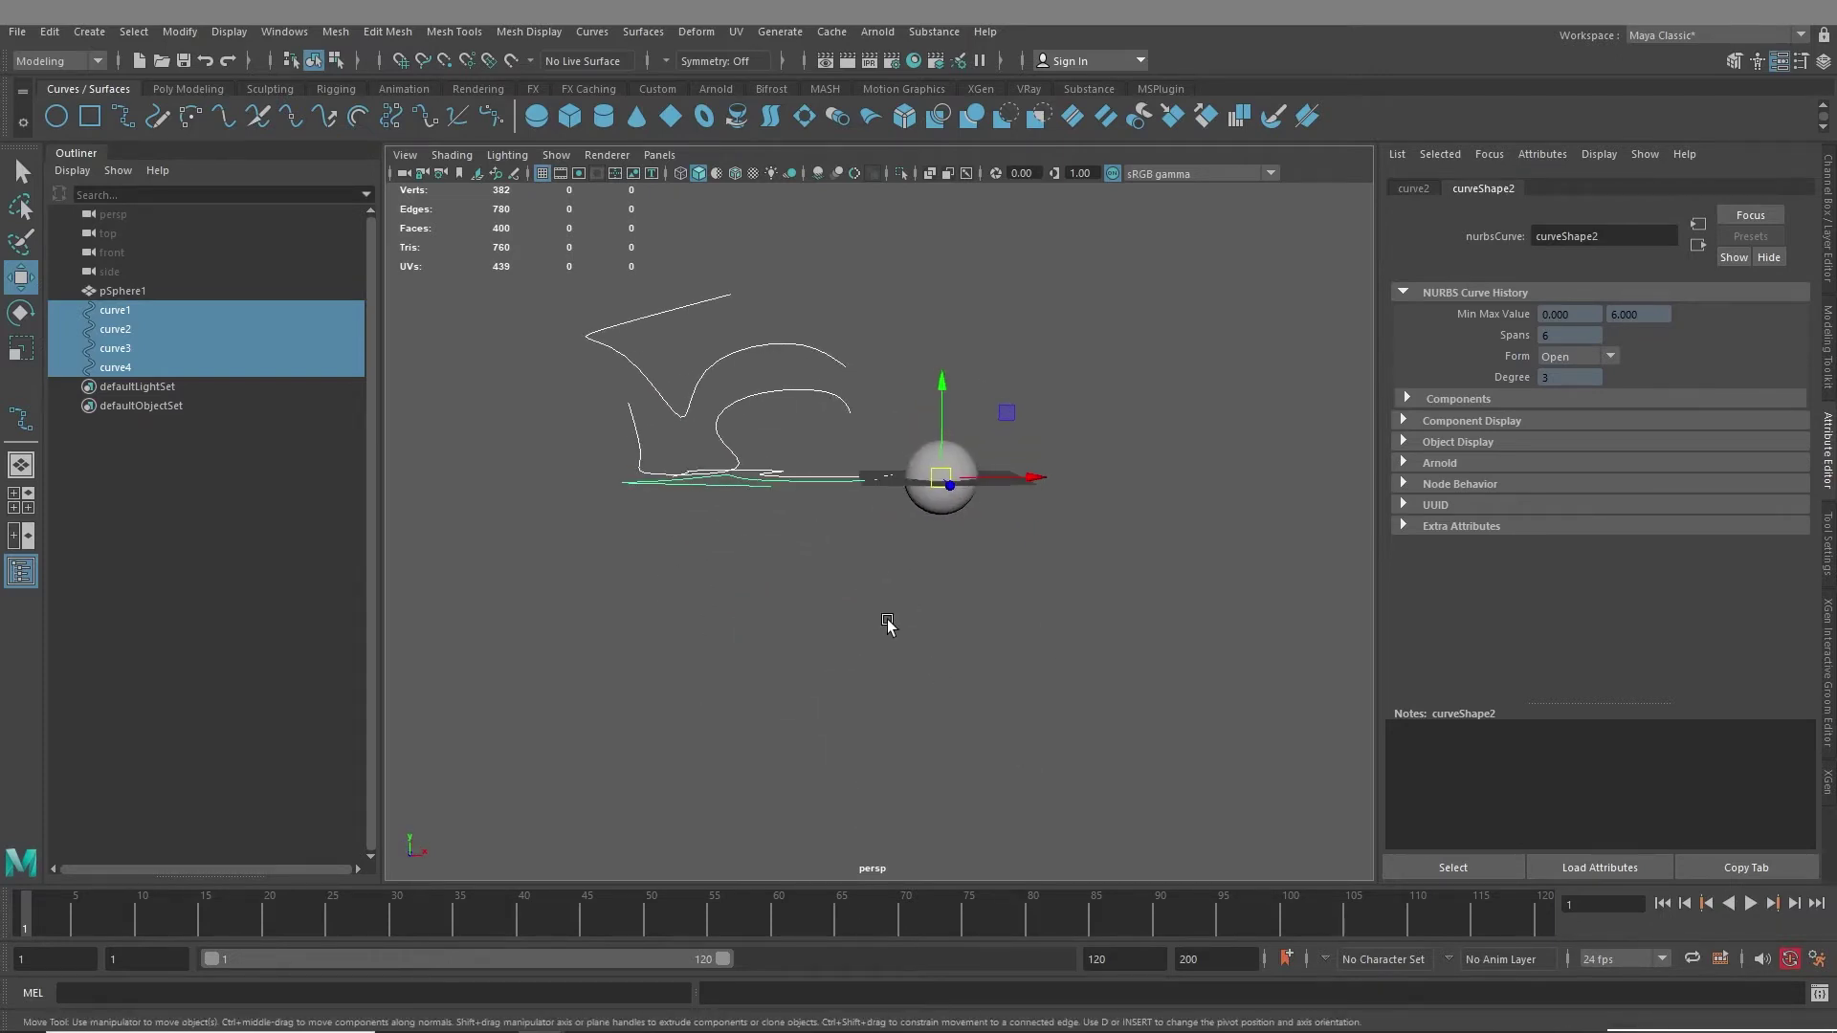
{"action": "left_click_drag", "start_coordinate": [754, 469], "coordinate": [791, 507], "text": "alt"}
{"action": "left_click_drag", "start_coordinate": [1090, 587], "coordinate": [978, 600], "text": "alt"}
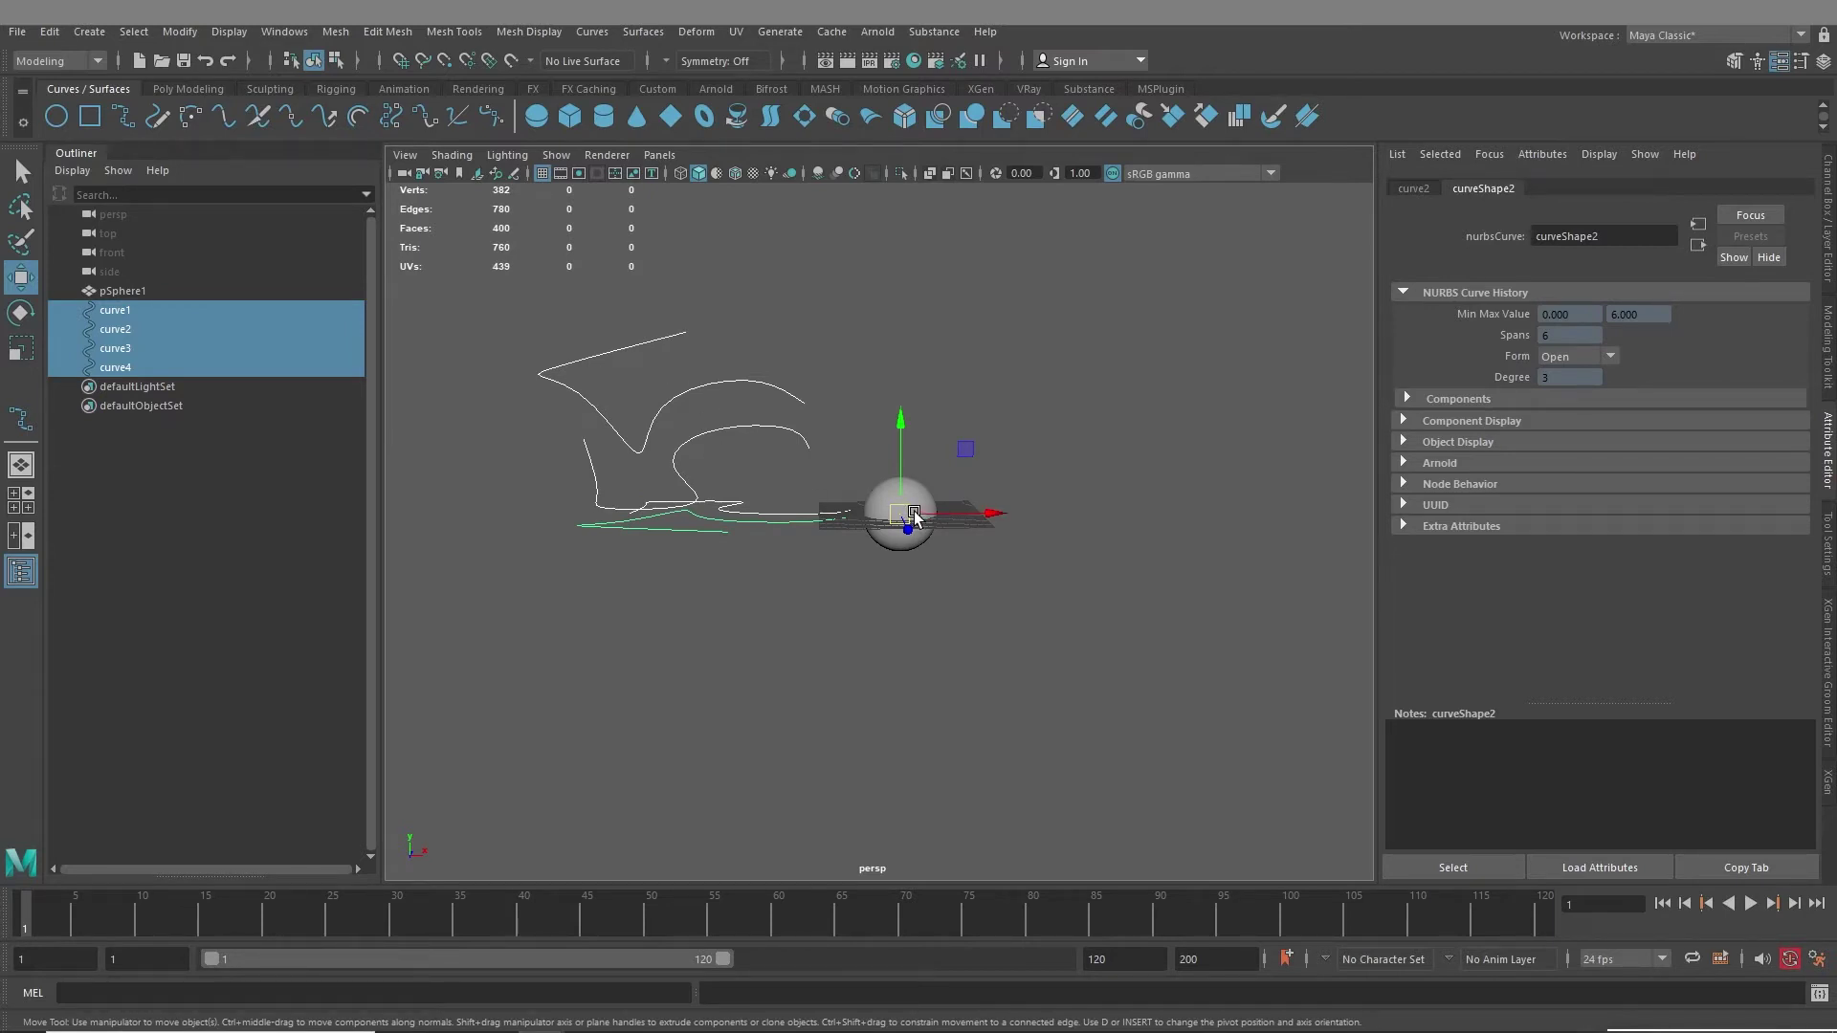
{"action": "key", "text": "ctrl+shift+d"}
{"action": "left_click_drag", "start_coordinate": [989, 550], "coordinate": [993, 557], "text": "alt"}
{"action": "key", "text": "ctrl+z"}
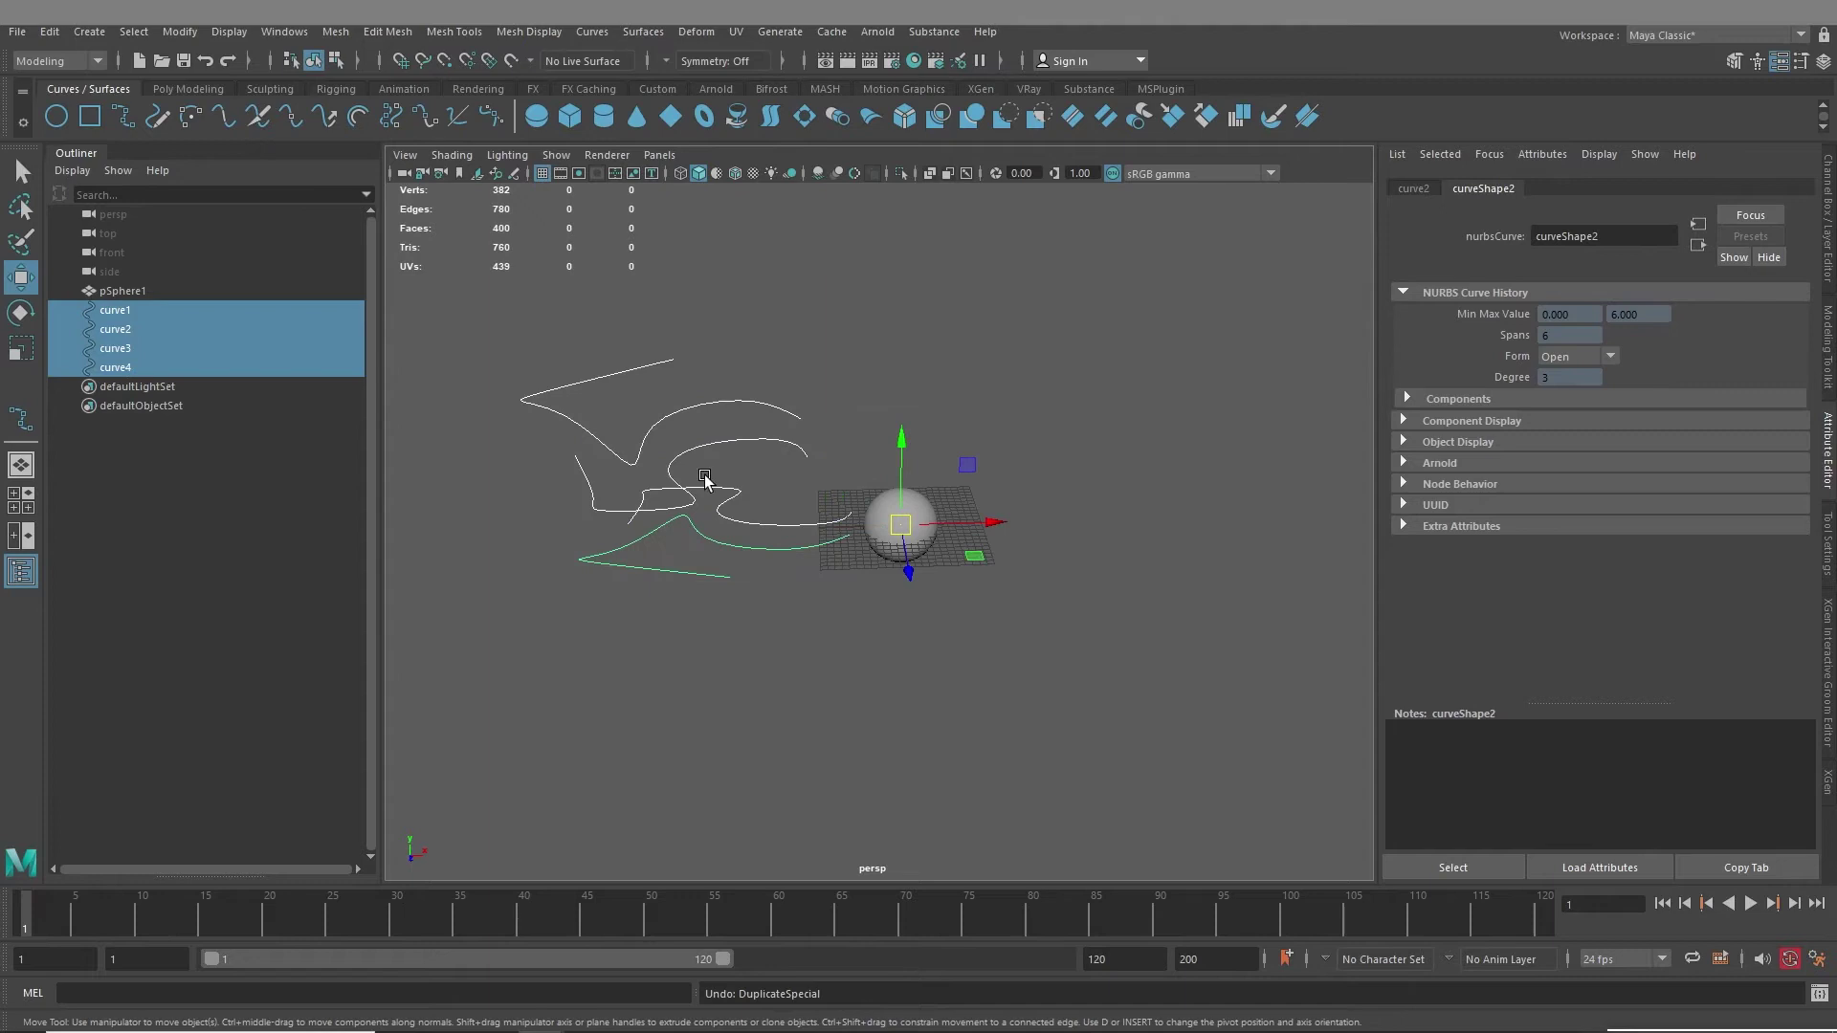
- Freeze the transformations of the four selected curves
{"action": "left_click_drag", "start_coordinate": [612, 373], "coordinate": [735, 728]}
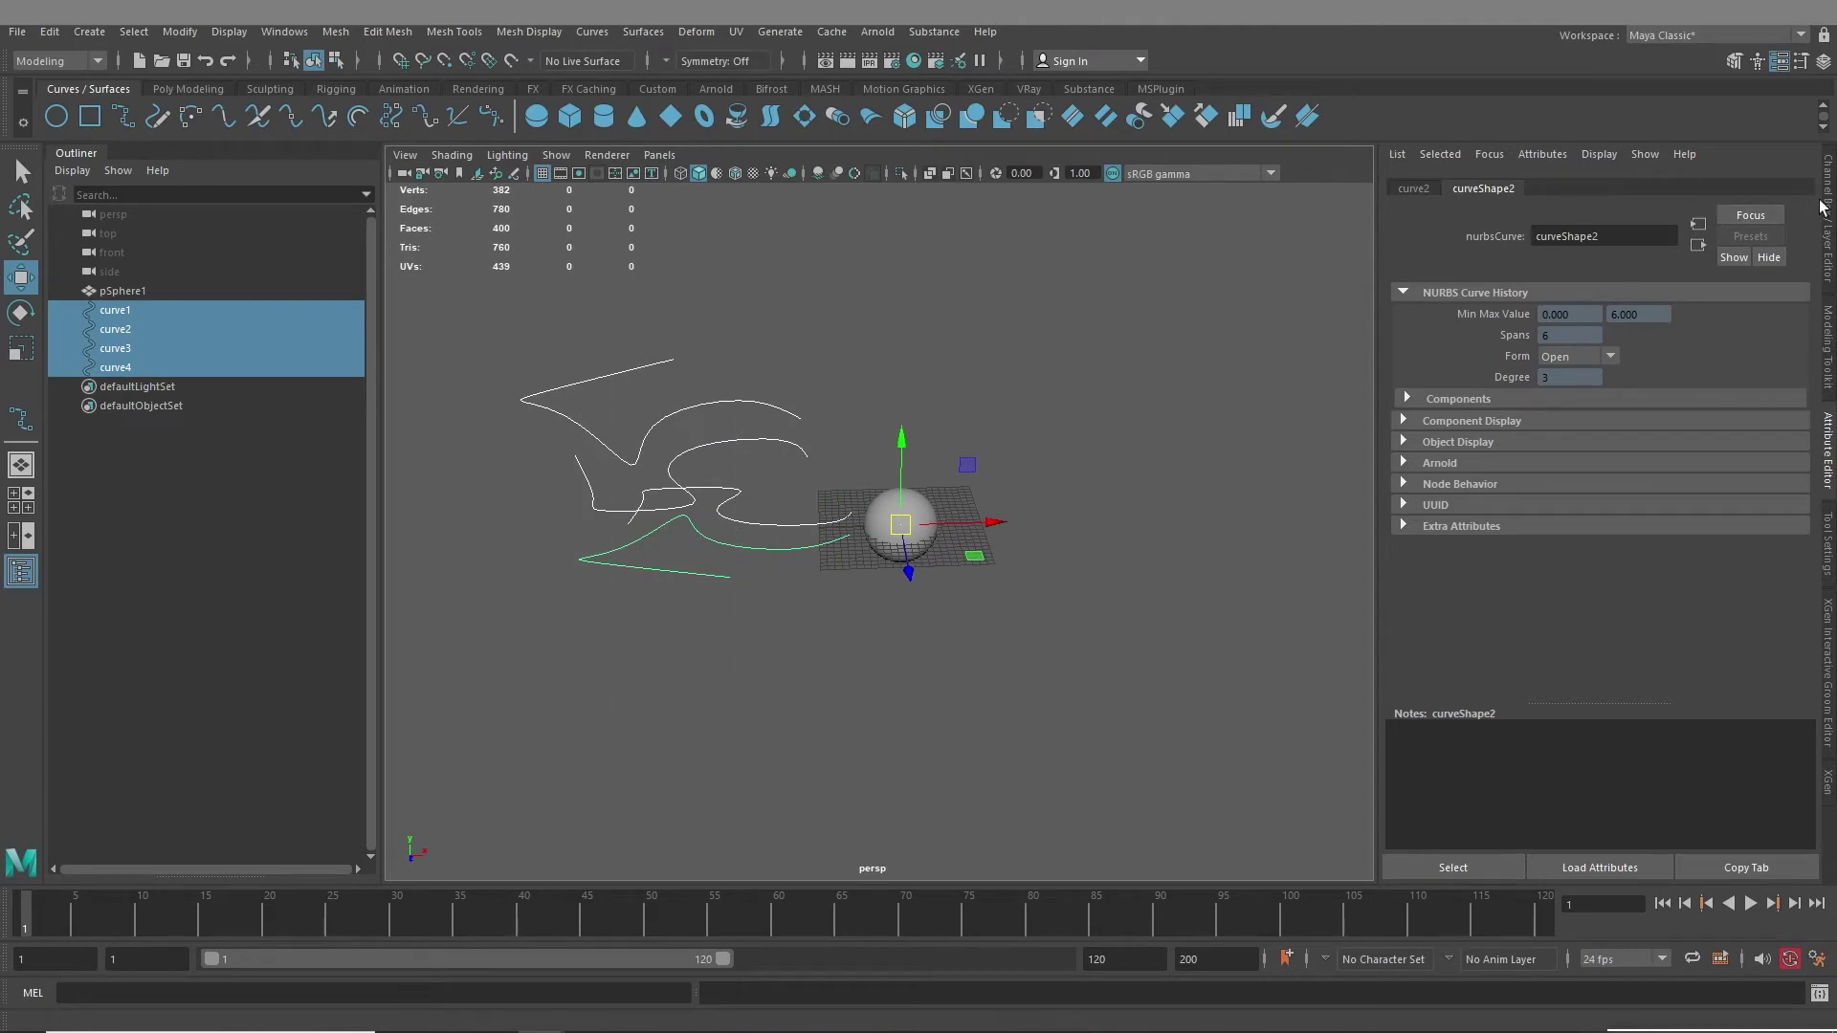
{"action": "left_click", "coordinate": [1829, 196]}
{"action": "left_click", "coordinate": [176, 34]}
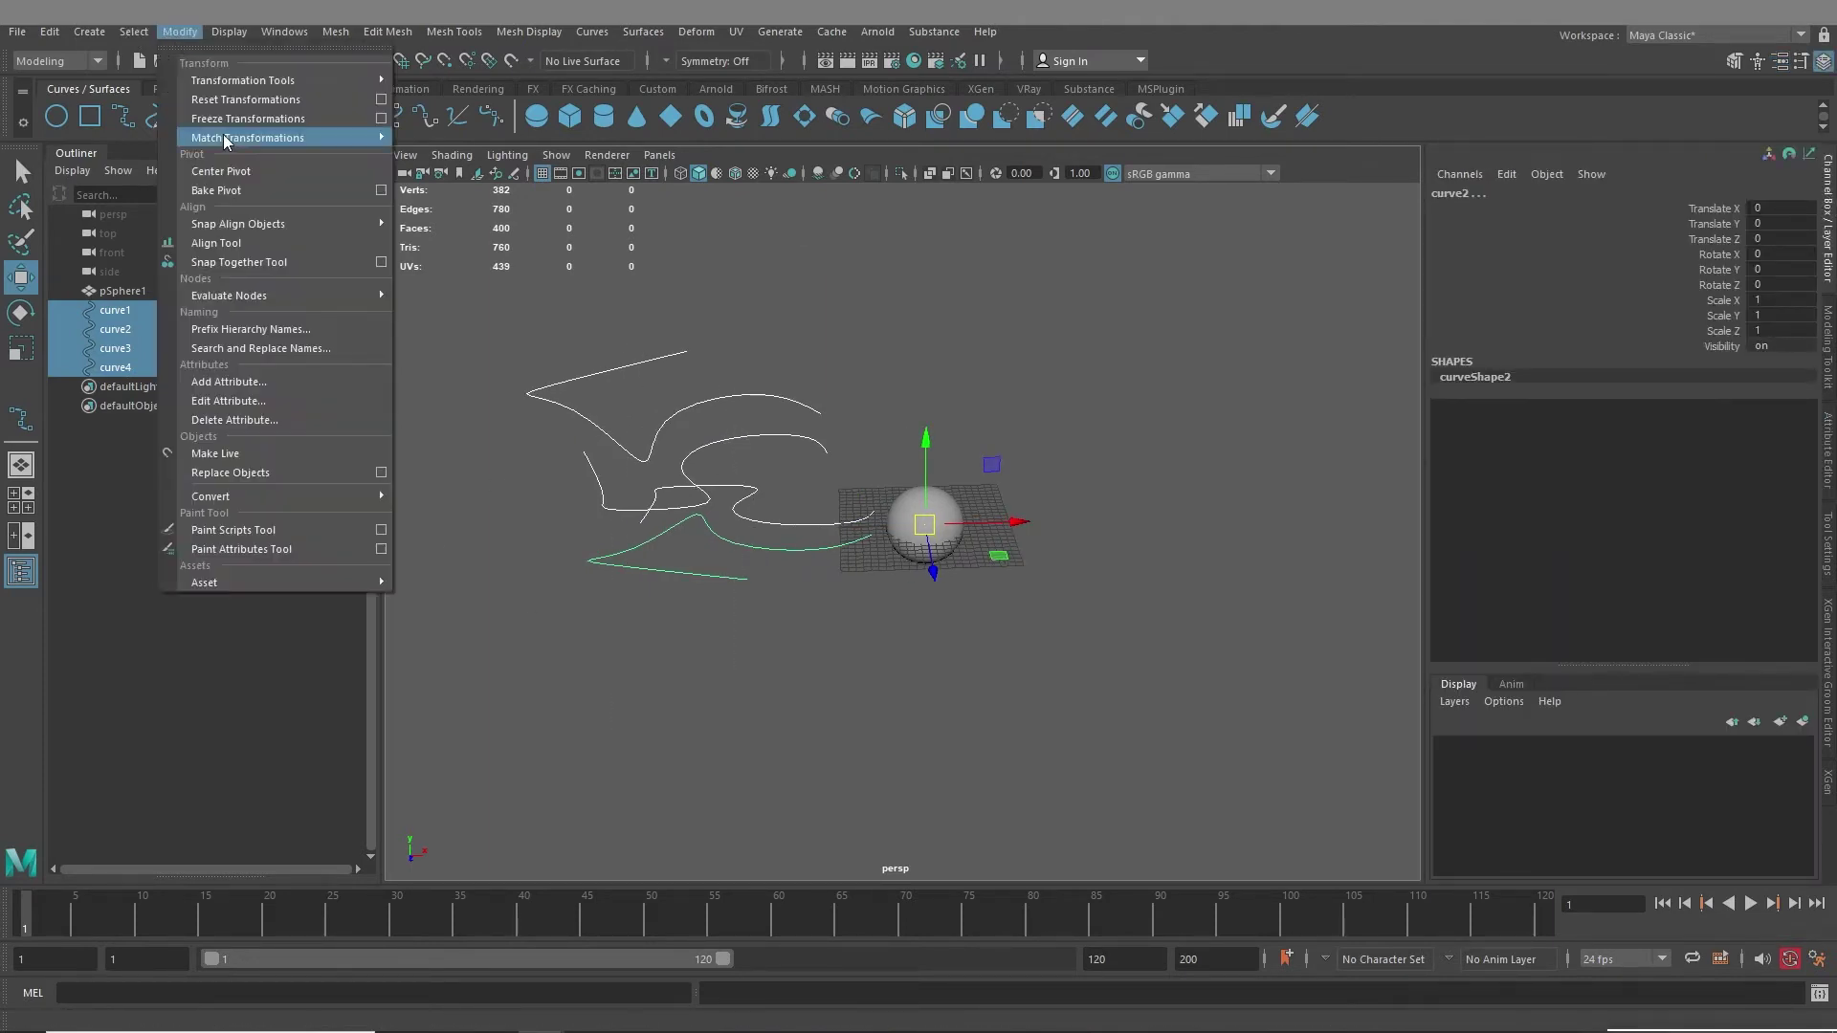
{"action": "left_click", "coordinate": [244, 119]}
{"action": "left_click", "coordinate": [187, 34]}
{"action": "left_click", "coordinate": [213, 103]}
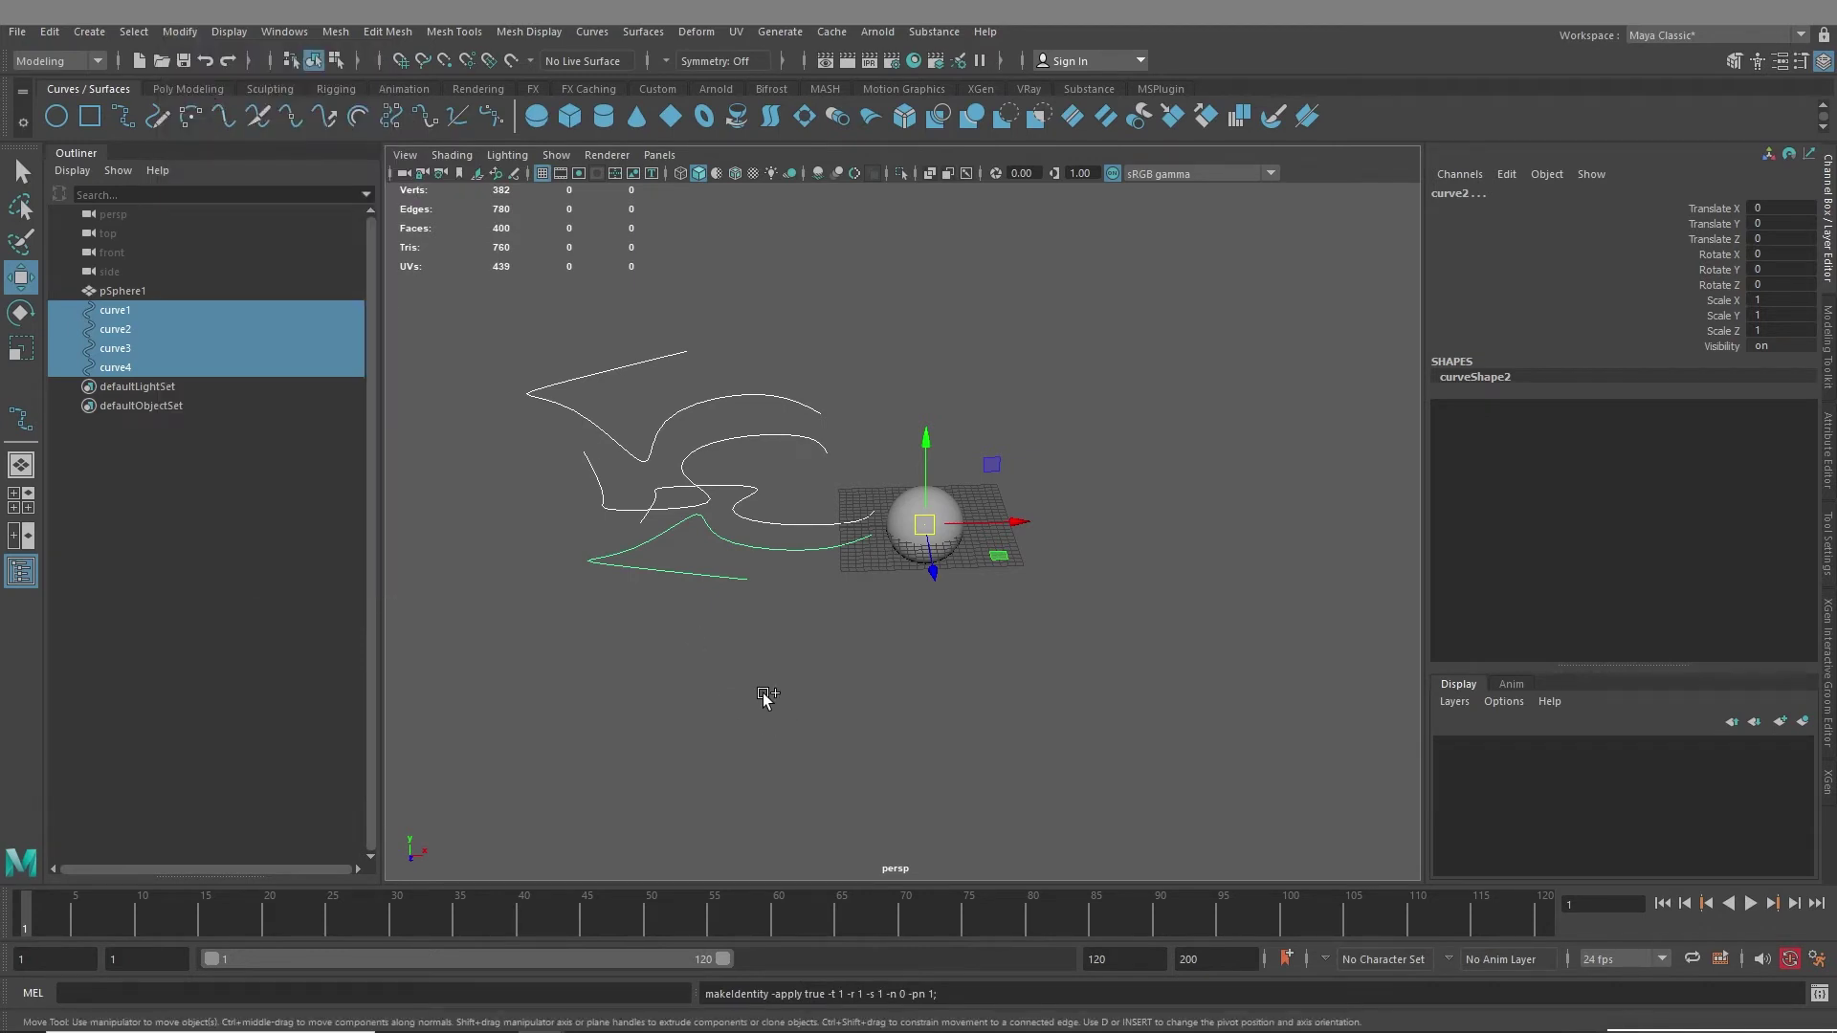
- Mirror the four curves to the opposite side of the sphere with Duplicate Special at Scale X -1
{"action": "key", "text": "ctrl+shift+d"}
{"action": "left_click_drag", "start_coordinate": [945, 681], "coordinate": [1060, 686], "text": "alt"}
{"action": "scroll", "coordinate": [955, 554], "scroll_direction": "up", "scroll_amount": 2}
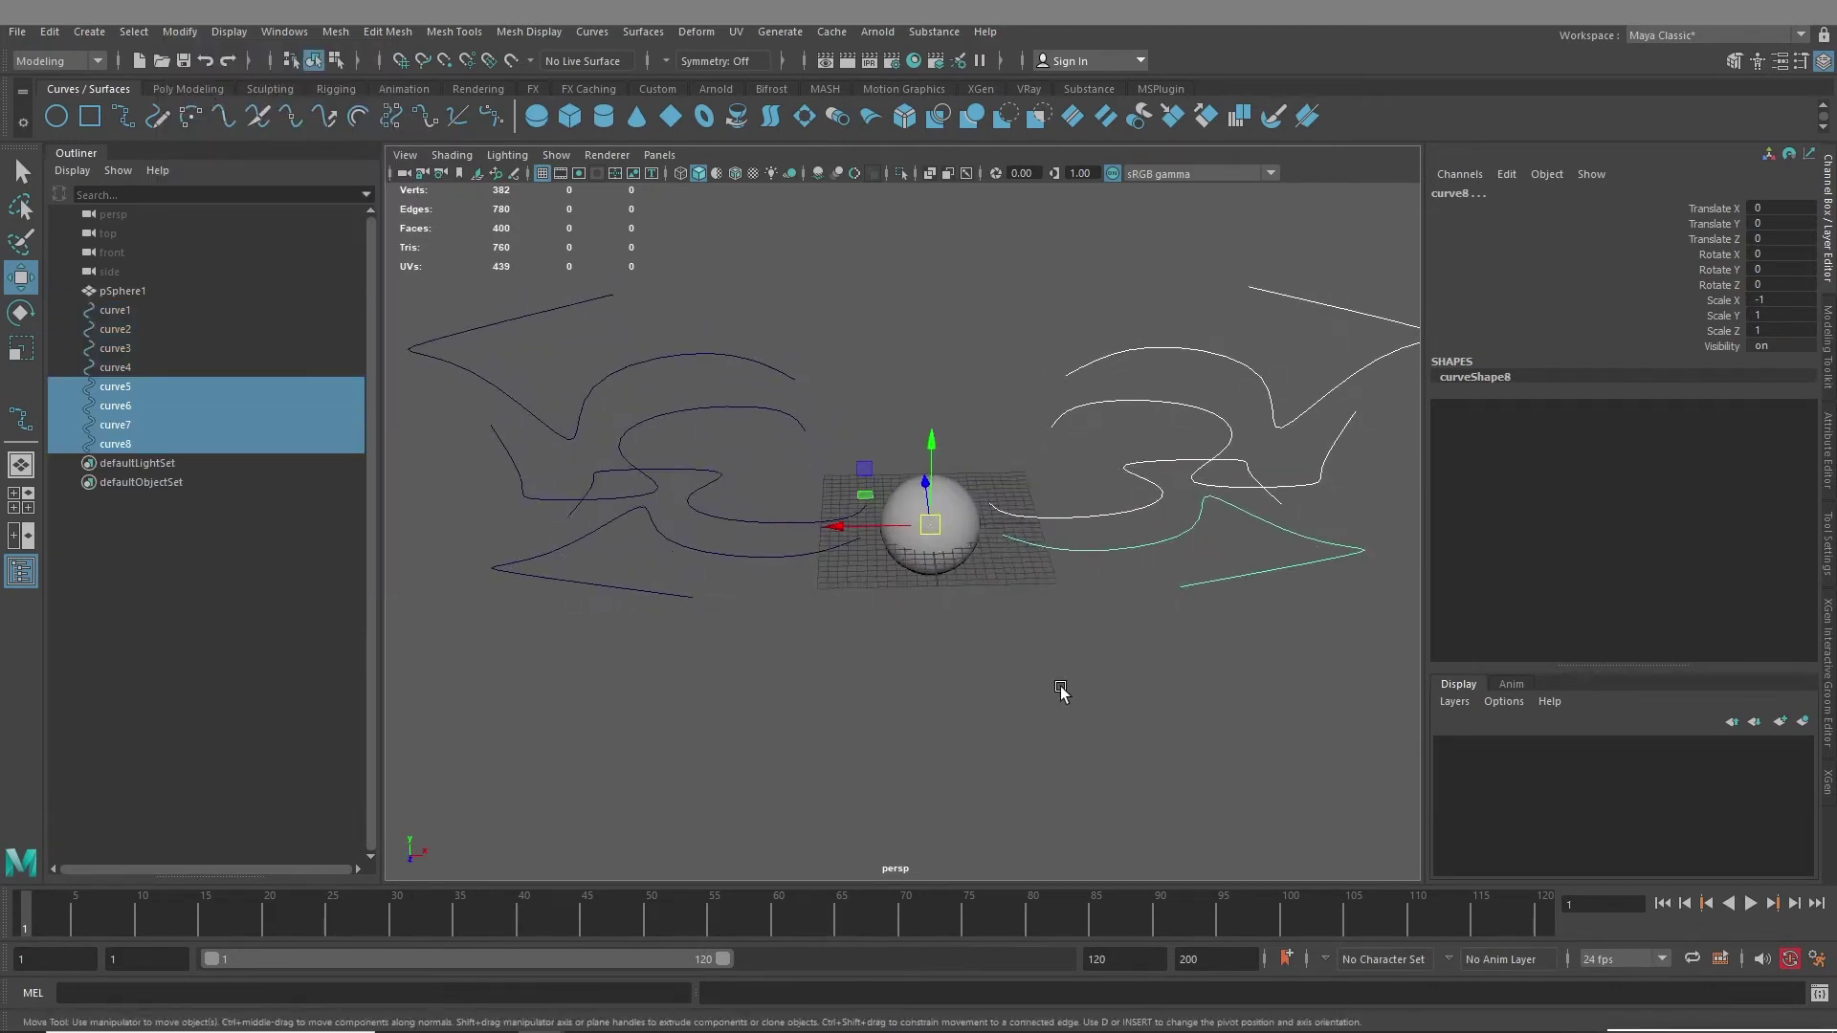
{"action": "right_click_drag", "start_coordinate": [1062, 691], "coordinate": [722, 539], "text": "alt"}
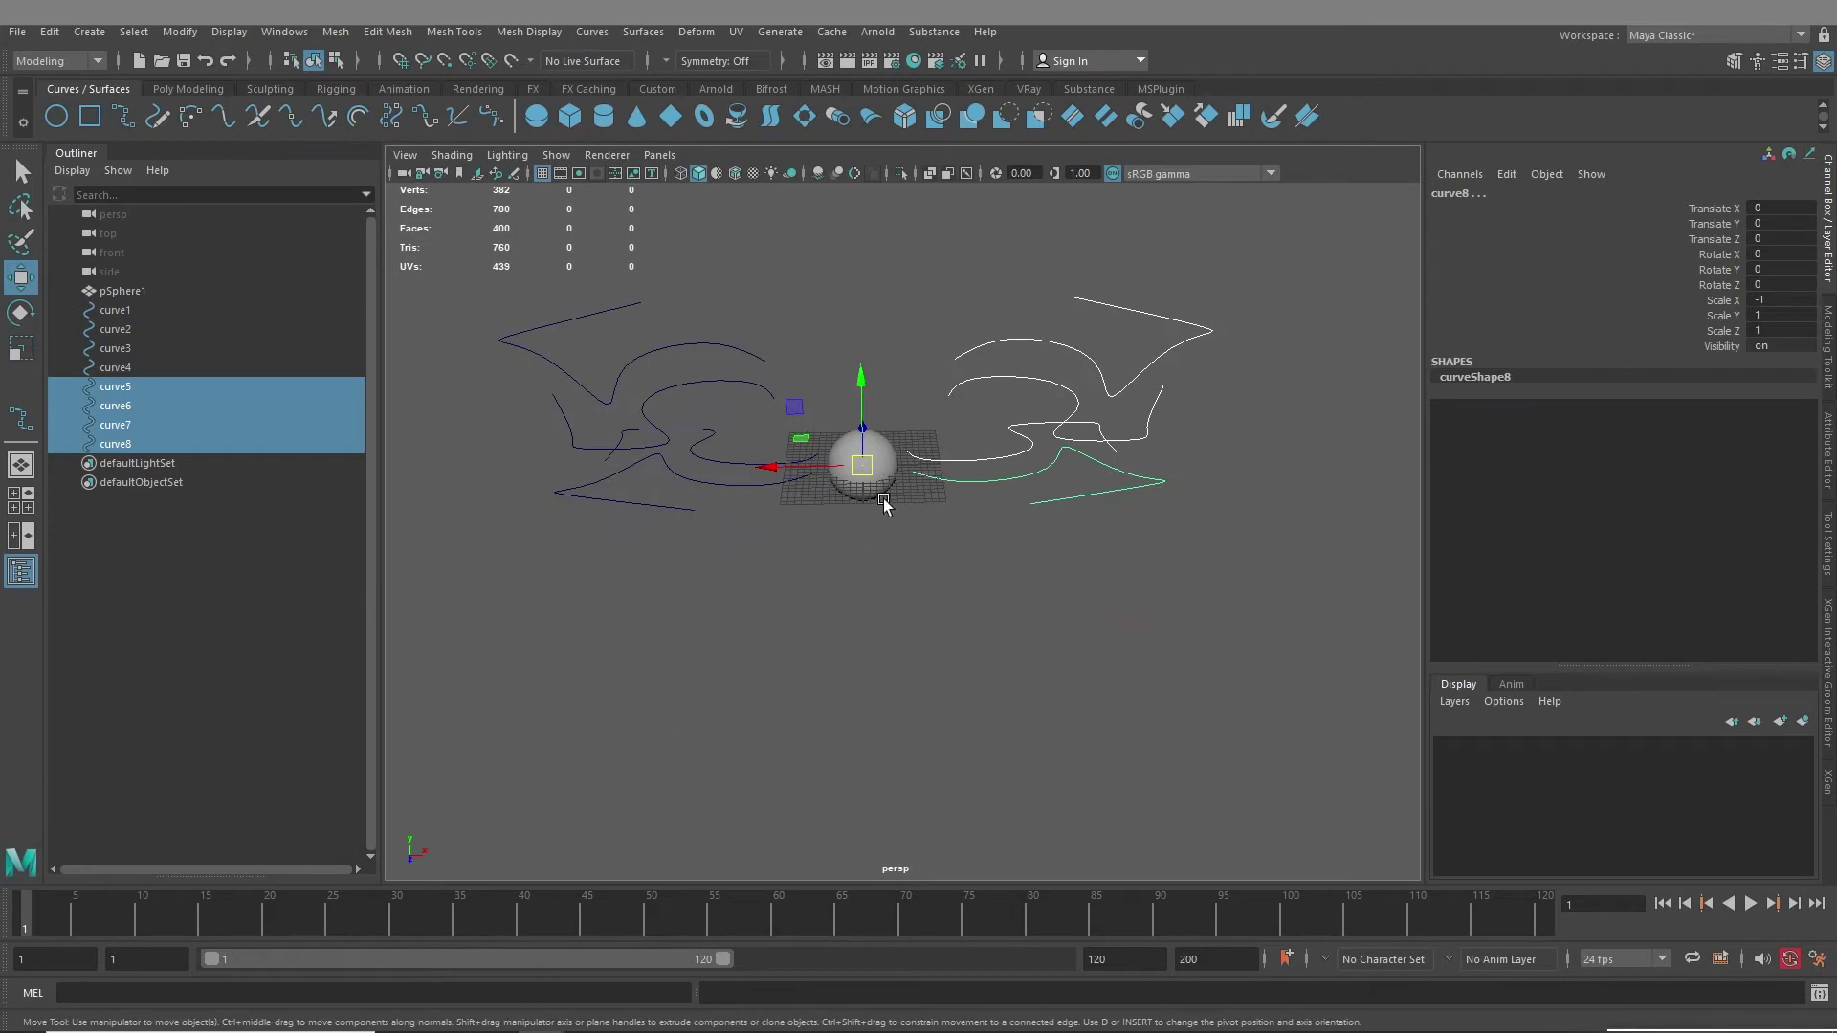
- Create interactive groom splines named hair_demo on the sphere with density 10, length 2.96, width scale 0.02 and CV count 10
{"action": "left_click", "coordinate": [888, 447]}
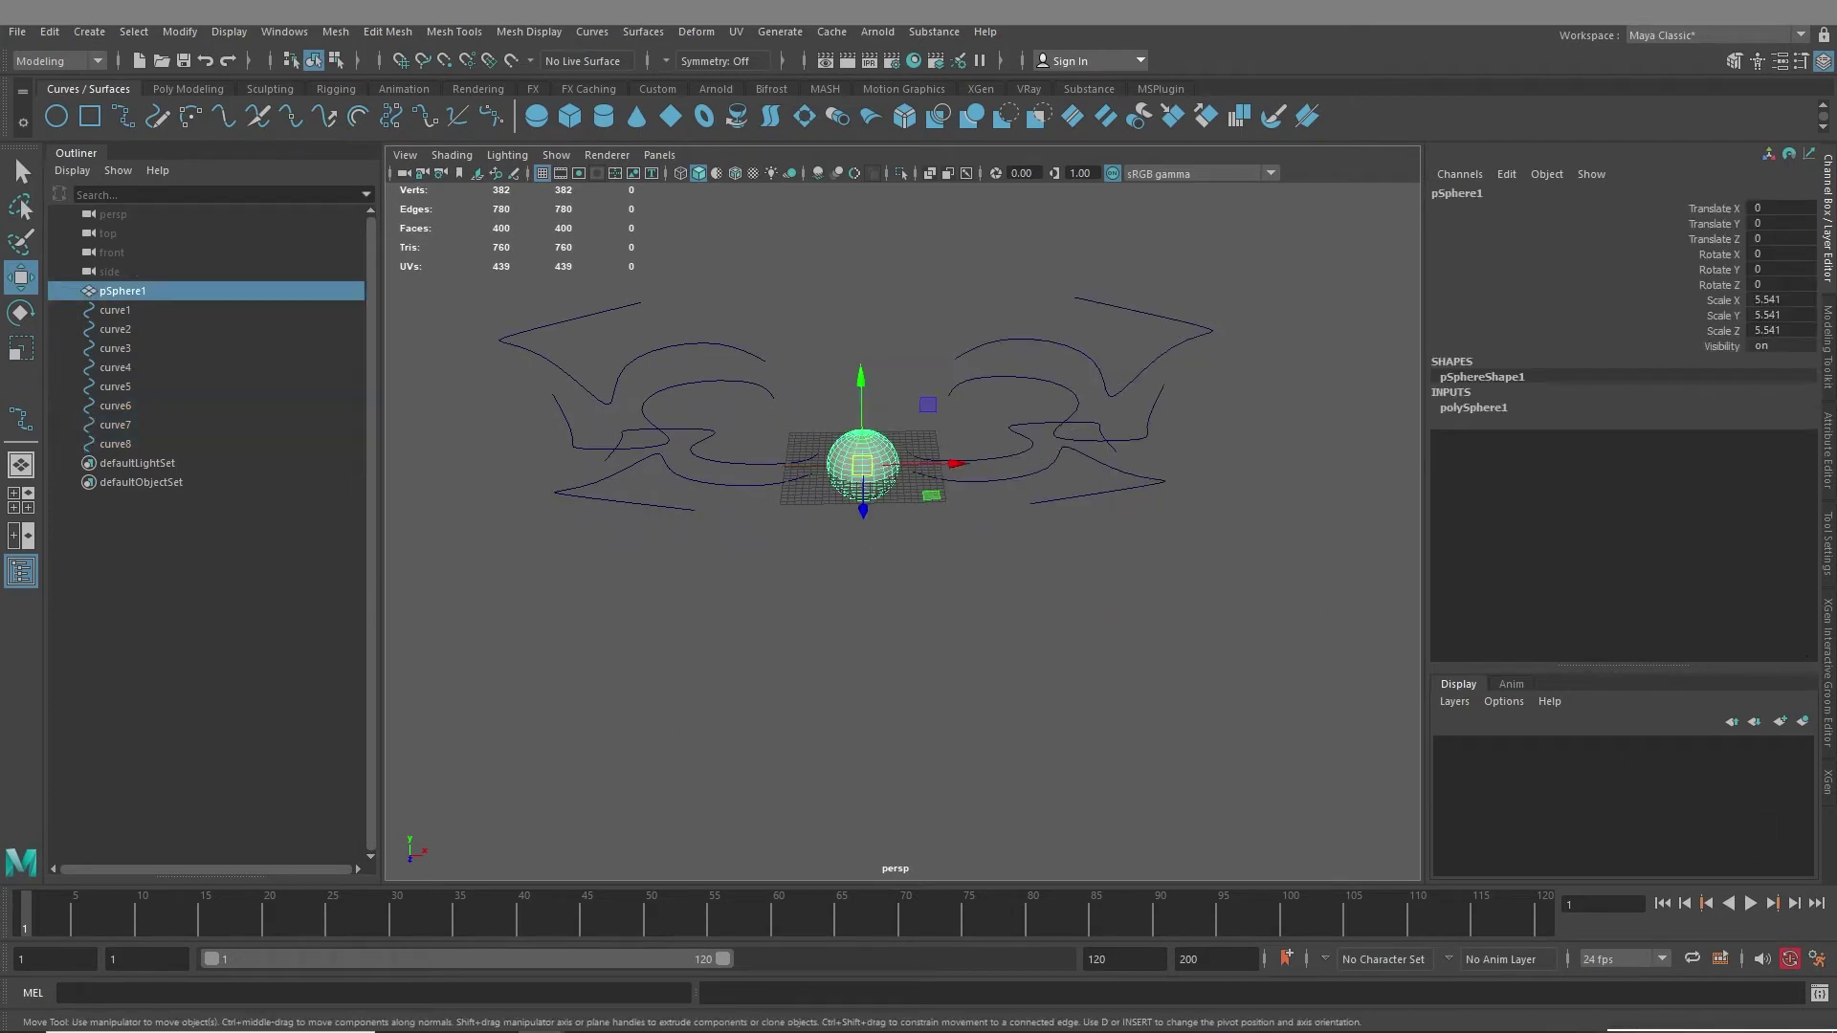
{"action": "left_click", "coordinate": [1825, 622]}
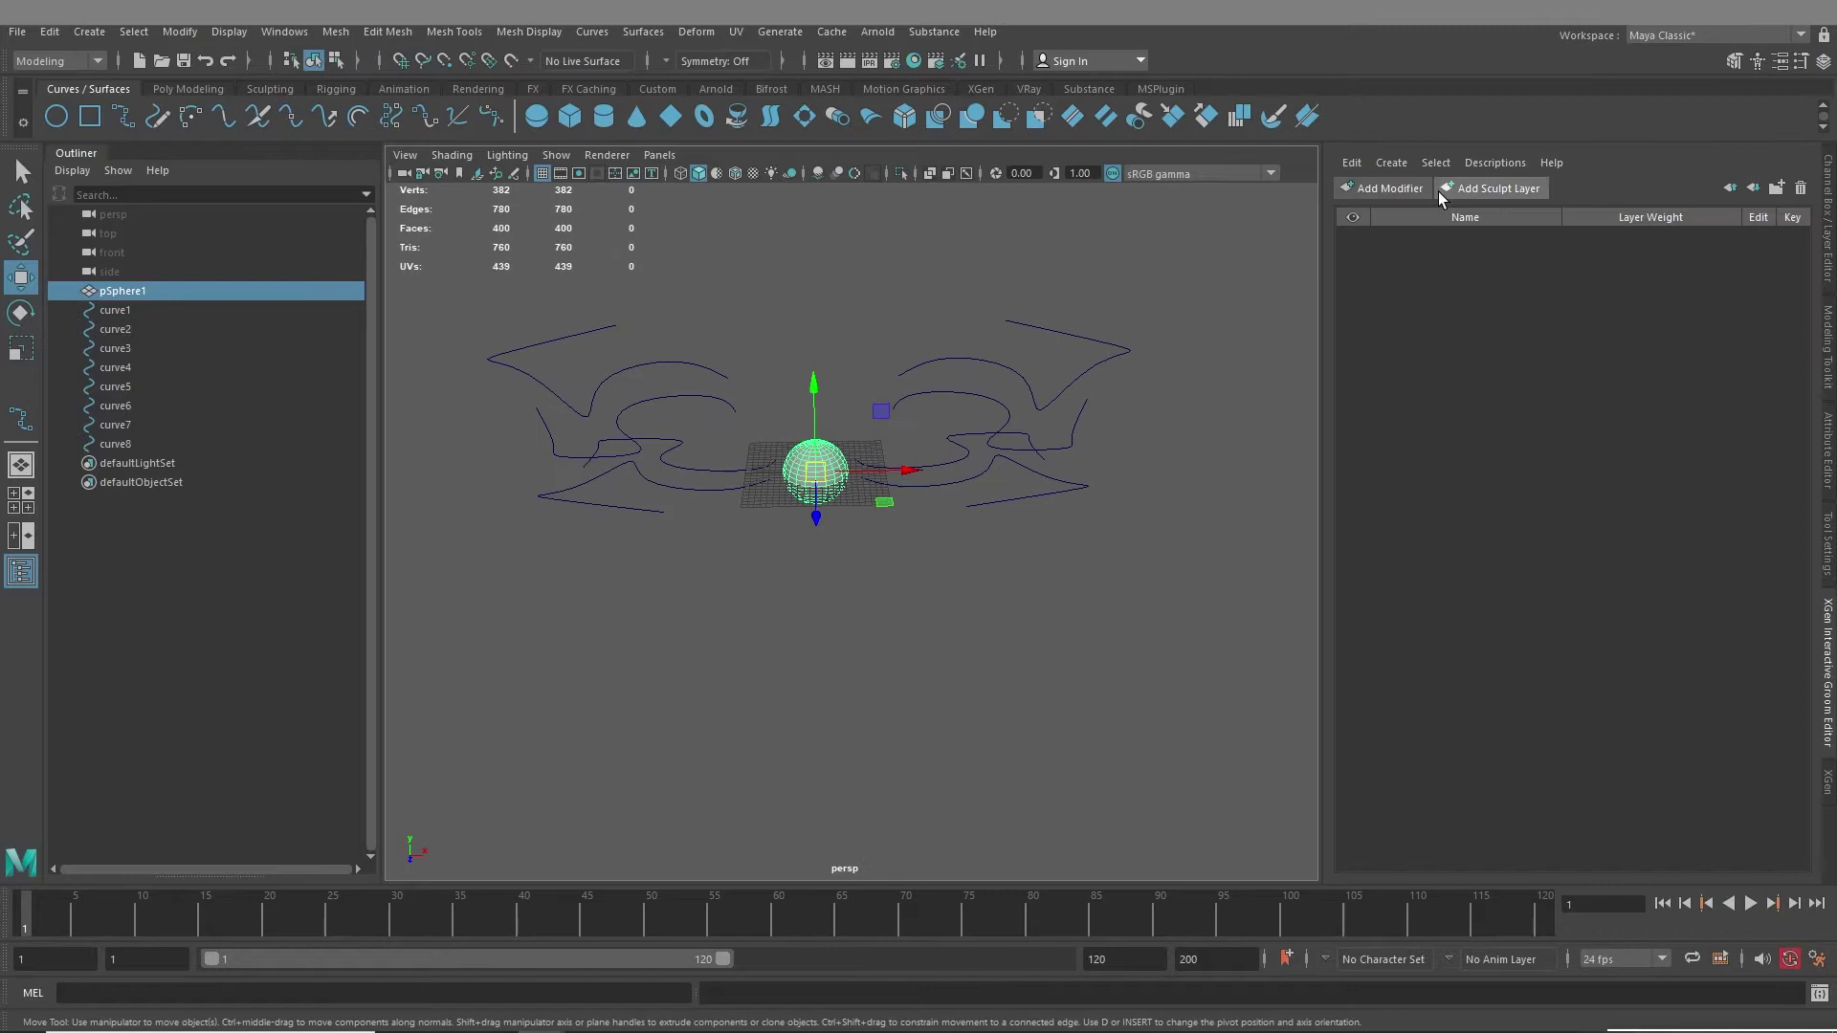
{"action": "left_click", "coordinate": [1391, 163]}
{"action": "left_click", "coordinate": [1398, 175]}
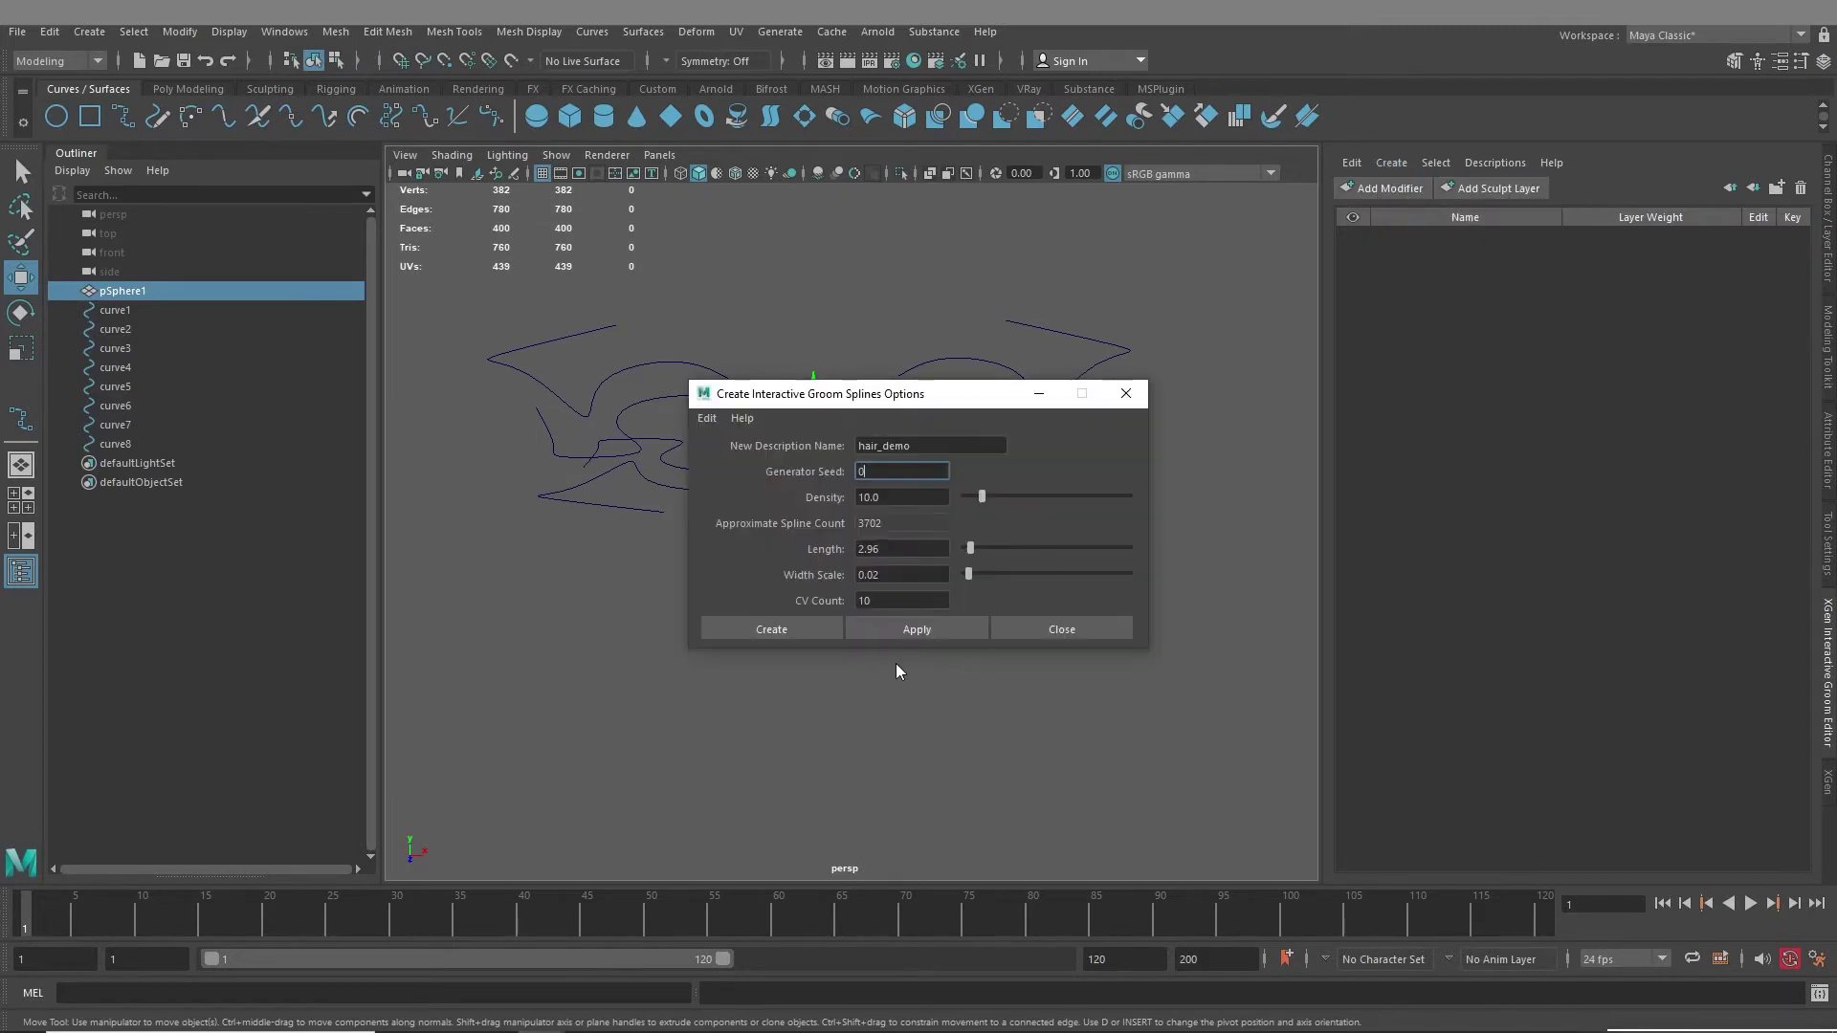
{"action": "left_click", "coordinate": [770, 629]}
- Expand hair_demo in the groom hierarchy and add a Guide modifier to it
{"action": "scroll", "coordinate": [810, 509], "scroll_direction": "up", "scroll_amount": 4}
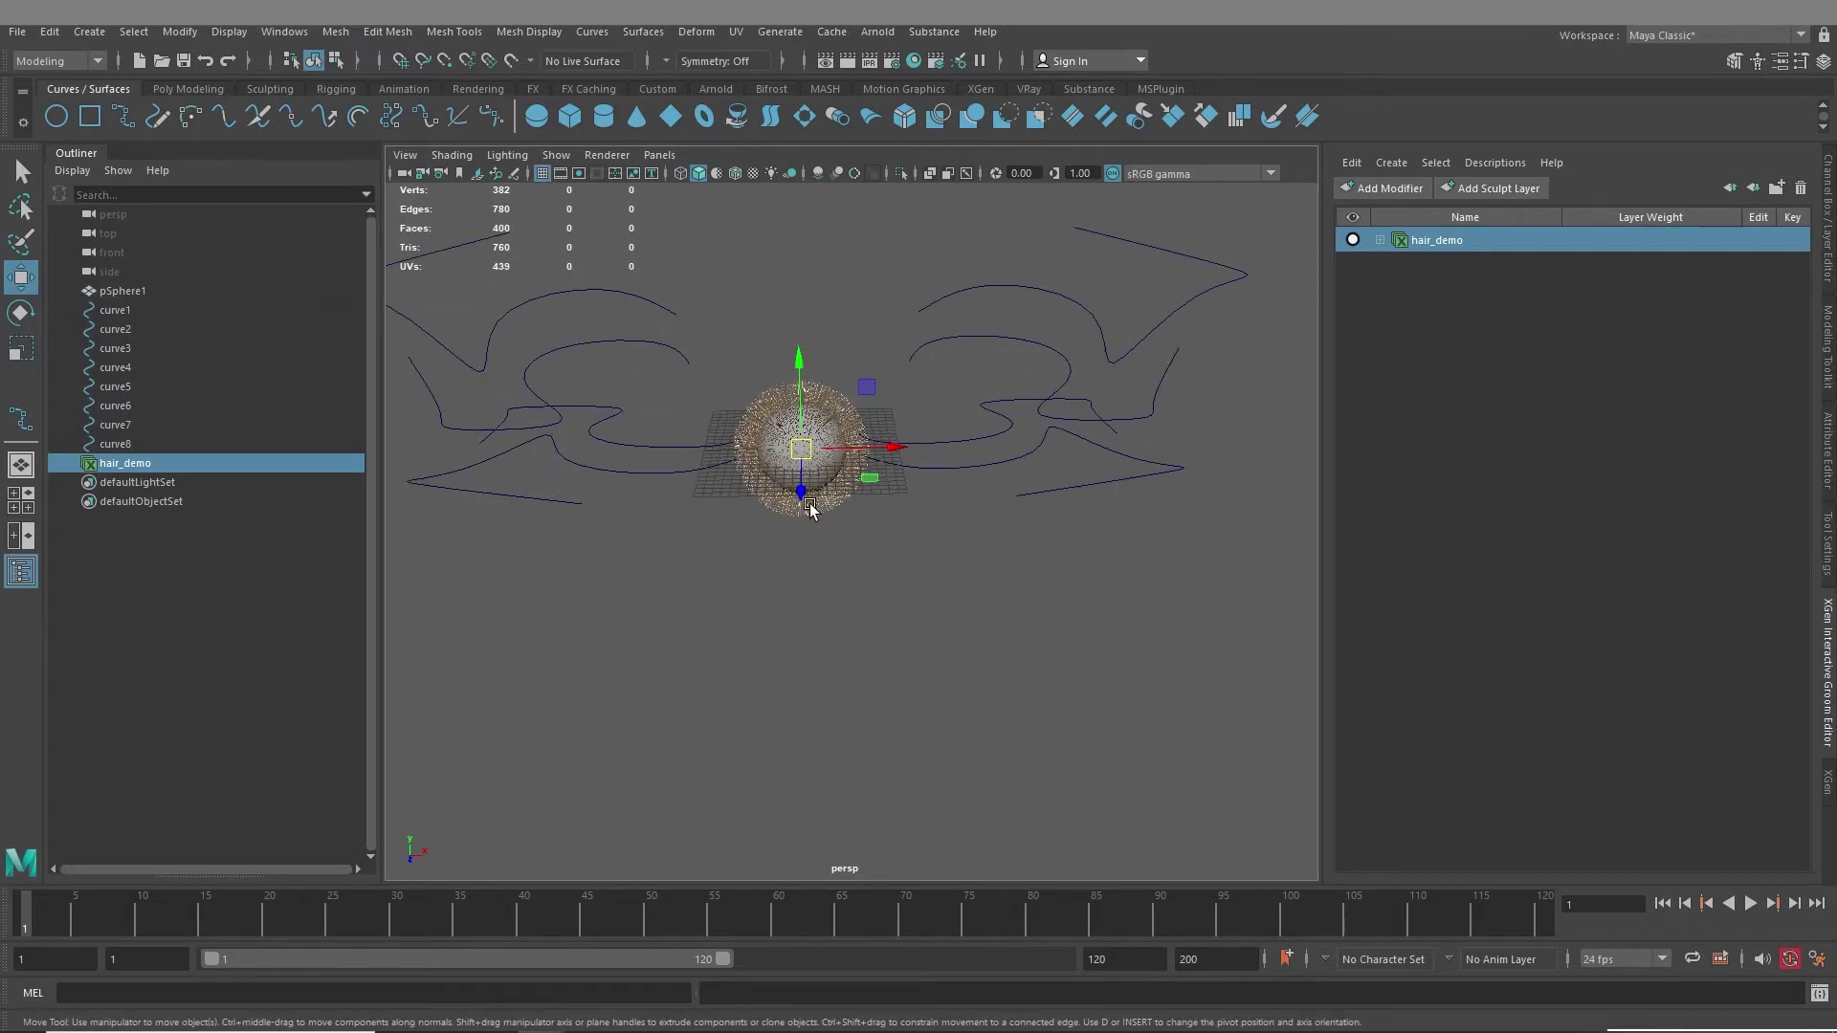
{"action": "middle_click_drag", "start_coordinate": [809, 509], "coordinate": [861, 706], "text": "alt"}
{"action": "left_click_drag", "start_coordinate": [861, 705], "coordinate": [866, 659], "text": "alt"}
{"action": "left_click", "coordinate": [1380, 240]}
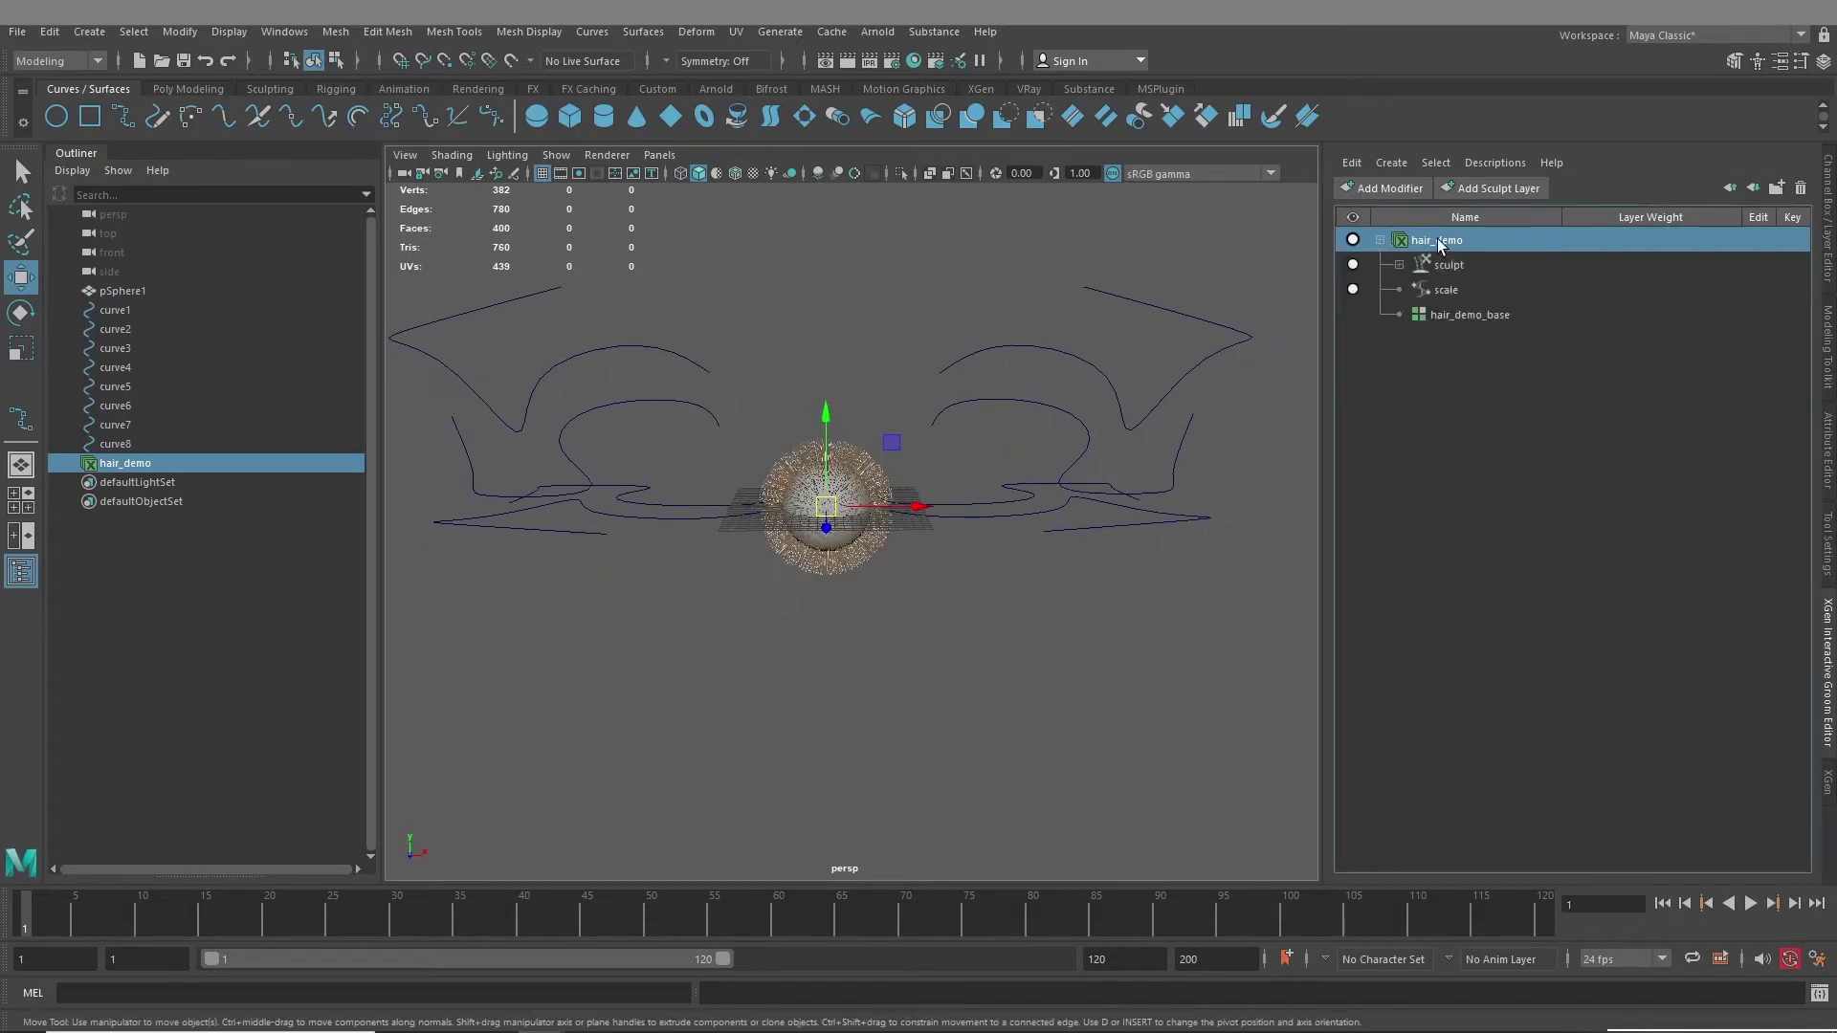
{"action": "right_click", "coordinate": [1437, 240]}
{"action": "mouse_move", "coordinate": [1526, 250]}
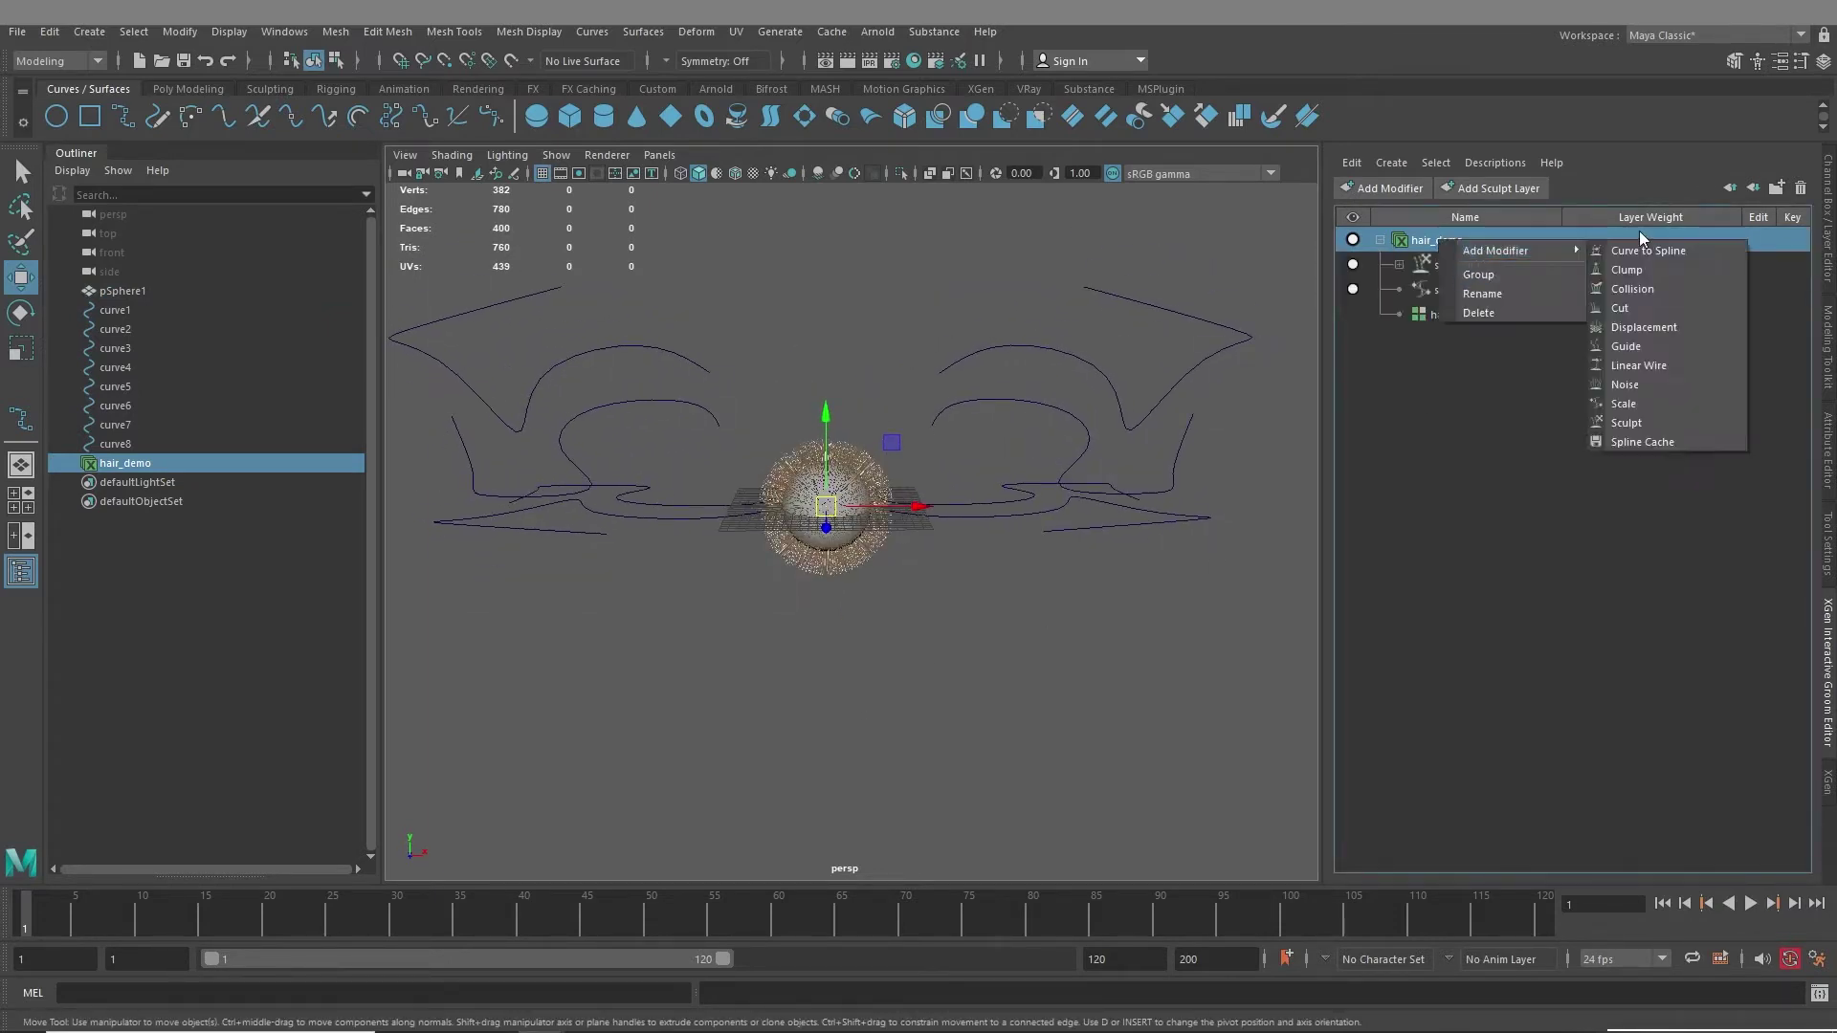
{"action": "left_click", "coordinate": [1636, 345]}
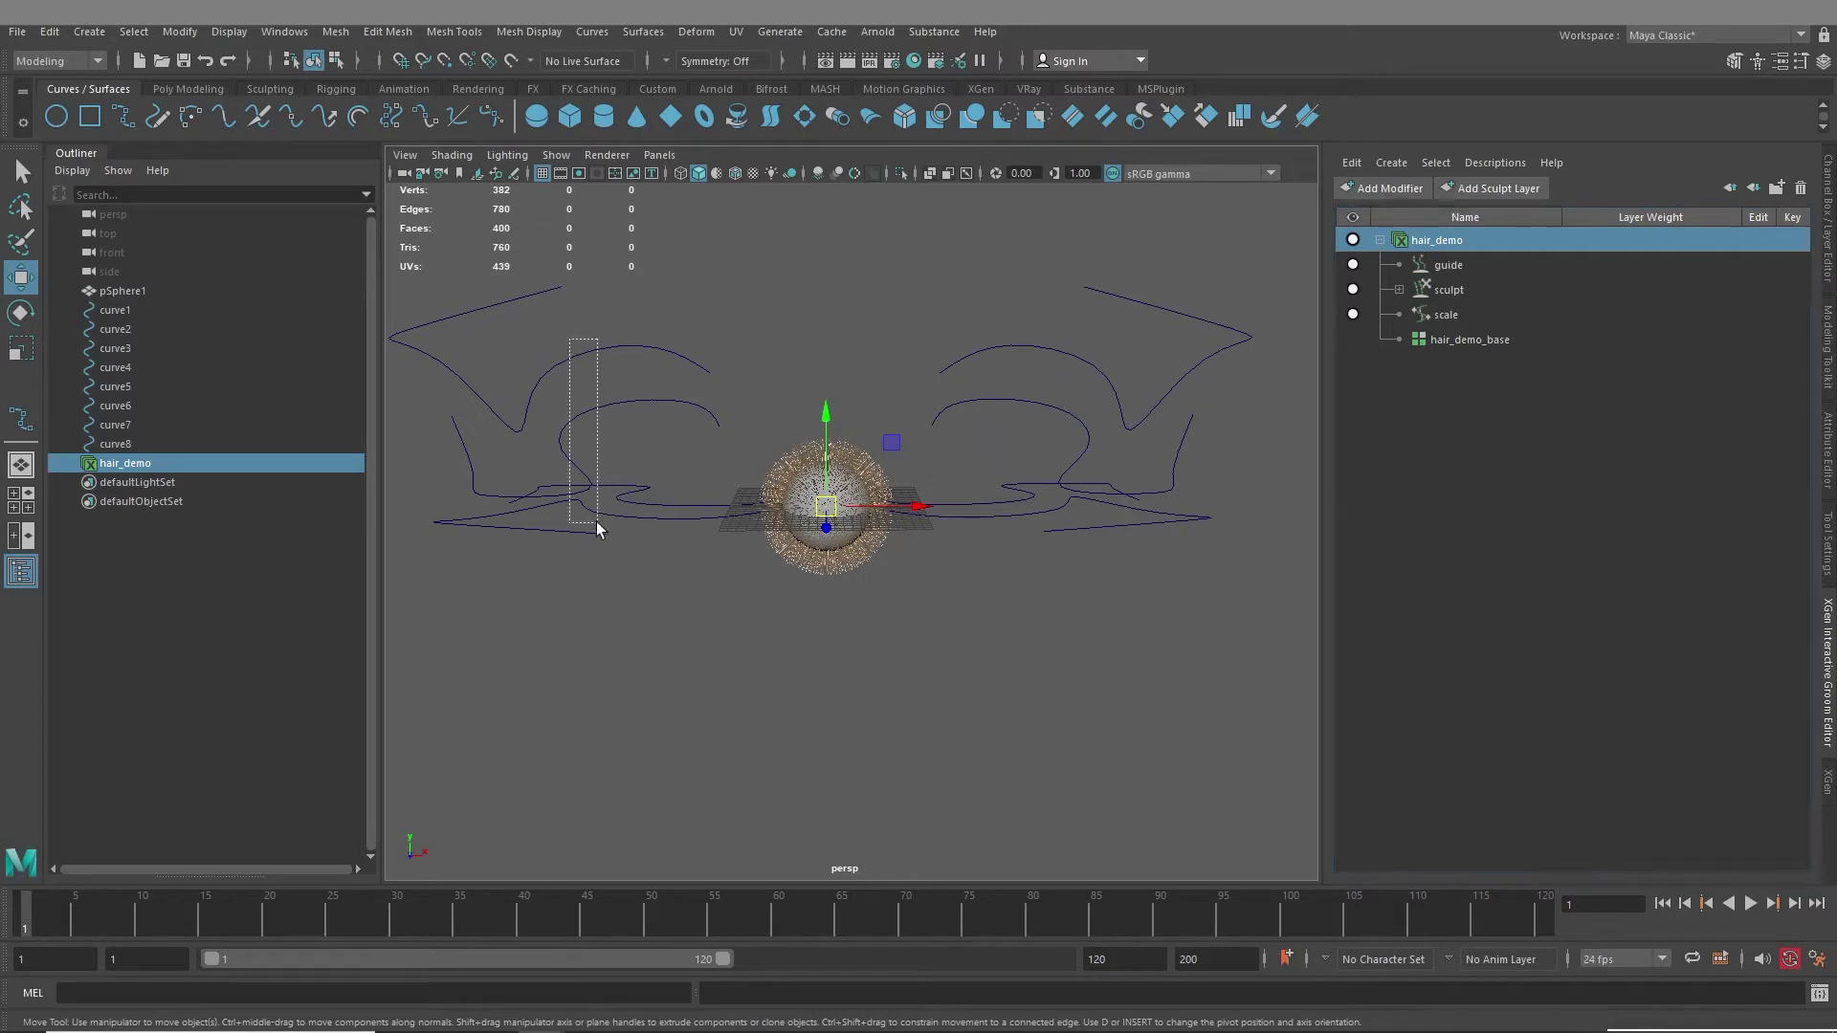
- Use curve1 through curve8 as the input guides of hair_demo's guide modifier
{"action": "left_click_drag", "start_coordinate": [134, 310], "coordinate": [205, 373]}
{"action": "left_click_drag", "start_coordinate": [134, 310], "coordinate": [140, 444]}
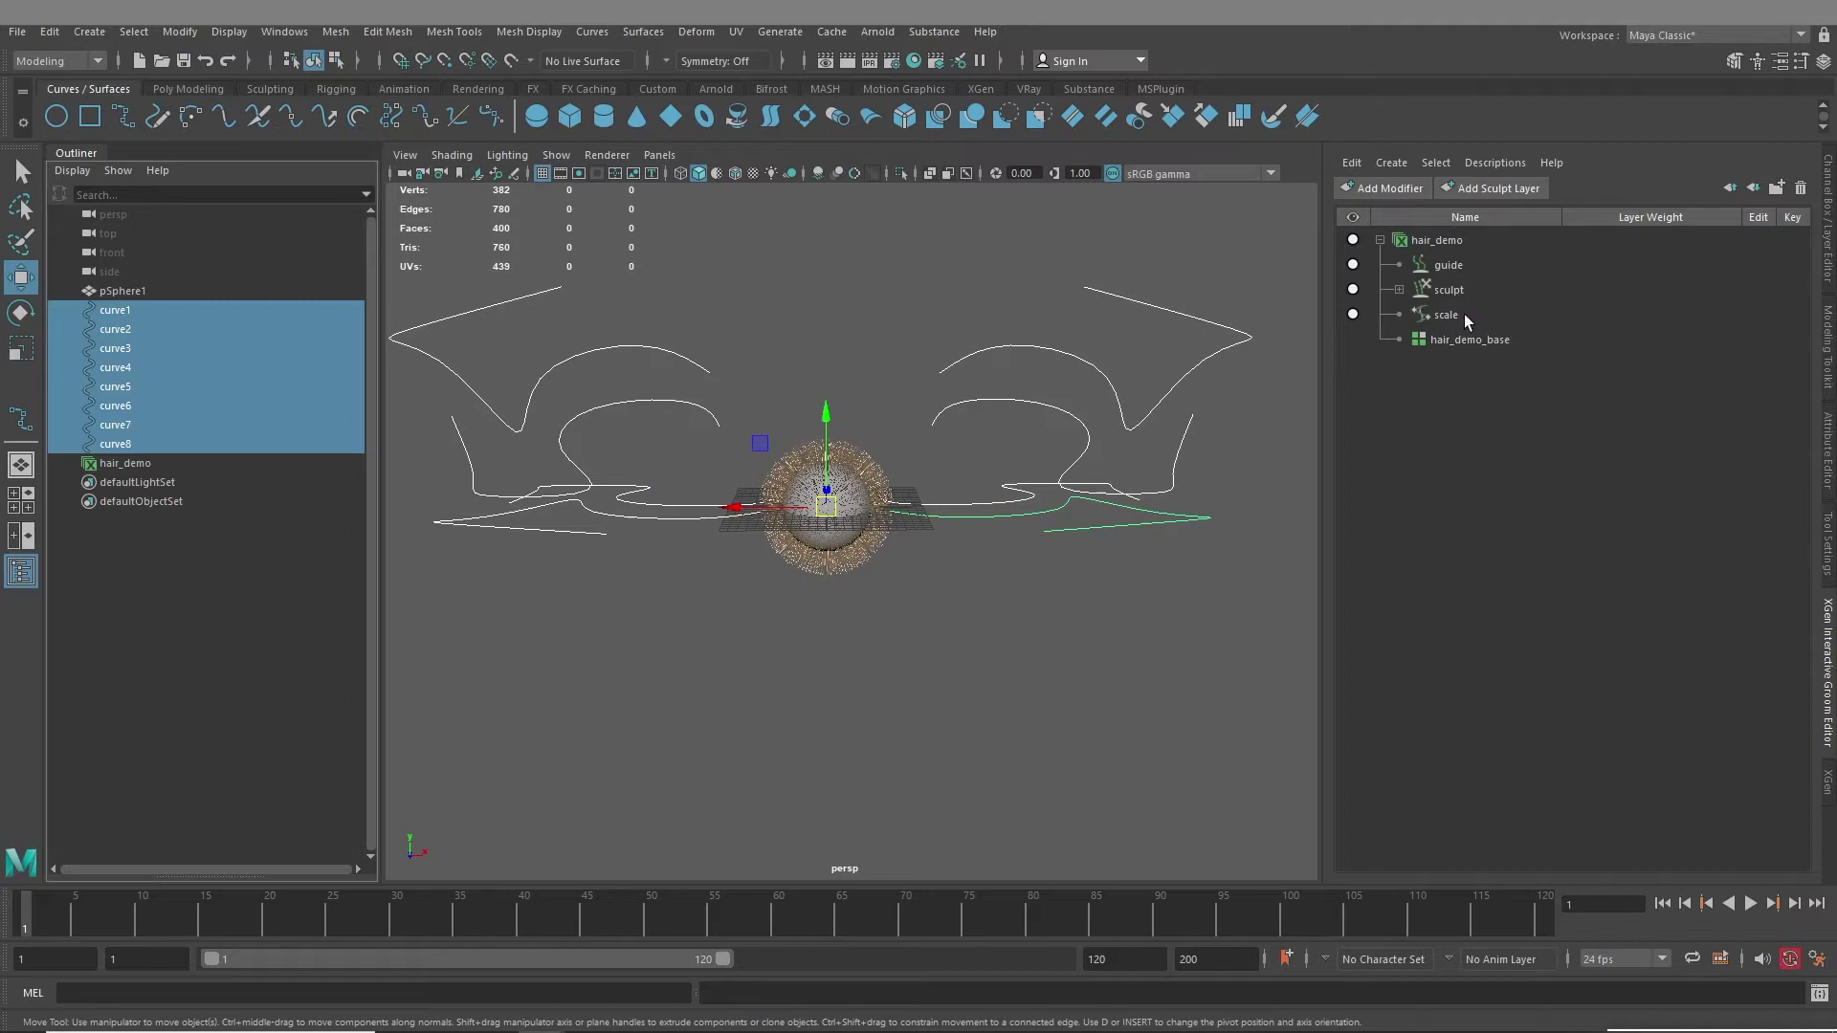
{"action": "left_click", "coordinate": [1451, 267]}
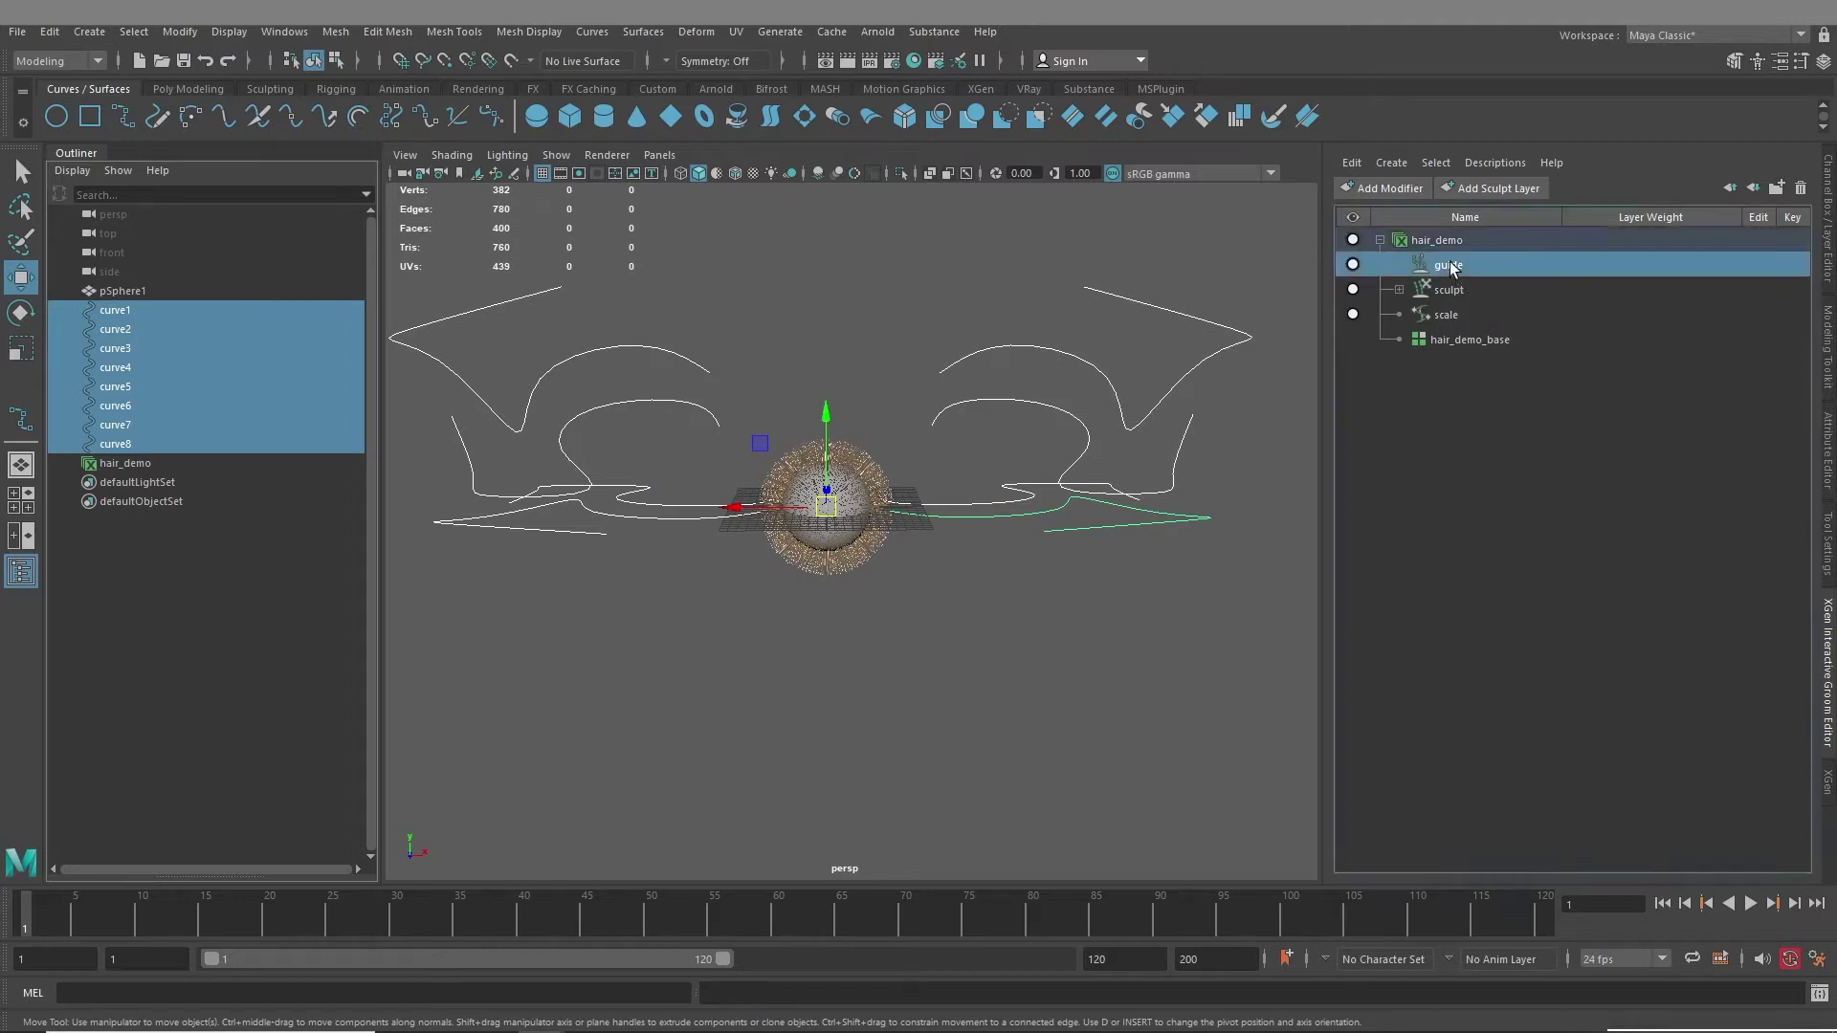
{"action": "left_click", "coordinate": [1825, 438]}
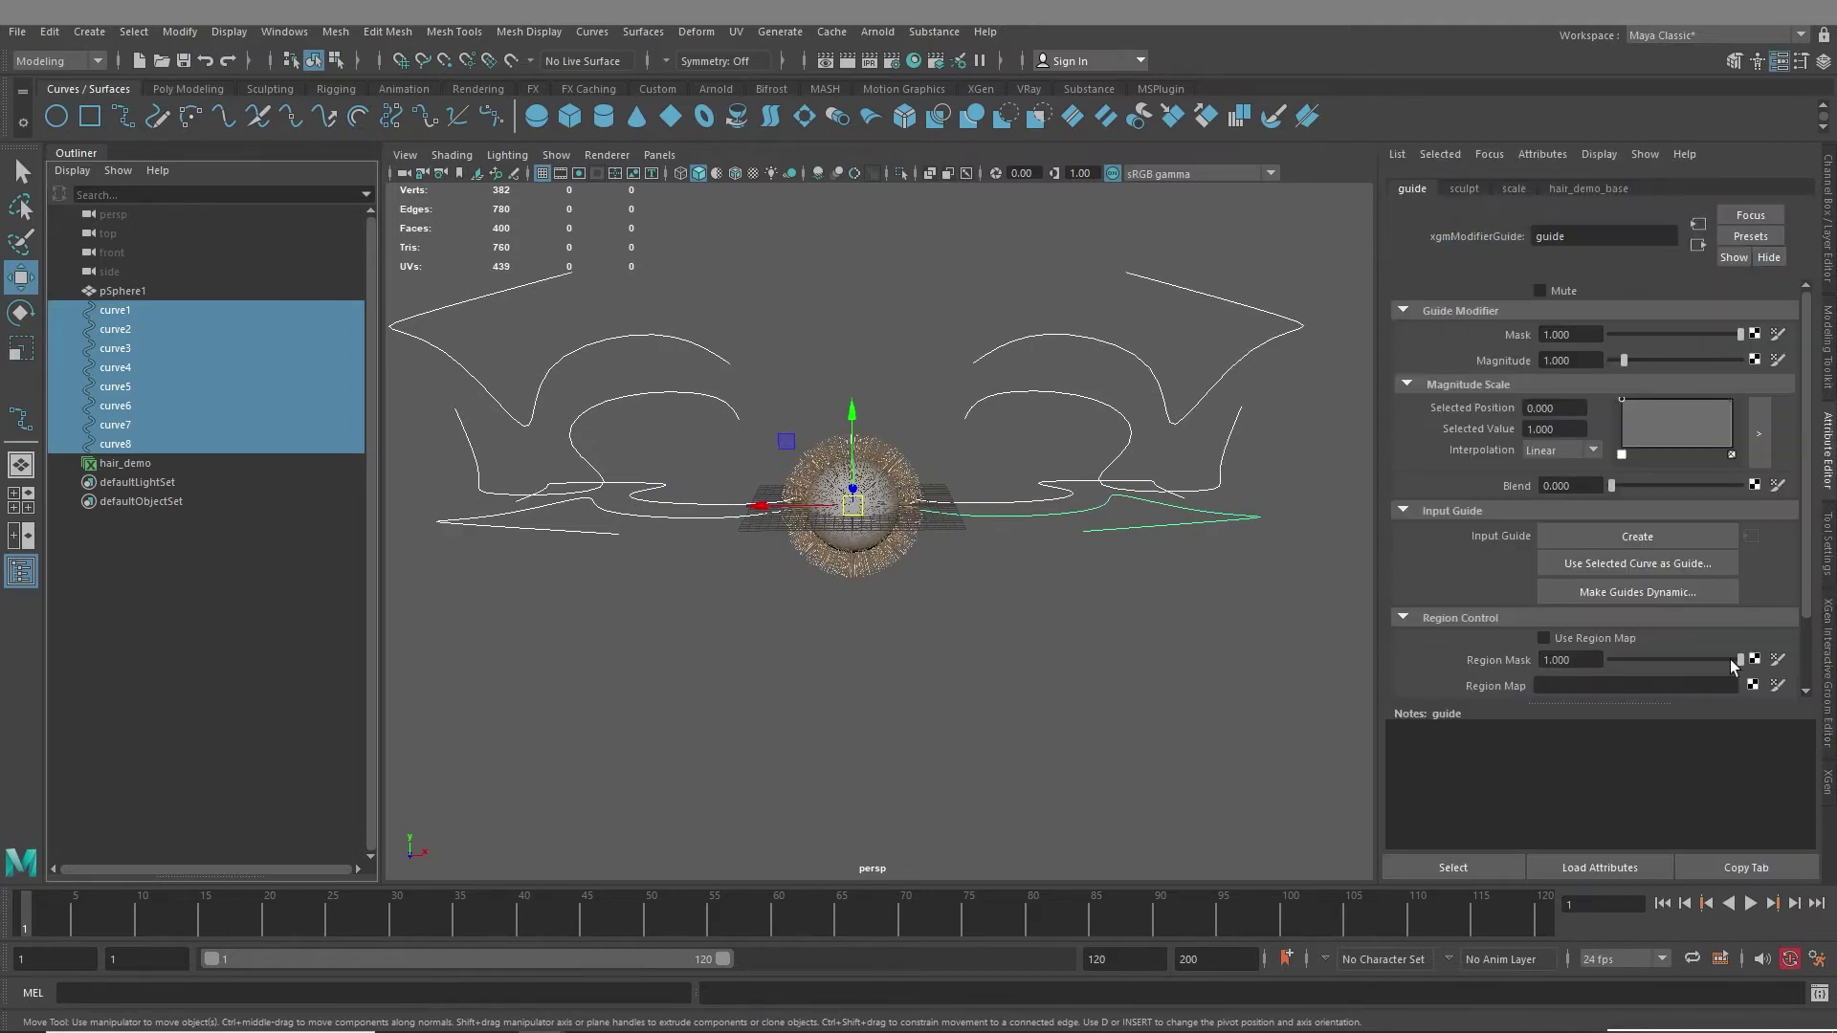
{"action": "left_click", "coordinate": [1588, 565]}
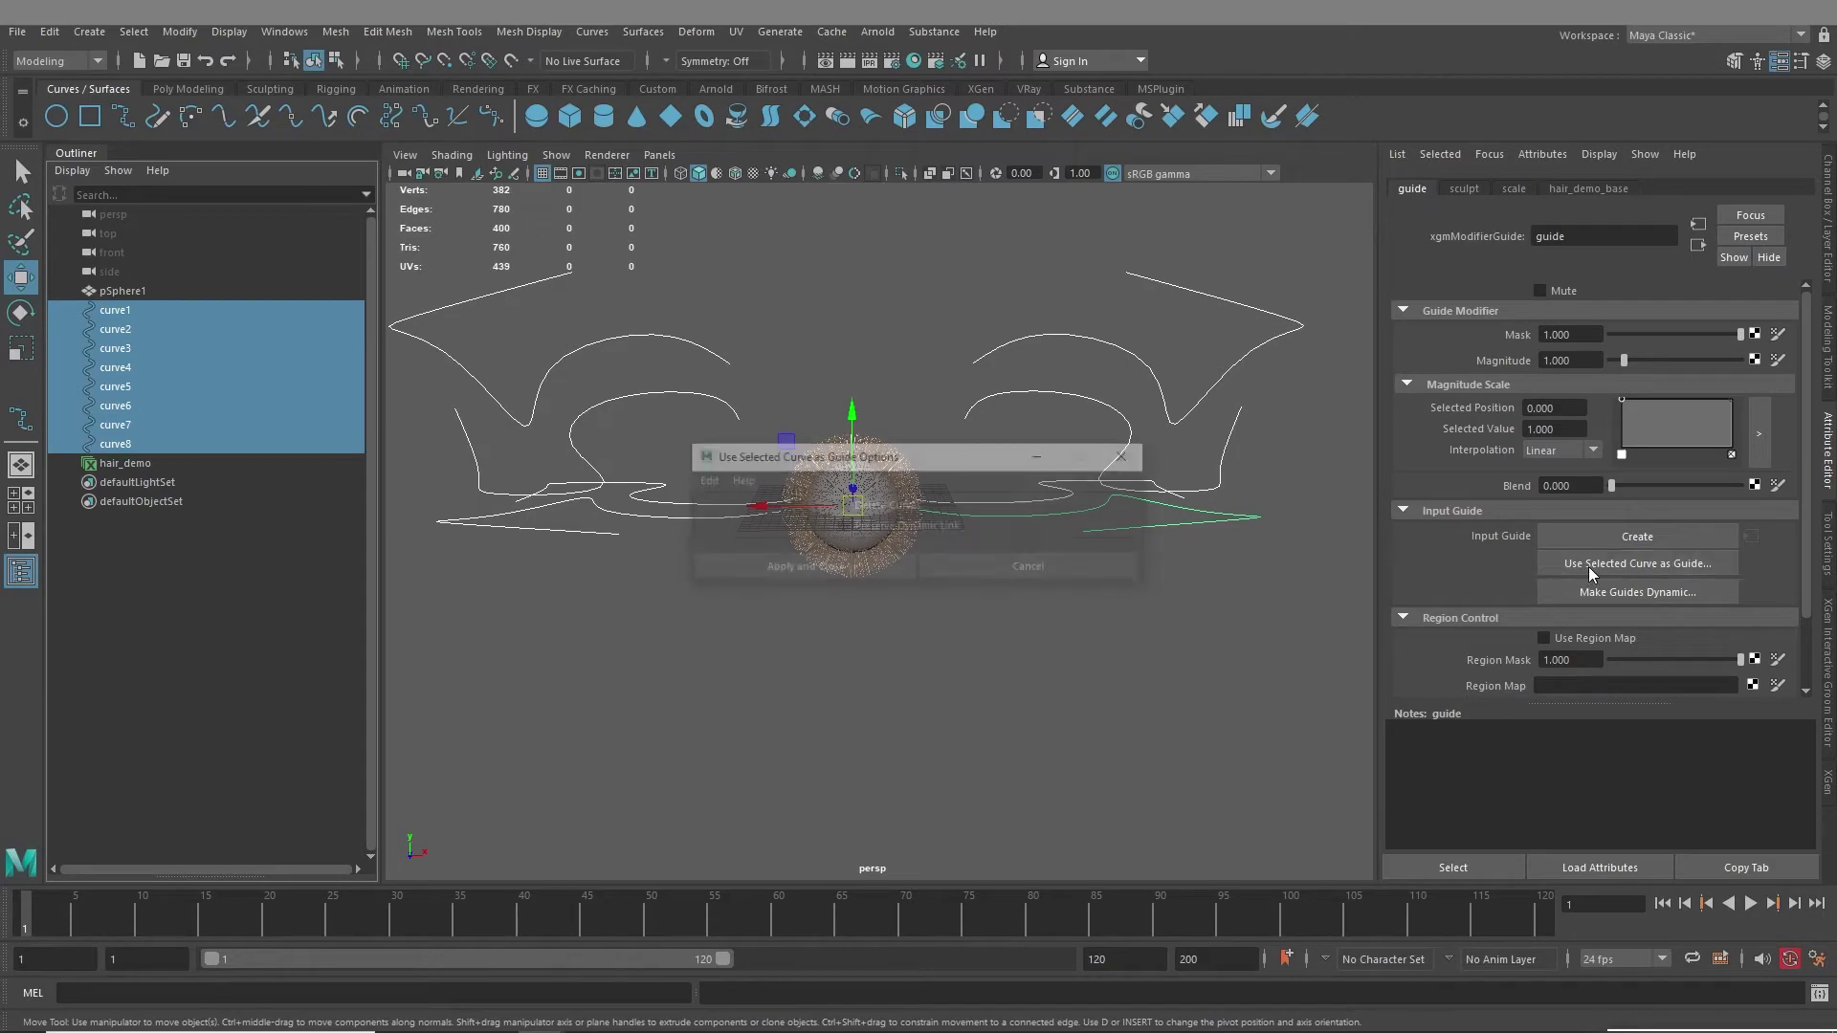
{"action": "left_click", "coordinate": [817, 568]}
{"action": "left_click_drag", "start_coordinate": [880, 517], "coordinate": [839, 498], "text": "alt"}
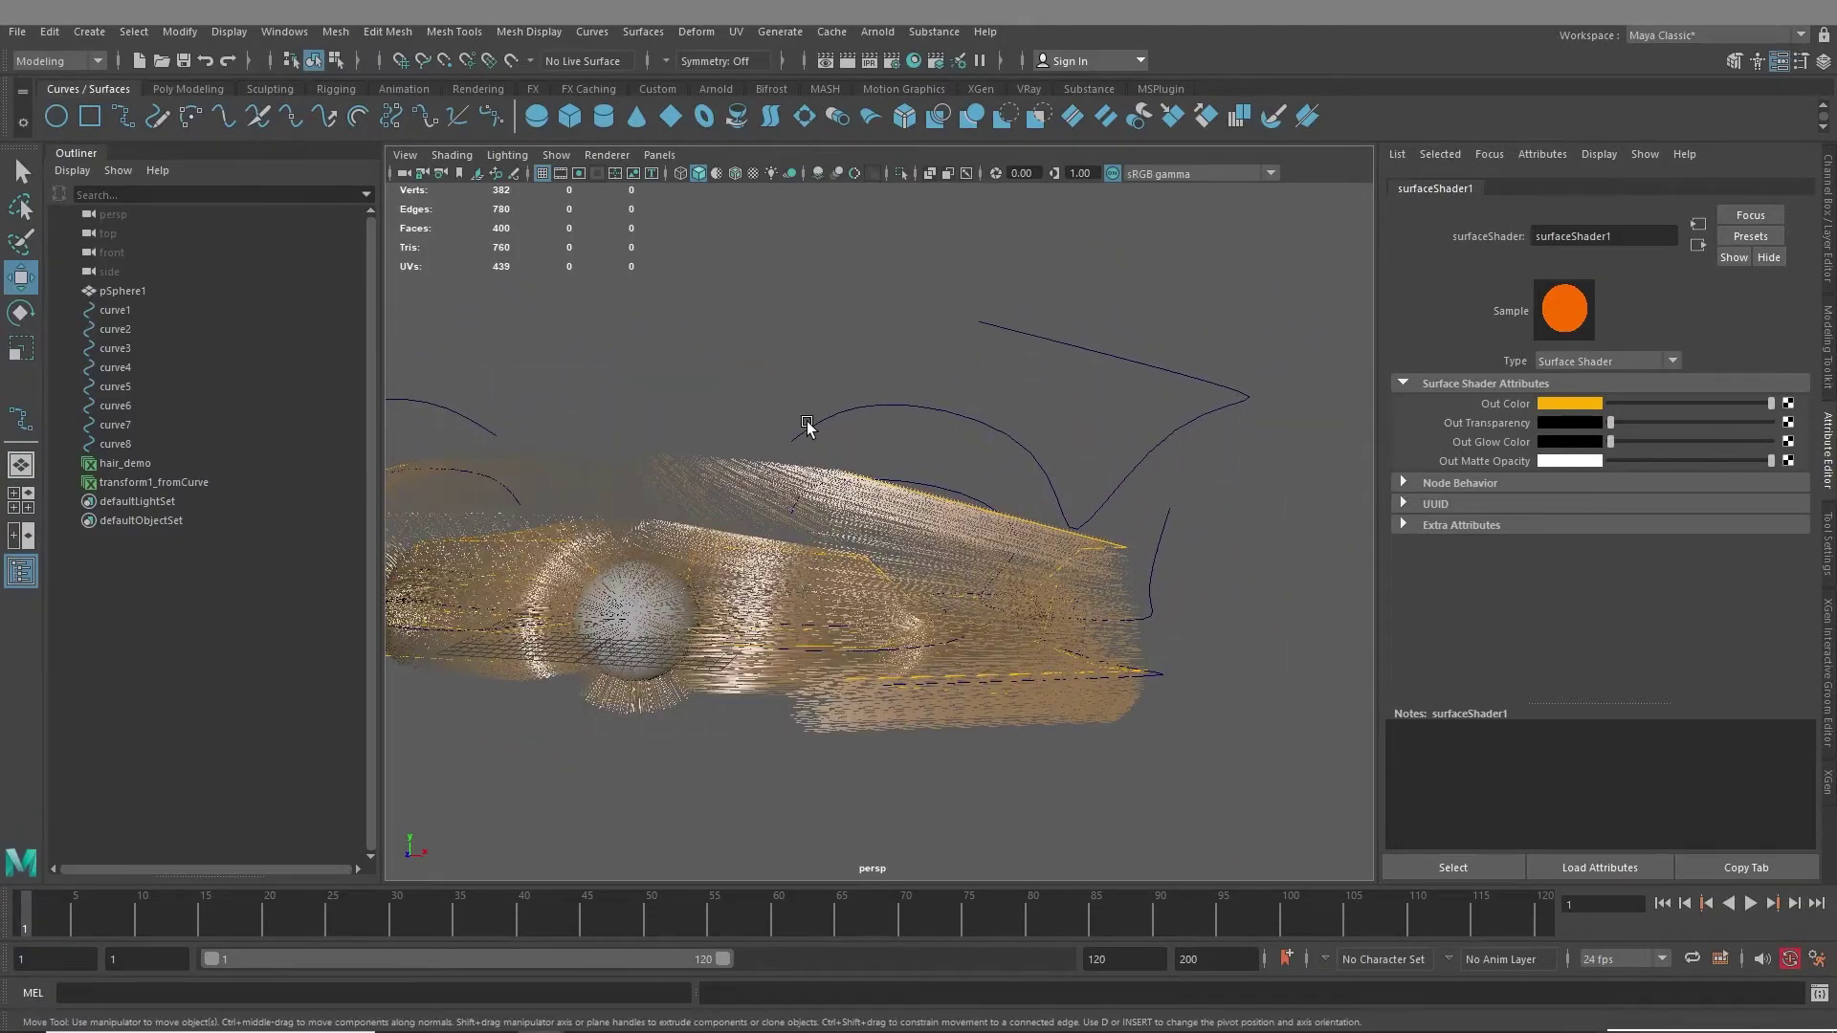
{"action": "left_click_drag", "start_coordinate": [837, 565], "coordinate": [904, 476], "text": "alt"}
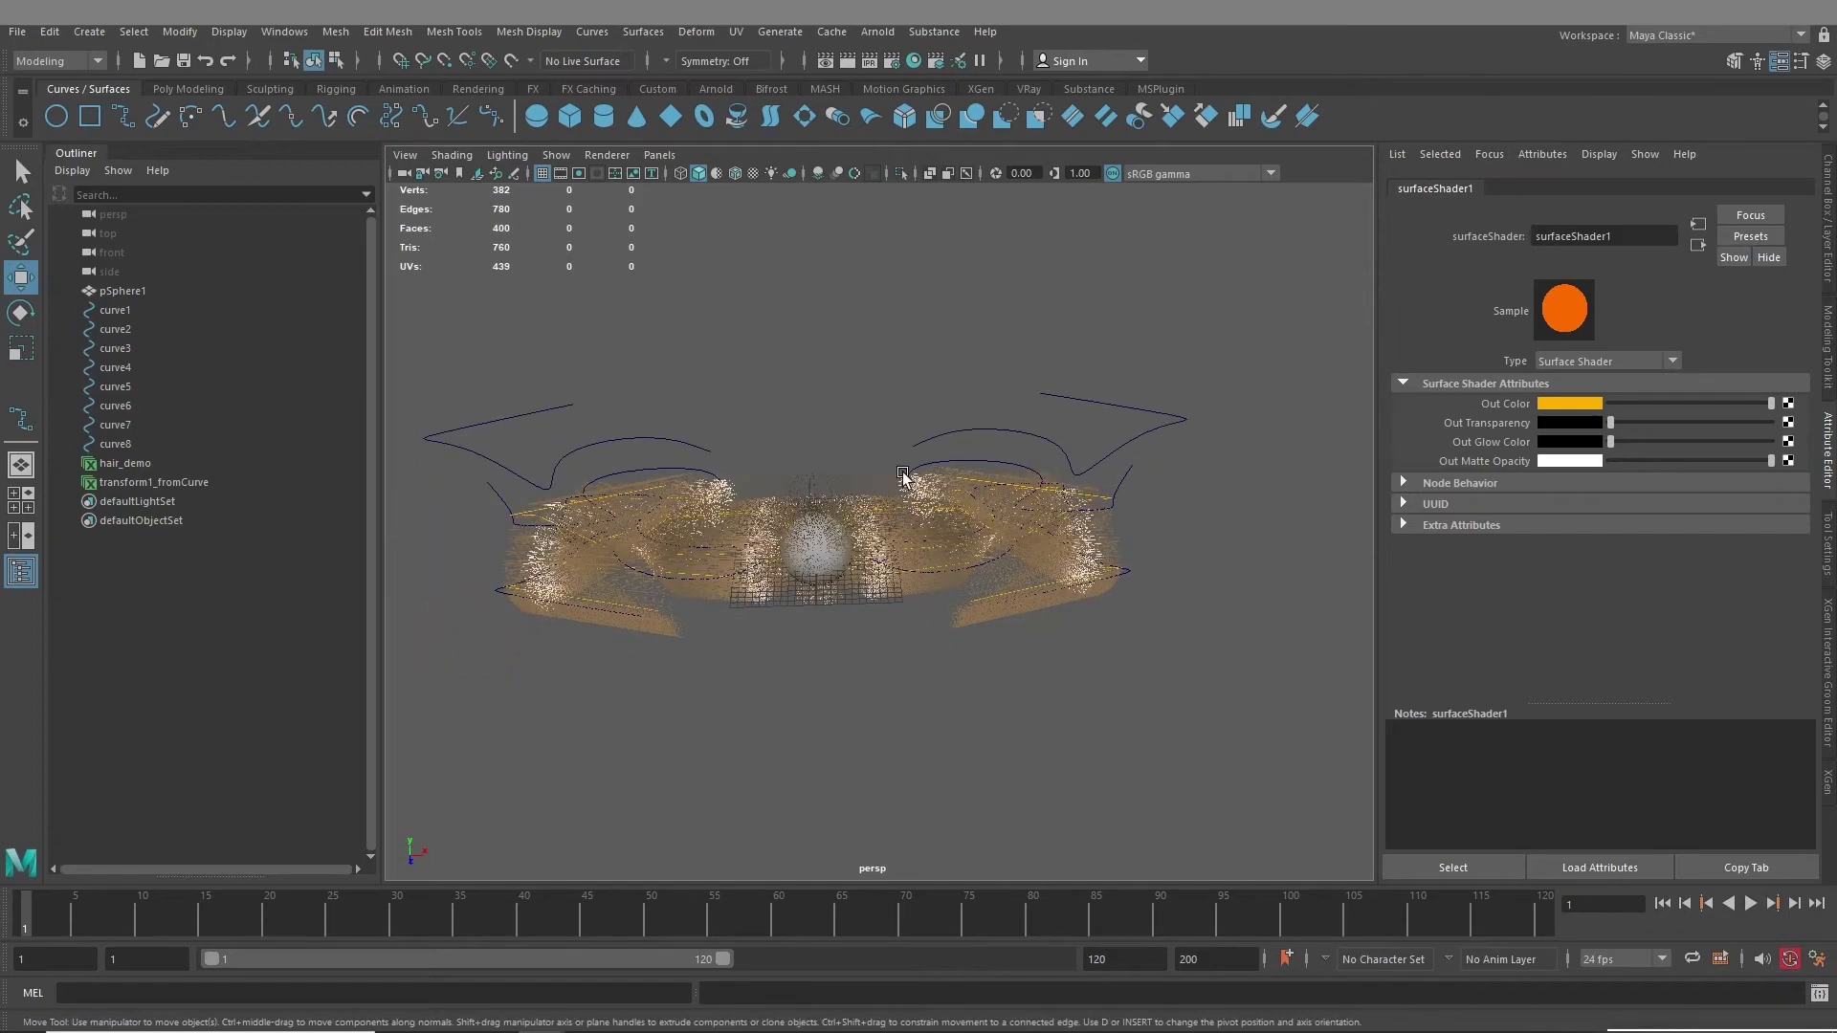
{"action": "left_click_drag", "start_coordinate": [864, 562], "coordinate": [873, 551], "text": "alt"}
{"action": "right_click_drag", "start_coordinate": [873, 551], "coordinate": [948, 584], "text": "alt"}
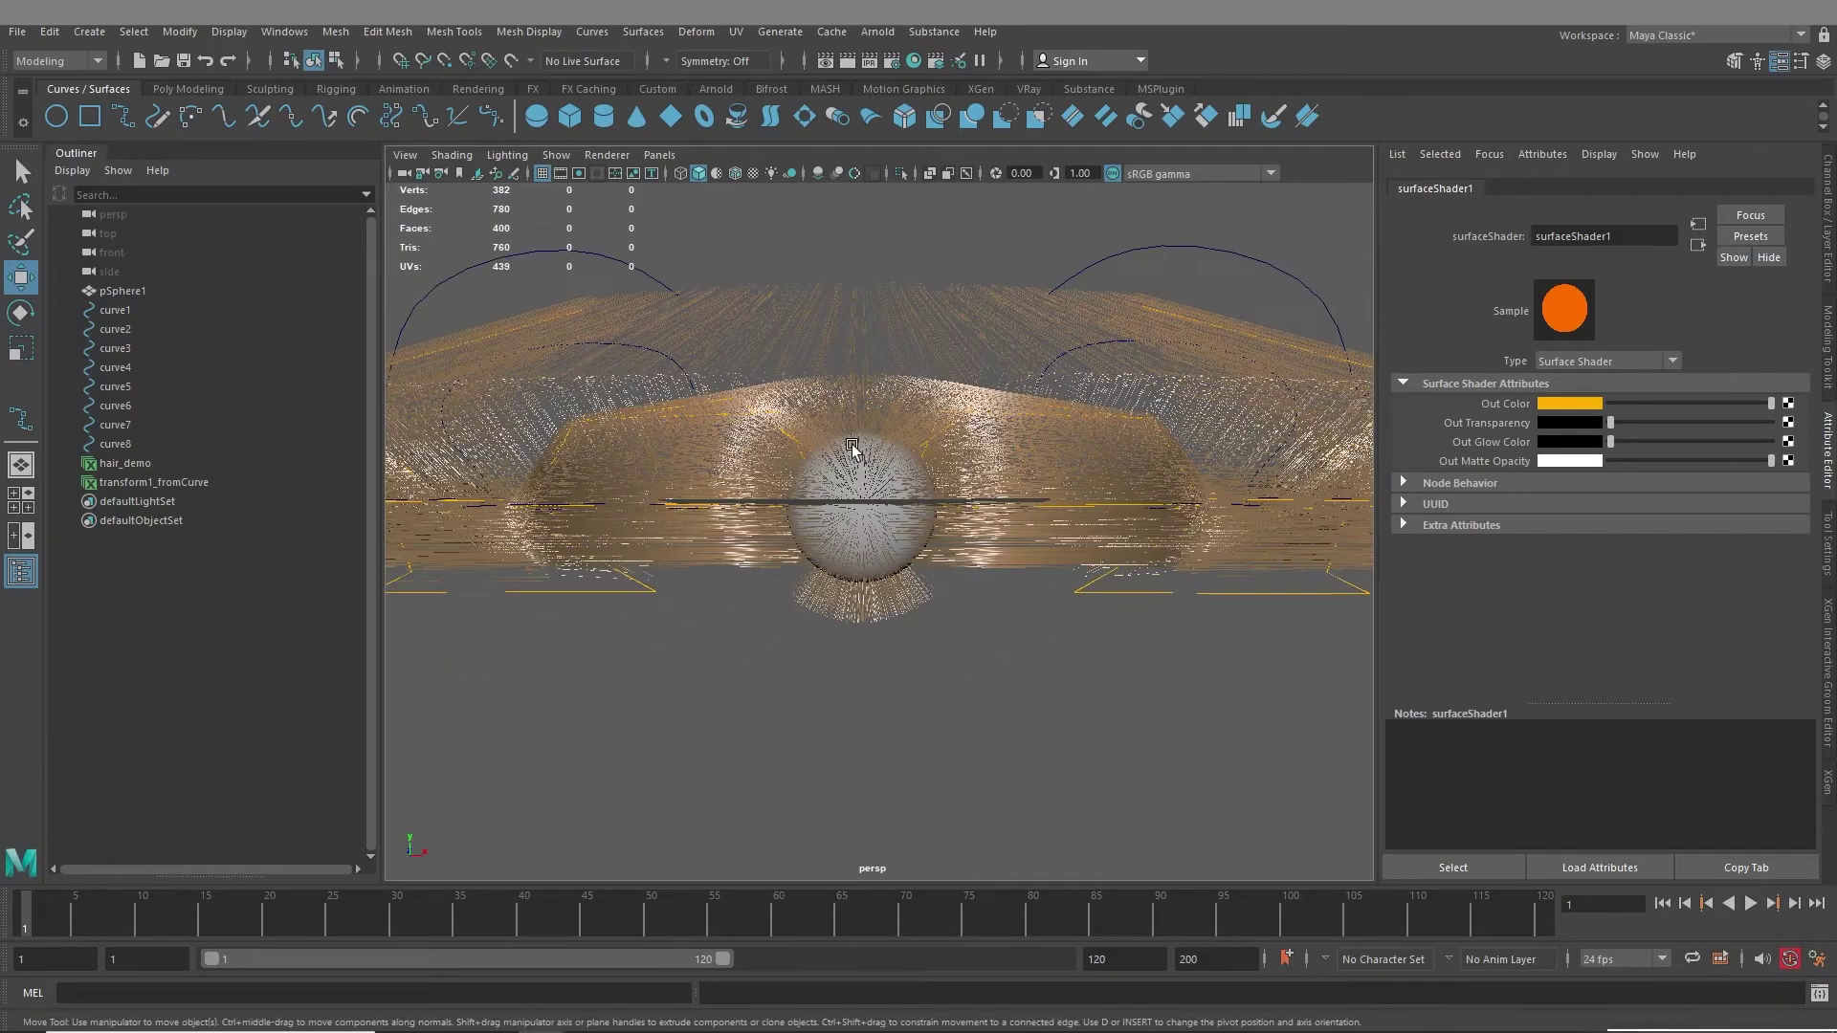
- Examine the guide-driven splines around the sphere from several angles and distances
{"action": "left_click_drag", "start_coordinate": [877, 504], "coordinate": [977, 575], "text": "alt"}
{"action": "right_click_drag", "start_coordinate": [1035, 568], "coordinate": [909, 488], "text": "alt"}
{"action": "left_click_drag", "start_coordinate": [909, 488], "coordinate": [1115, 418], "text": "alt"}
{"action": "middle_click_drag", "start_coordinate": [1114, 417], "coordinate": [1016, 436], "text": "alt"}
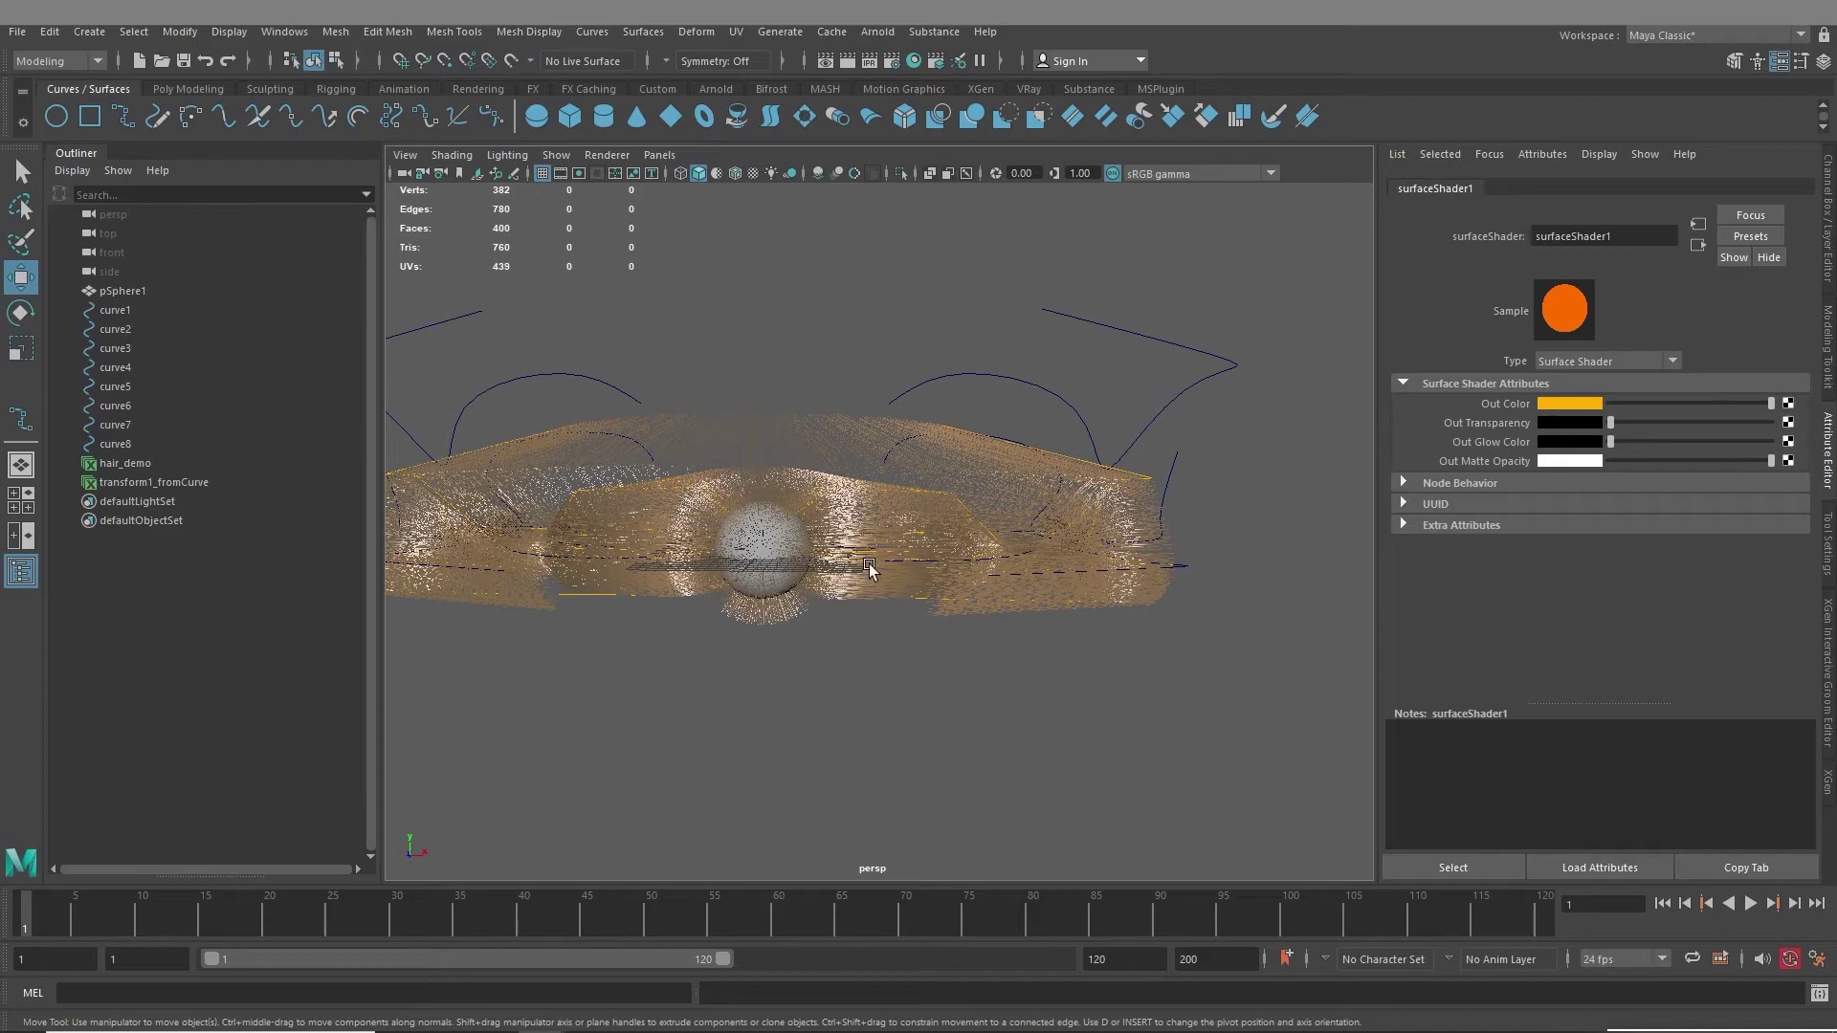
{"action": "middle_click_drag", "start_coordinate": [740, 623], "coordinate": [961, 593], "text": "alt"}
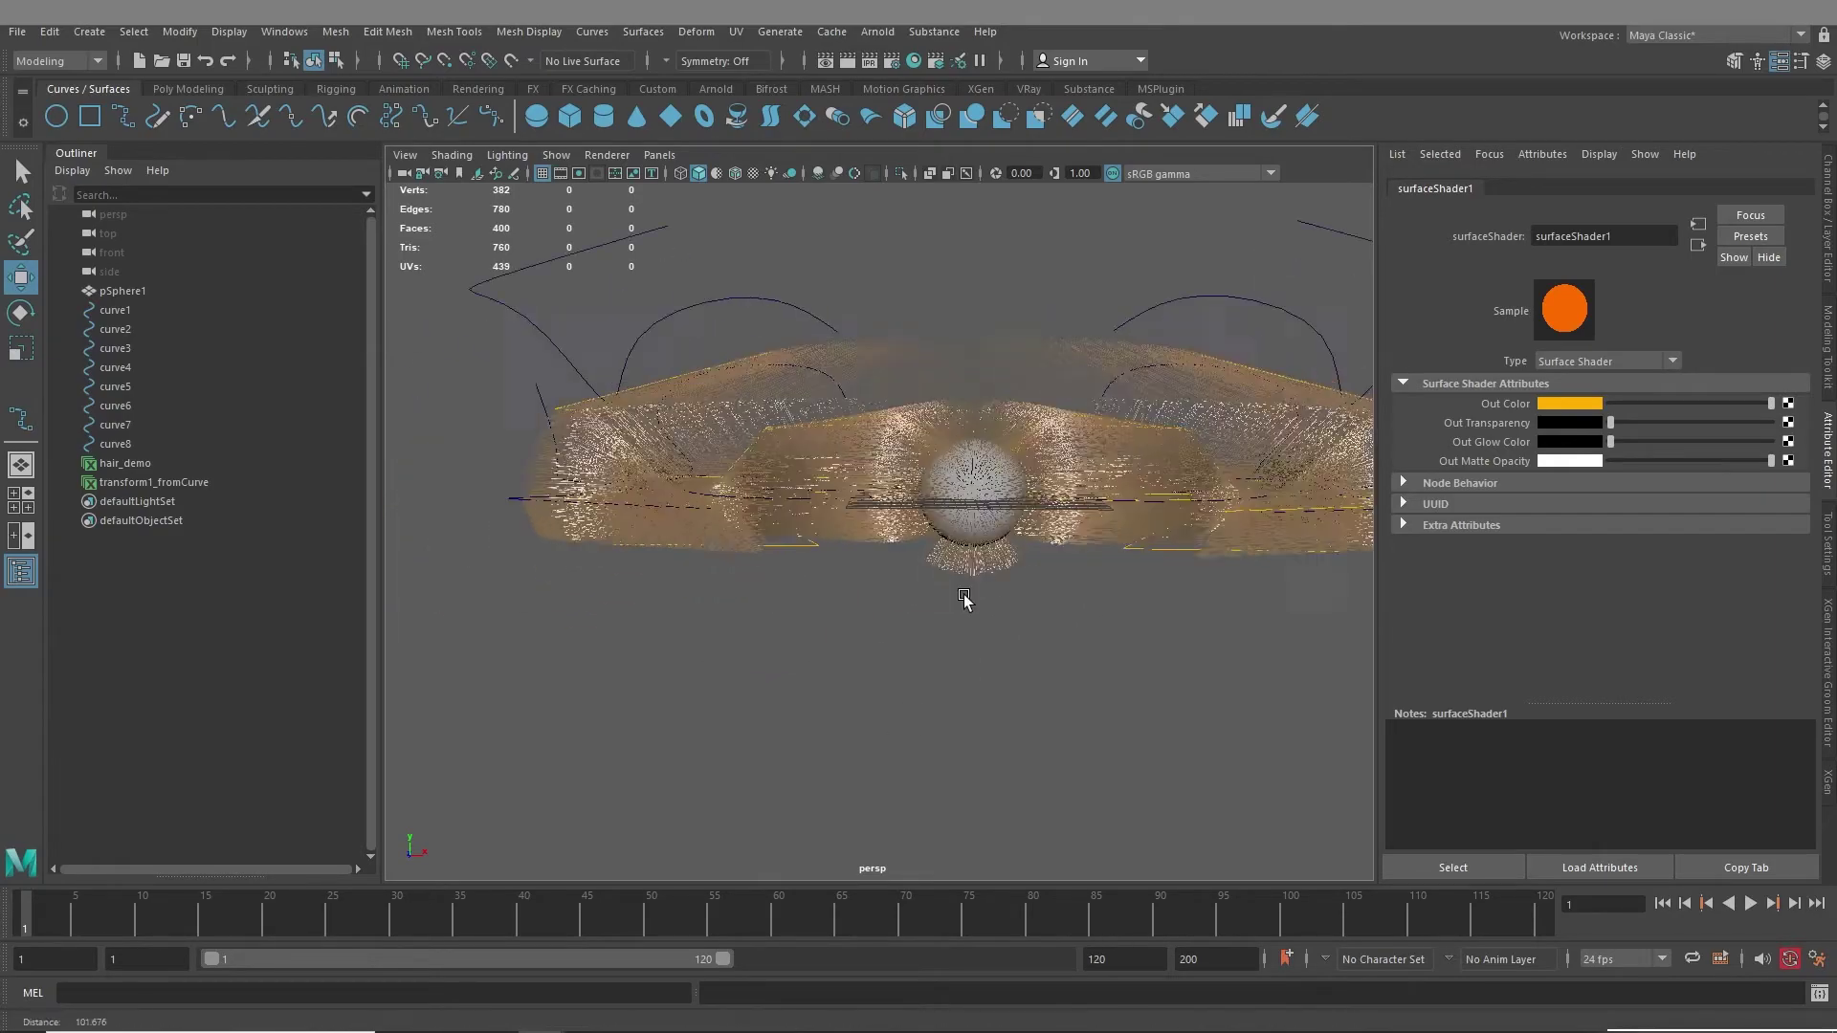
{"action": "right_click_drag", "start_coordinate": [827, 388], "coordinate": [904, 392], "text": "alt"}
{"action": "left_click_drag", "start_coordinate": [904, 392], "coordinate": [909, 419], "text": "alt"}
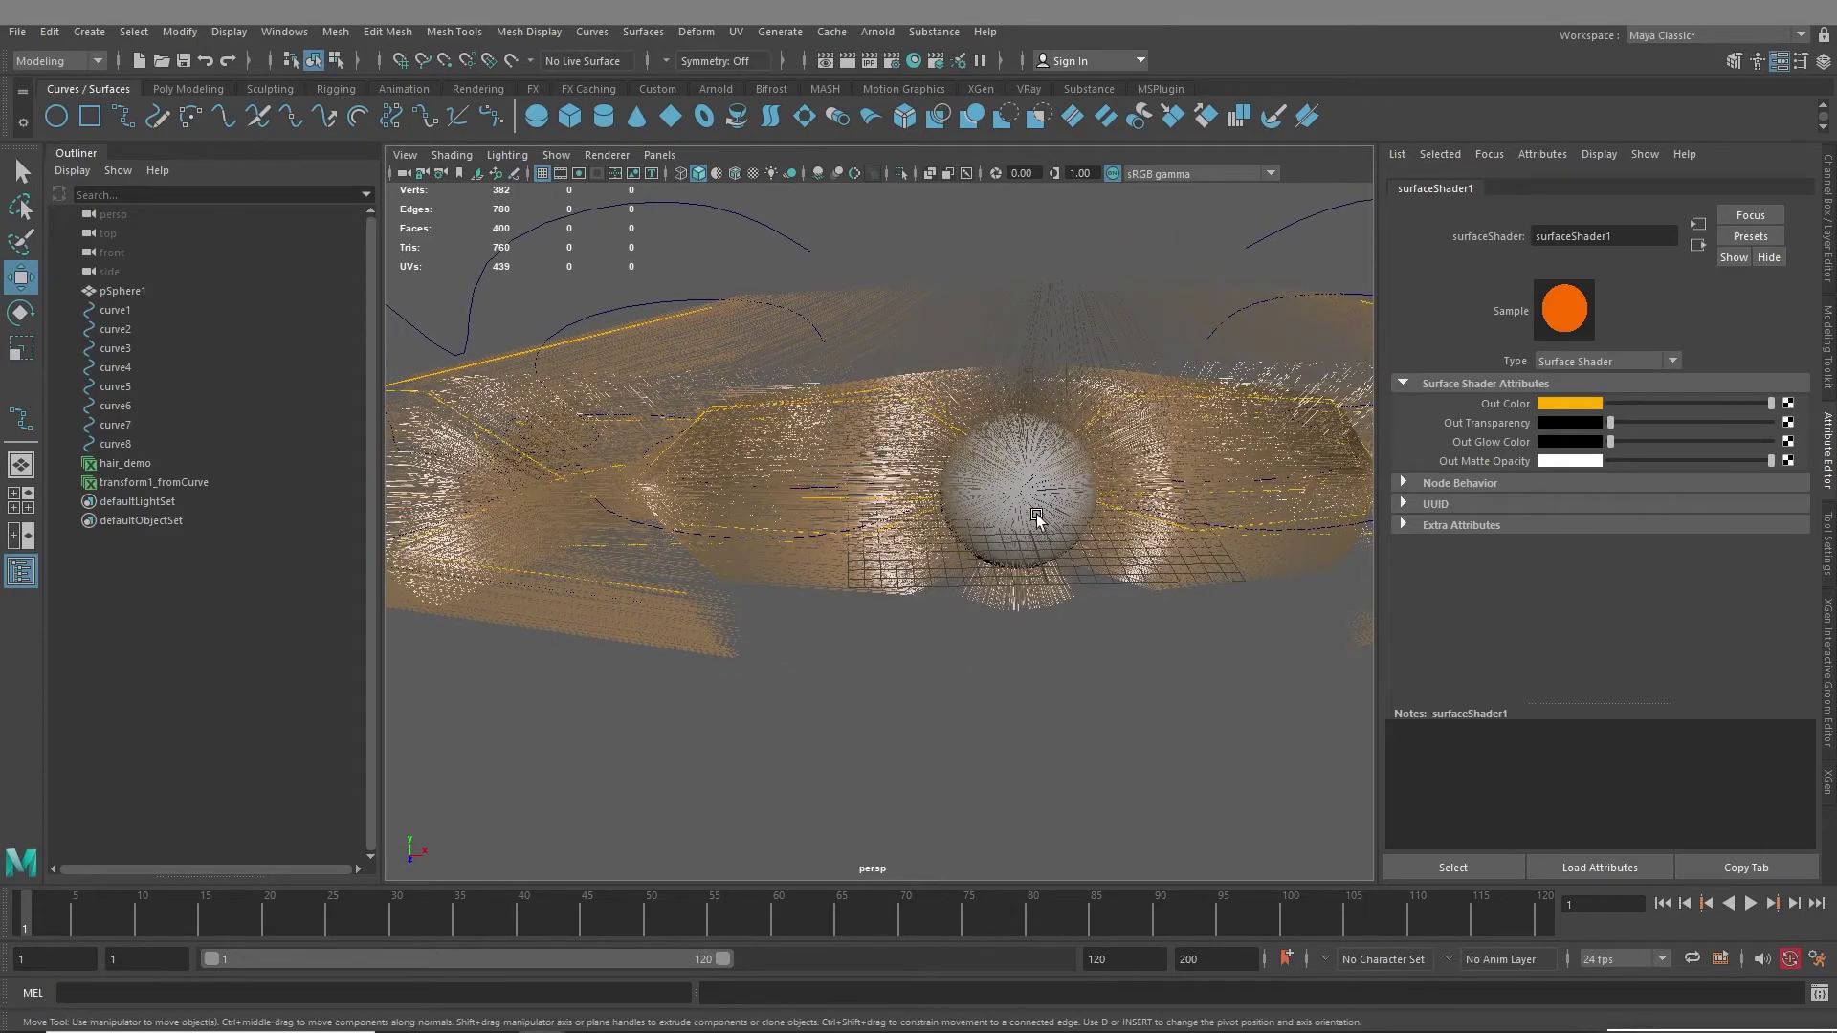
{"action": "left_click_drag", "start_coordinate": [1037, 521], "coordinate": [1005, 571], "text": "alt"}
{"action": "left_click_drag", "start_coordinate": [1168, 390], "coordinate": [1082, 469], "text": "alt"}
{"action": "left_click_drag", "start_coordinate": [799, 364], "coordinate": [808, 489], "text": "alt"}
- Make the sphere the live surface and try sliding the first CV of curve4 onto it
{"action": "left_click", "coordinate": [810, 493]}
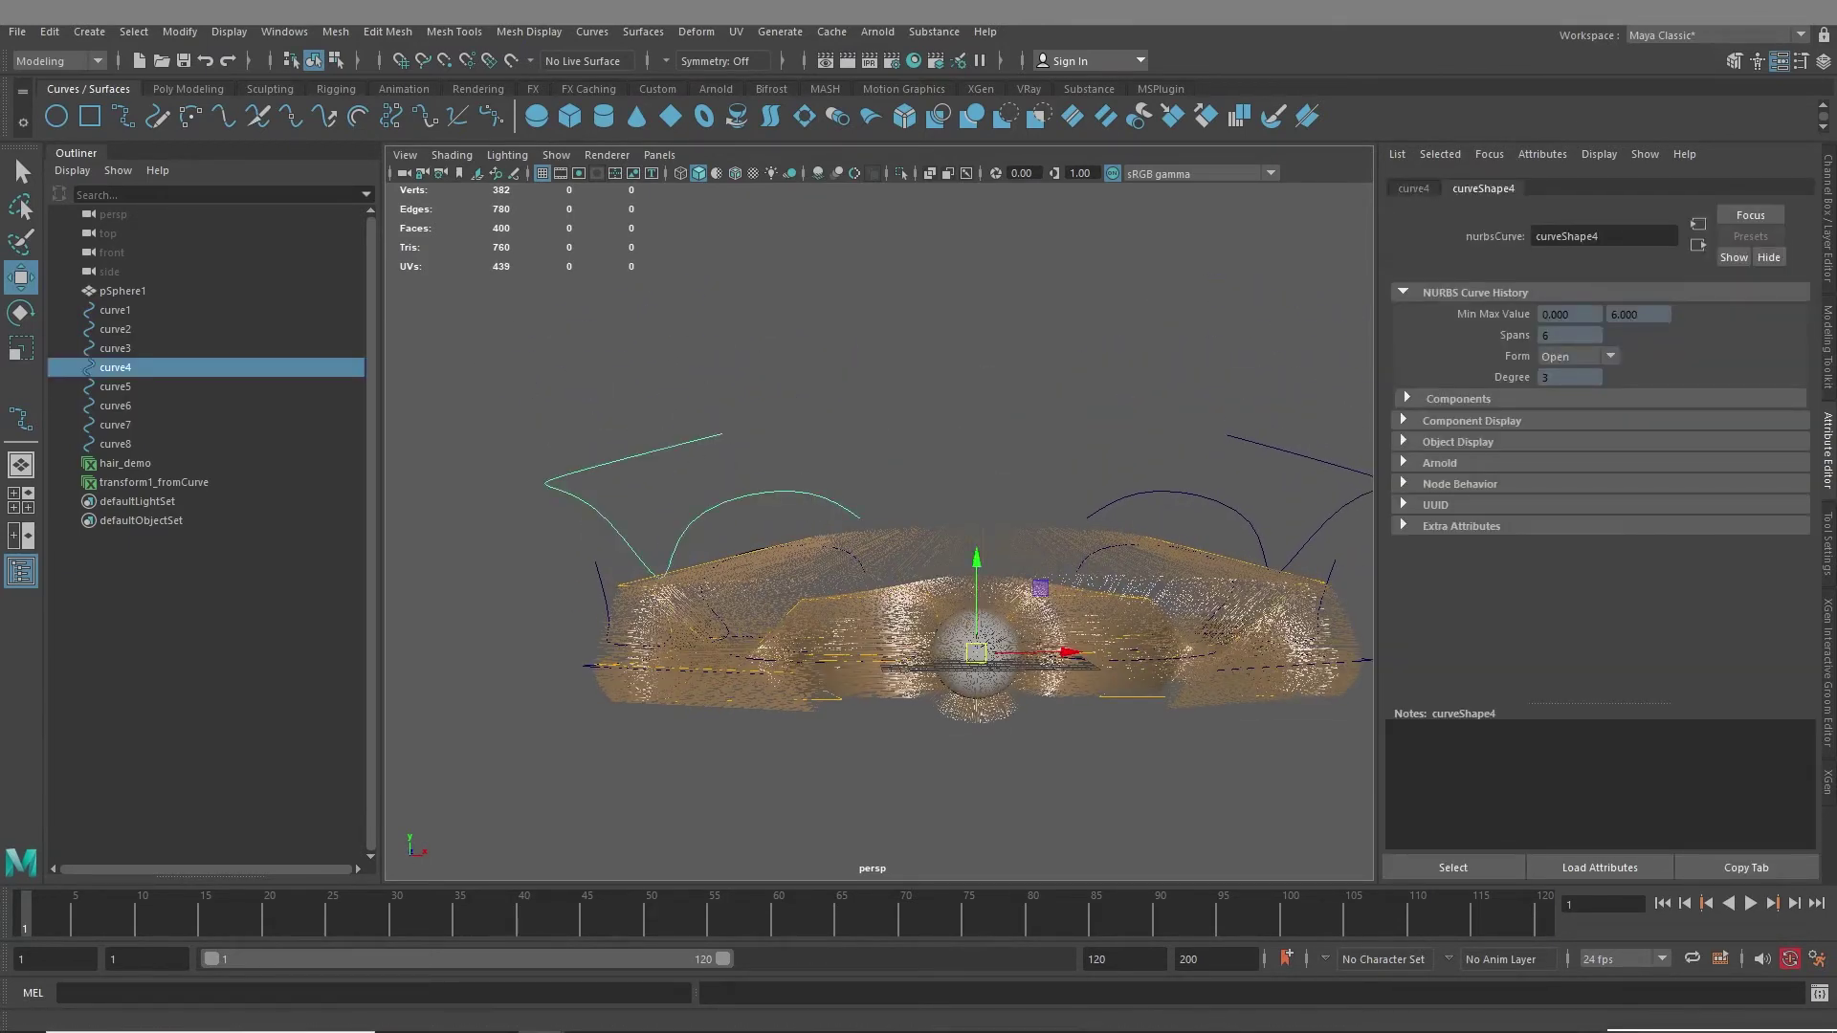
{"action": "left_click", "coordinate": [90, 33]}
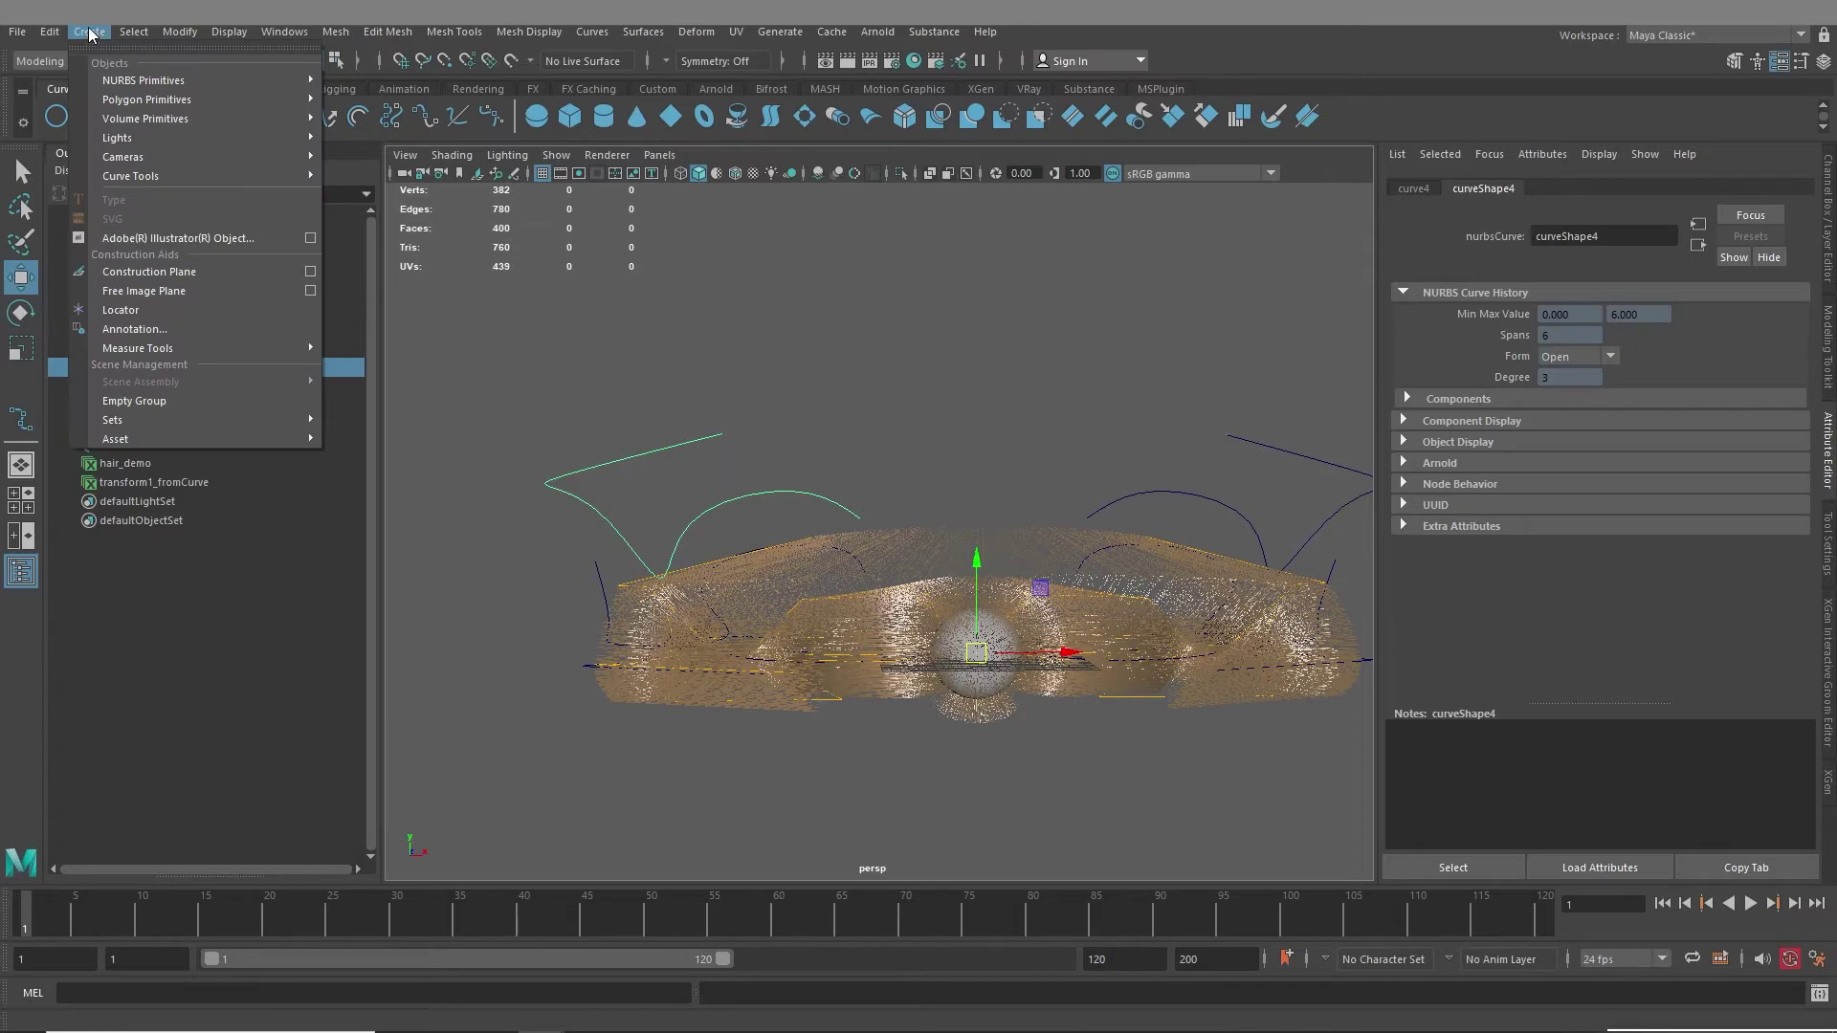
{"action": "mouse_move", "coordinate": [134, 32]}
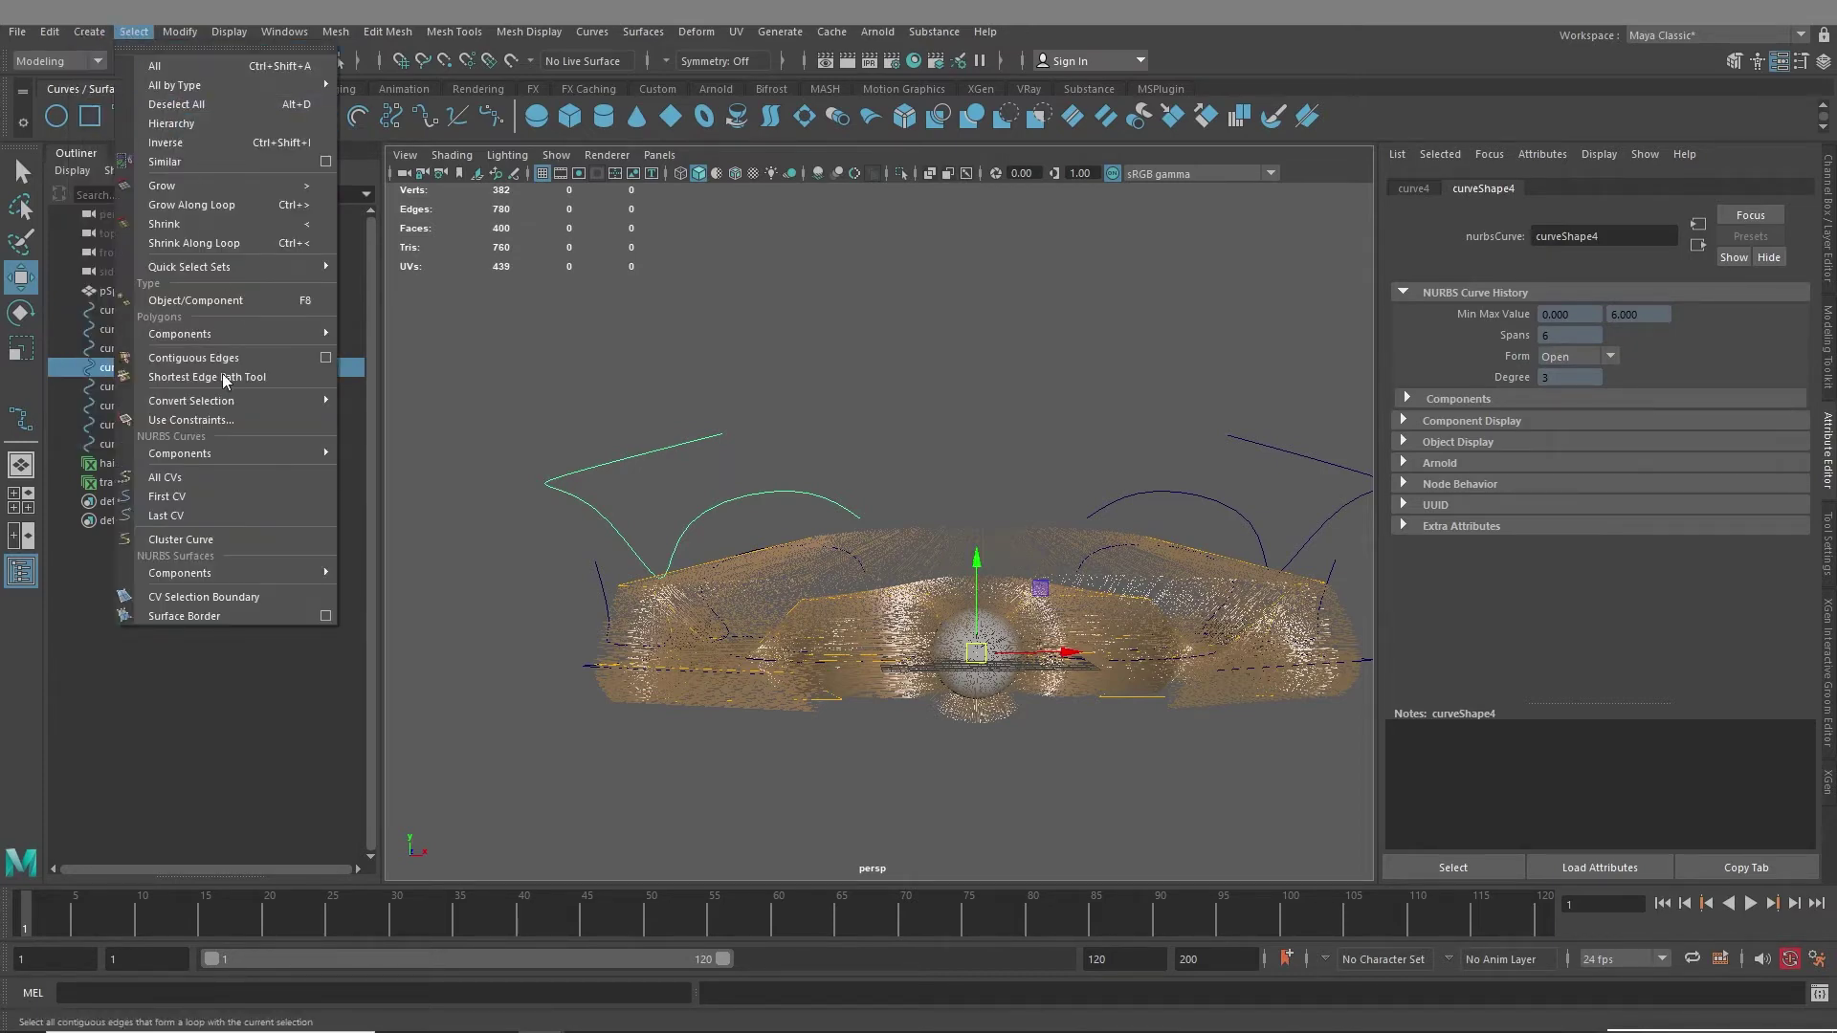
{"action": "left_click", "coordinate": [221, 516]}
{"action": "middle_click_drag", "start_coordinate": [1045, 639], "coordinate": [1017, 571], "text": "alt"}
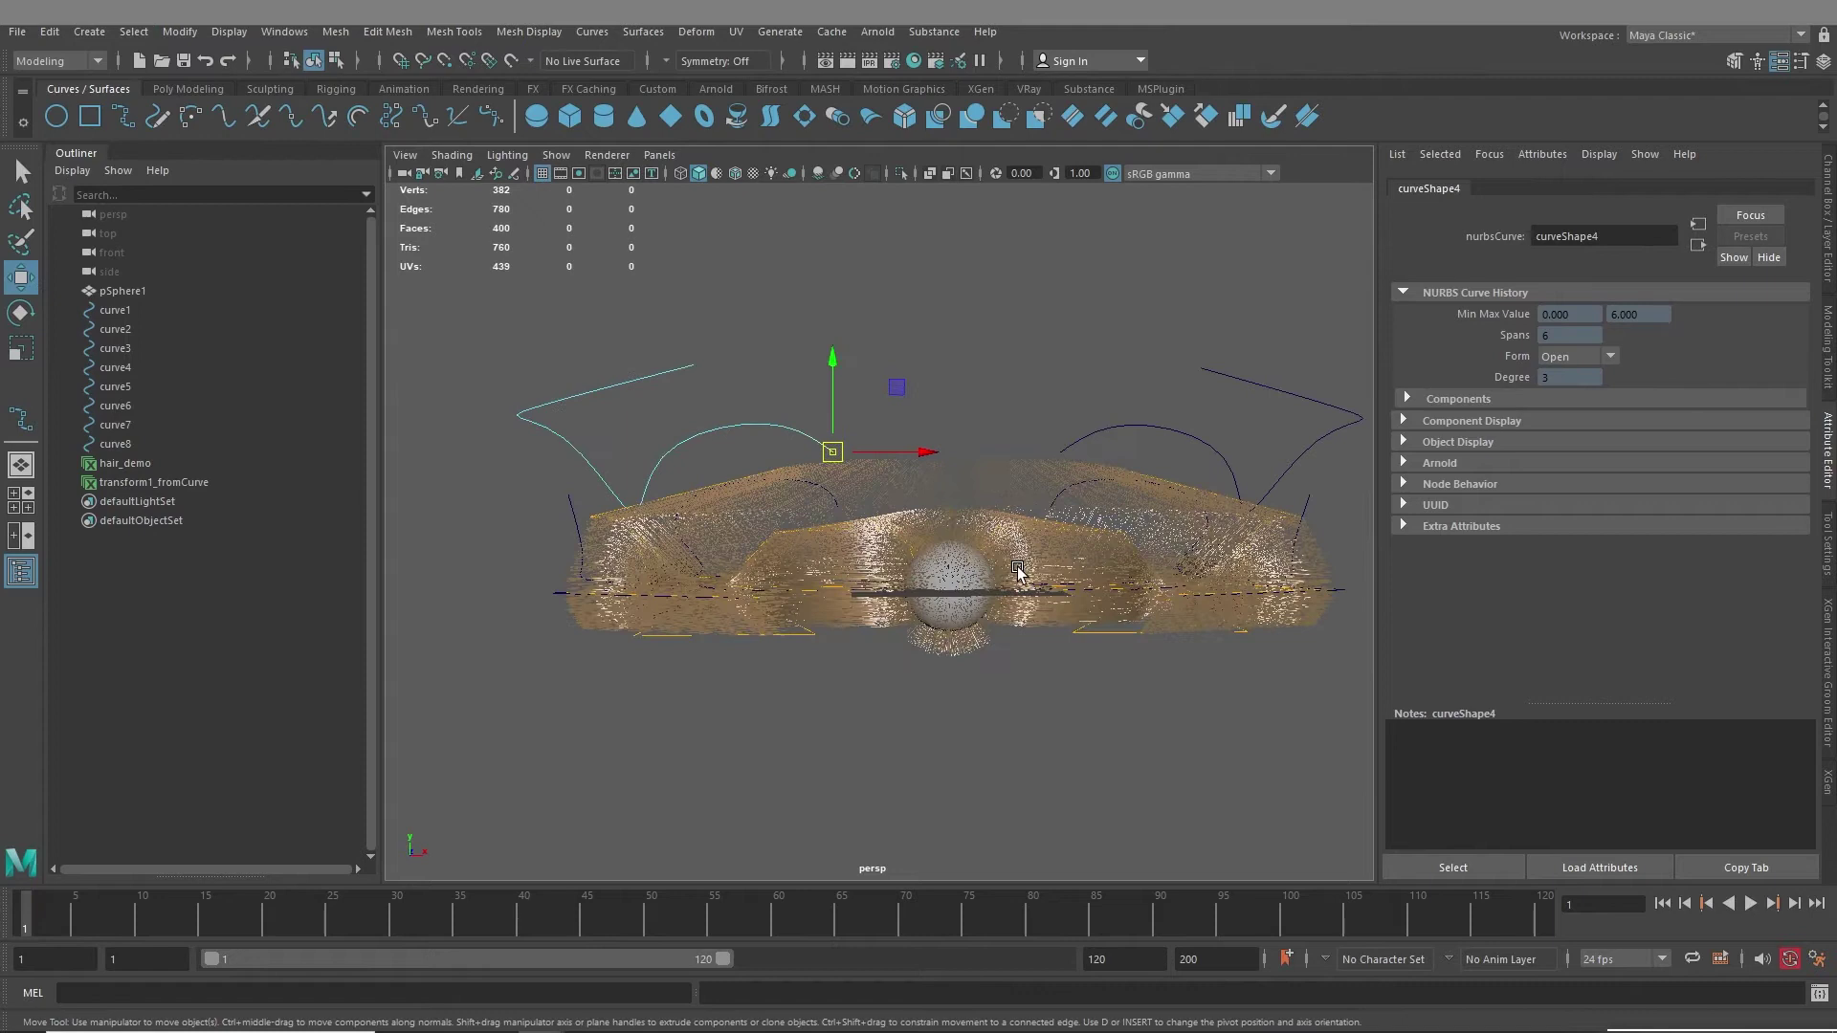
{"action": "left_click", "coordinate": [960, 593]}
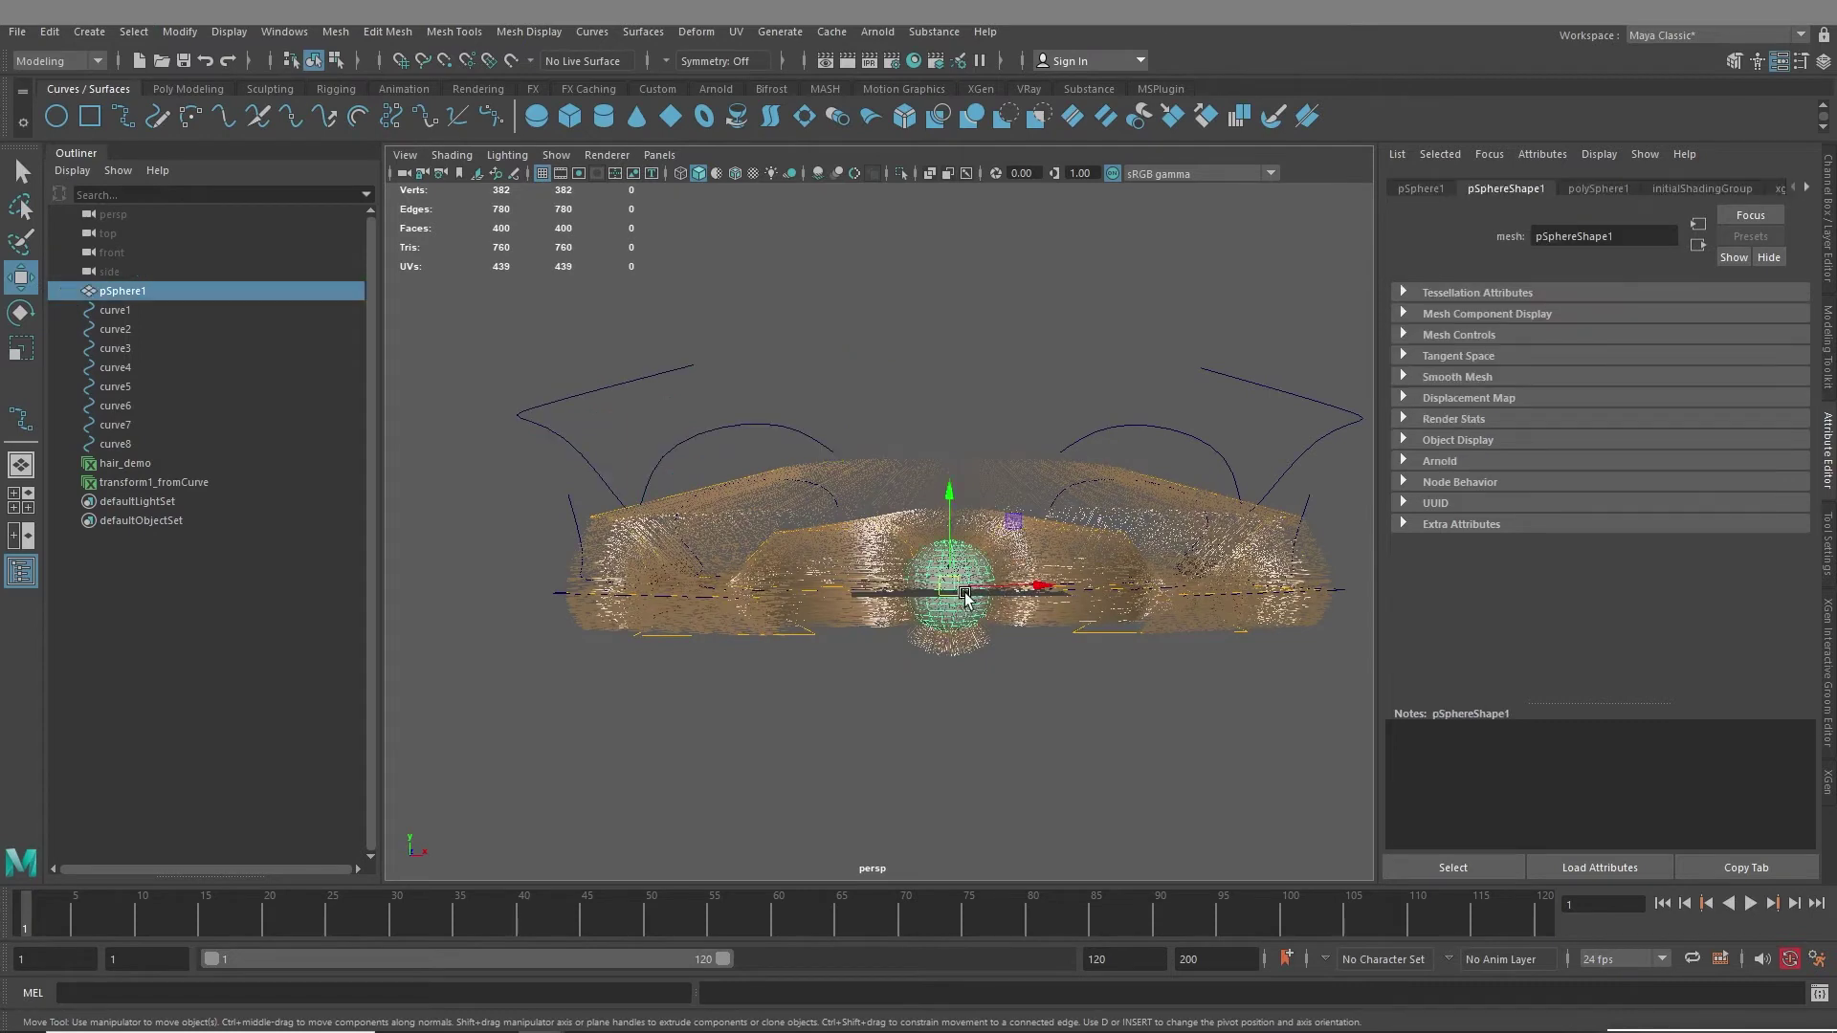
{"action": "left_click", "coordinate": [513, 61]}
{"action": "left_click", "coordinate": [788, 435]}
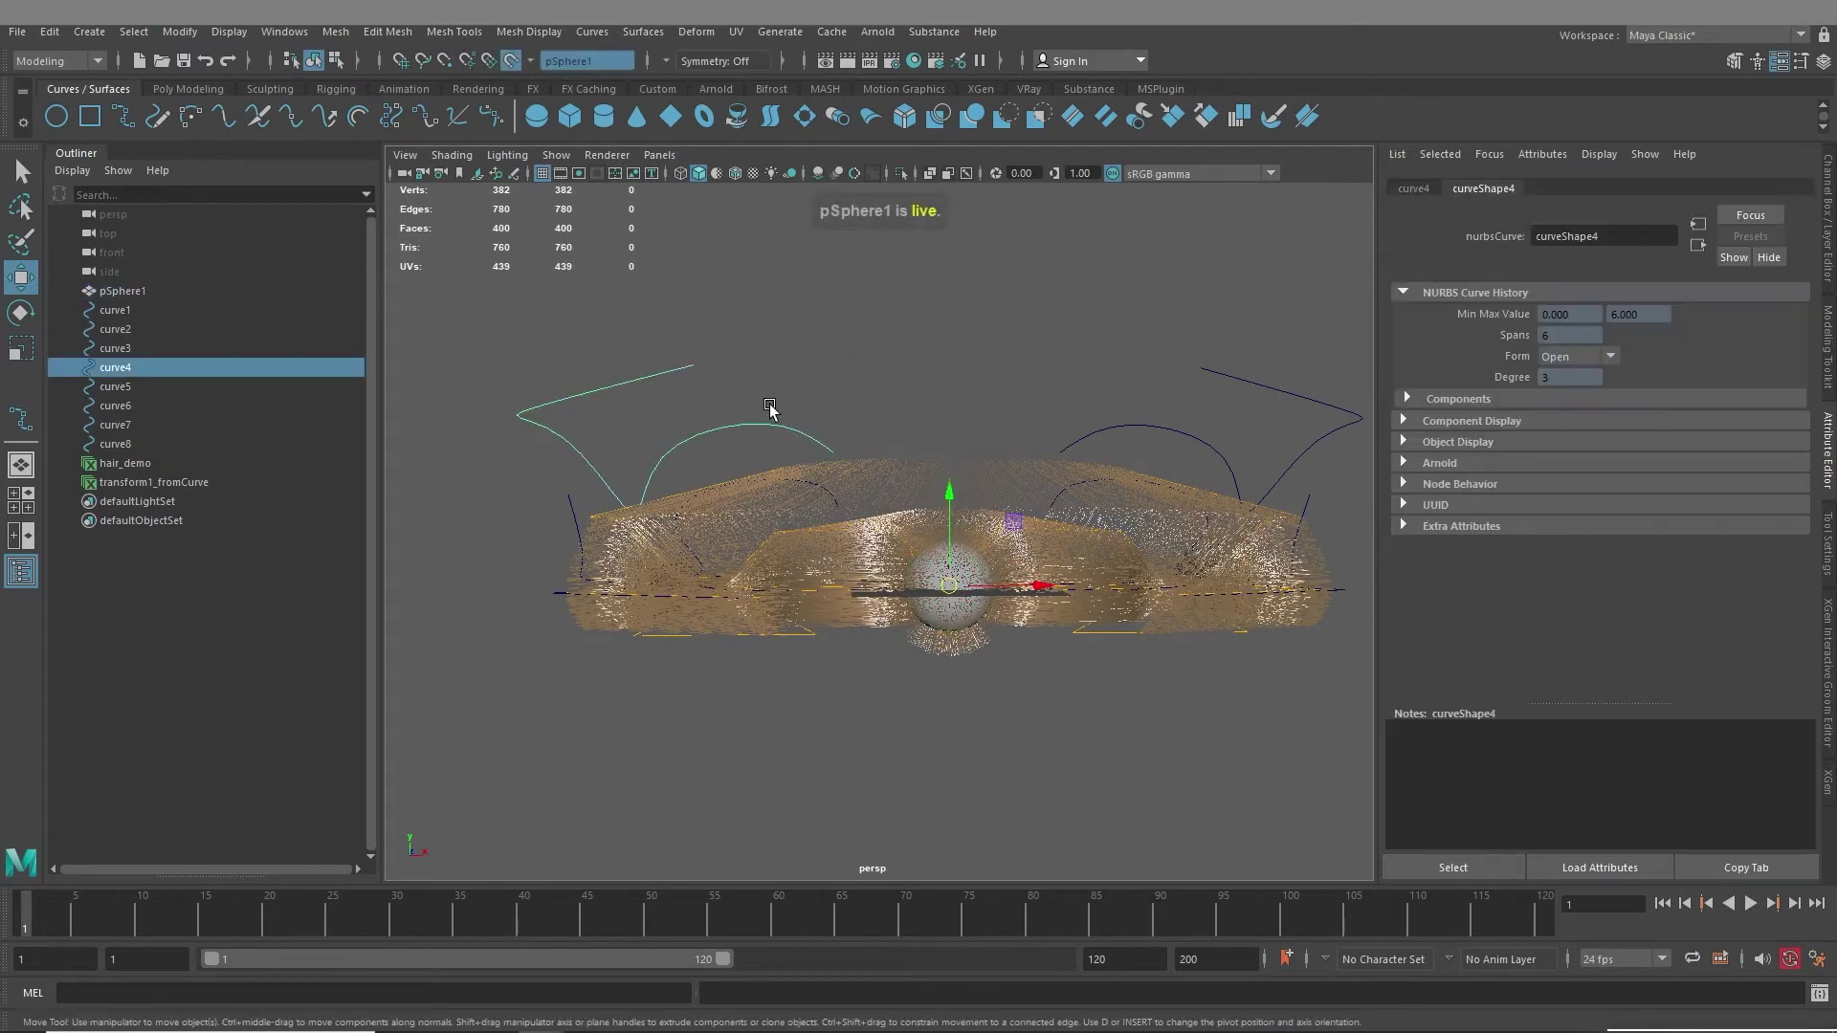
{"action": "left_click", "coordinate": [134, 31]}
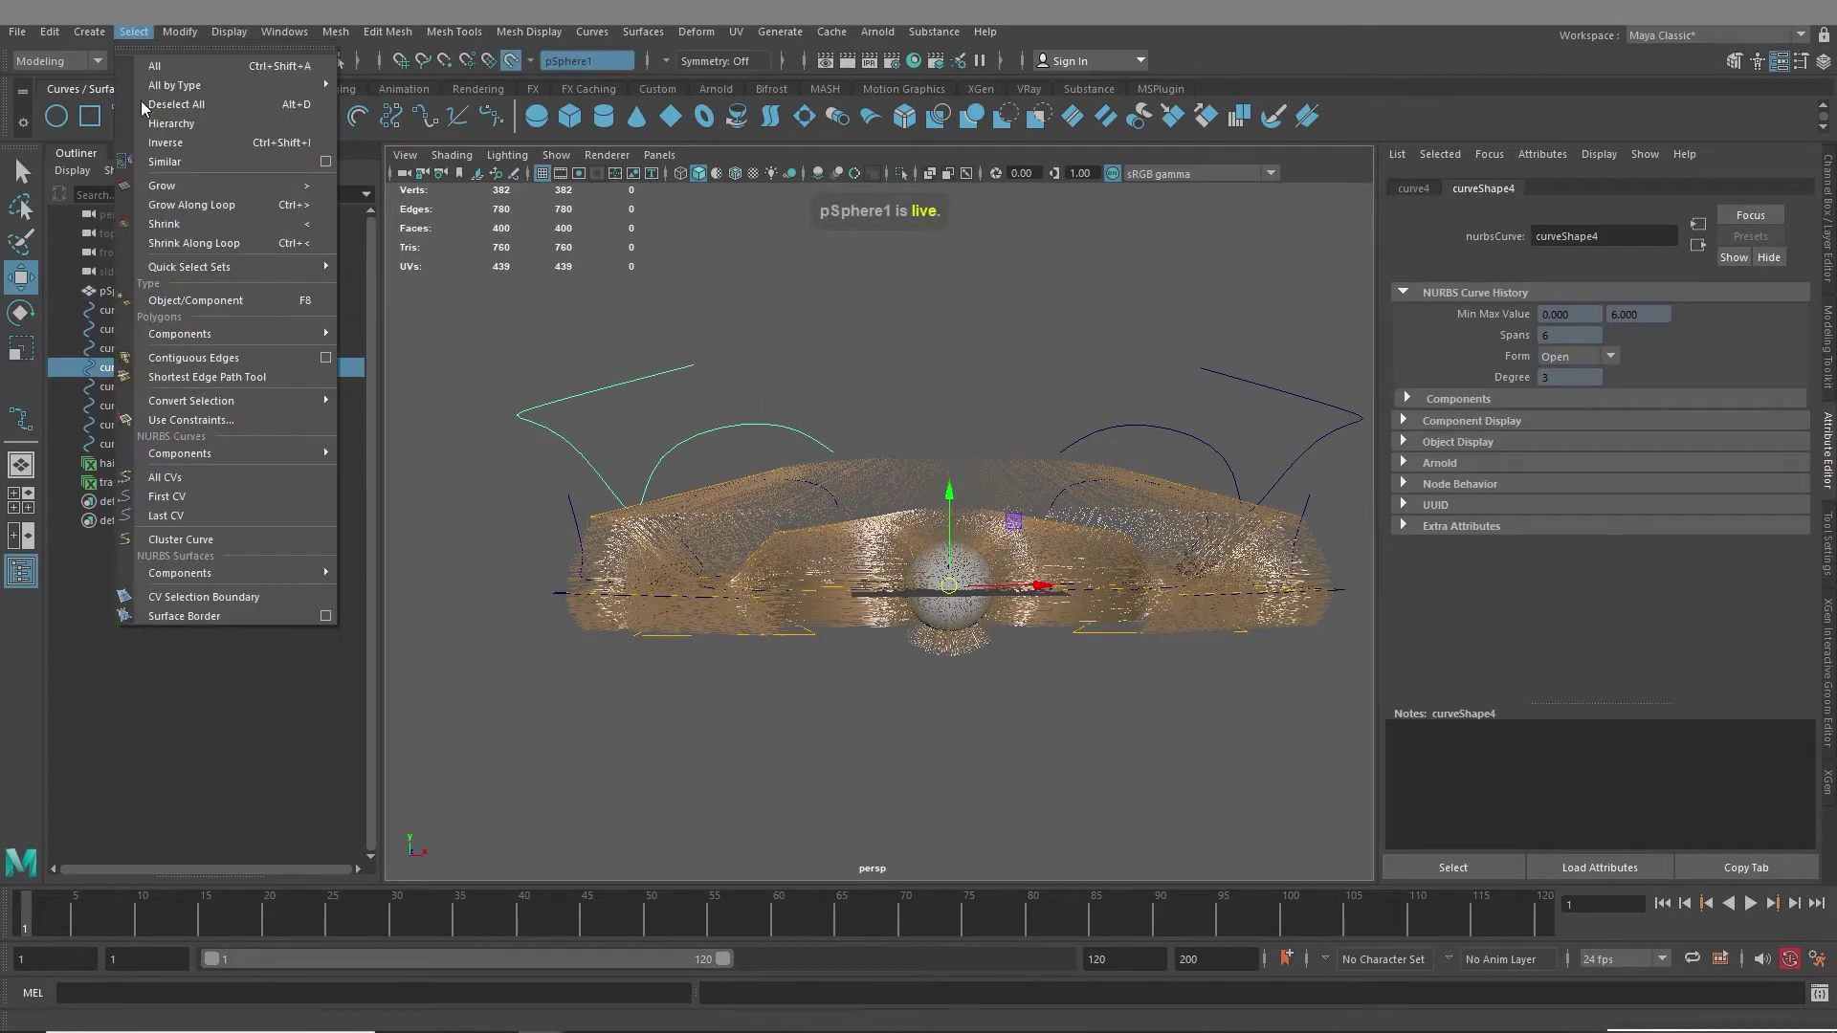
{"action": "left_click", "coordinate": [203, 491]}
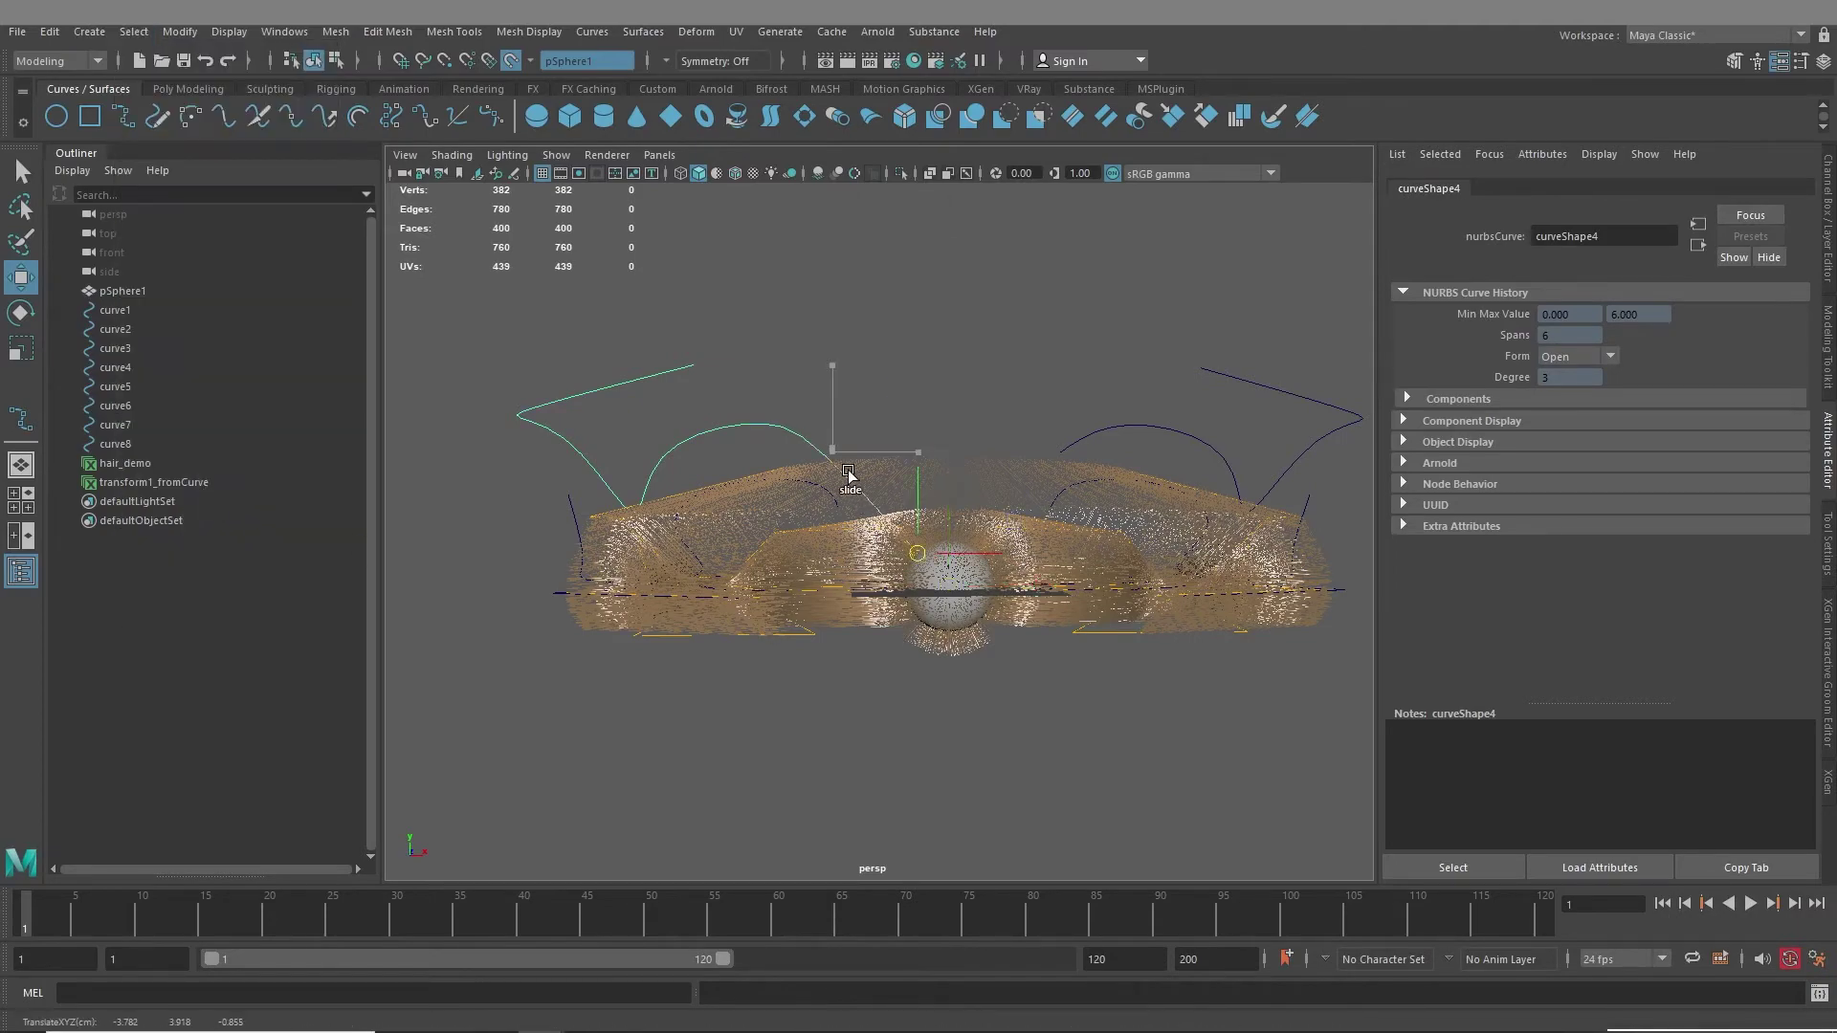
{"action": "left_click_drag", "start_coordinate": [841, 469], "coordinate": [1012, 603], "text": "alt"}
- Delete curve1 through curve8 and the transform1_fromCurve description, and disable the sphere as live surface
{"action": "left_click_drag", "start_coordinate": [123, 314], "coordinate": [115, 444]}
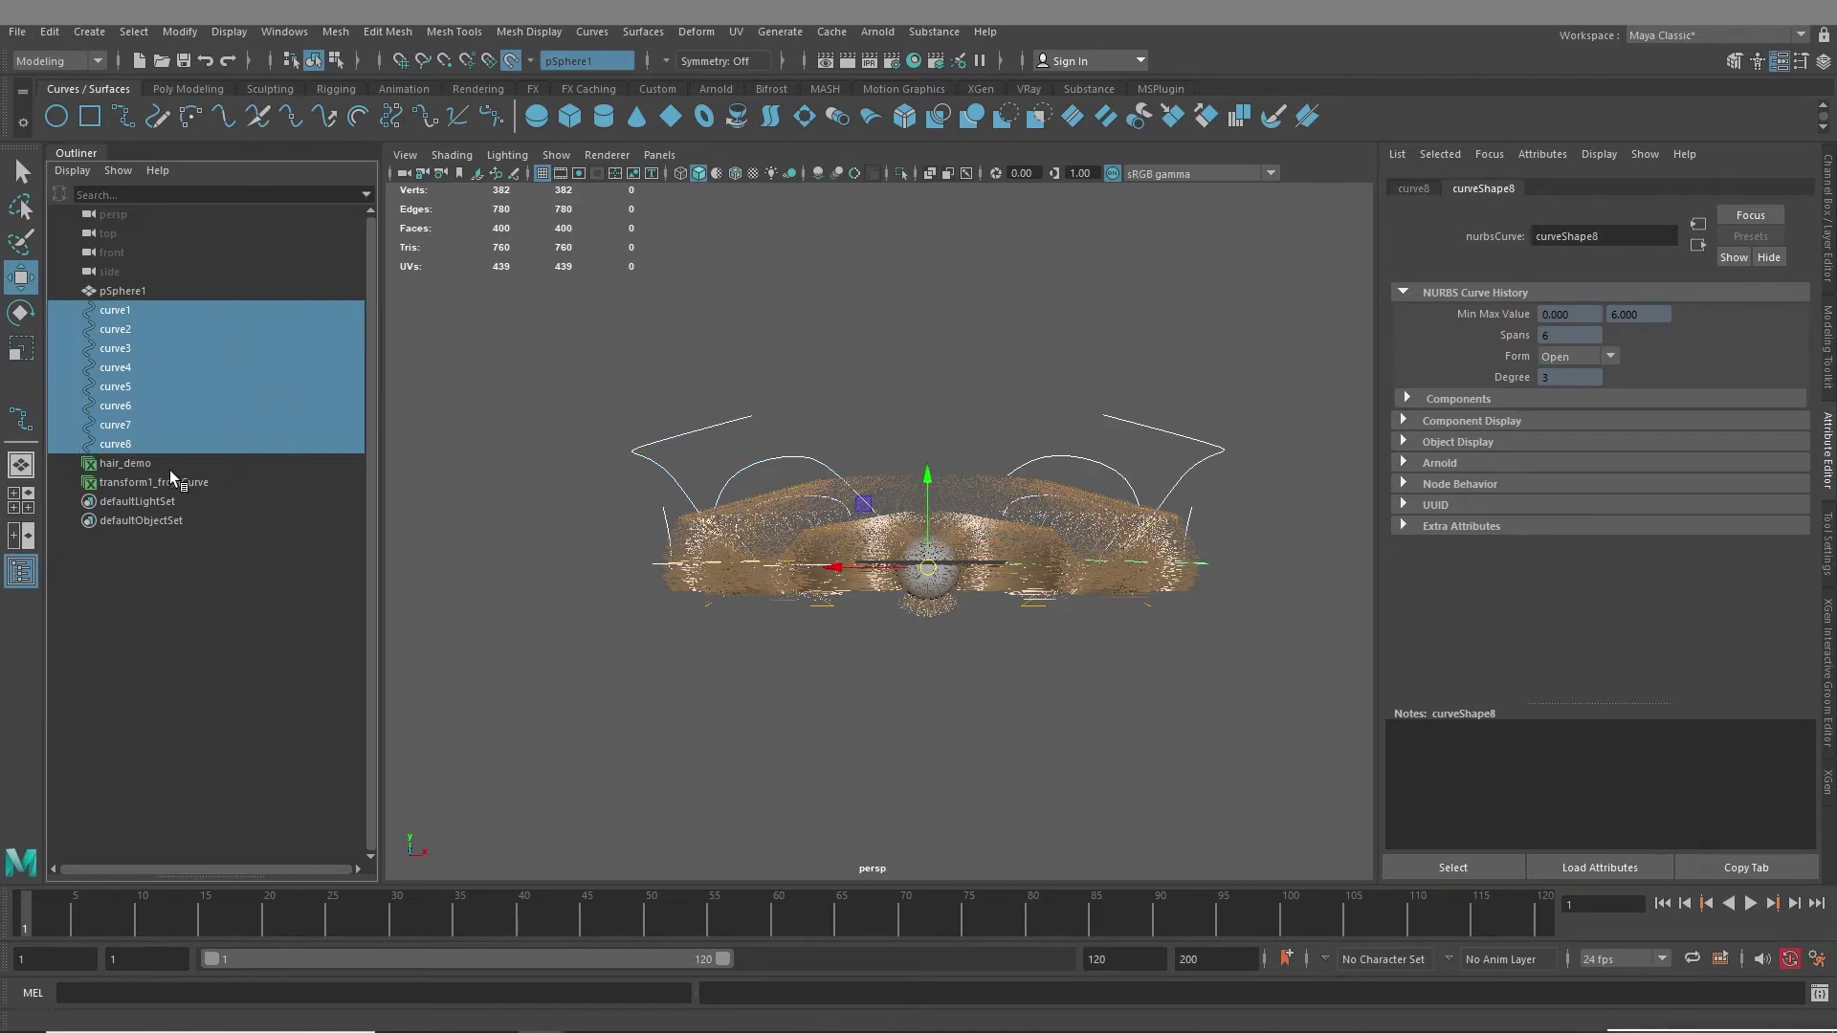
{"action": "left_click", "coordinate": [164, 479]}
{"action": "left_click_drag", "start_coordinate": [128, 312], "coordinate": [122, 439]}
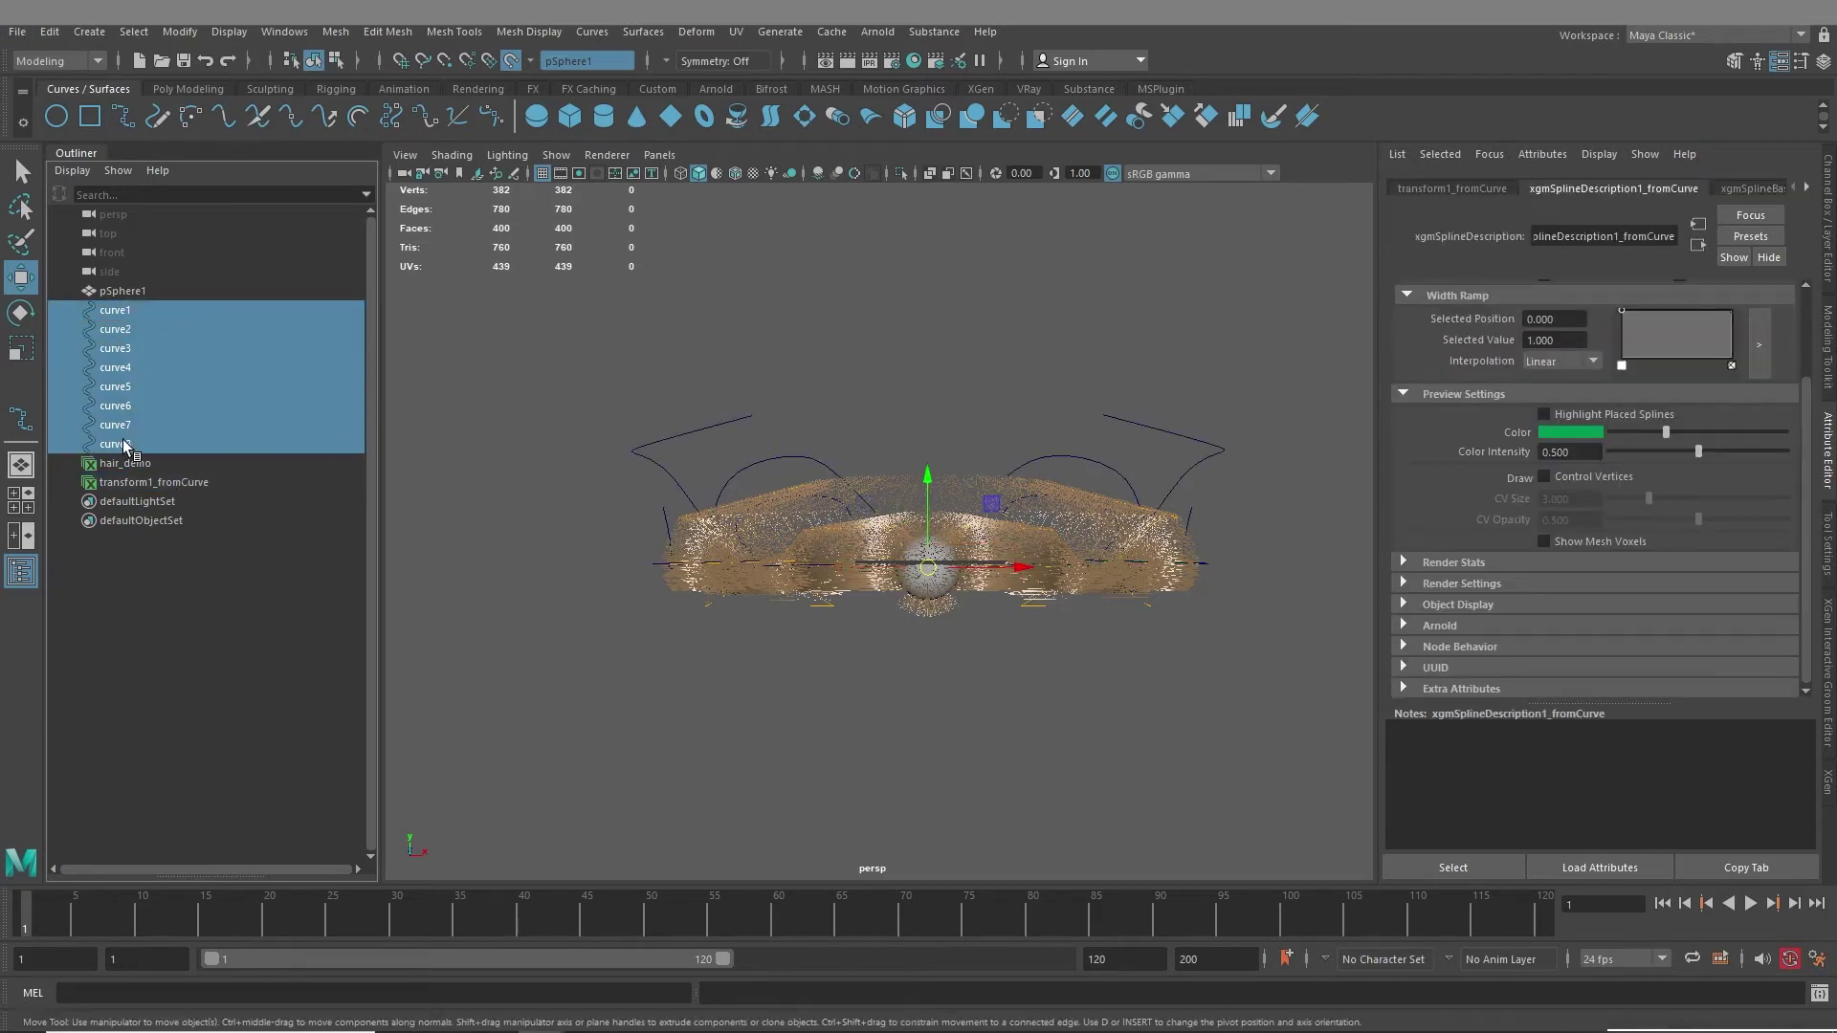
{"action": "key", "text": "Delete"}
{"action": "left_click", "coordinate": [130, 329]}
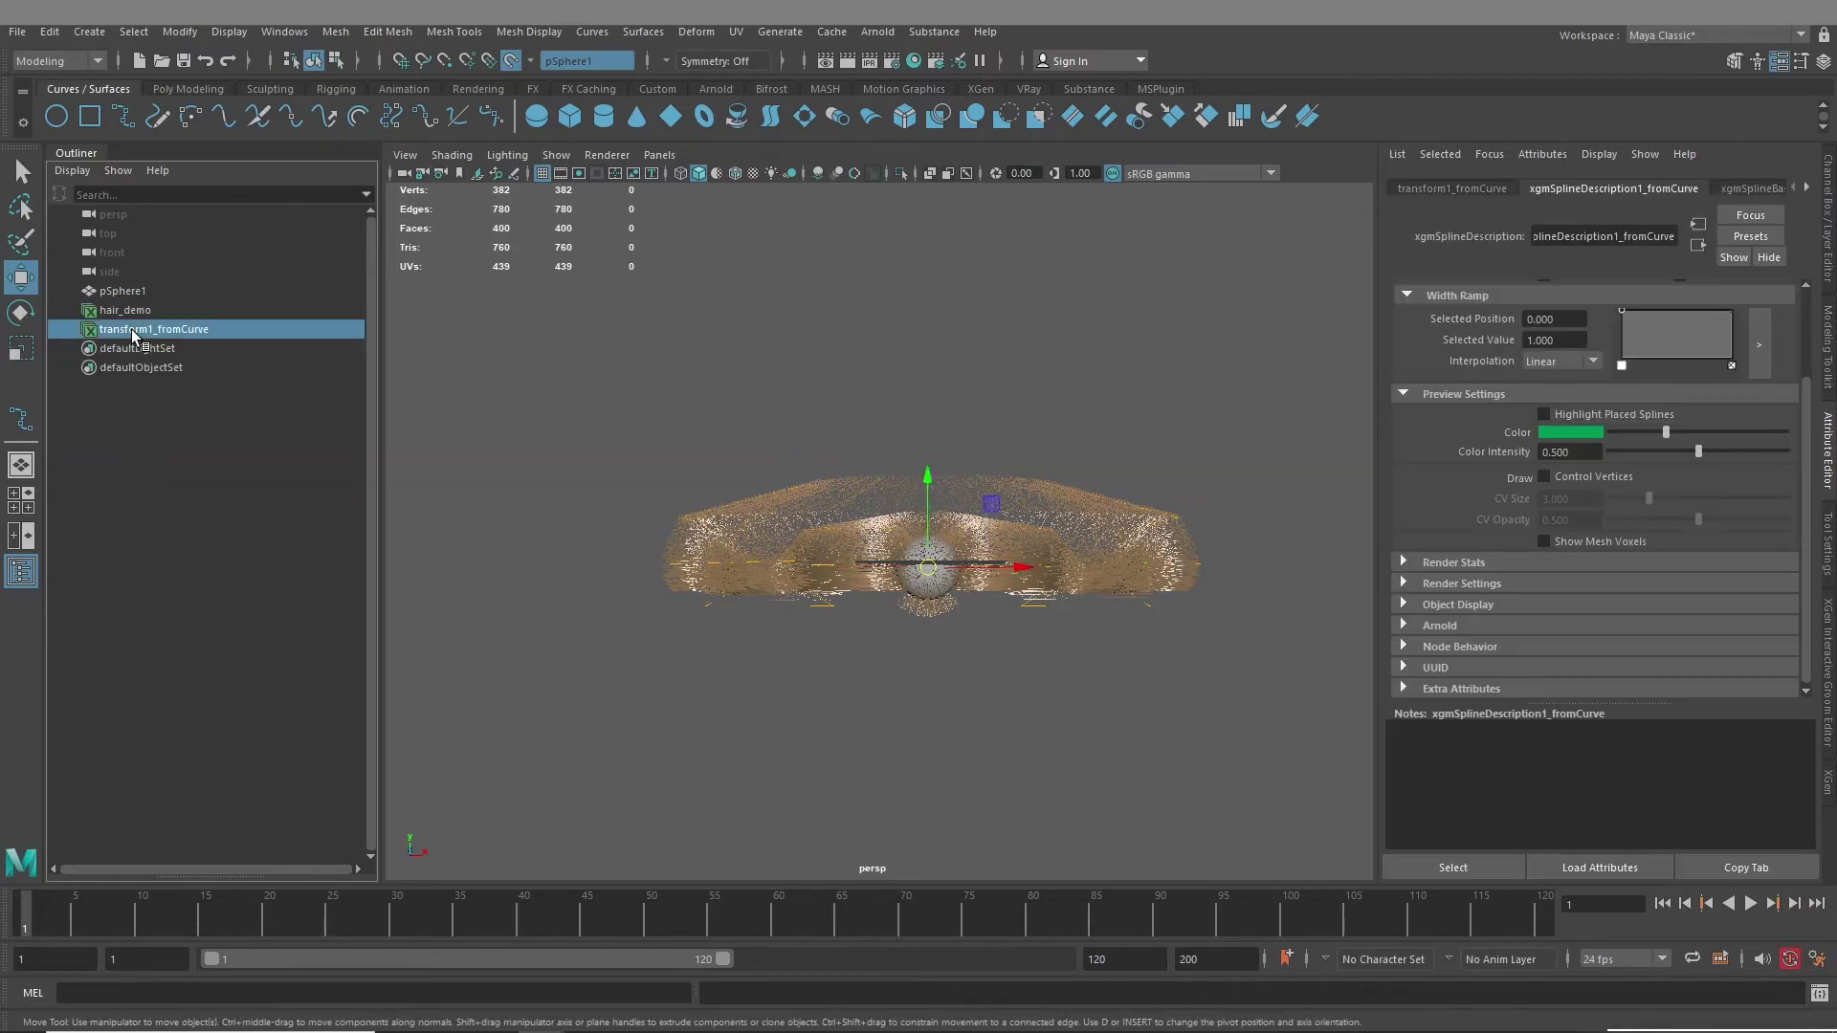
{"action": "key", "text": "Delete"}
{"action": "right_click_drag", "start_coordinate": [1175, 725], "coordinate": [980, 611], "text": "alt"}
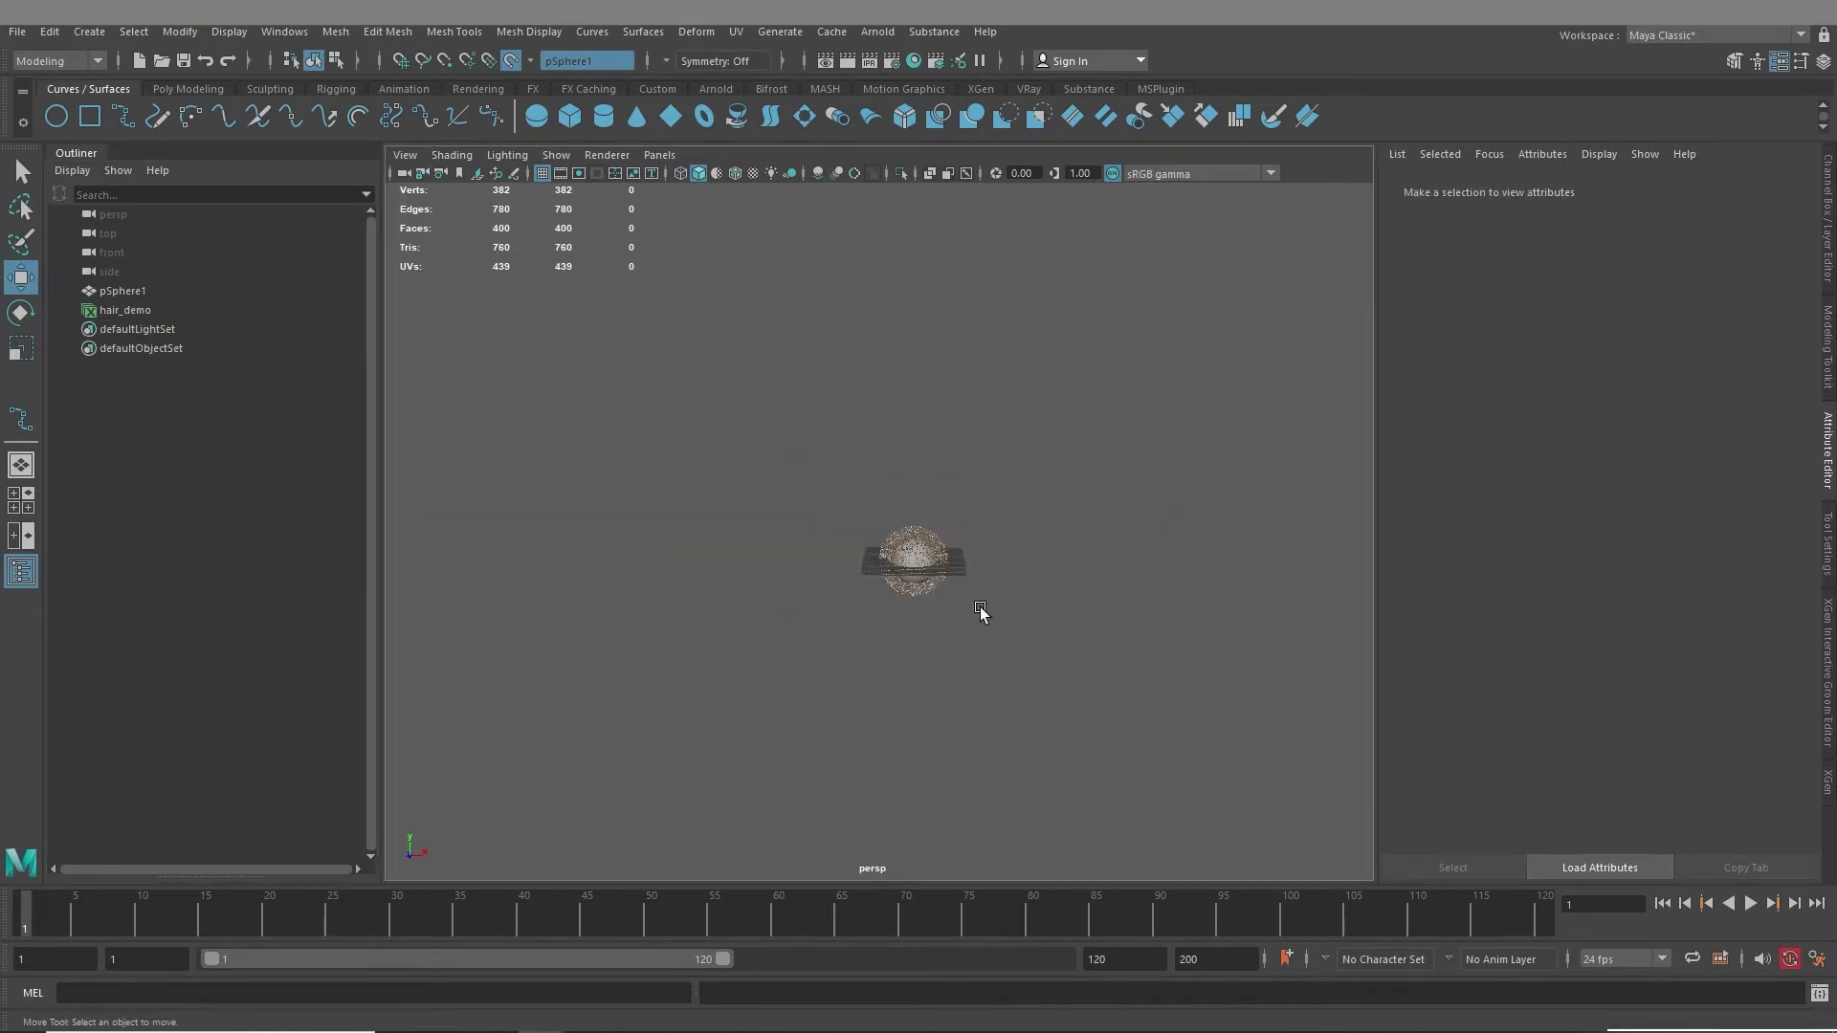
{"action": "left_click_drag", "start_coordinate": [980, 610], "coordinate": [979, 667], "text": "alt"}
{"action": "right_click_drag", "start_coordinate": [980, 667], "coordinate": [1081, 667], "text": "alt"}
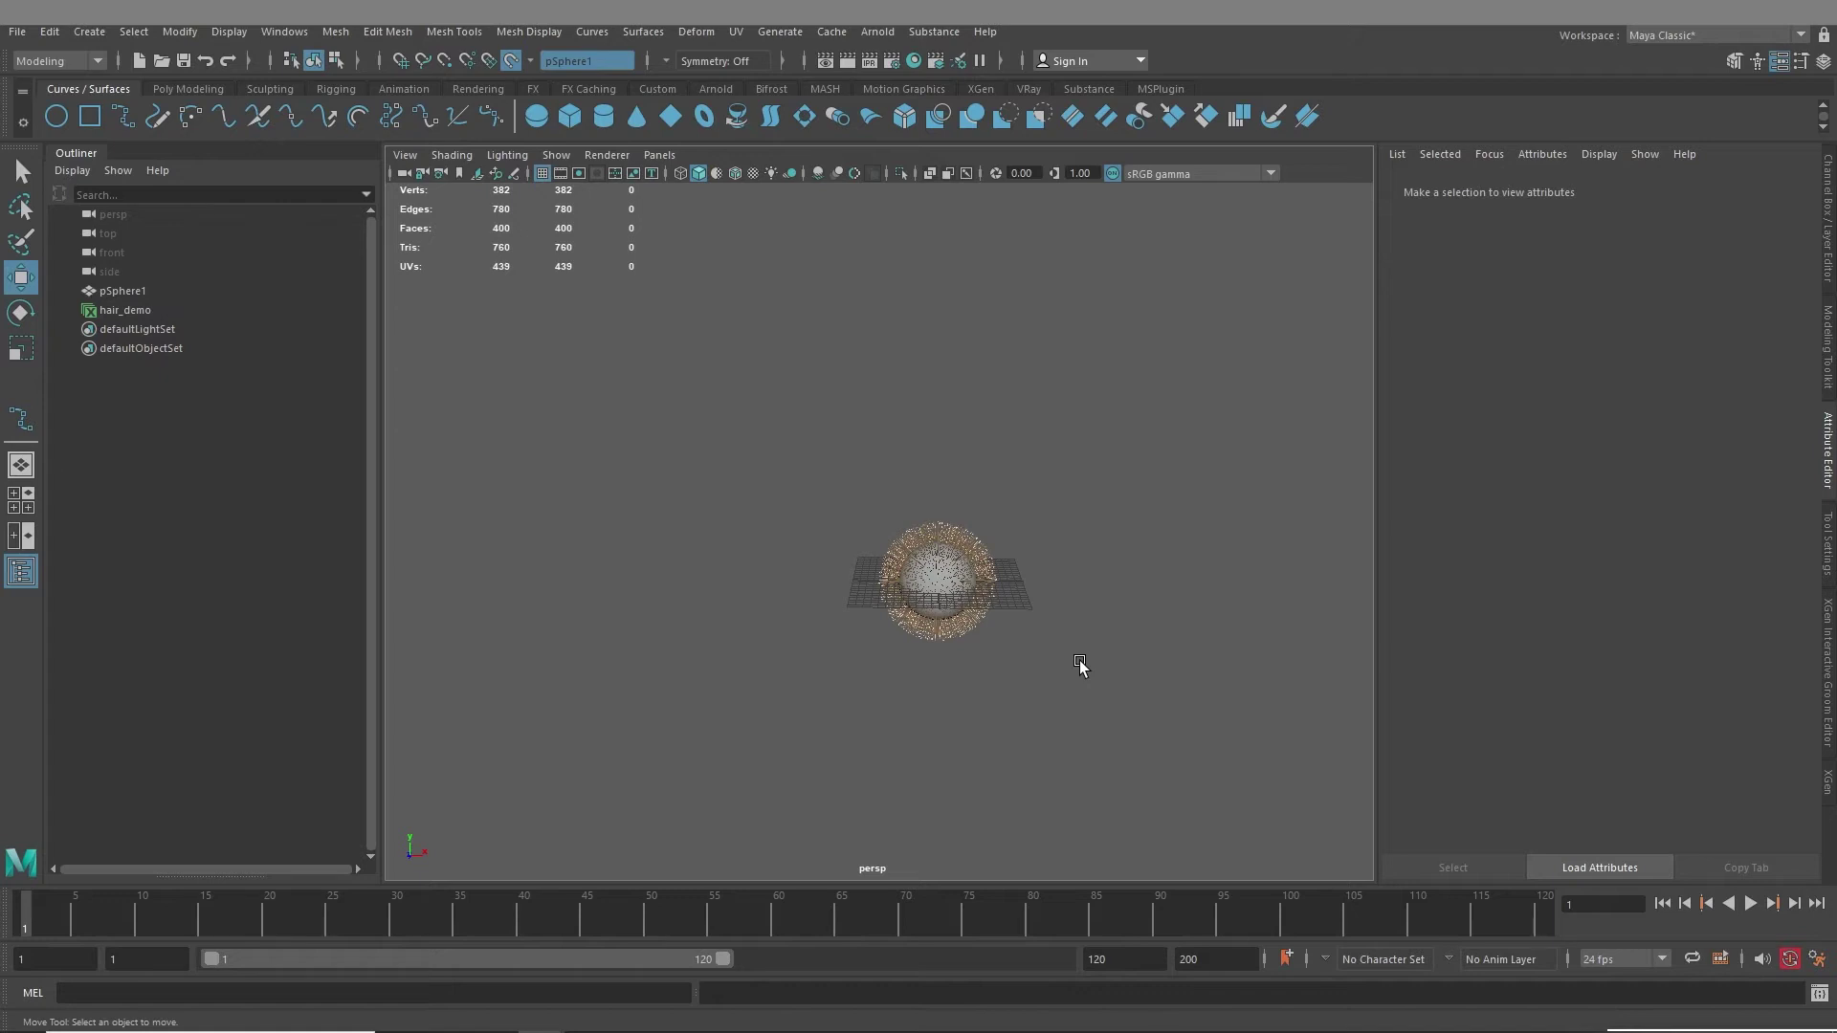
{"action": "left_click", "coordinate": [509, 63]}
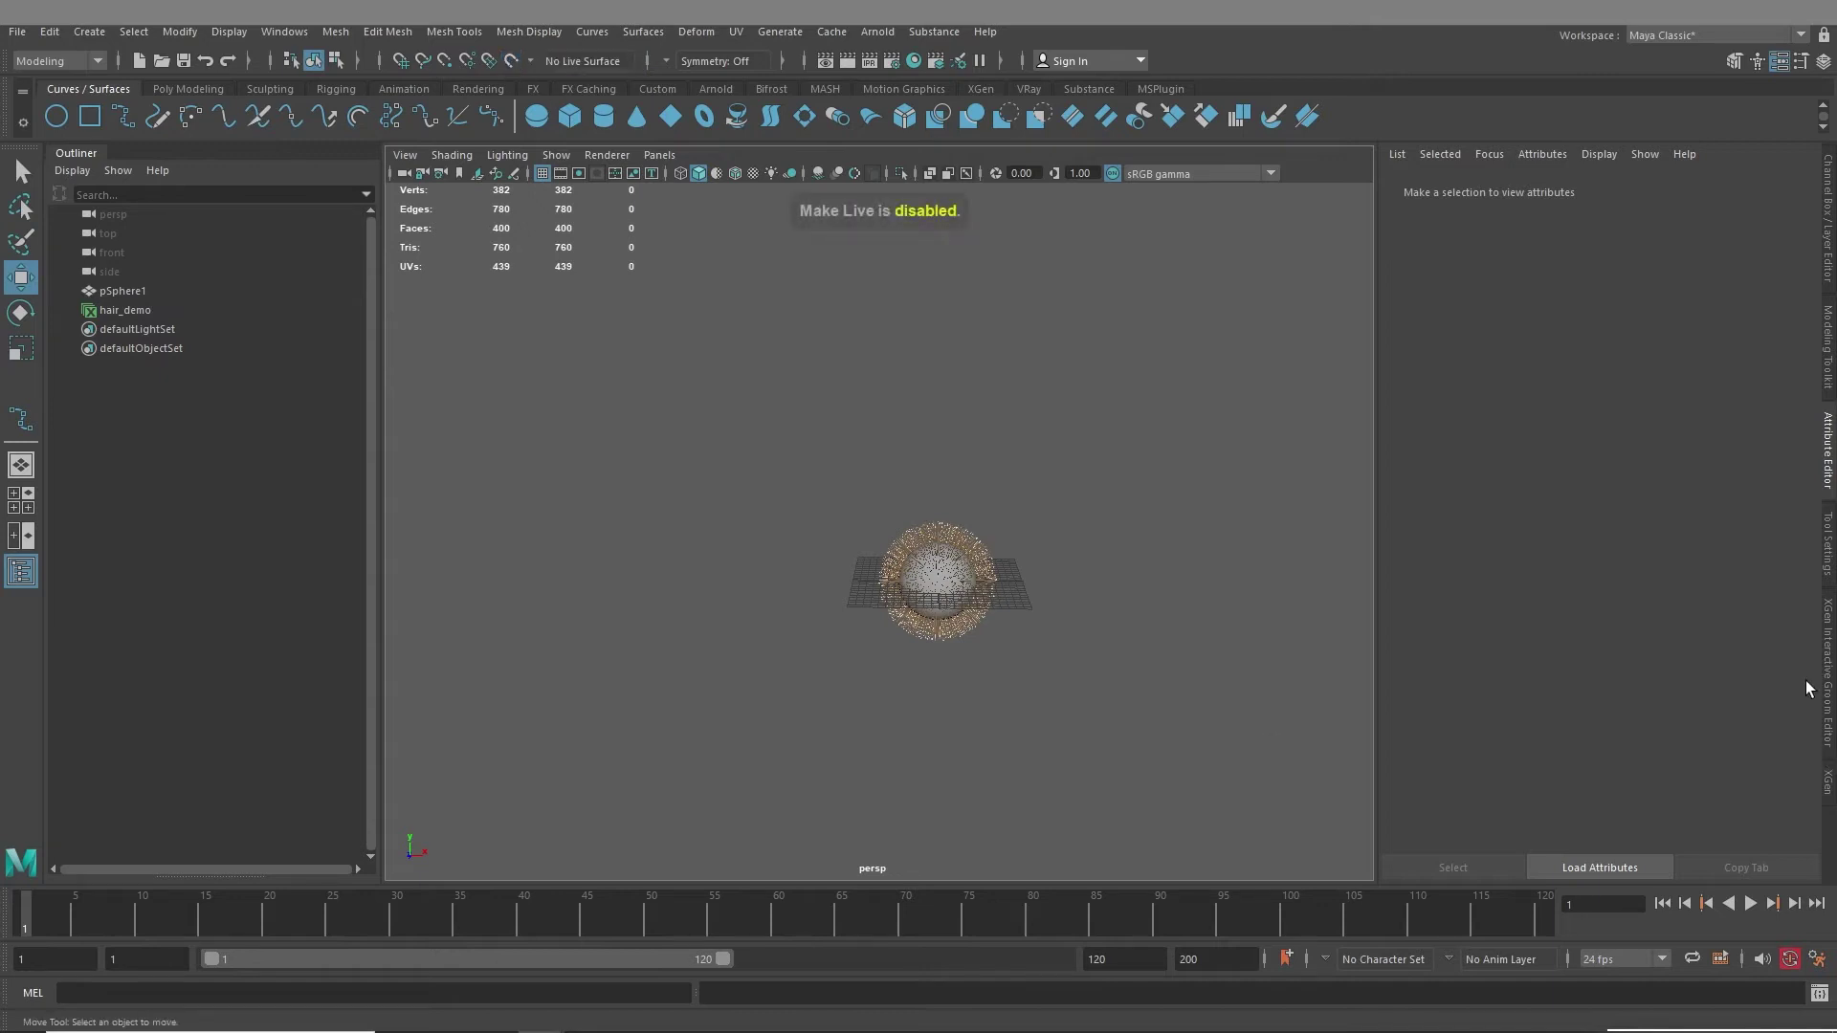
- Create new input guides from hair_demo's guide modifier and show the inGuide_base settings
{"action": "left_click", "coordinate": [1827, 656]}
{"action": "left_click", "coordinate": [1446, 266]}
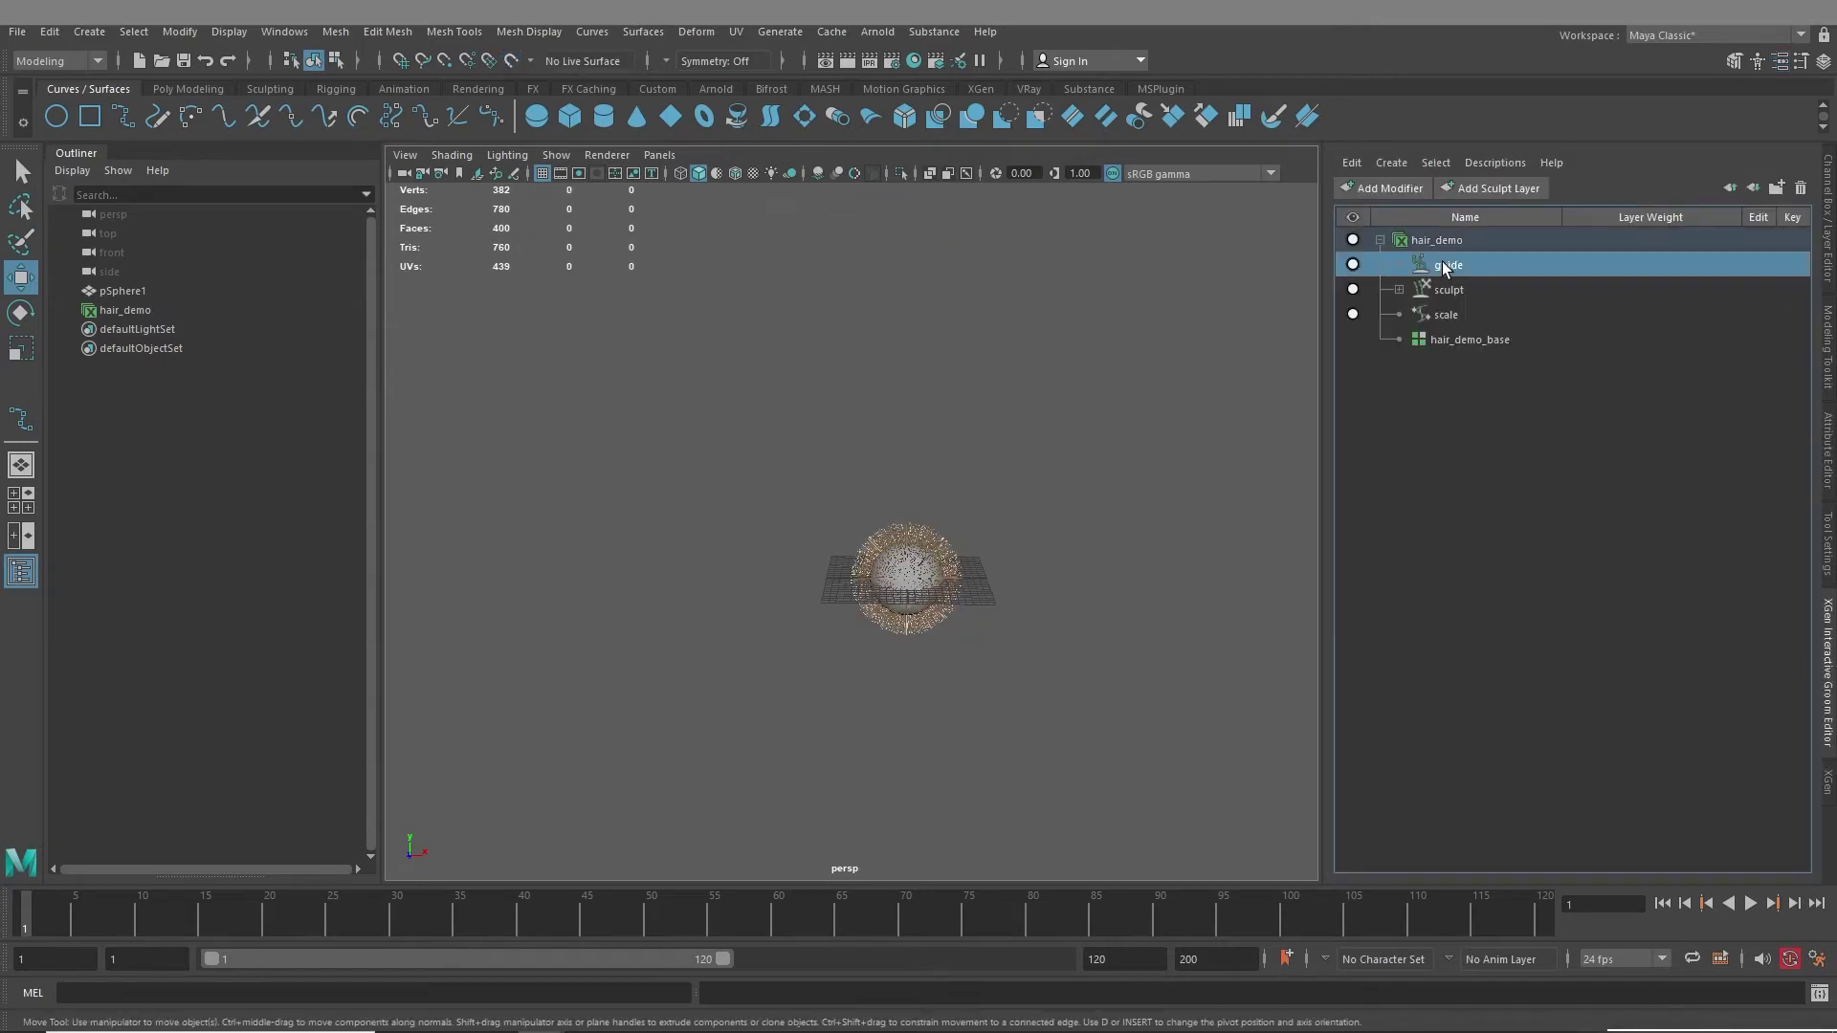
{"action": "left_click", "coordinate": [1827, 443]}
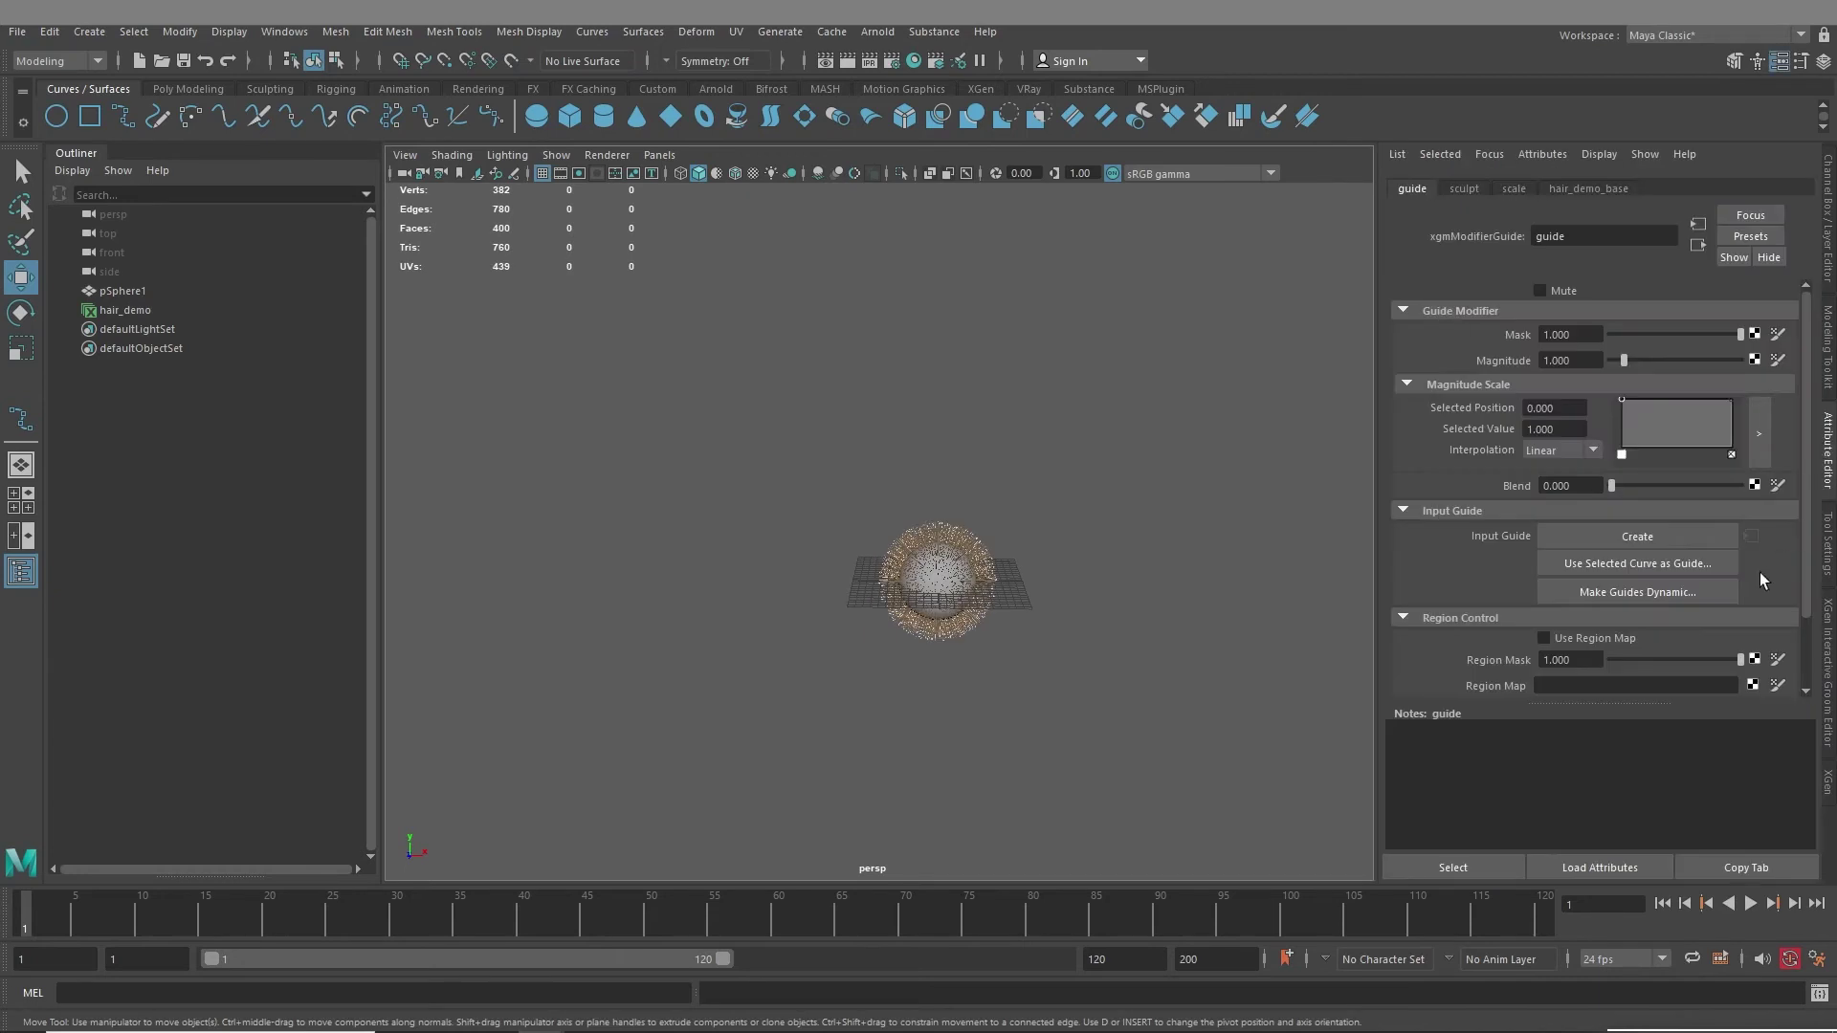
{"action": "left_click", "coordinate": [1655, 542]}
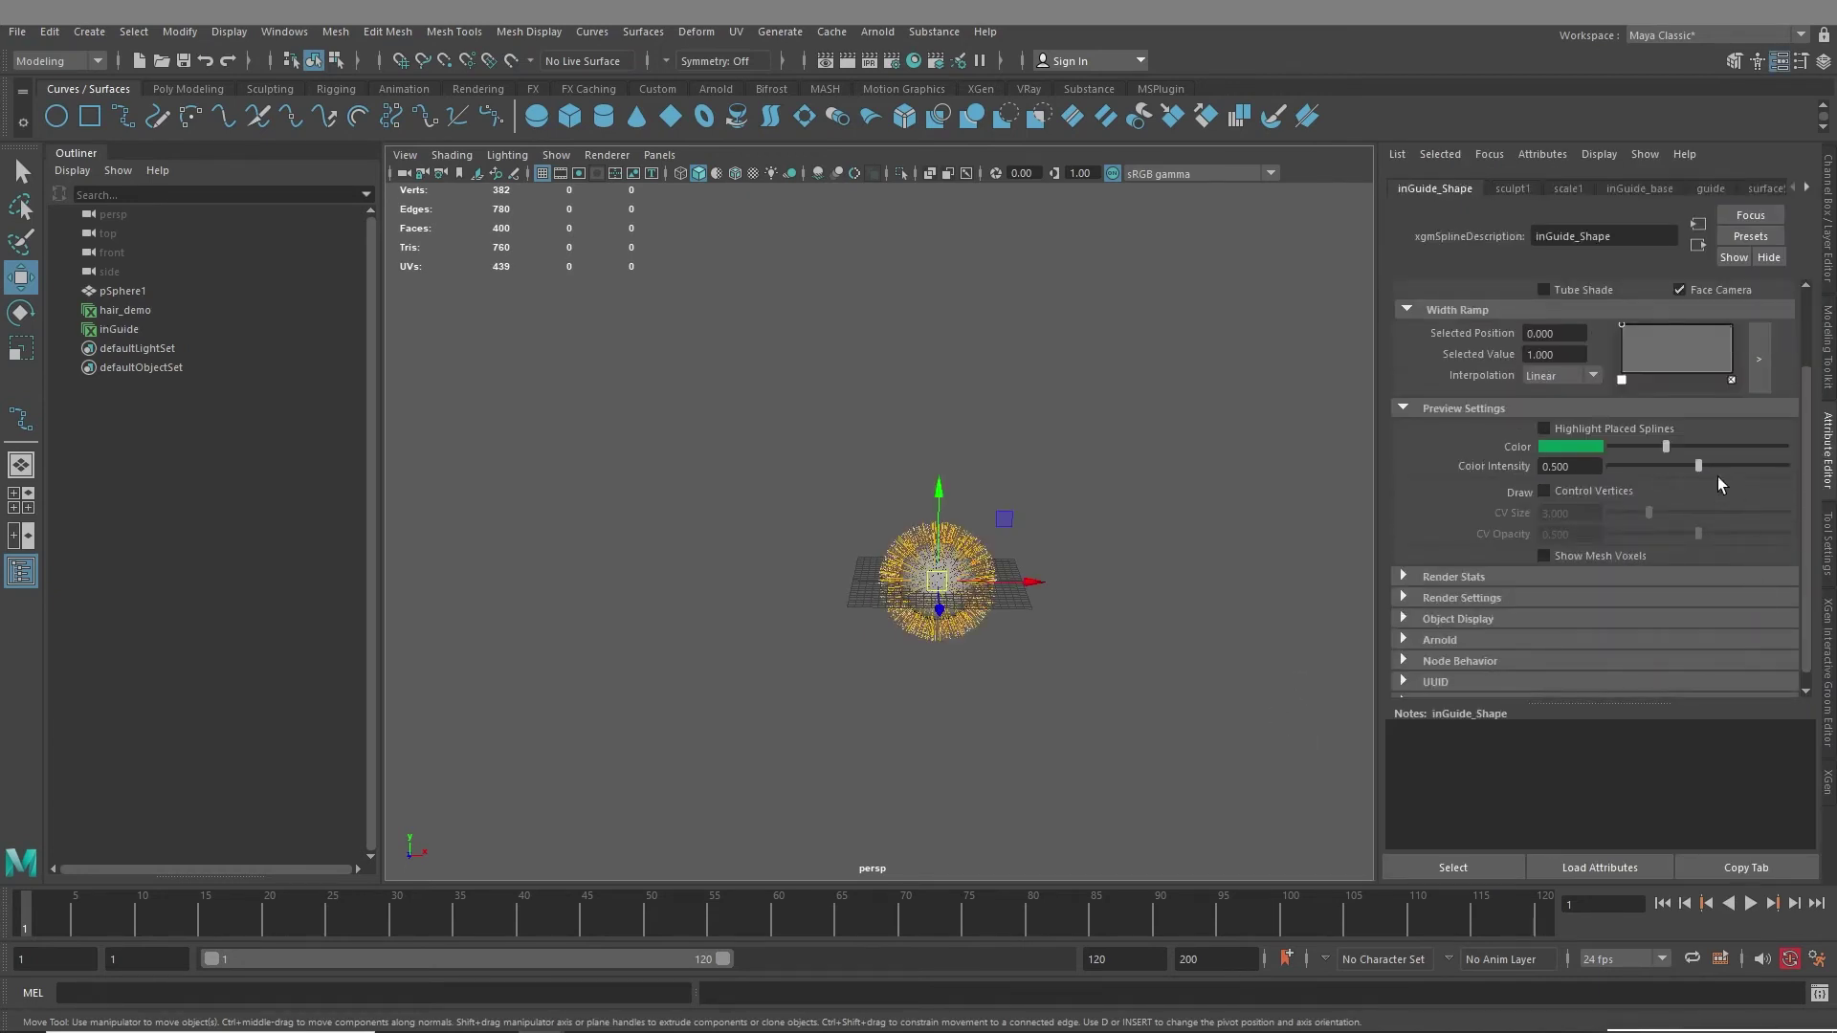
{"action": "left_click", "coordinate": [1640, 188]}
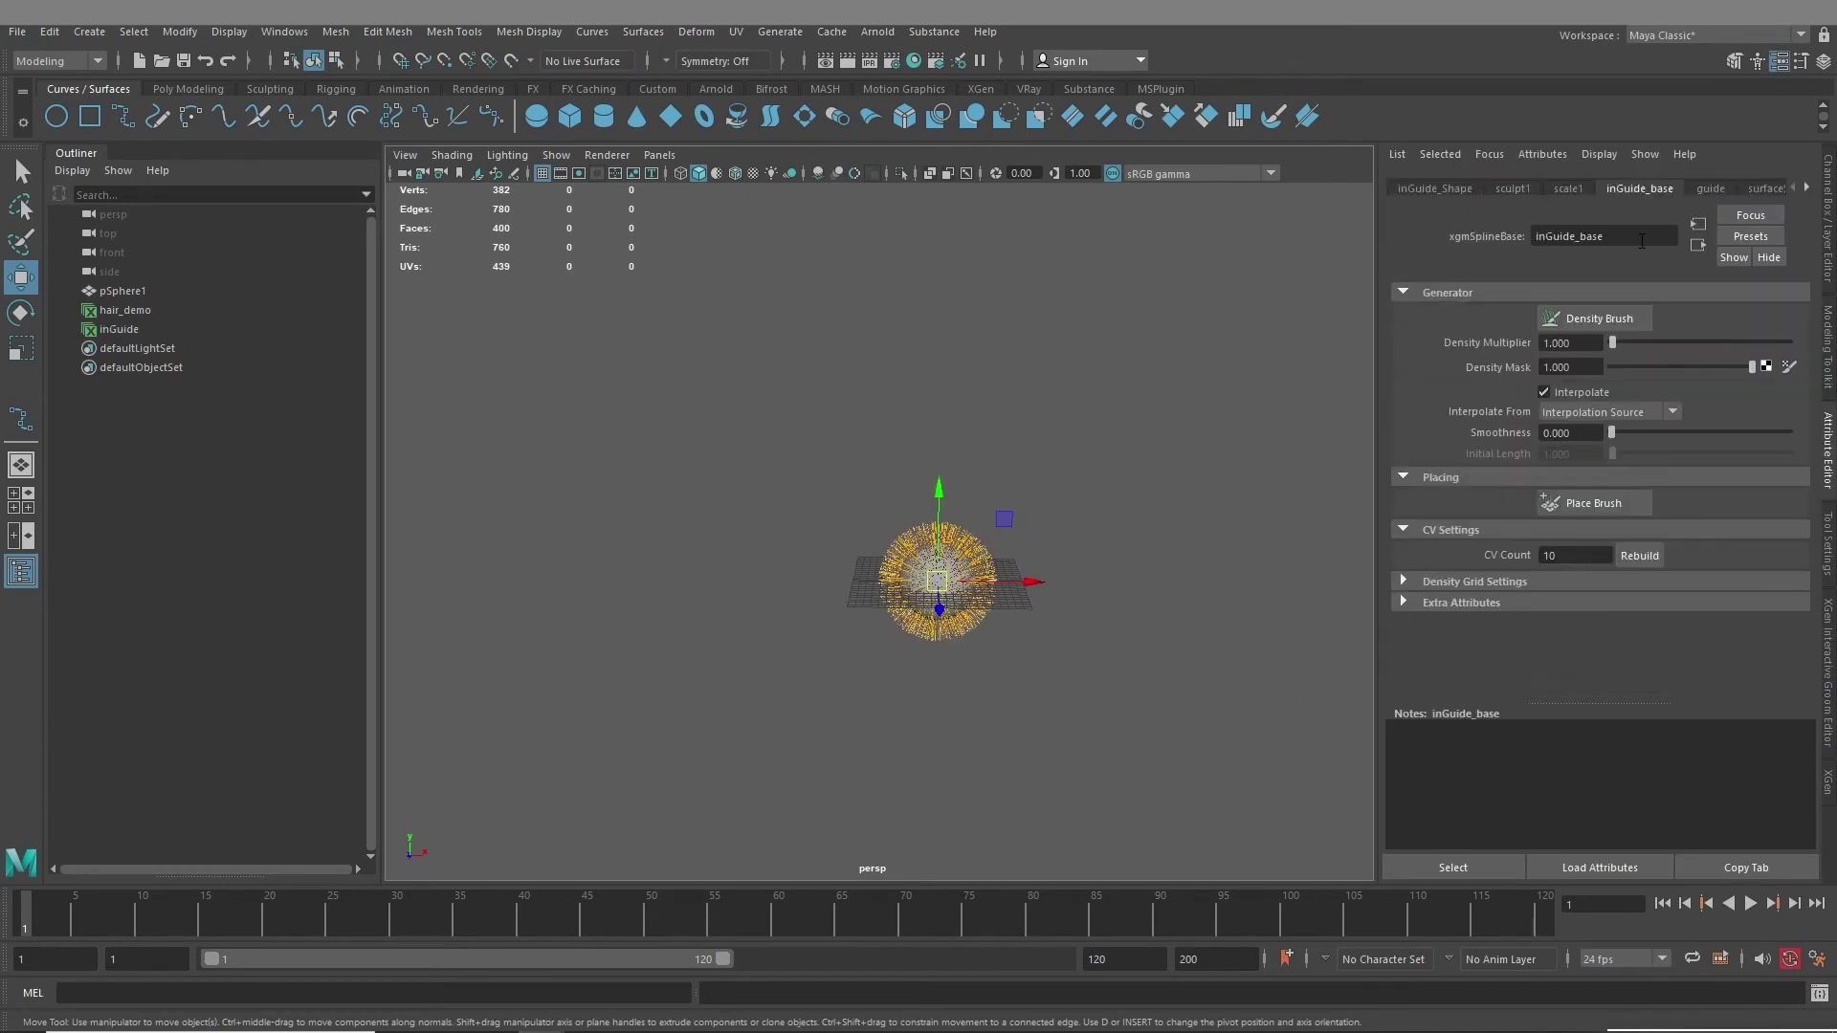
{"action": "left_click", "coordinate": [1601, 322]}
{"action": "mouse_move", "coordinate": [935, 594]}
{"action": "left_mouse_down", "text": "alt"}
{"action": "mouse_move", "coordinate": [890, 616]}
{"action": "mouse_move", "coordinate": [870, 543]}
{"action": "mouse_move", "coordinate": [930, 573]}
{"action": "mouse_move", "coordinate": [909, 599]}
{"action": "left_mouse_up", "text": "alt"}
{"action": "right_click_drag", "start_coordinate": [908, 599], "coordinate": [910, 657], "text": "alt"}
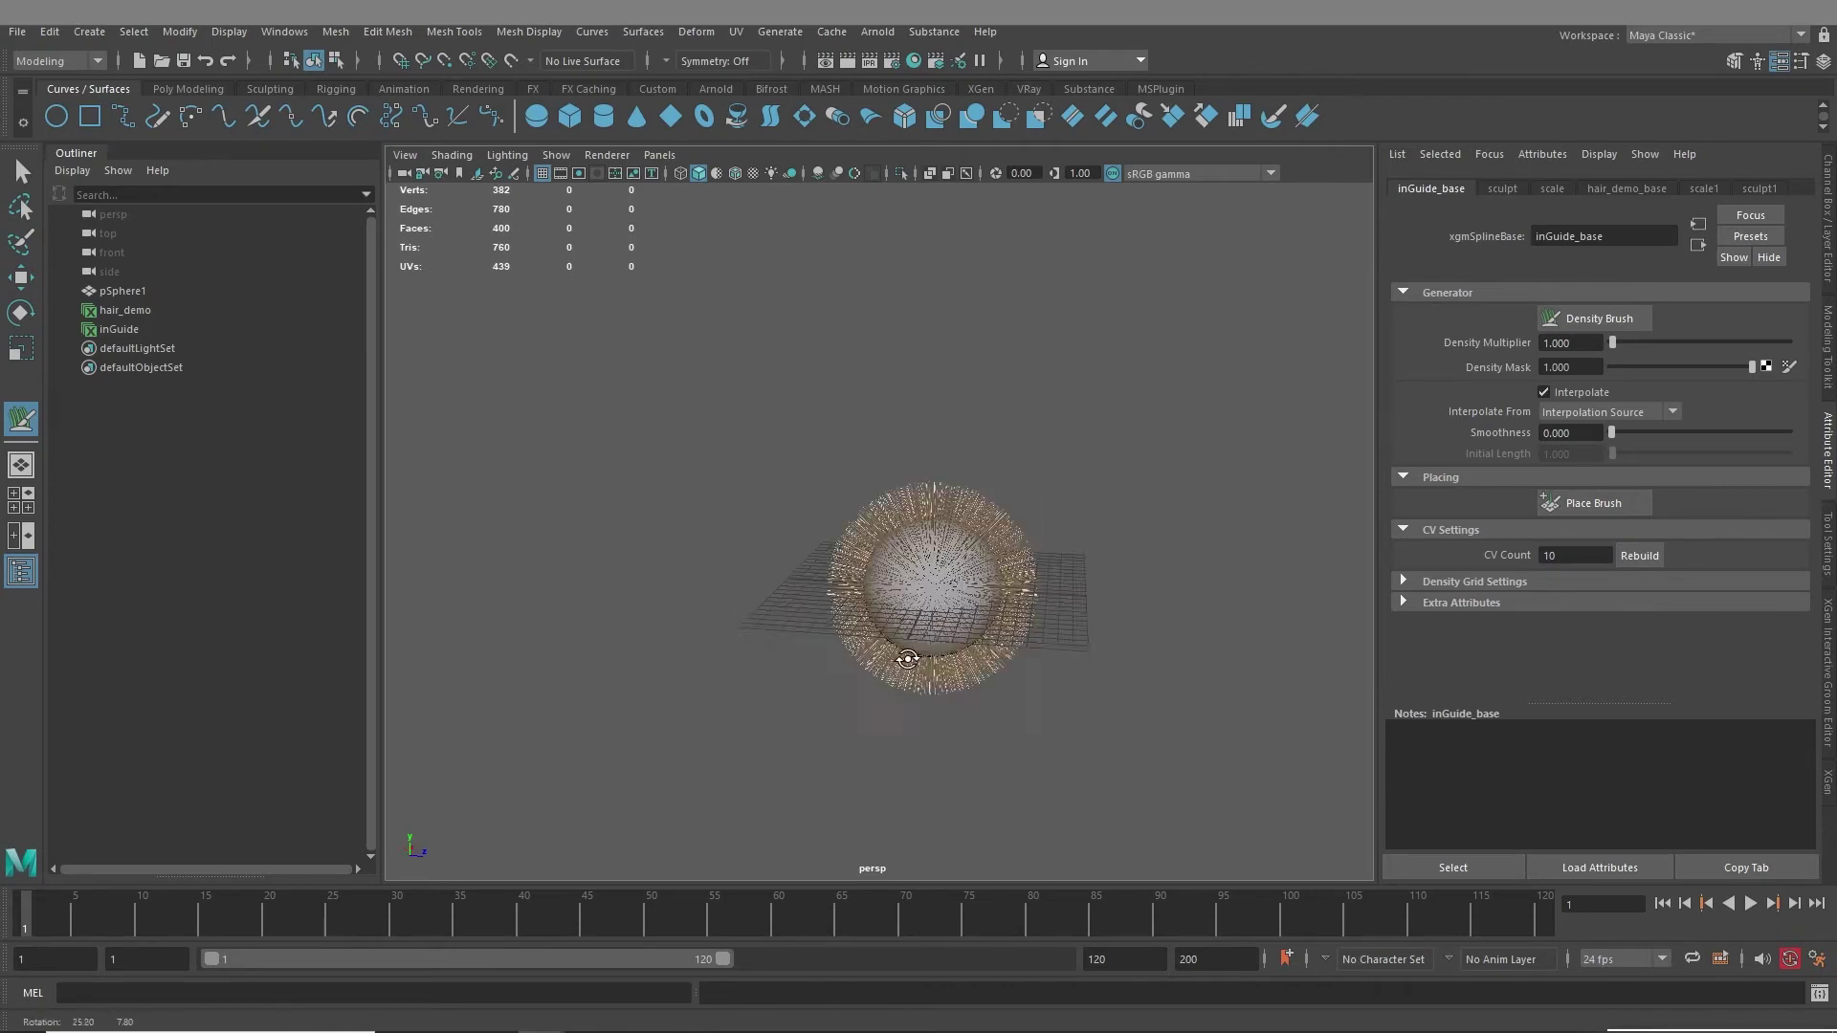
{"action": "left_click_drag", "start_coordinate": [910, 656], "coordinate": [946, 623], "text": "alt"}
{"action": "key", "text": "q"}
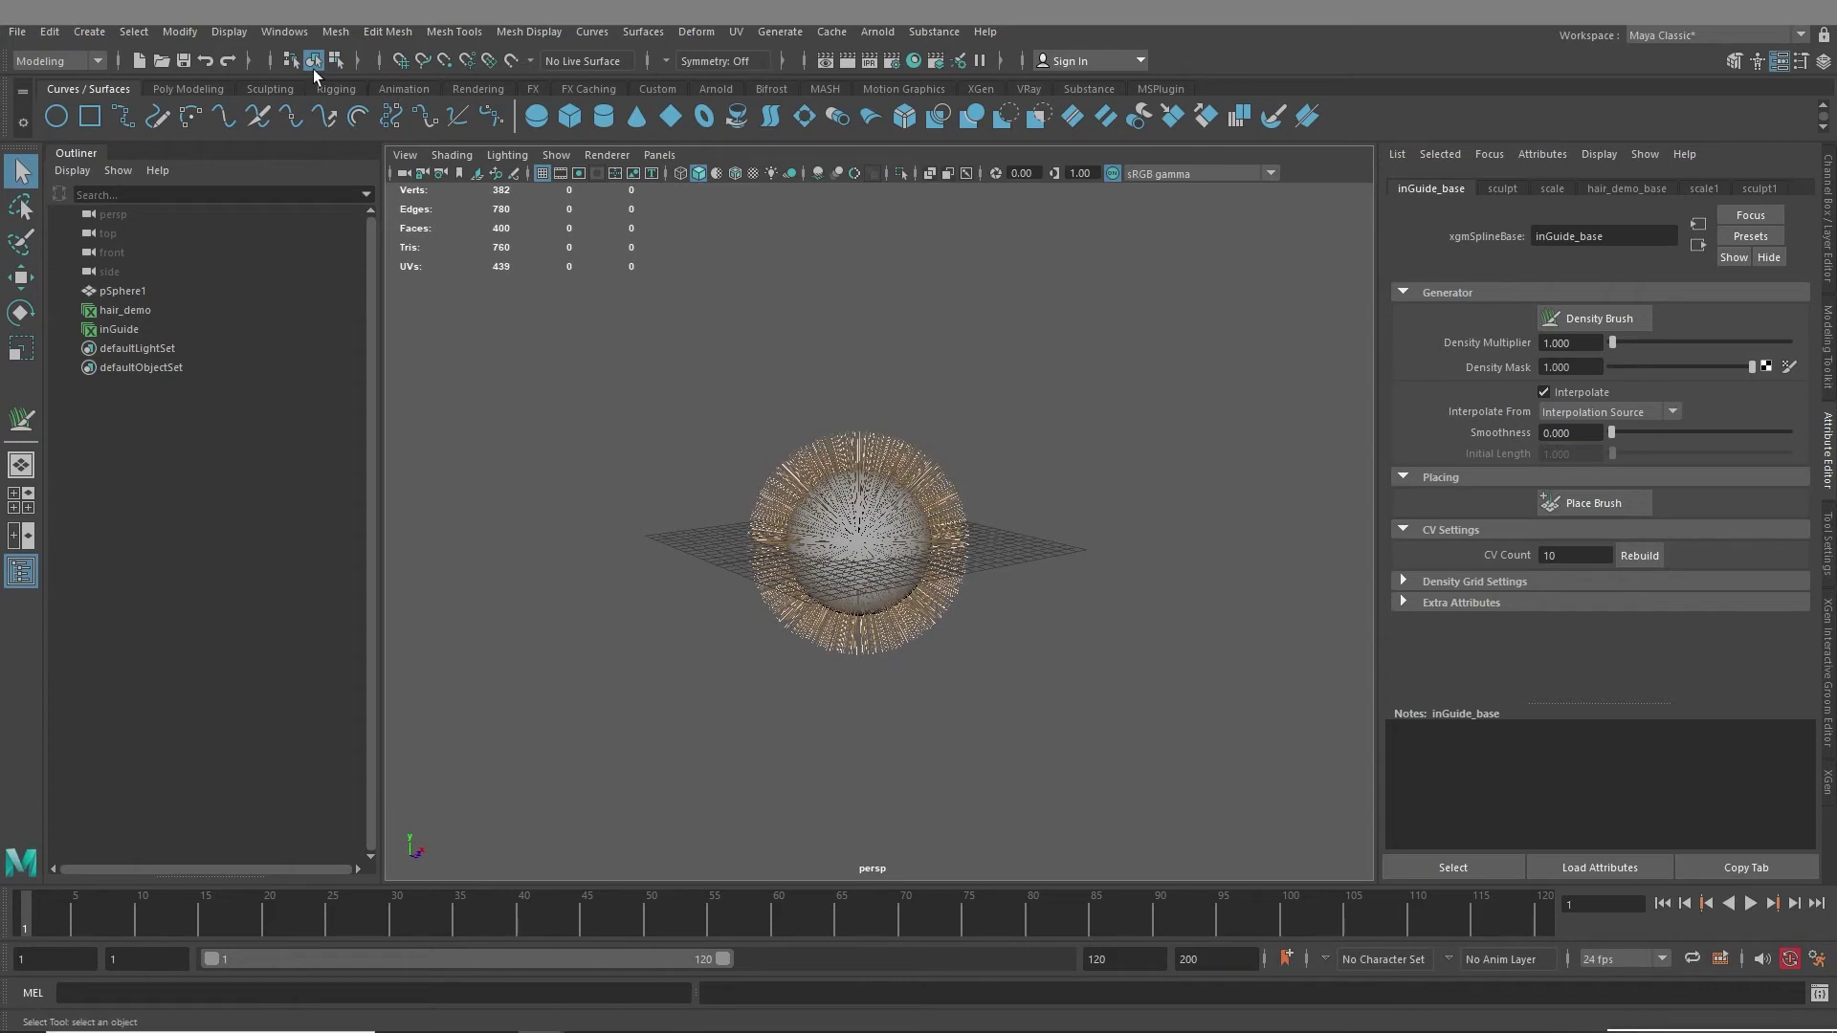
- Activate the Place Brush for the input guides and set its symmetry to Object X
{"action": "left_click", "coordinate": [416, 90]}
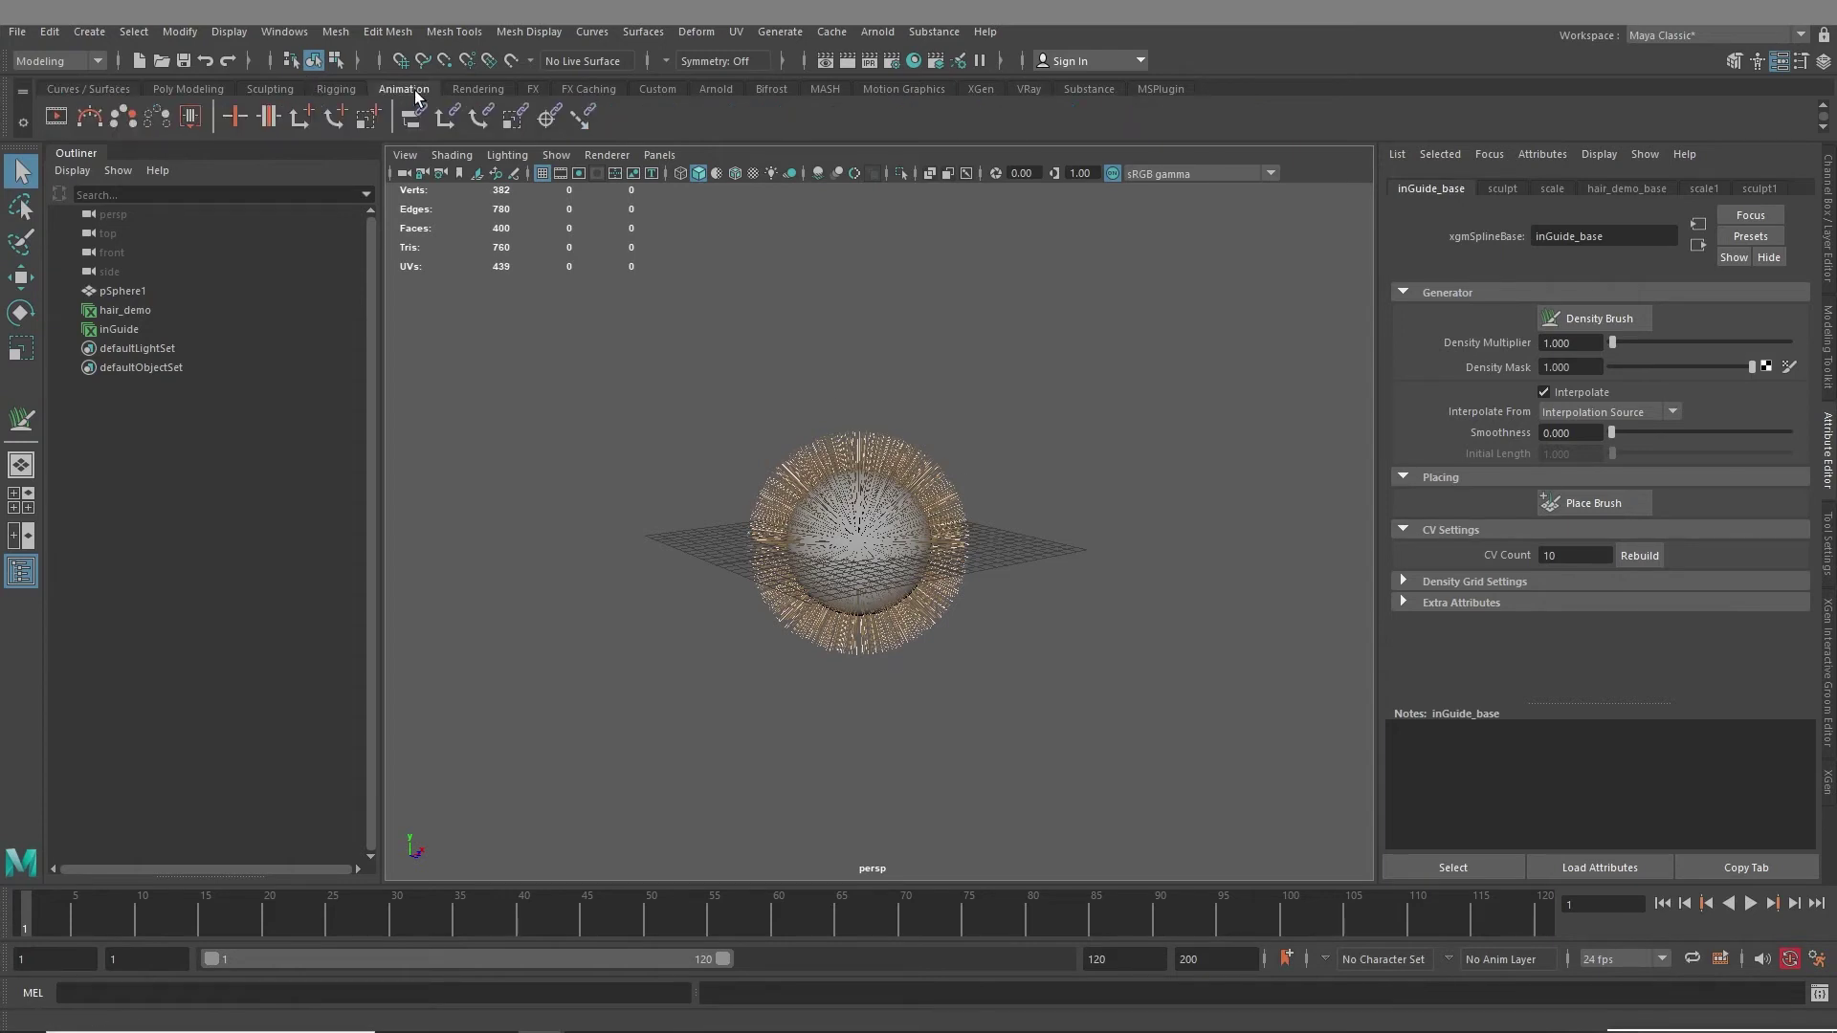
{"action": "left_click", "coordinate": [330, 87]}
{"action": "left_click", "coordinate": [998, 89]}
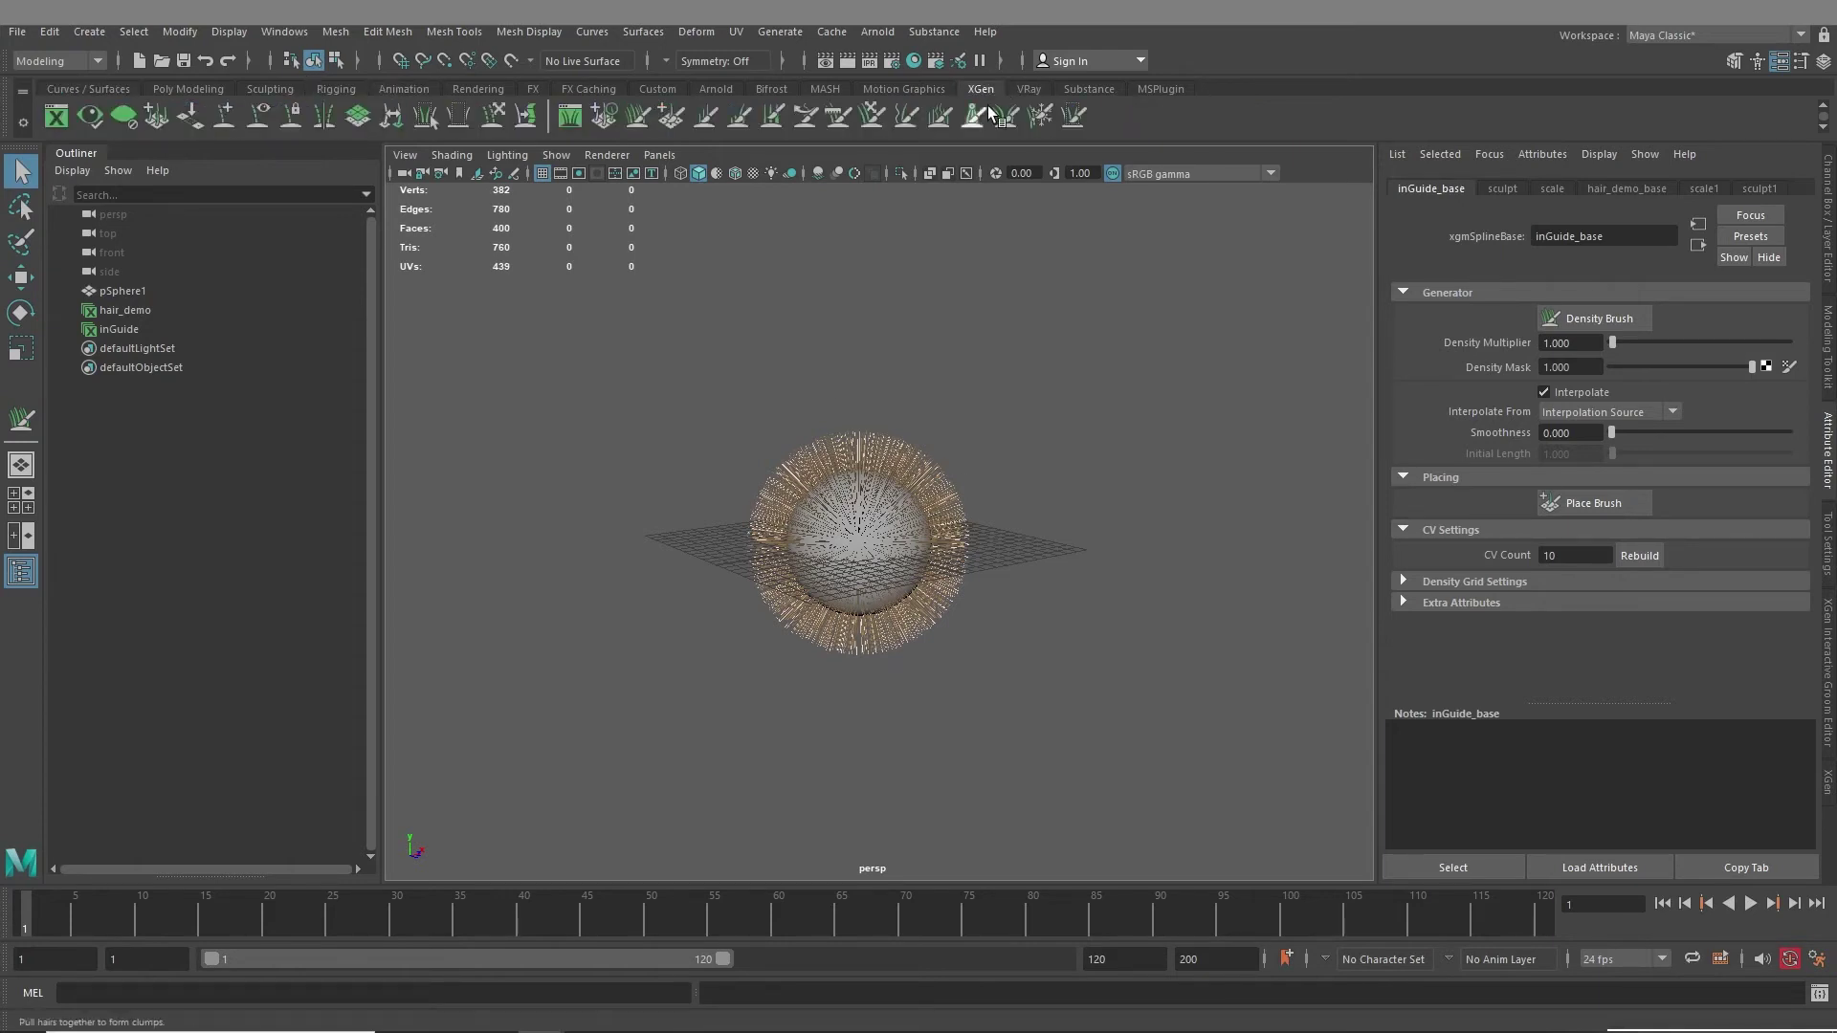
{"action": "left_click", "coordinate": [1594, 504]}
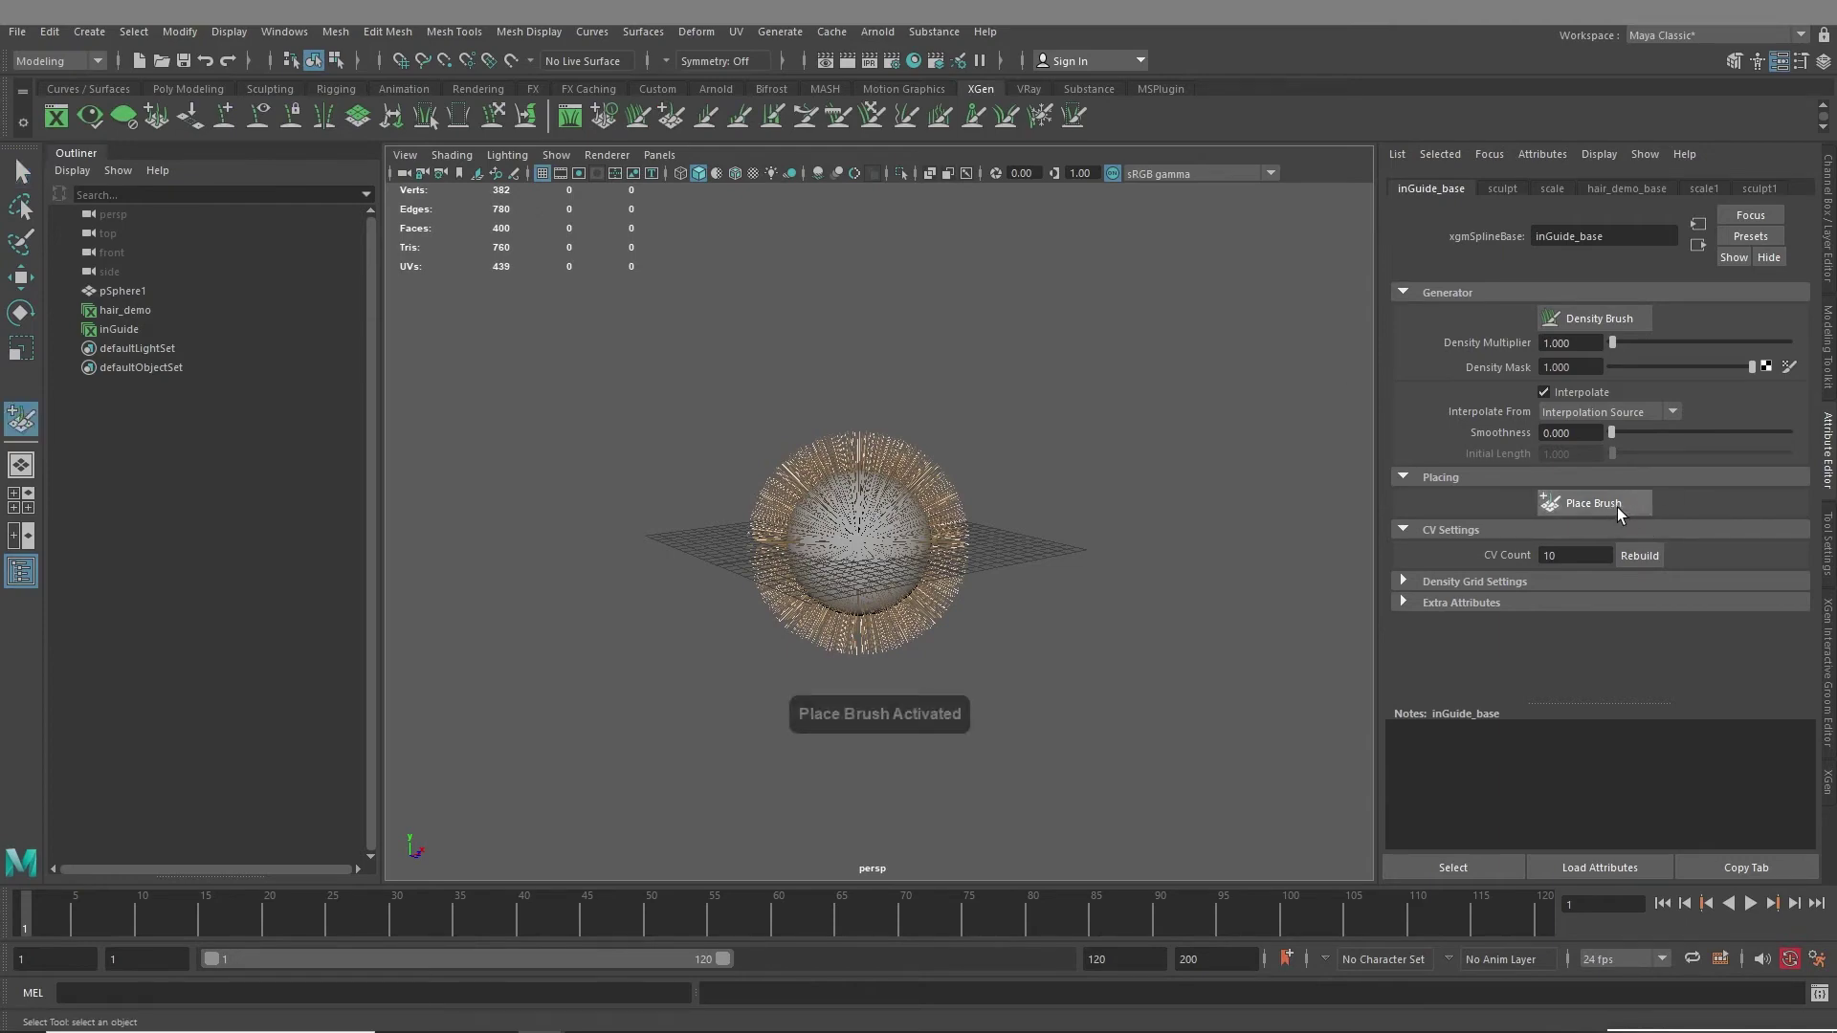
{"action": "right_click_drag", "start_coordinate": [894, 644], "coordinate": [969, 582], "text": "alt"}
{"action": "left_click_drag", "start_coordinate": [970, 583], "coordinate": [1043, 598], "text": "alt"}
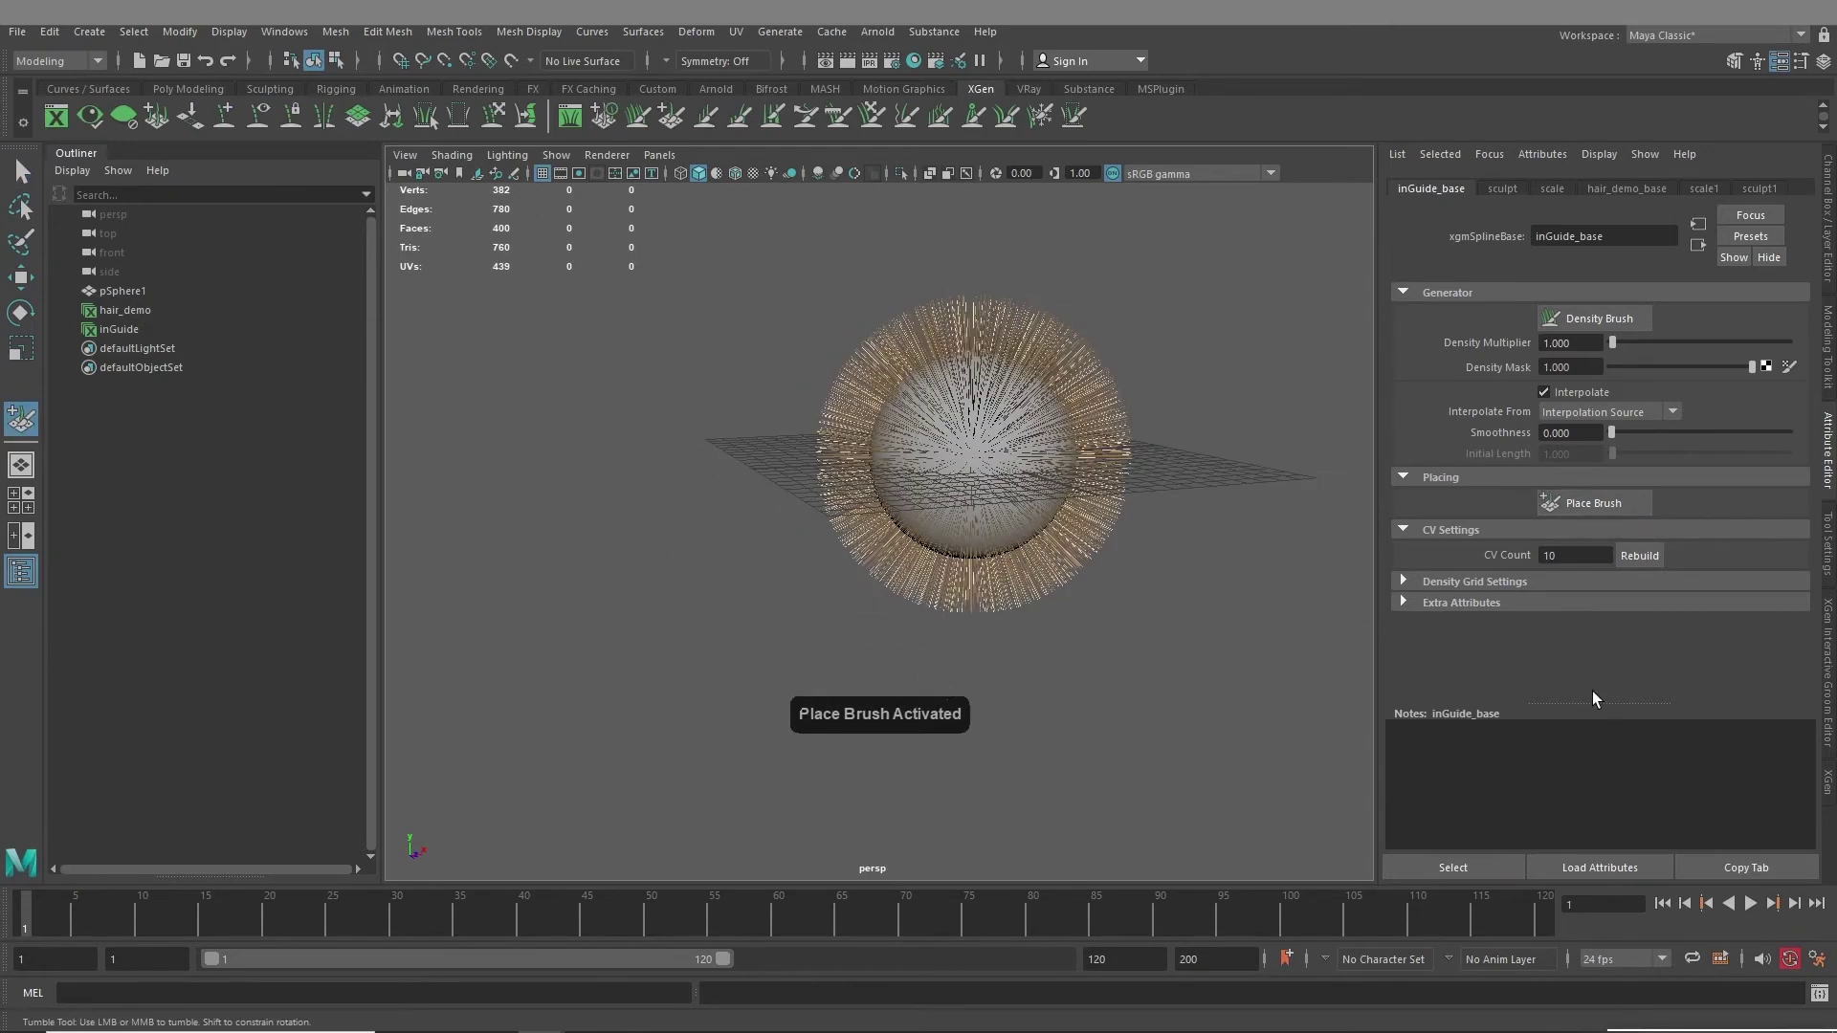
{"action": "left_click", "coordinate": [1829, 550]}
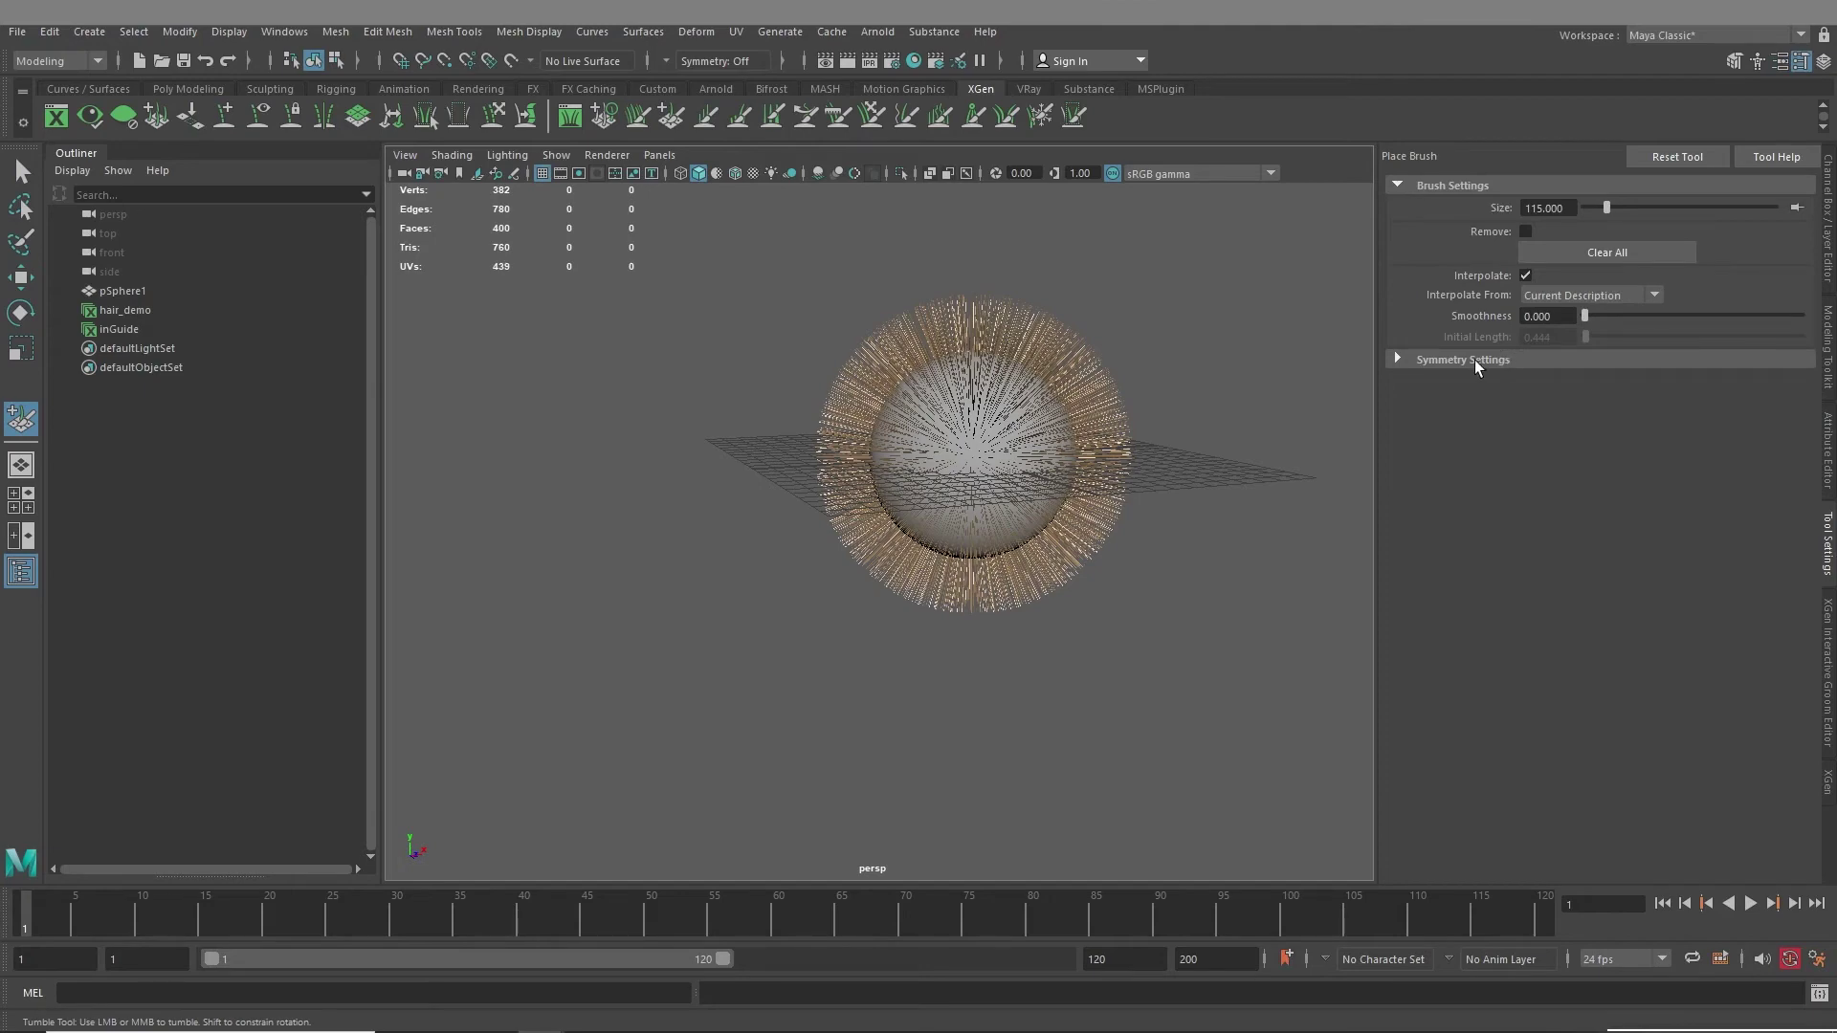
{"action": "left_click", "coordinate": [1474, 360]}
{"action": "left_click", "coordinate": [1569, 388]}
{"action": "left_click", "coordinate": [1552, 427]}
- Check the mirrored Place Brush coverage on the sphere from several angles
{"action": "middle_click_drag", "start_coordinate": [1097, 457], "coordinate": [1078, 565], "text": "alt"}
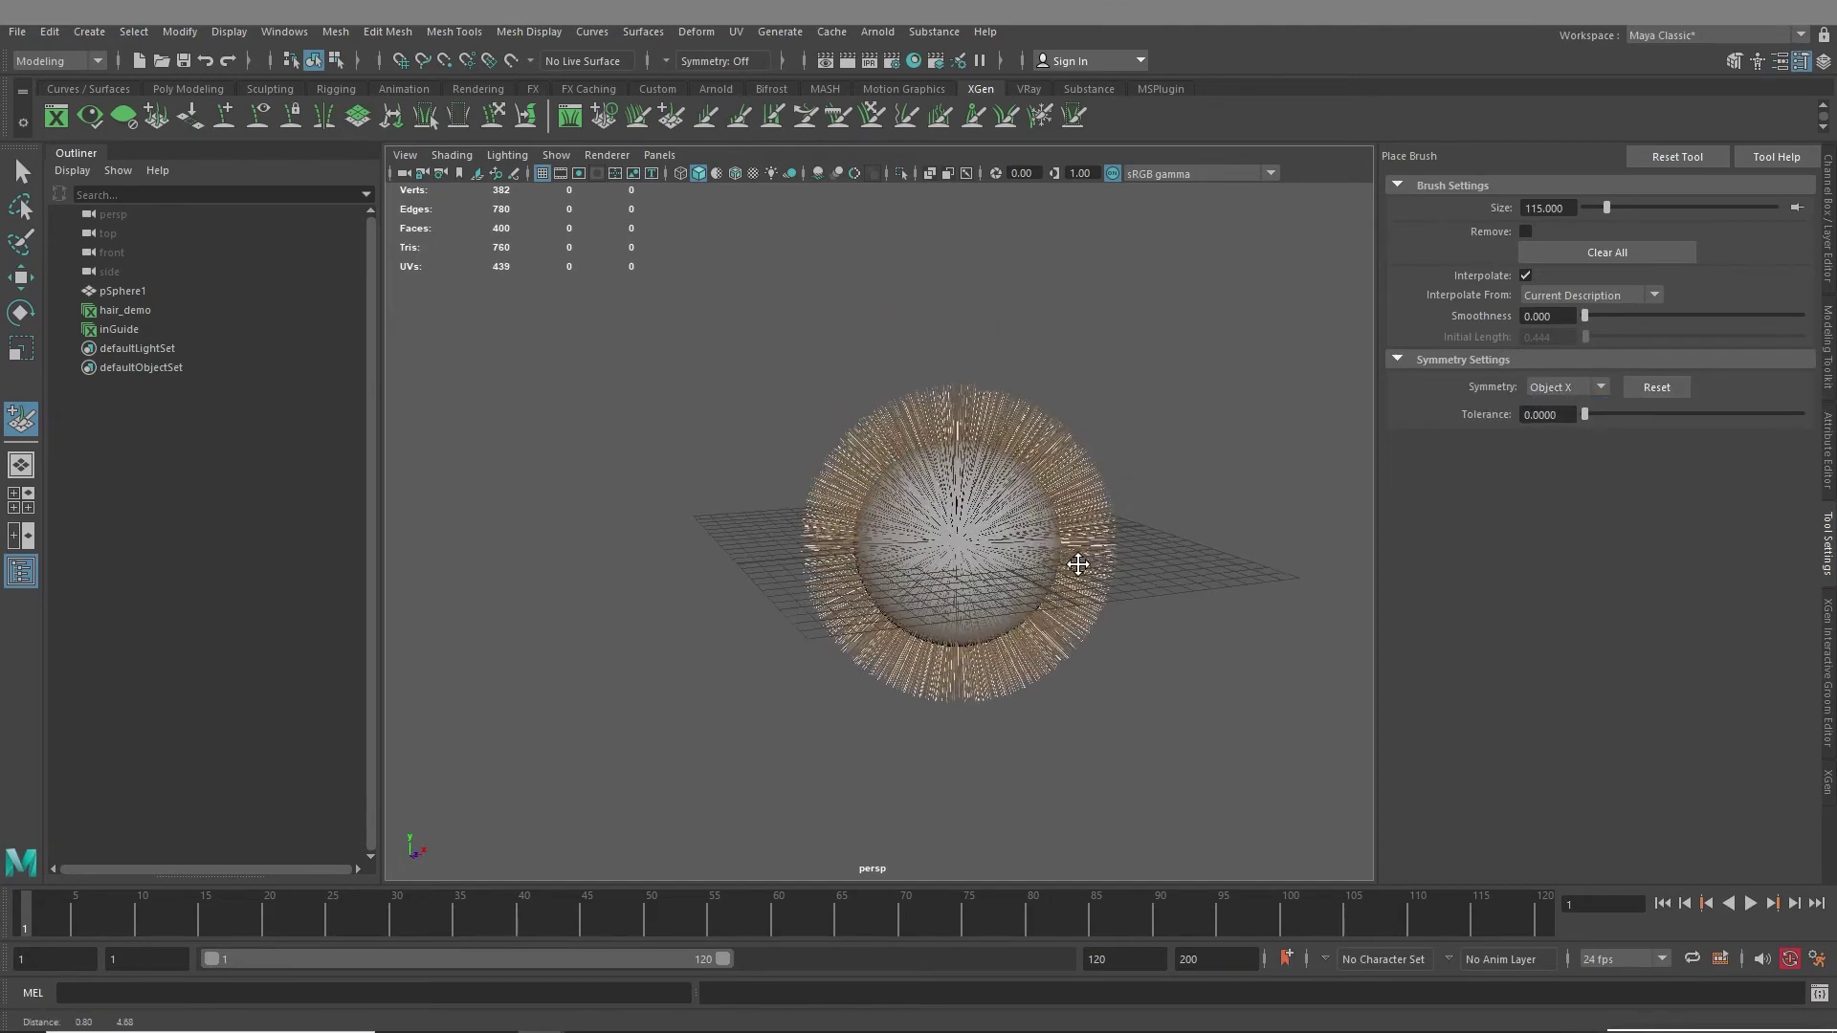
{"action": "left_click_drag", "start_coordinate": [1078, 565], "coordinate": [1004, 602], "text": "alt"}
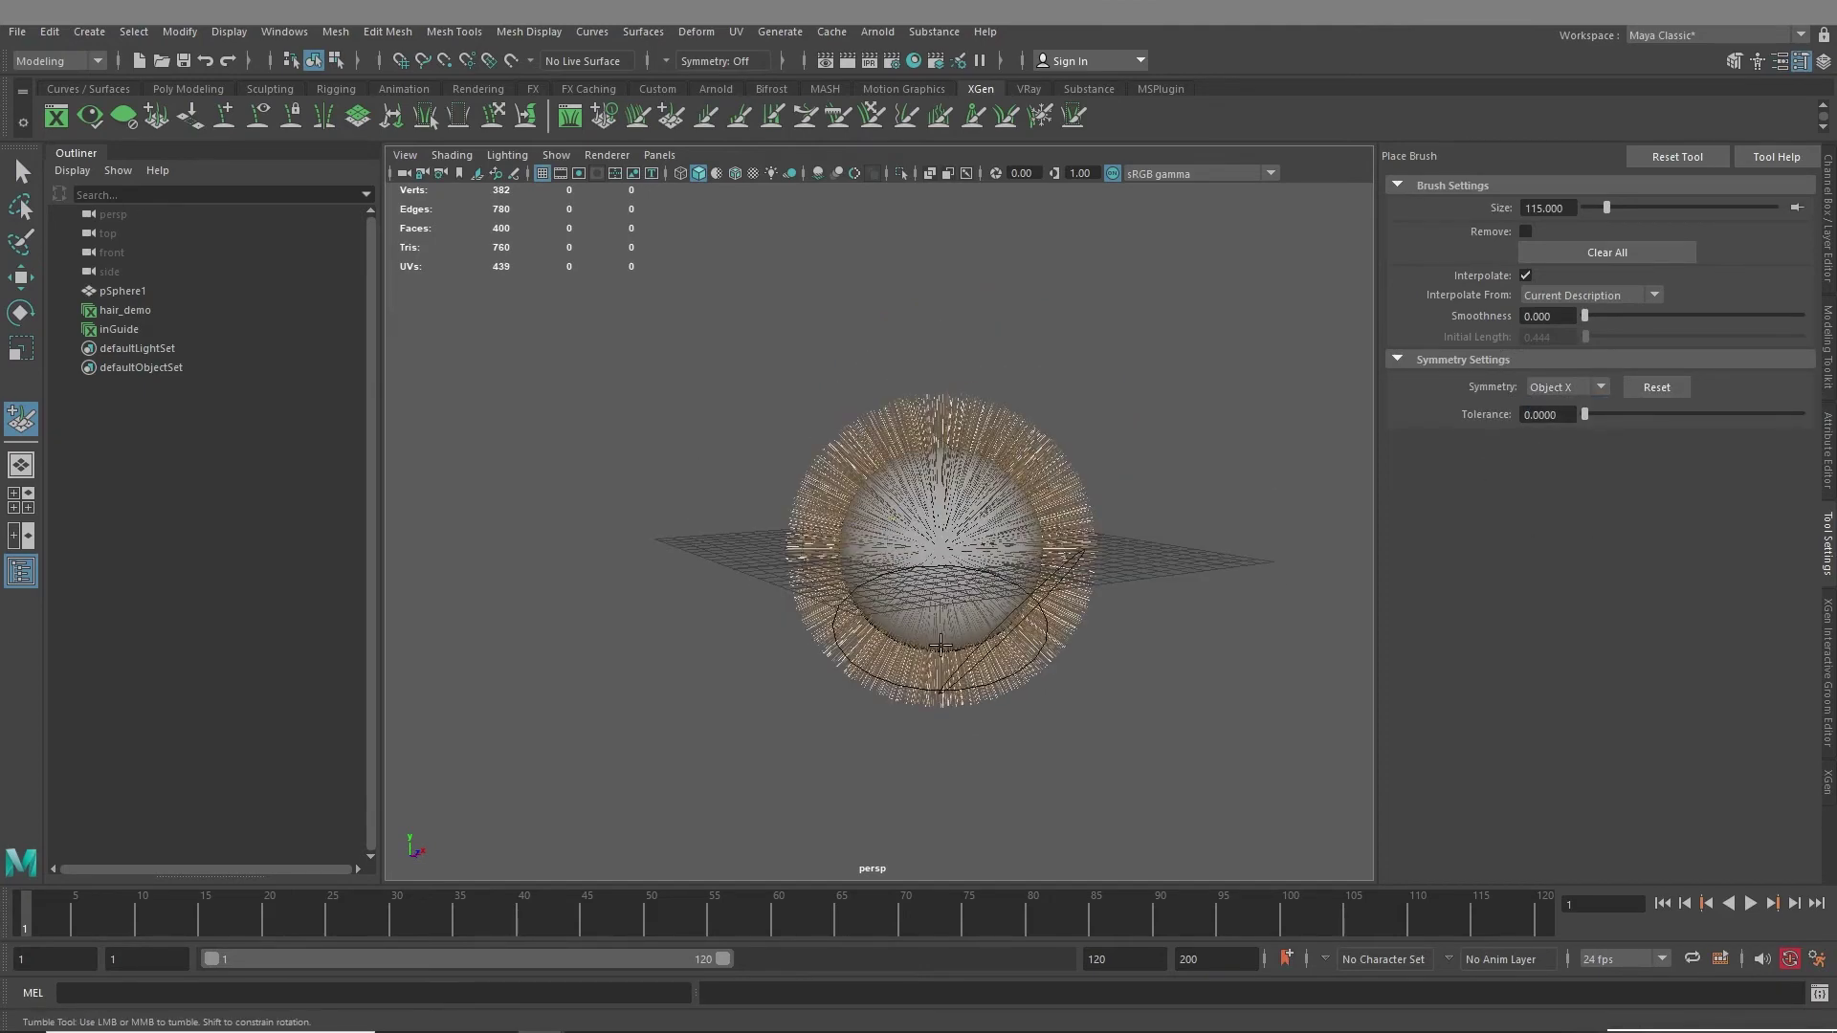
{"action": "right_click_drag", "start_coordinate": [902, 538], "coordinate": [1017, 564], "text": "alt"}
{"action": "left_click_drag", "start_coordinate": [1017, 565], "coordinate": [957, 603], "text": "alt"}
{"action": "middle_click_drag", "start_coordinate": [1014, 613], "coordinate": [990, 689], "text": "alt"}
{"action": "right_click_drag", "start_coordinate": [1015, 672], "coordinate": [942, 635], "text": "alt"}
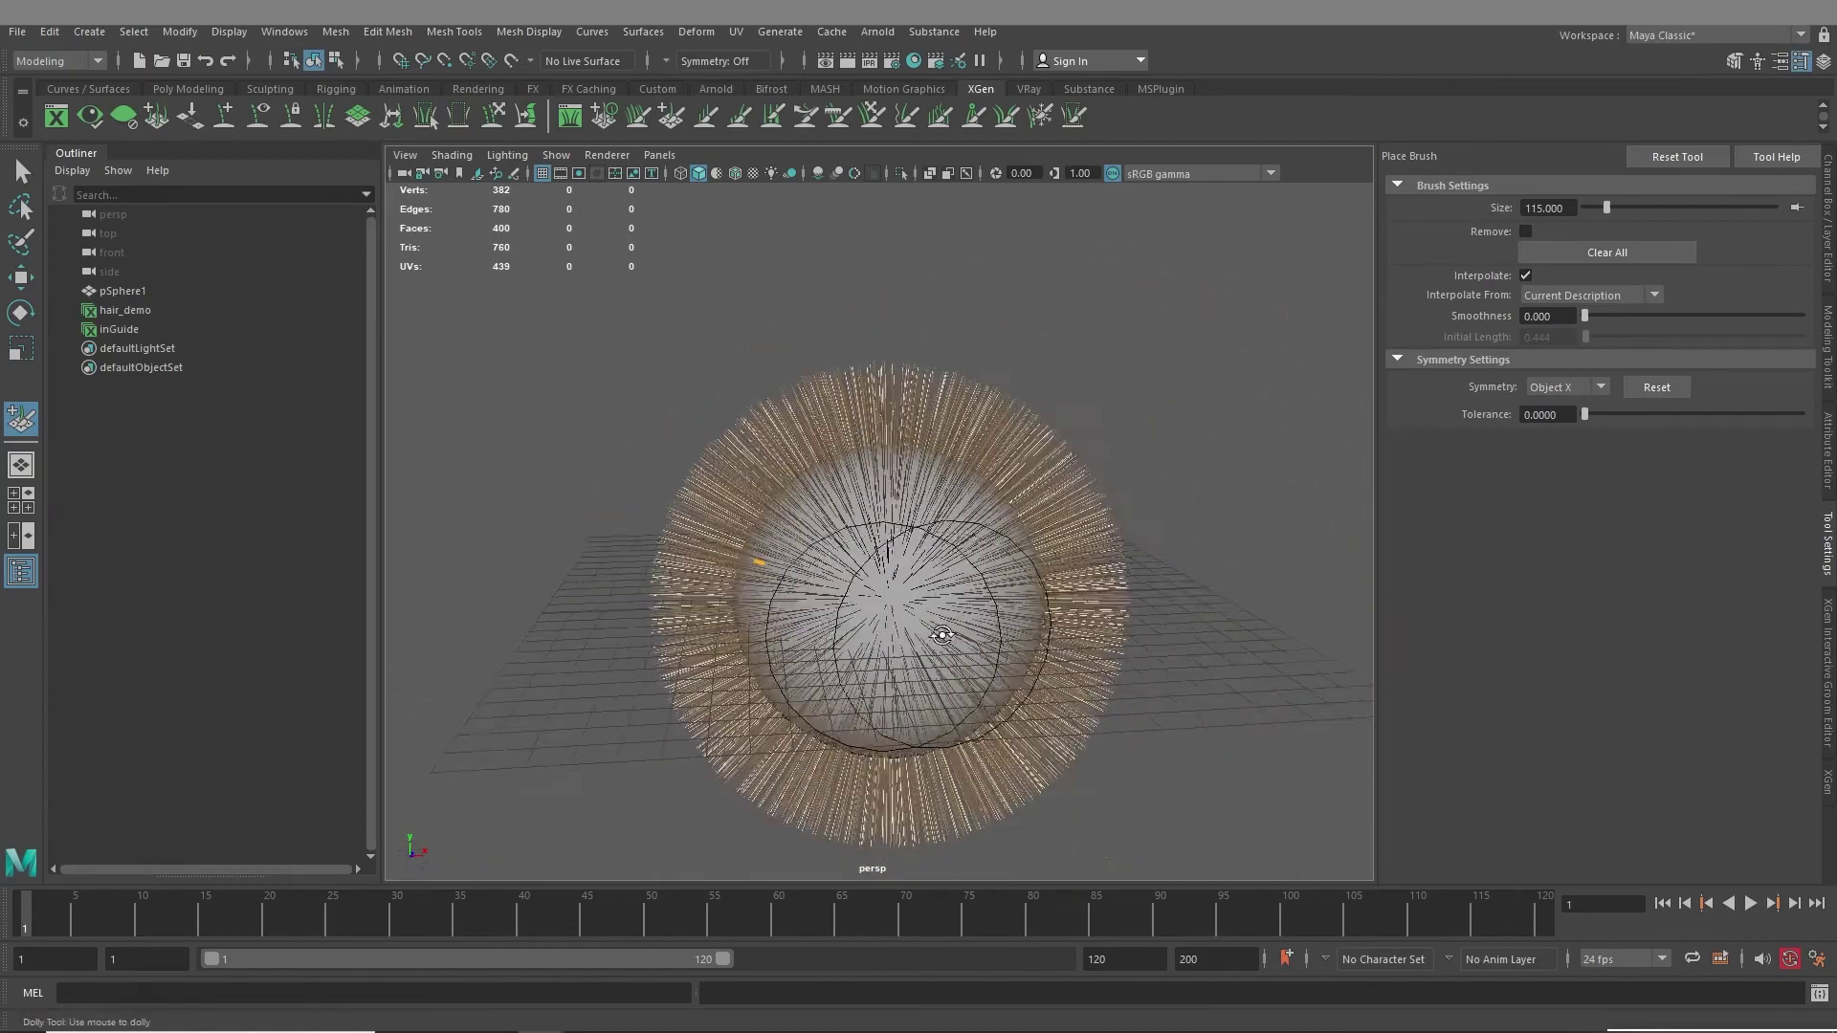
{"action": "left_click_drag", "start_coordinate": [942, 634], "coordinate": [956, 584], "text": "alt"}
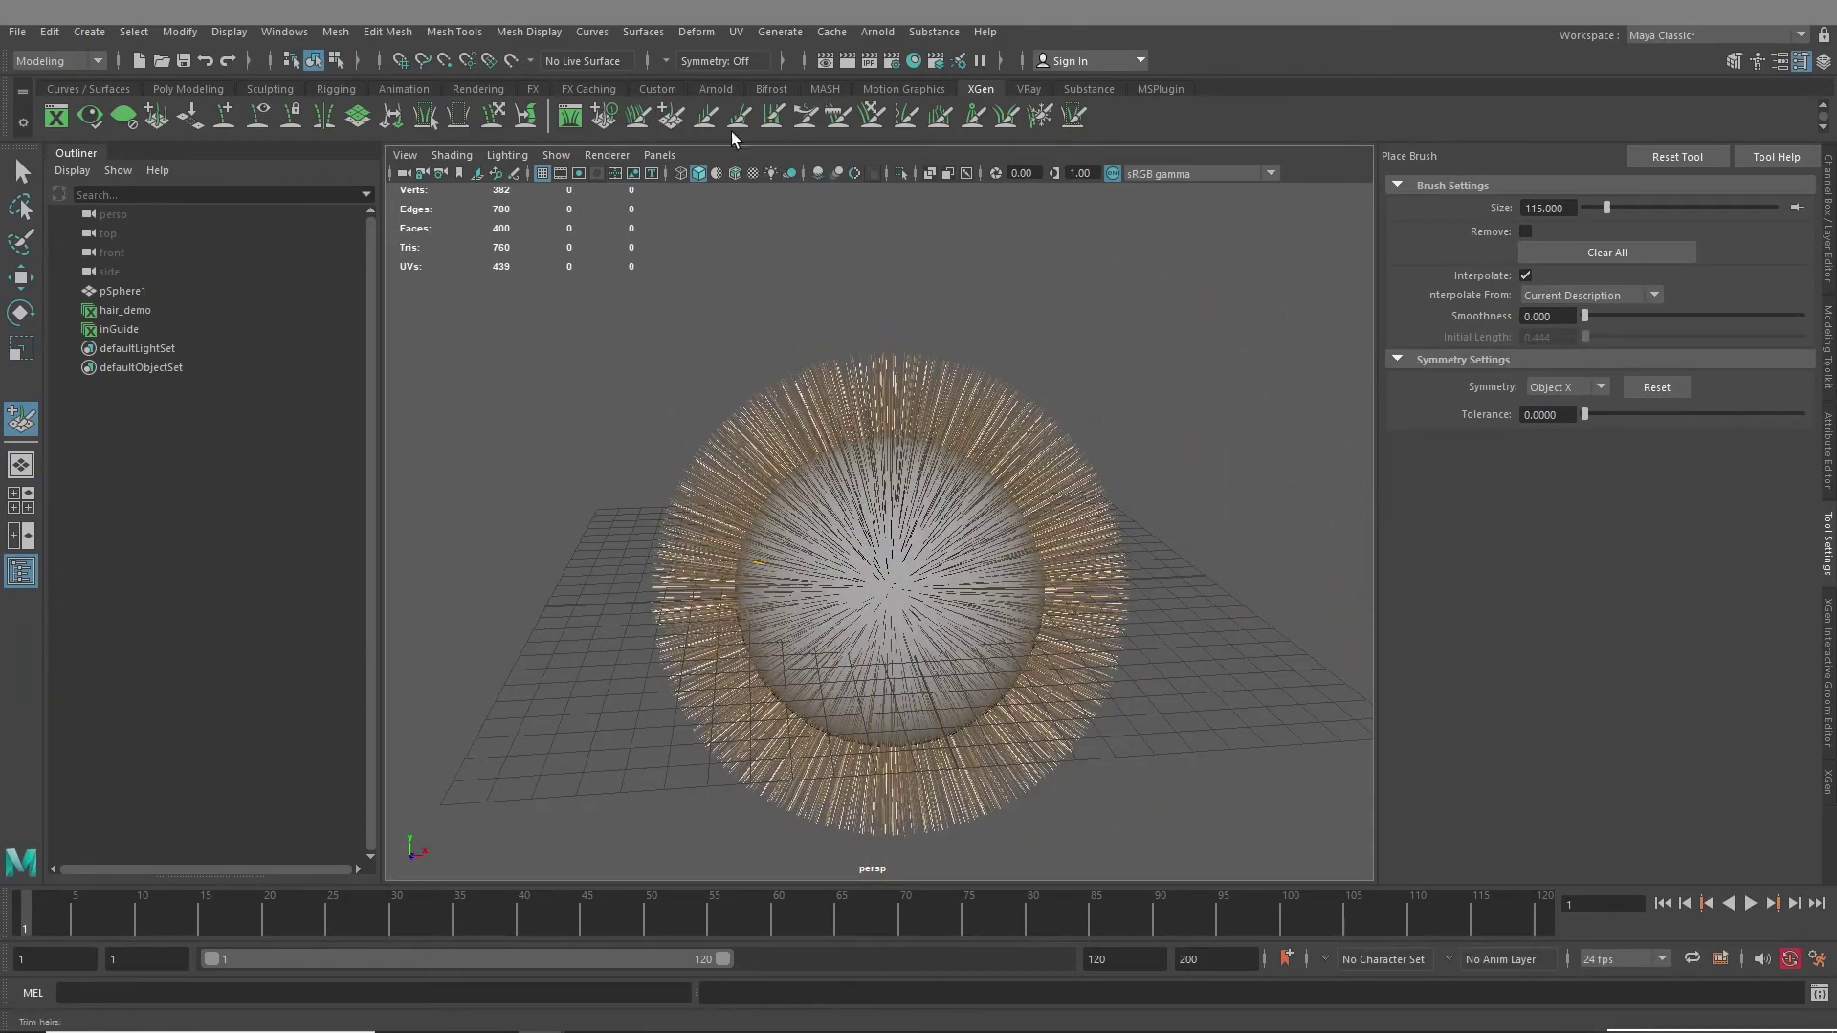
- Activate the Grab Brush with Object X symmetry and pull the input guides on both sides of the sphere
{"action": "left_click", "coordinate": [861, 124]}
{"action": "left_click", "coordinate": [867, 122]}
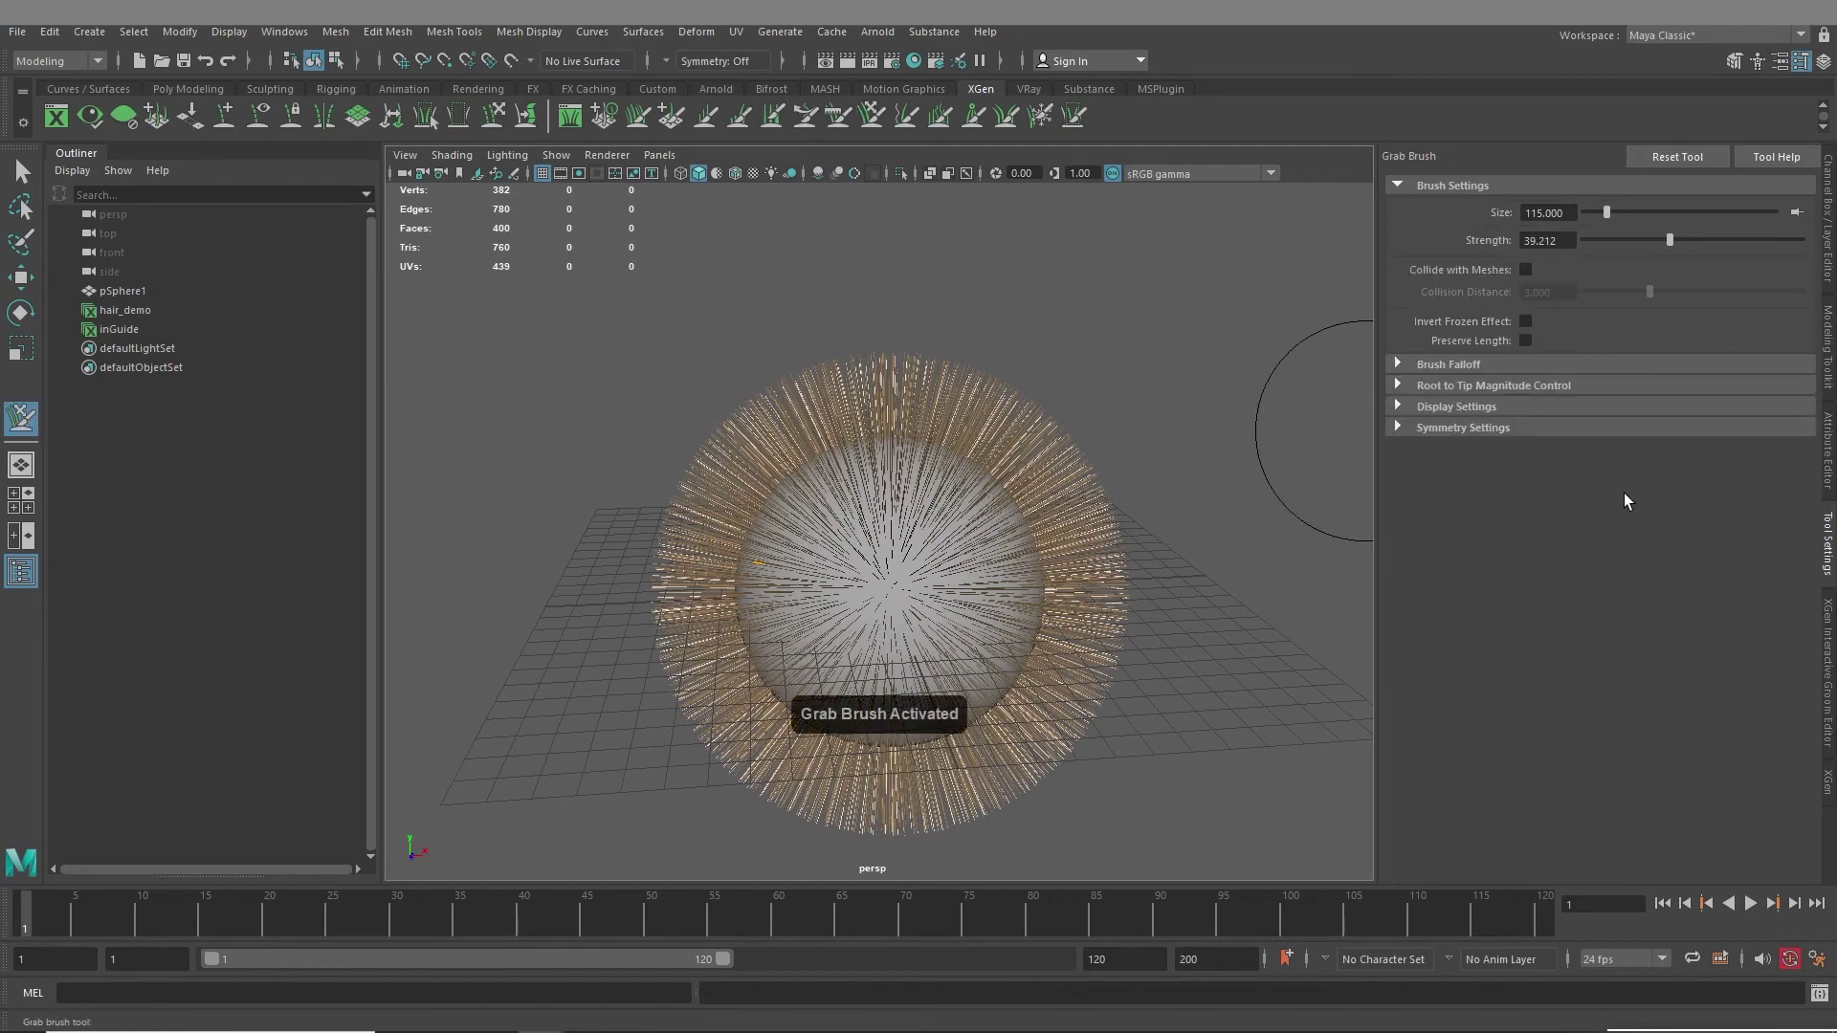
{"action": "left_click", "coordinate": [1528, 431]}
{"action": "left_click", "coordinate": [1561, 455]}
{"action": "left_click", "coordinate": [1550, 496]}
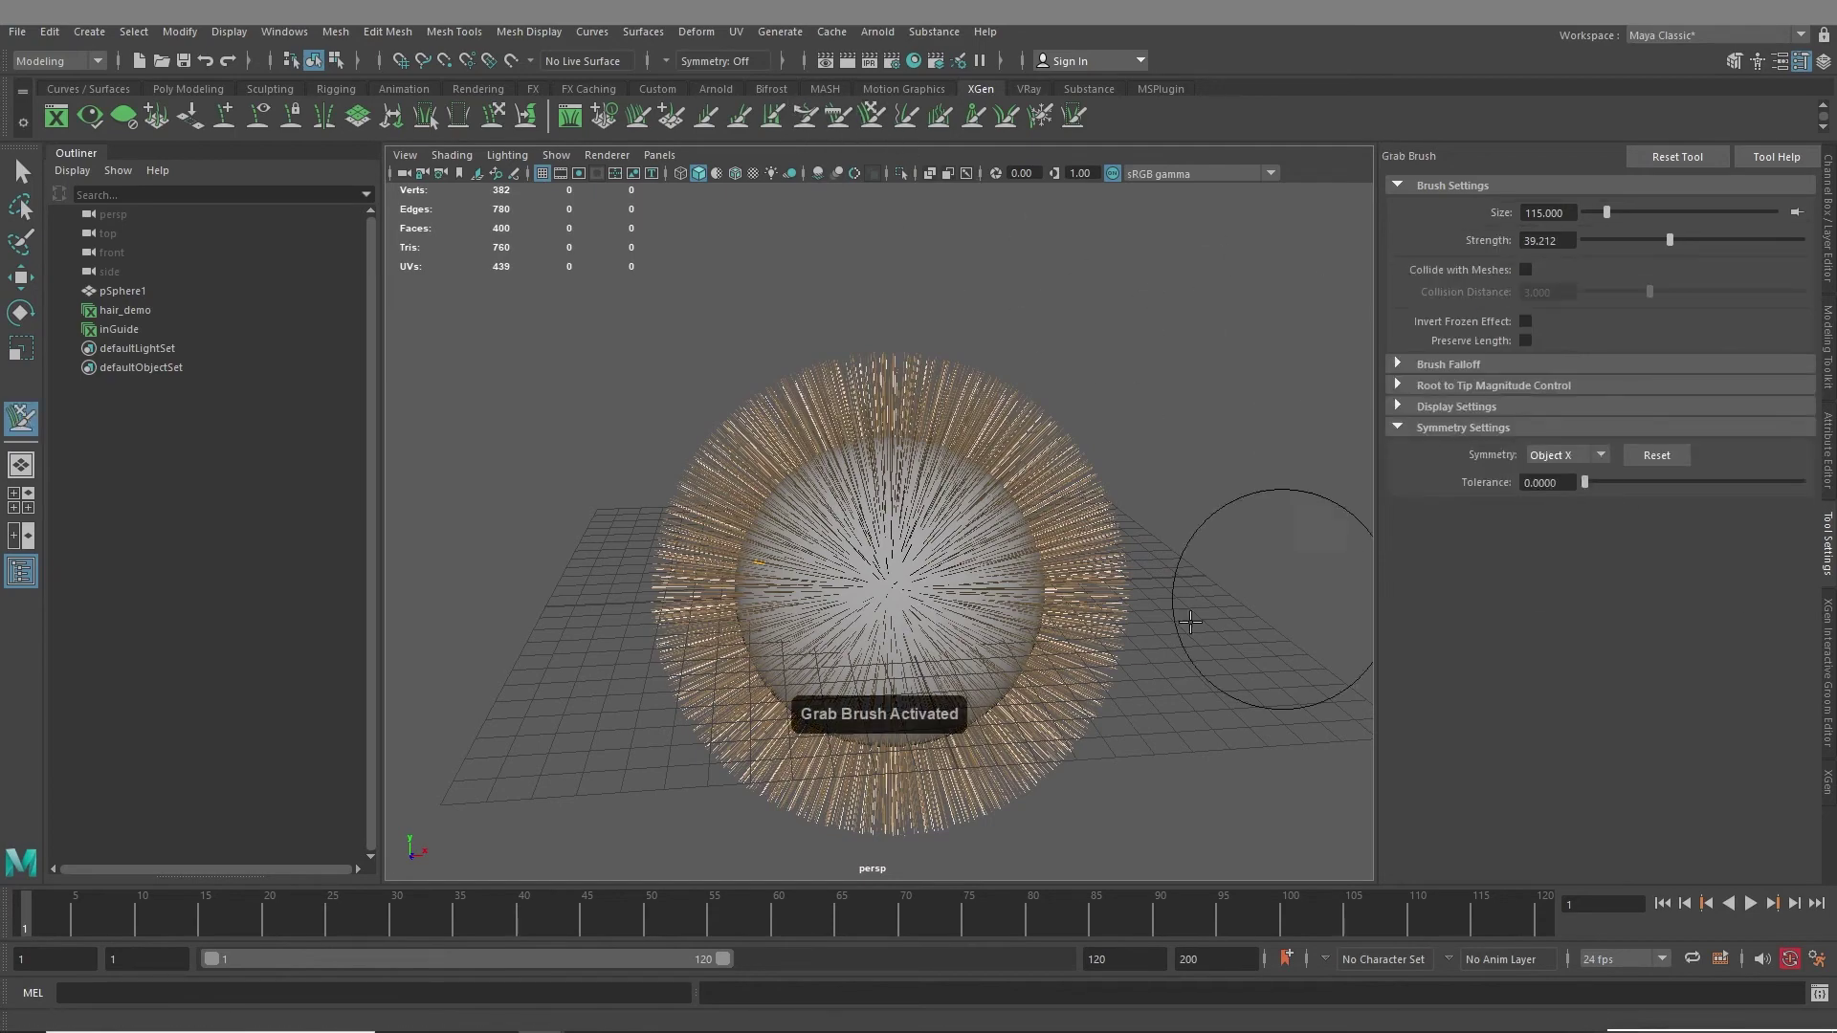
{"action": "middle_click_drag", "start_coordinate": [837, 654], "coordinate": [888, 591], "text": "alt"}
{"action": "mouse_move", "coordinate": [561, 410]}
{"action": "left_mouse_down", "text": "alt"}
{"action": "mouse_move", "coordinate": [679, 467]}
{"action": "mouse_move", "coordinate": [824, 479]}
{"action": "mouse_move", "coordinate": [976, 545]}
{"action": "mouse_move", "coordinate": [817, 494]}
{"action": "left_mouse_up", "text": "alt"}
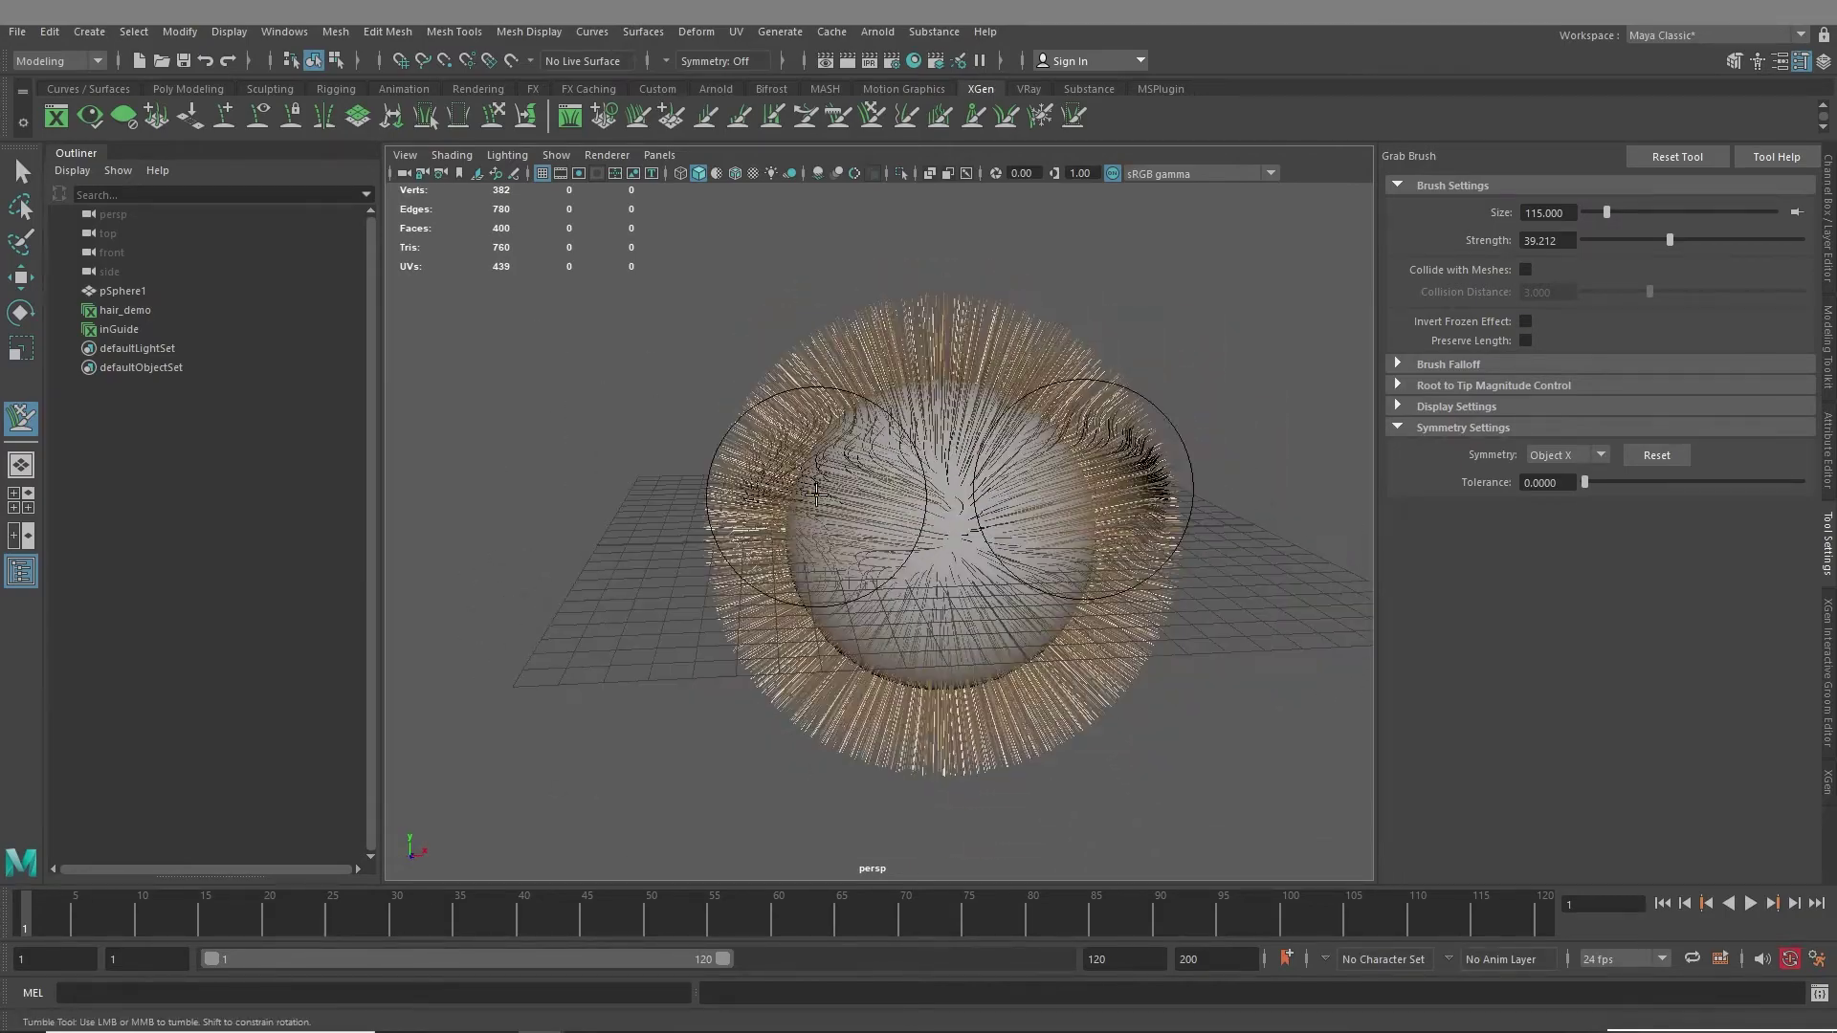
- Enable editing of Sculpt Layer 1 in the sculpt1 modifier of hair_demo's inGuide description
{"action": "left_click_drag", "start_coordinate": [1012, 569], "coordinate": [1196, 646], "text": "alt"}
{"action": "left_click", "coordinate": [1828, 631]}
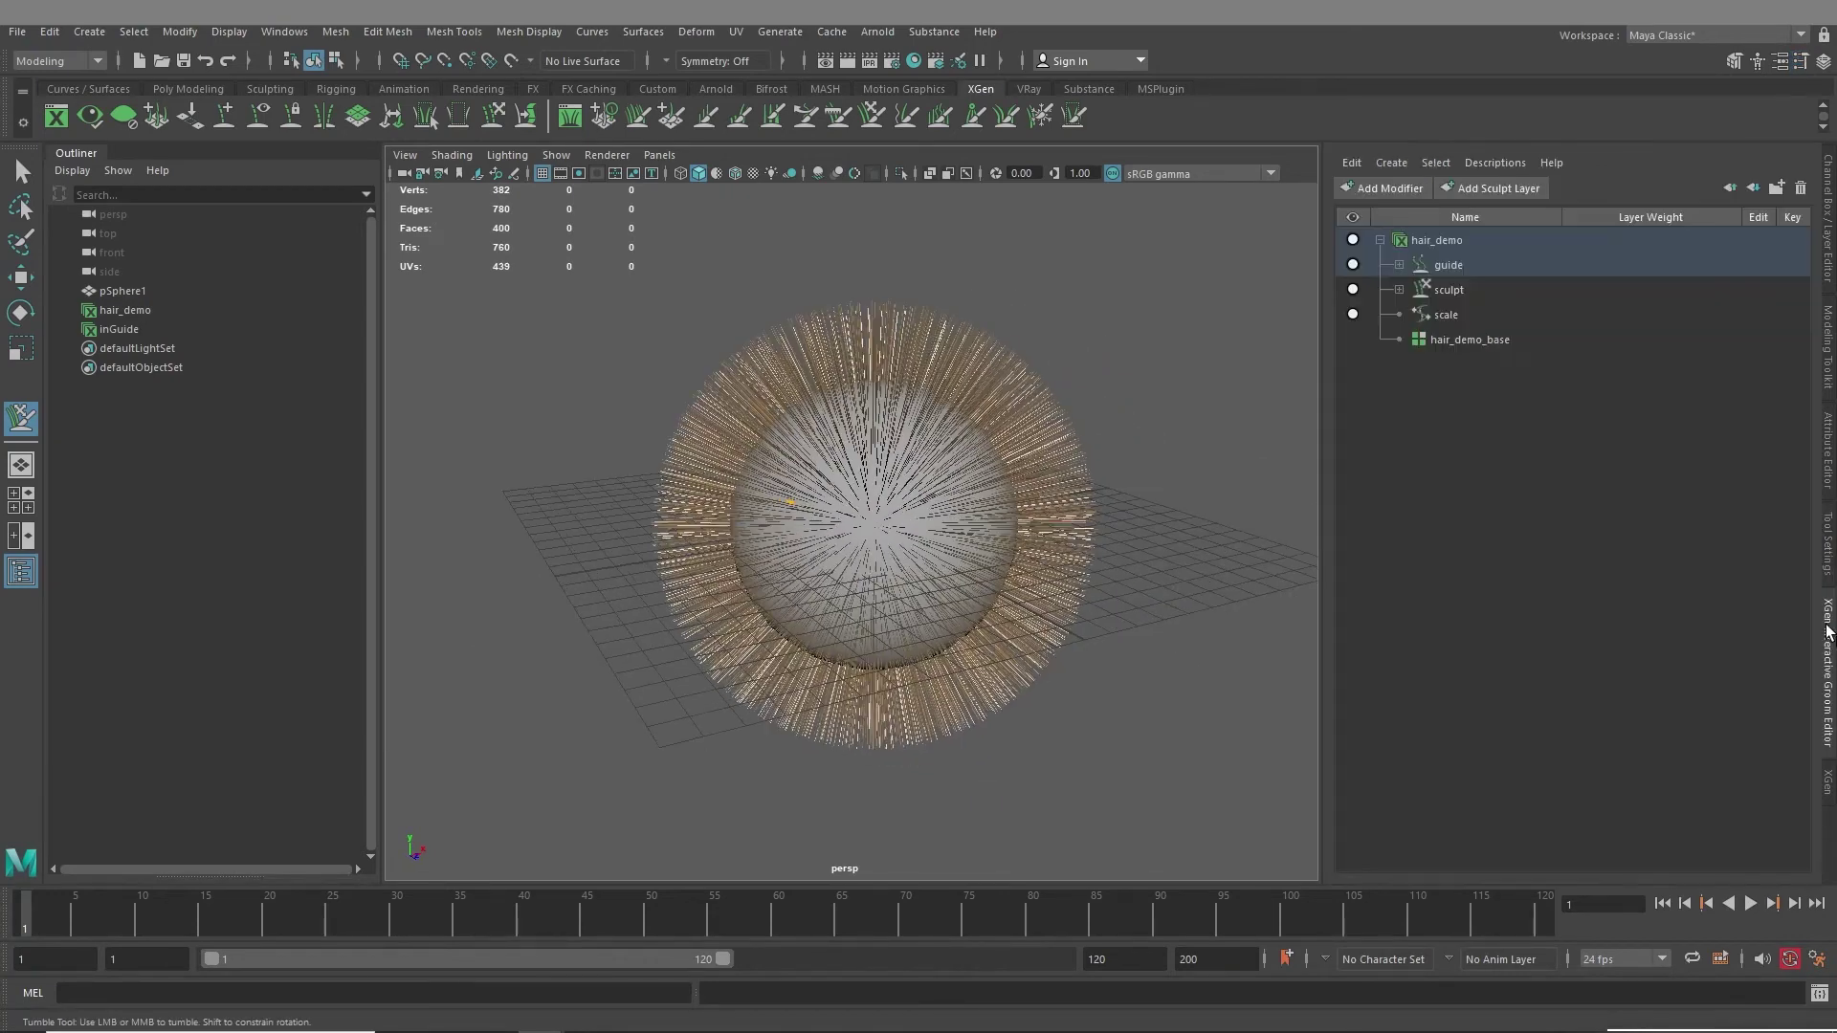
{"action": "left_click", "coordinate": [1400, 265]}
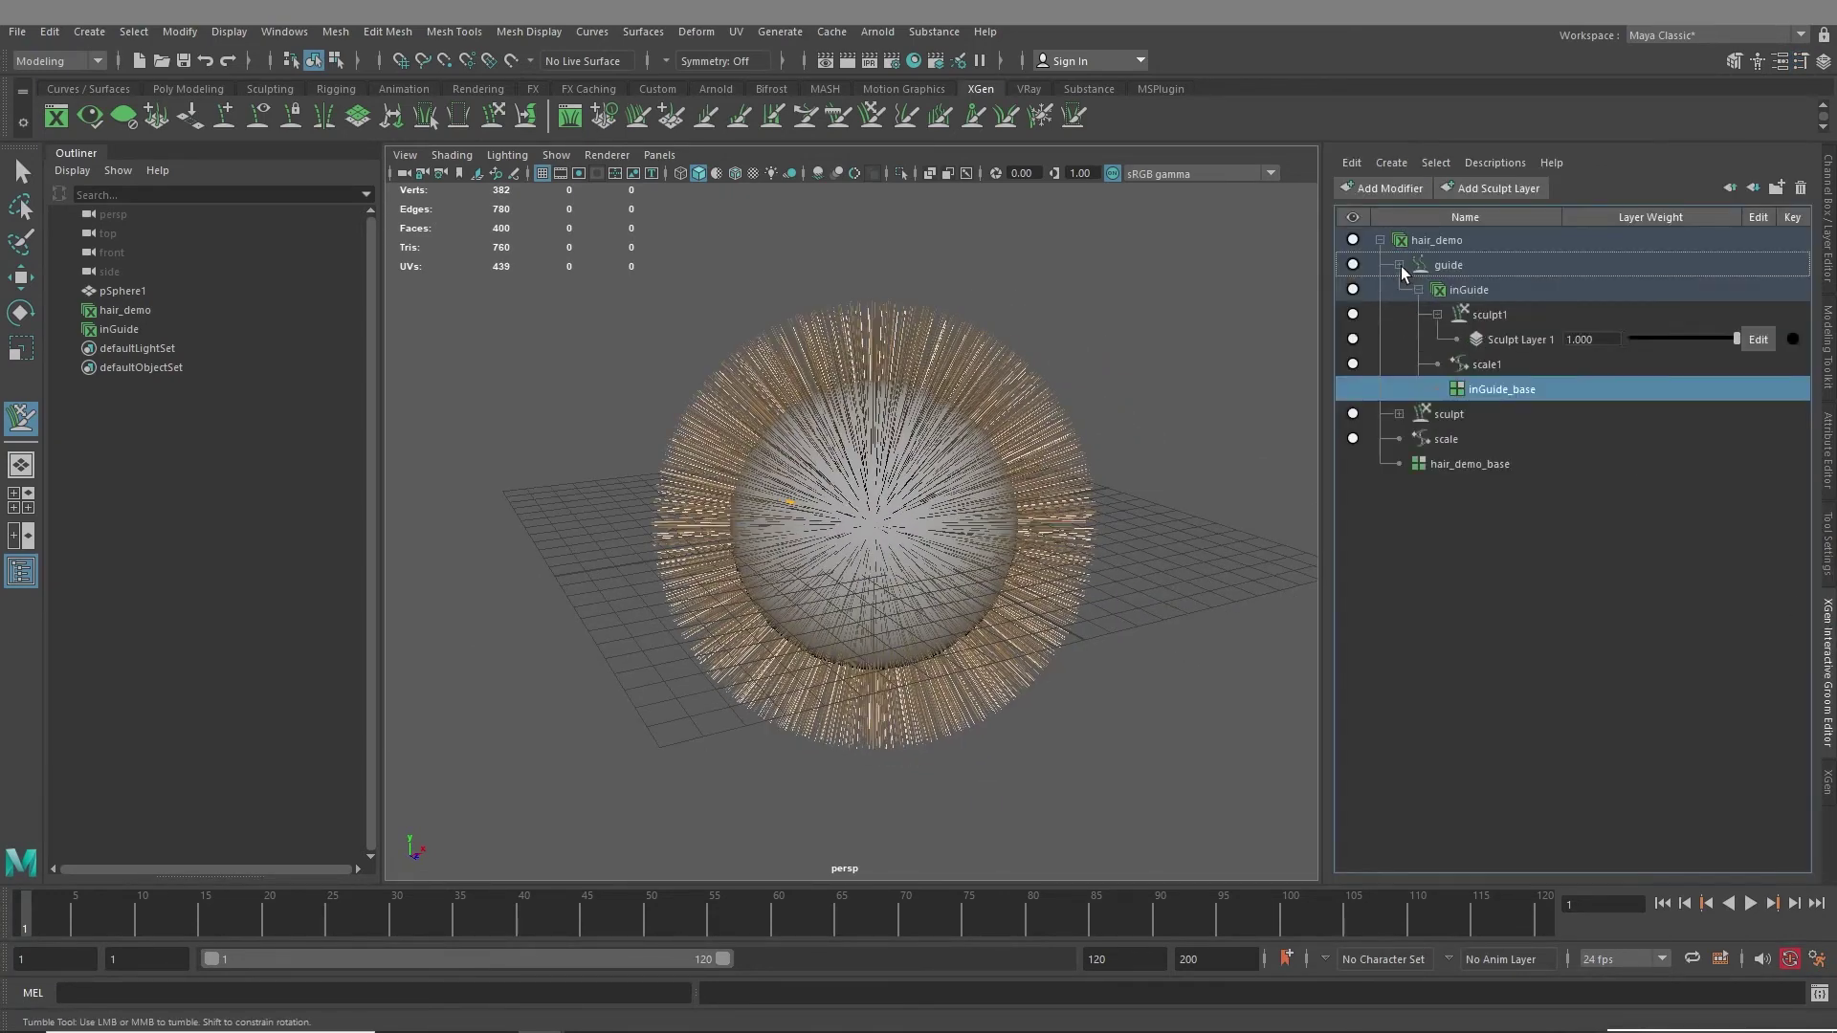
{"action": "left_click", "coordinate": [1761, 340]}
- Activate the Place Brush from the inGuide_base settings and add another mirrored pair of input guides on the sphere
{"action": "mouse_move", "coordinate": [1100, 507]}
{"action": "left_mouse_down", "text": "alt"}
{"action": "mouse_move", "coordinate": [1034, 476]}
{"action": "mouse_move", "coordinate": [782, 459]}
{"action": "mouse_move", "coordinate": [770, 579]}
{"action": "mouse_move", "coordinate": [791, 508]}
{"action": "left_mouse_up", "text": "alt"}
{"action": "right_click_drag", "start_coordinate": [919, 584], "coordinate": [1025, 616], "text": "alt"}
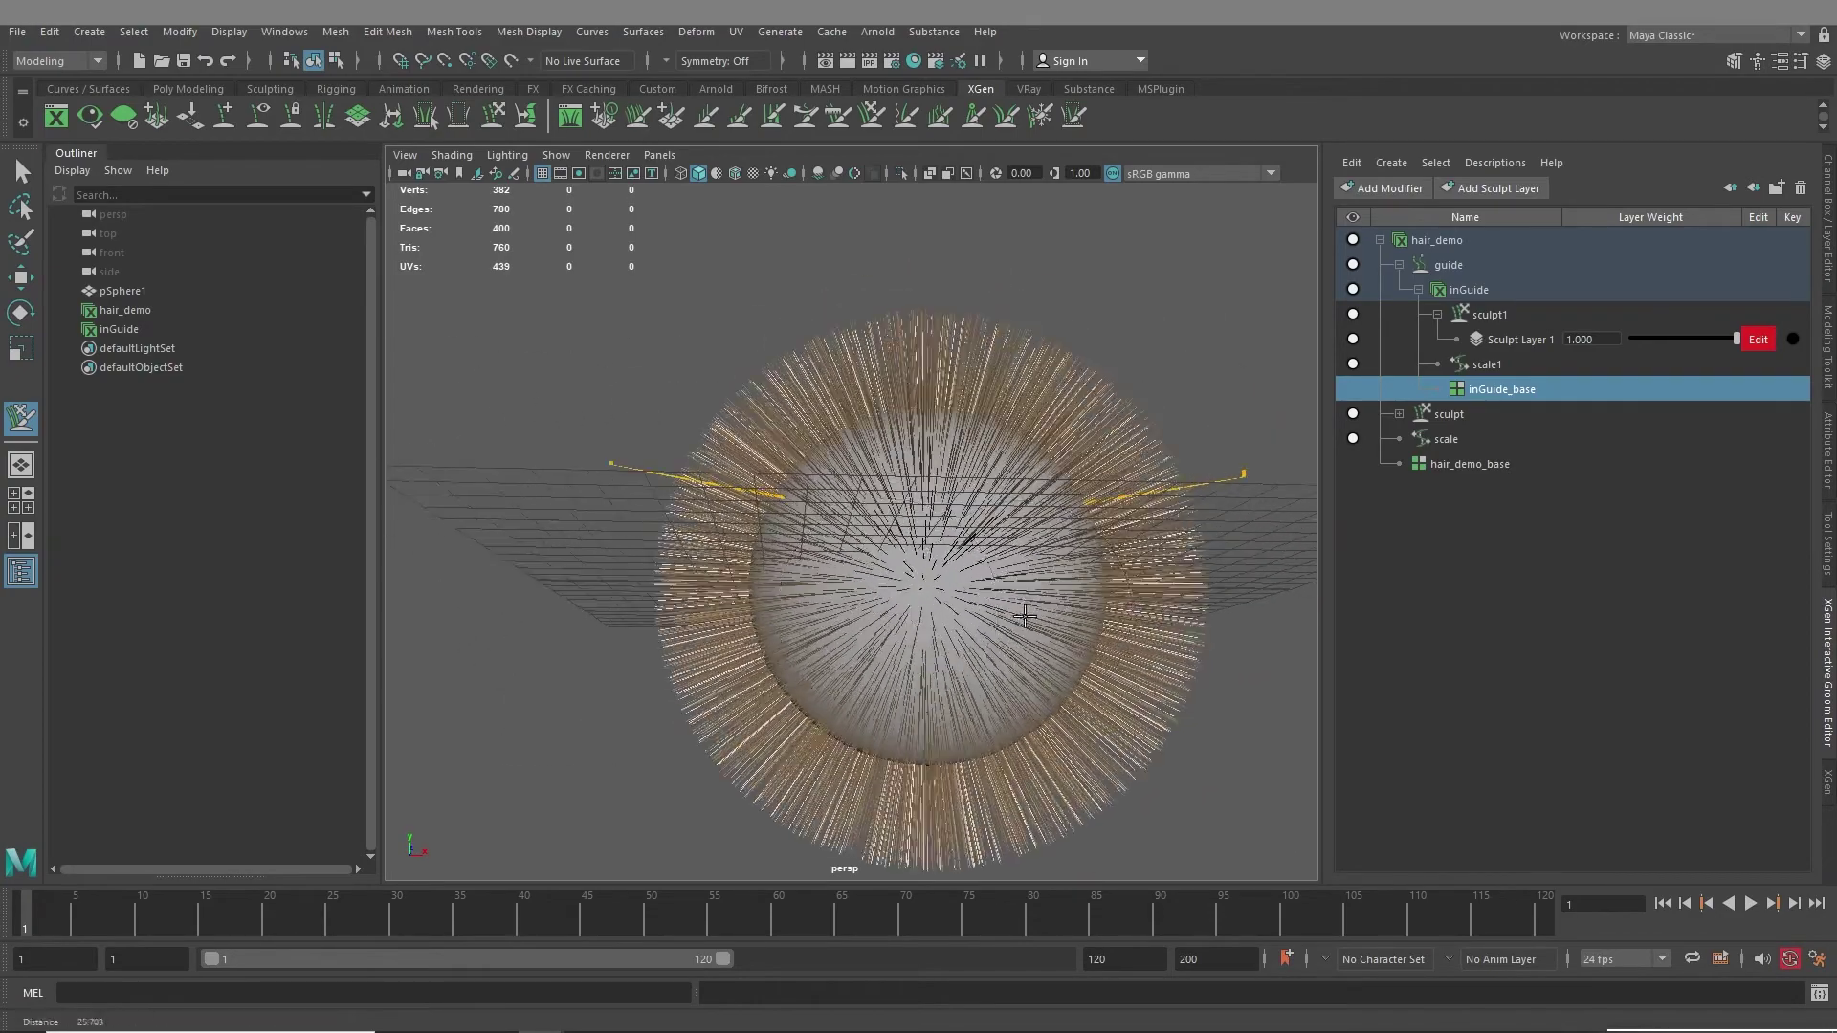
{"action": "left_click_drag", "start_coordinate": [1025, 616], "coordinate": [1009, 635], "text": "alt"}
{"action": "right_click_drag", "start_coordinate": [1173, 648], "coordinate": [1038, 617], "text": "alt"}
{"action": "mouse_move", "coordinate": [1038, 617]}
{"action": "left_mouse_down", "text": "alt"}
{"action": "mouse_move", "coordinate": [1004, 669]}
{"action": "mouse_move", "coordinate": [986, 494]}
{"action": "left_mouse_up", "text": "alt"}
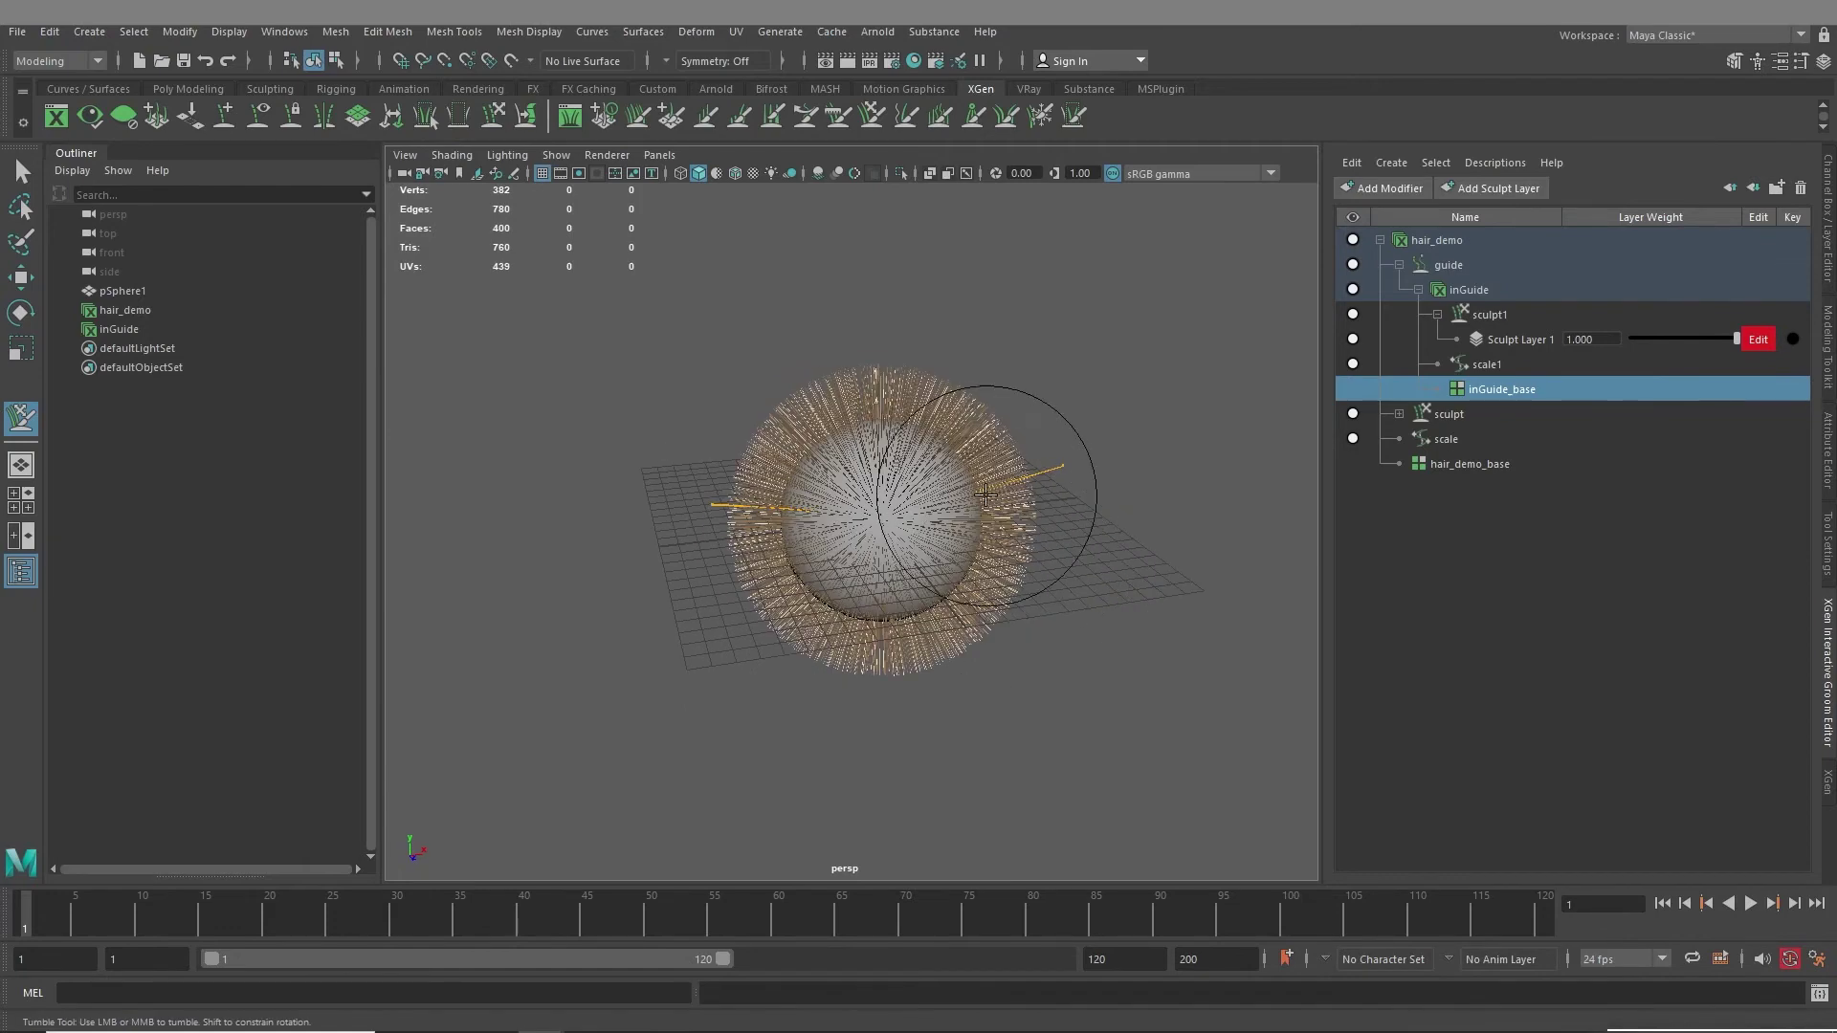
{"action": "right_click_drag", "start_coordinate": [697, 574], "coordinate": [908, 536], "text": "alt"}
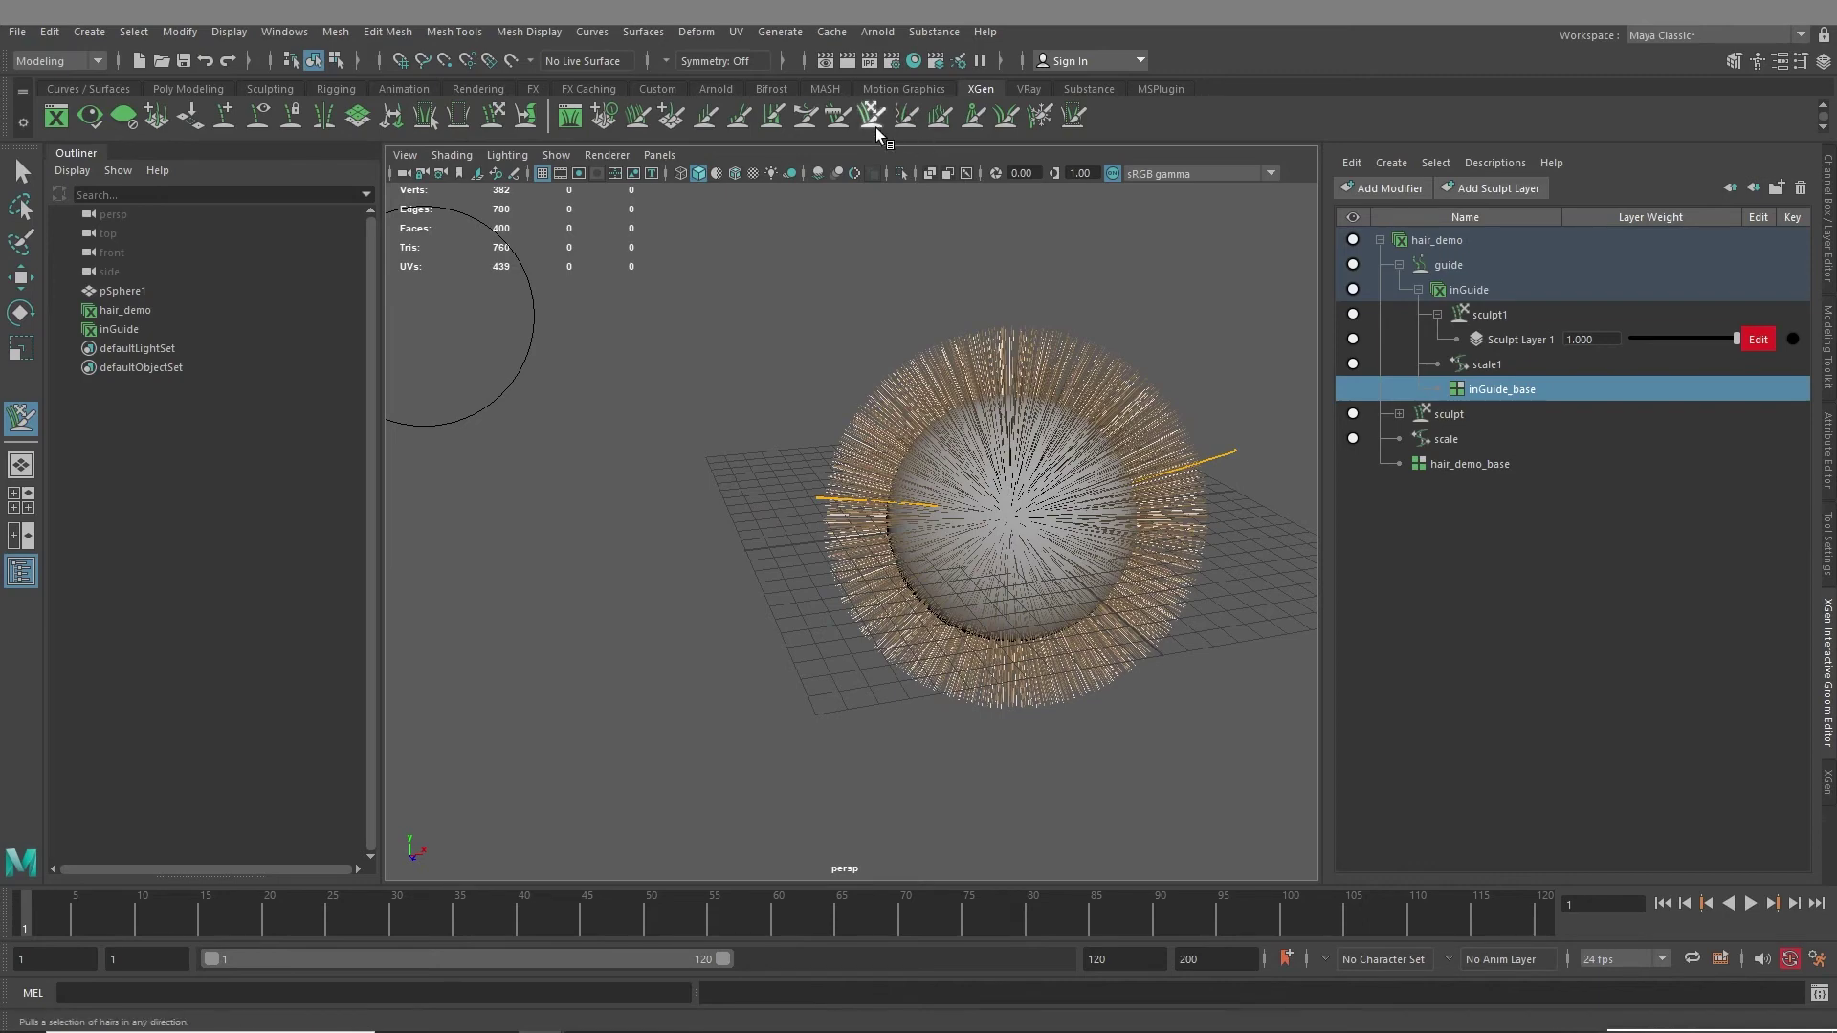
{"action": "left_click", "coordinate": [873, 120]}
{"action": "left_click", "coordinate": [1823, 455]}
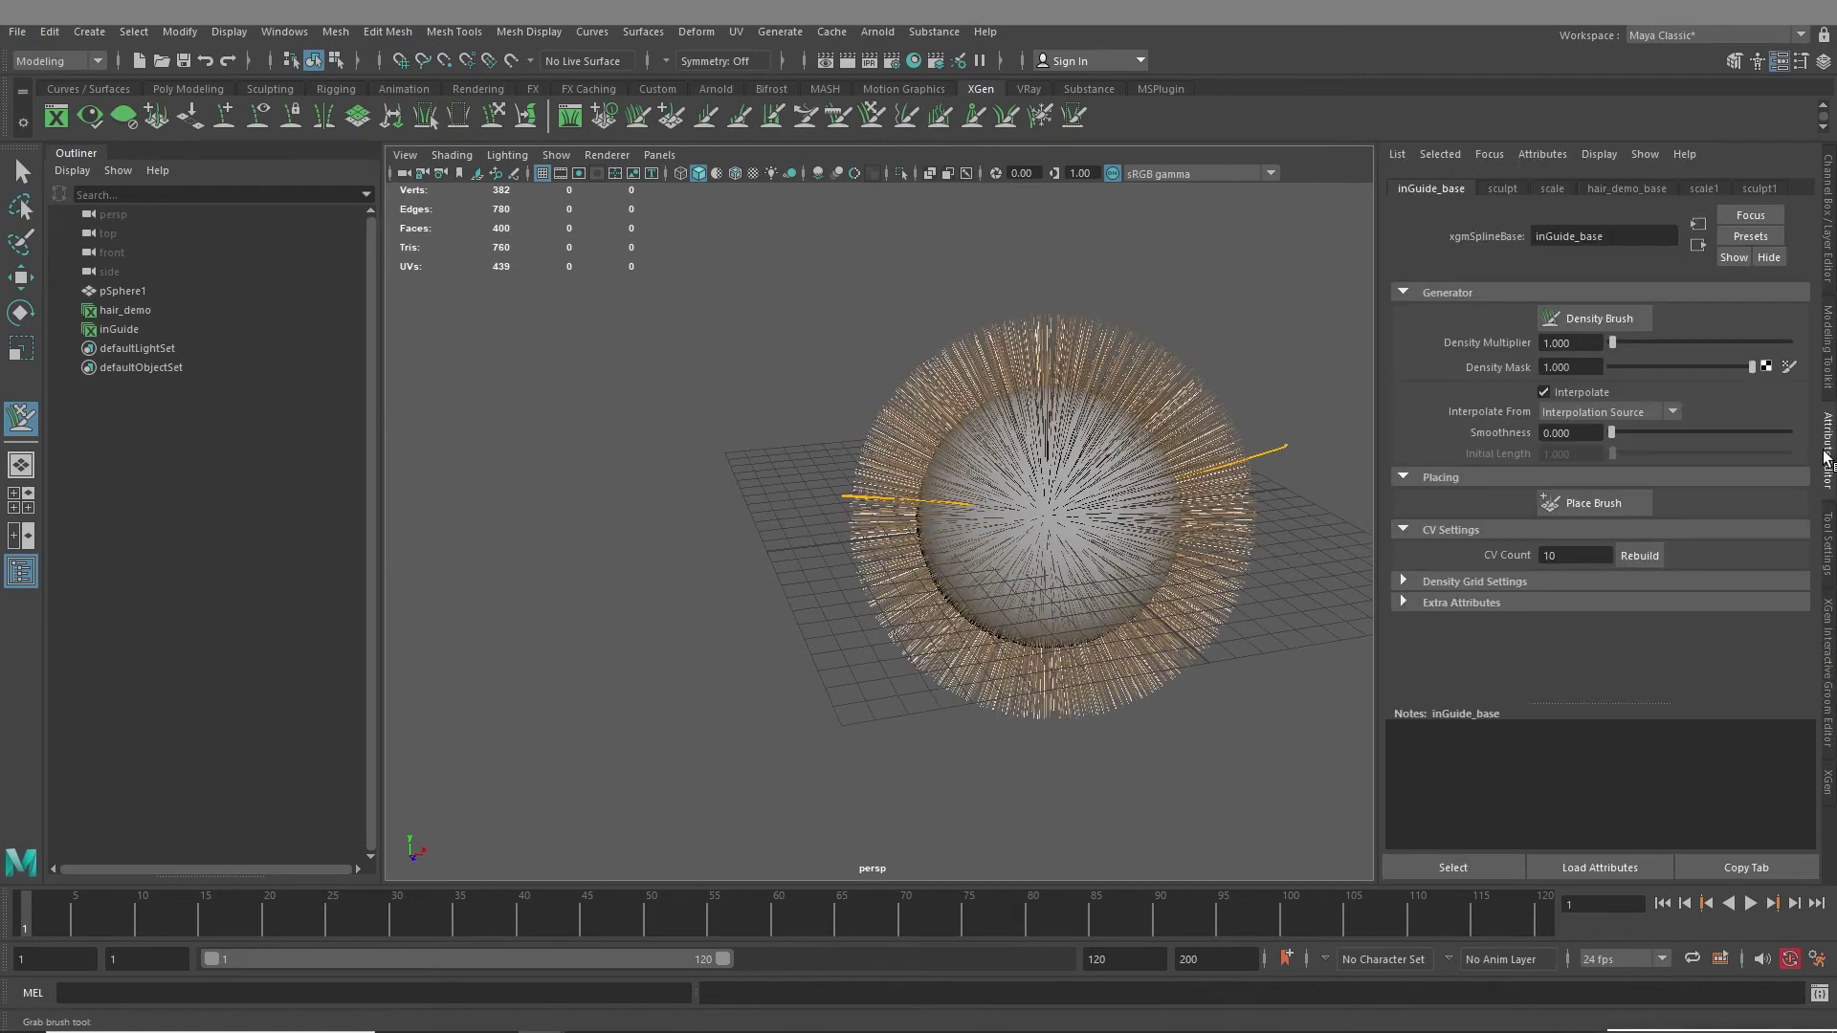
{"action": "left_click", "coordinate": [1590, 502]}
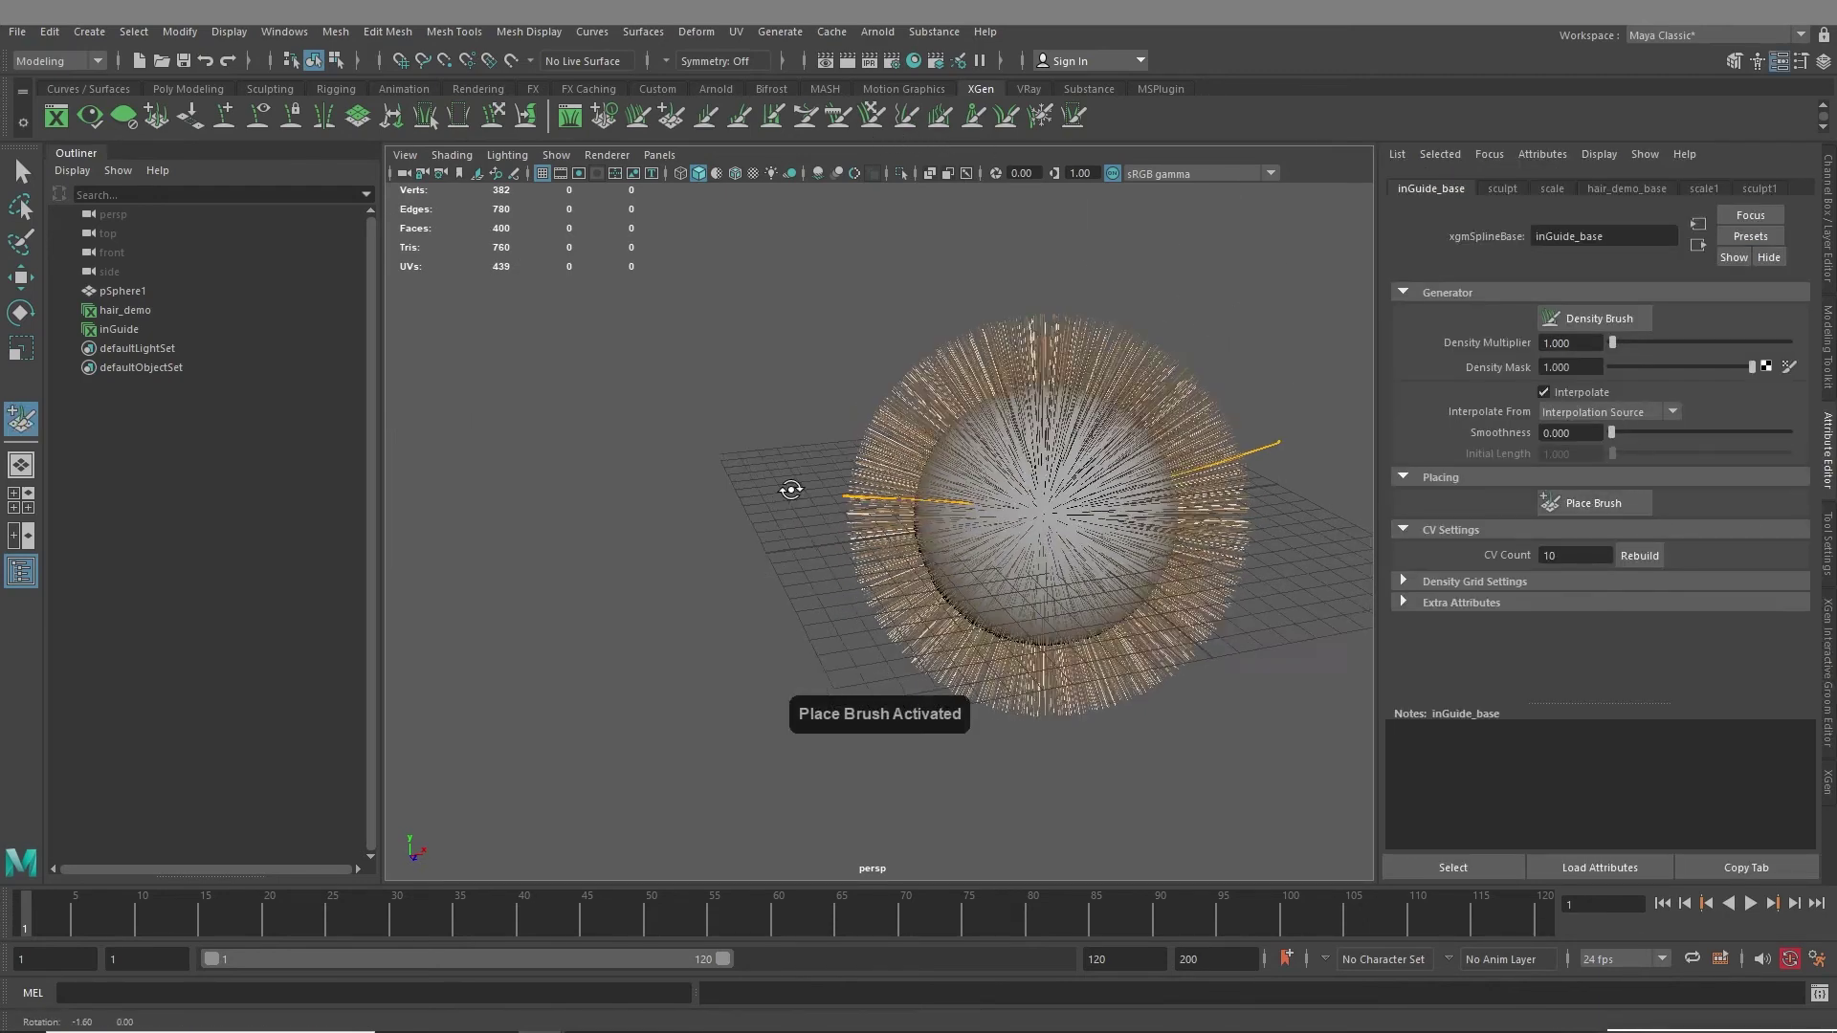
{"action": "left_click_drag", "start_coordinate": [791, 488], "coordinate": [1005, 488], "text": "alt"}
{"action": "scroll", "coordinate": [771, 437], "scroll_direction": "up", "scroll_amount": 3}
{"action": "left_click", "coordinate": [775, 436]}
- Place a third mirrored pair of input guides and inspect the hair on both sides of the sphere
{"action": "left_click_drag", "start_coordinate": [1027, 597], "coordinate": [833, 594], "text": "alt"}
{"action": "scroll", "coordinate": [833, 594], "scroll_direction": "down", "scroll_amount": 4}
{"action": "left_click_drag", "start_coordinate": [947, 488], "coordinate": [912, 364], "text": "alt"}
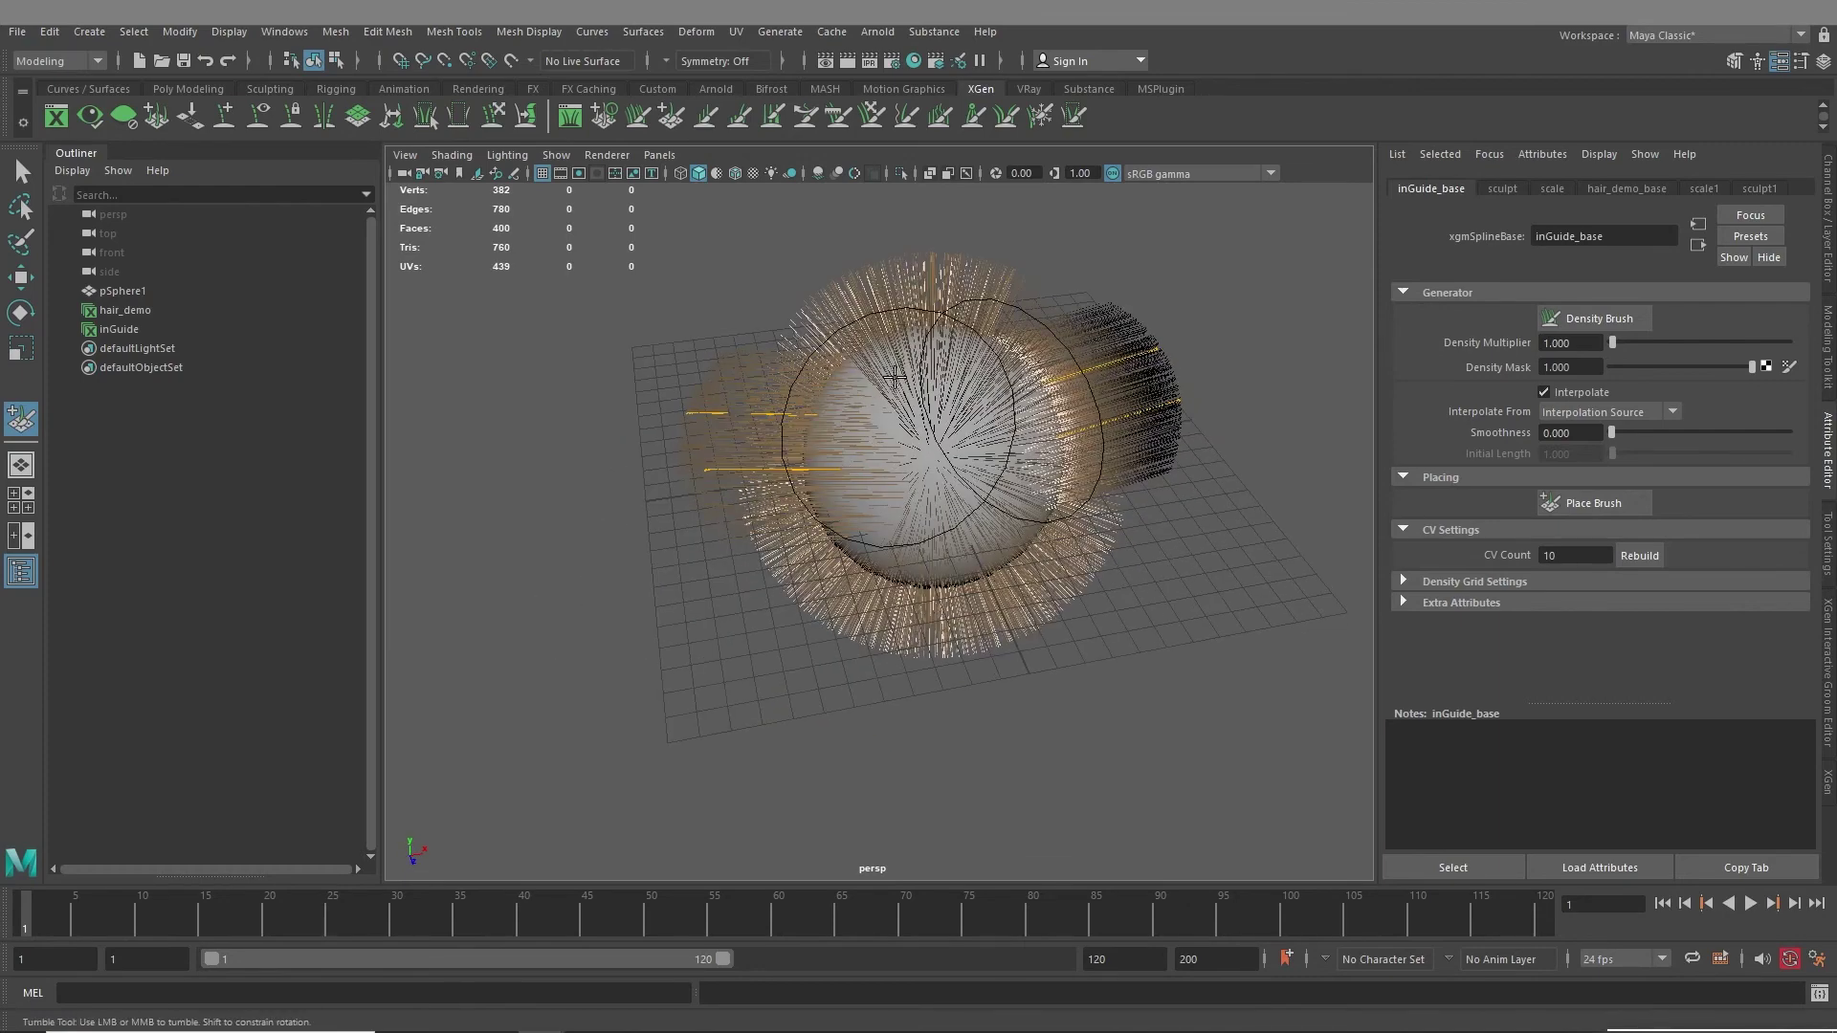
{"action": "middle_click_drag", "start_coordinate": [916, 539], "coordinate": [928, 609], "text": "alt"}
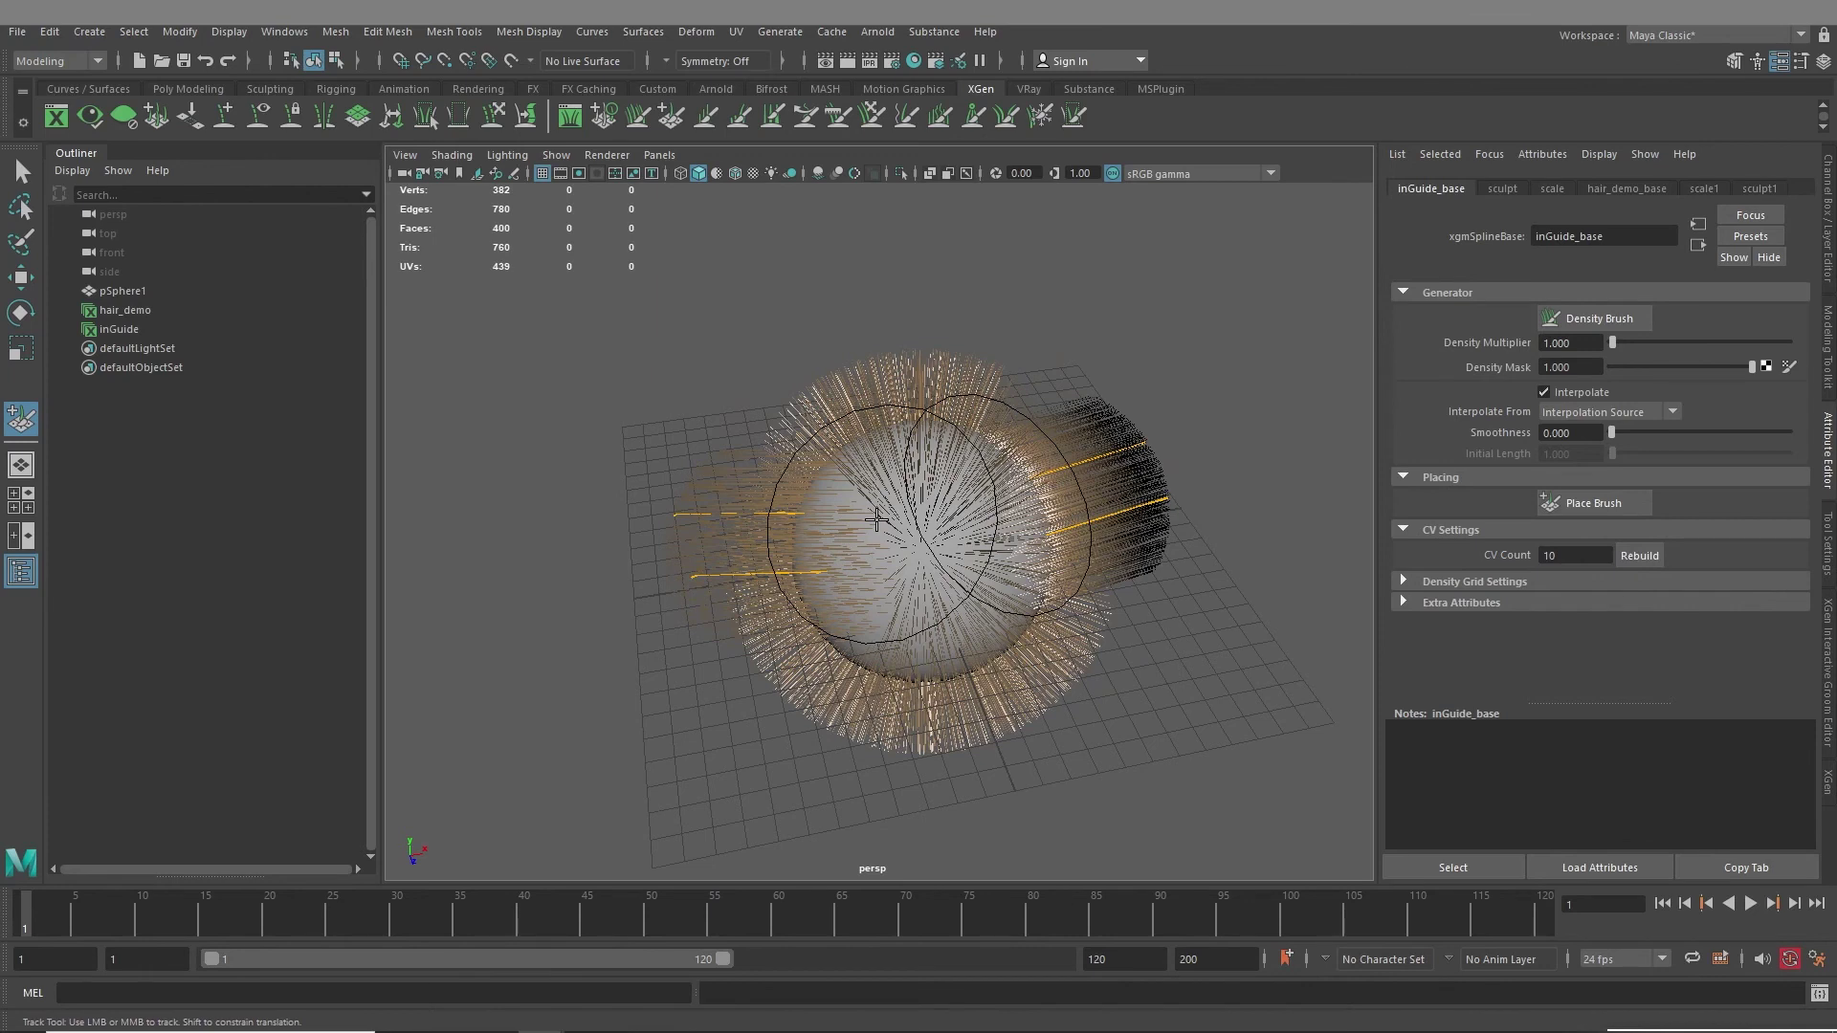
{"action": "middle_click_drag", "start_coordinate": [877, 520], "coordinate": [1028, 509], "text": "alt"}
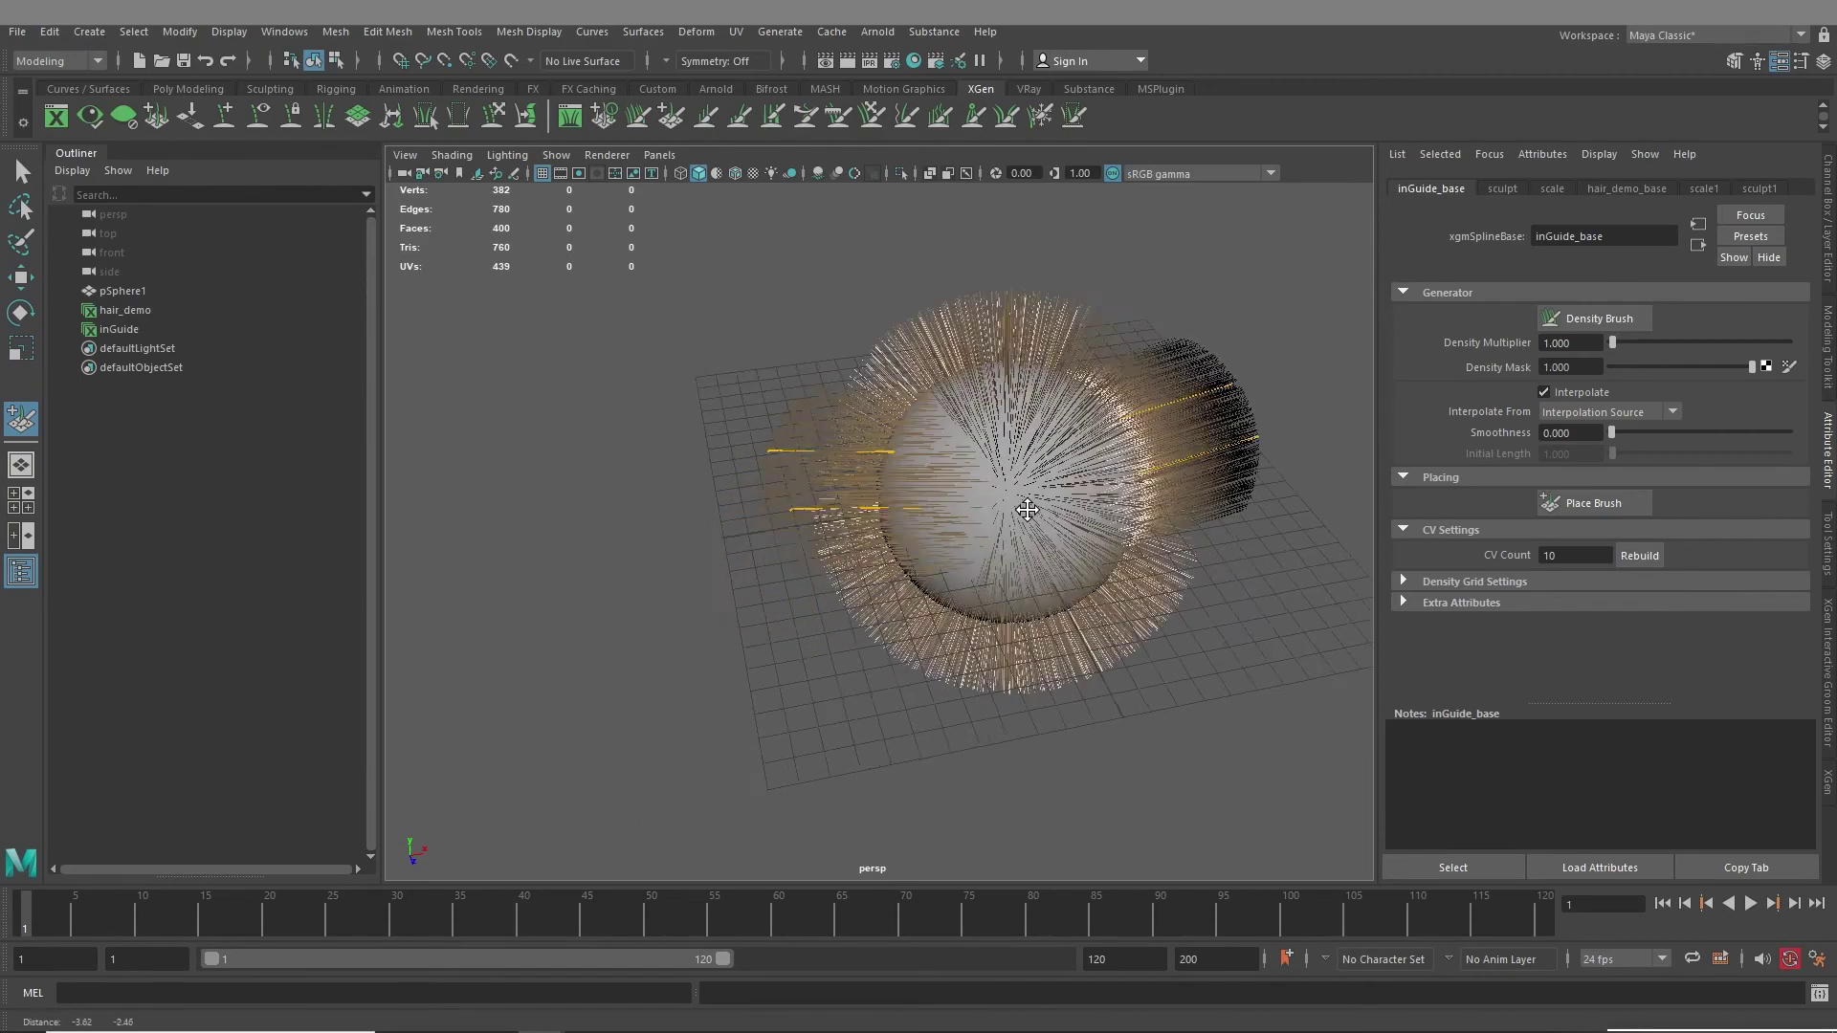
{"action": "left_click_drag", "start_coordinate": [1028, 509], "coordinate": [845, 505], "text": "alt"}
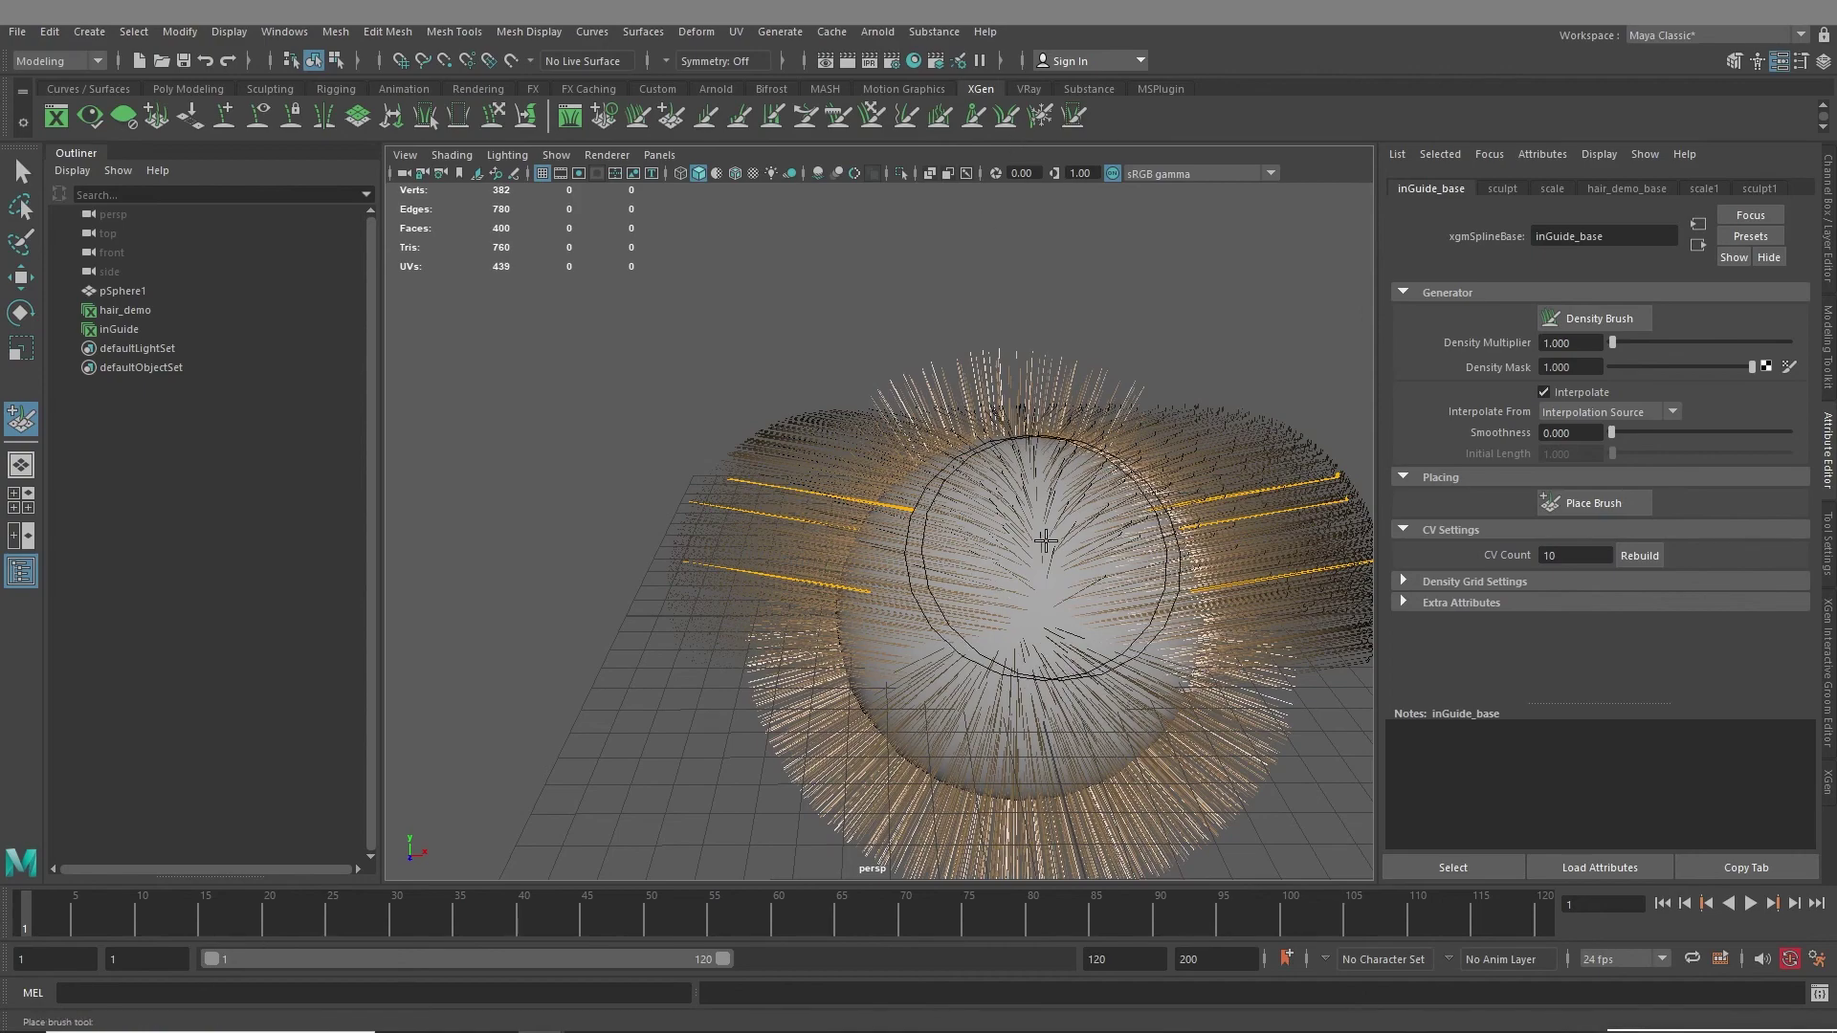
{"action": "left_click_drag", "start_coordinate": [1008, 581], "coordinate": [957, 622], "text": "alt"}
{"action": "right_click_drag", "start_coordinate": [956, 622], "coordinate": [1082, 654], "text": "alt"}
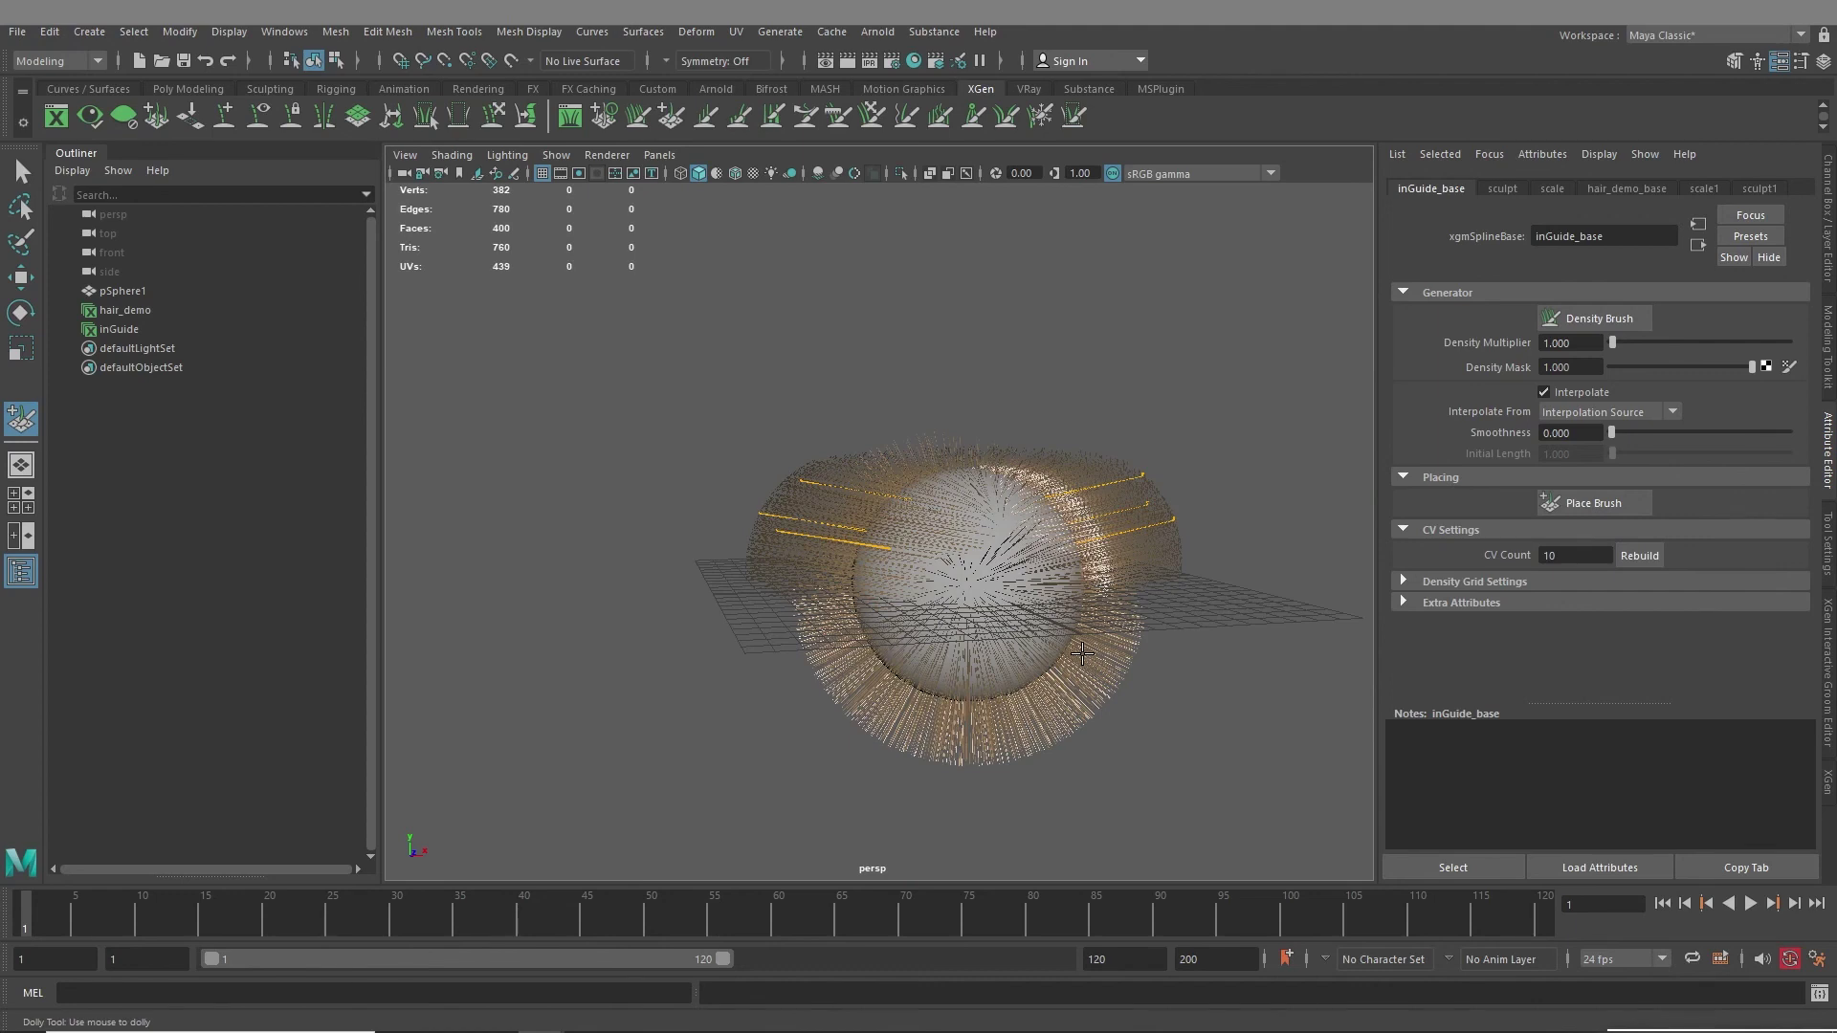